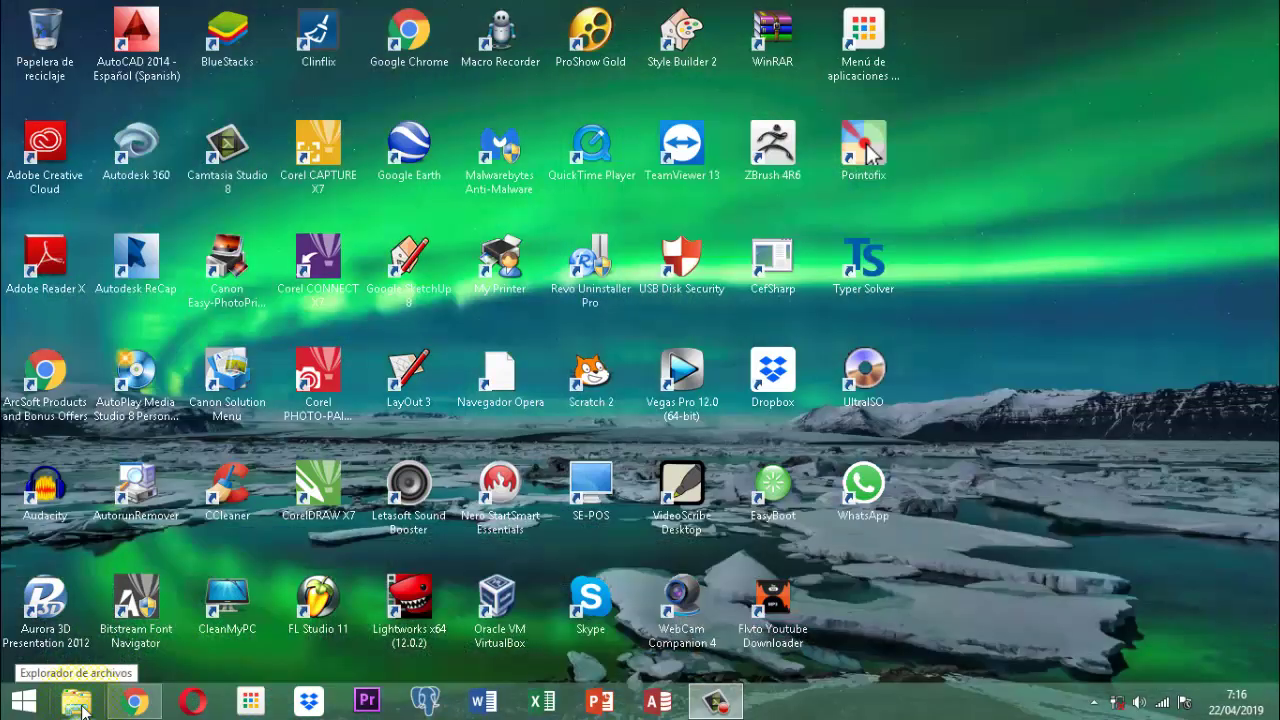
Launch Access, open the VET PROJECT database and dismiss the startup error with Finalizar.
click(655, 703)
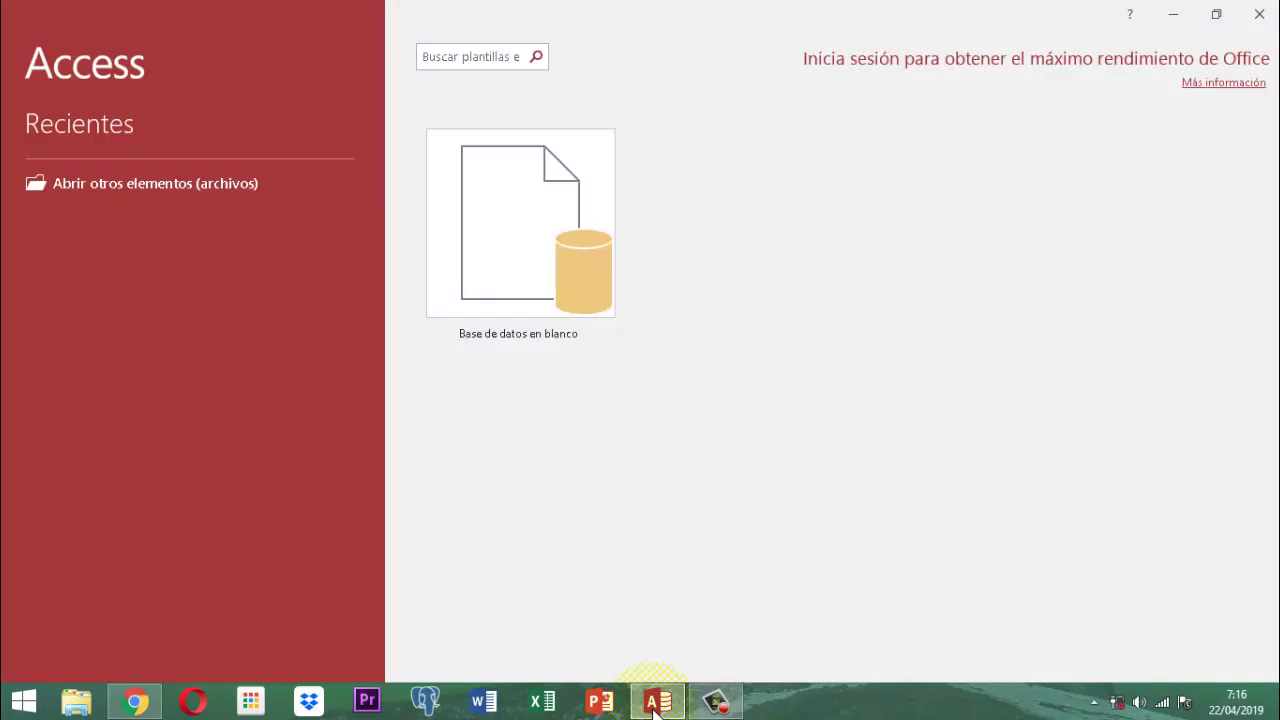
click(80, 204)
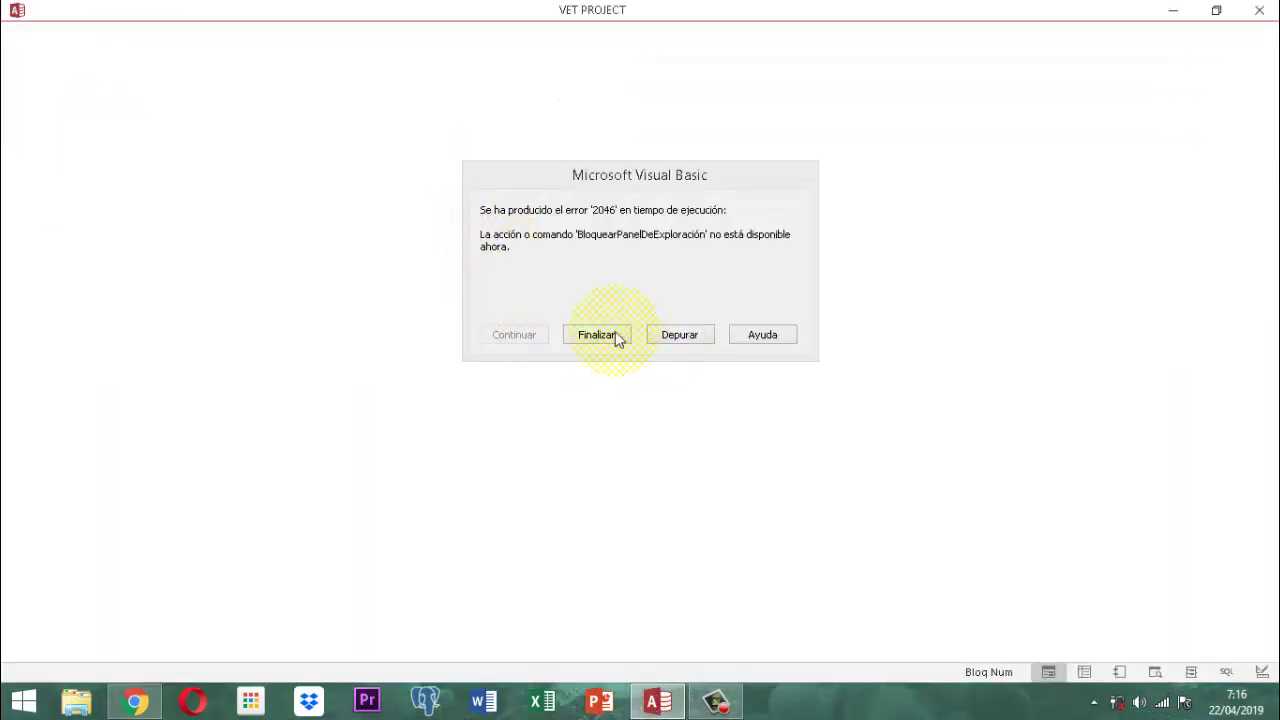
click(596, 335)
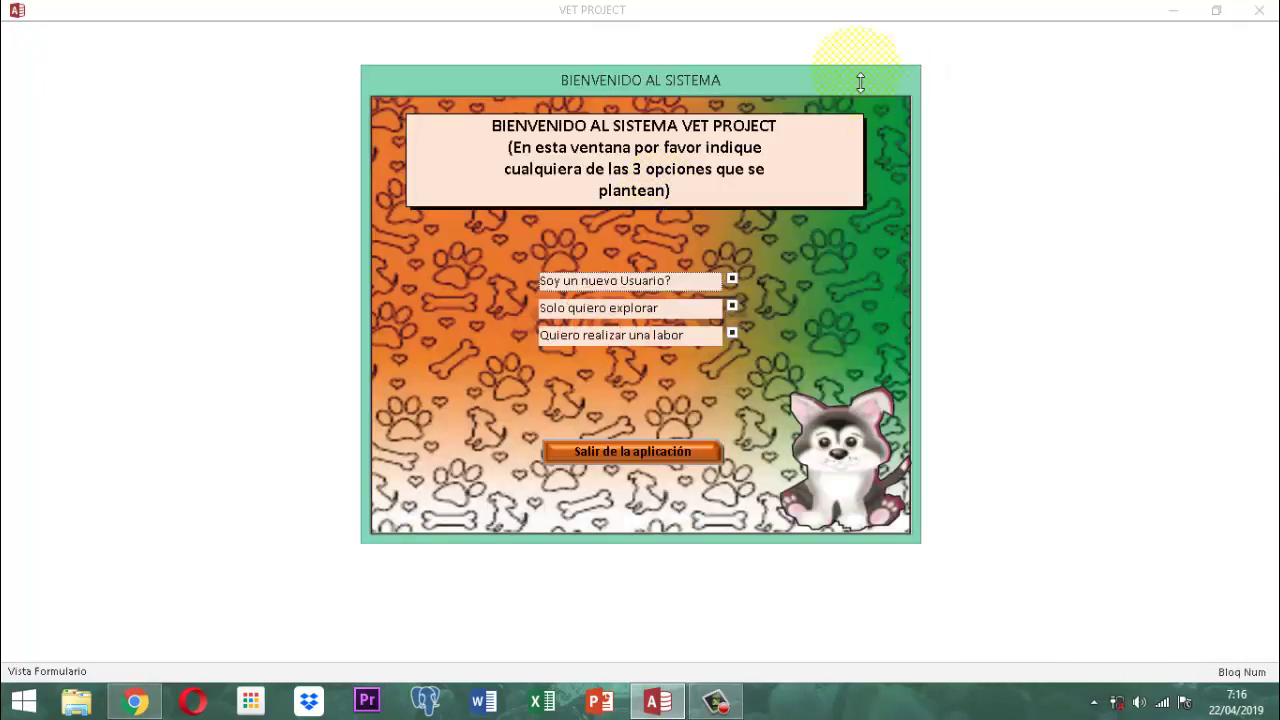
Log in via 'Quiero realizar una labor', choosing the user and entering the password.
click(731, 334)
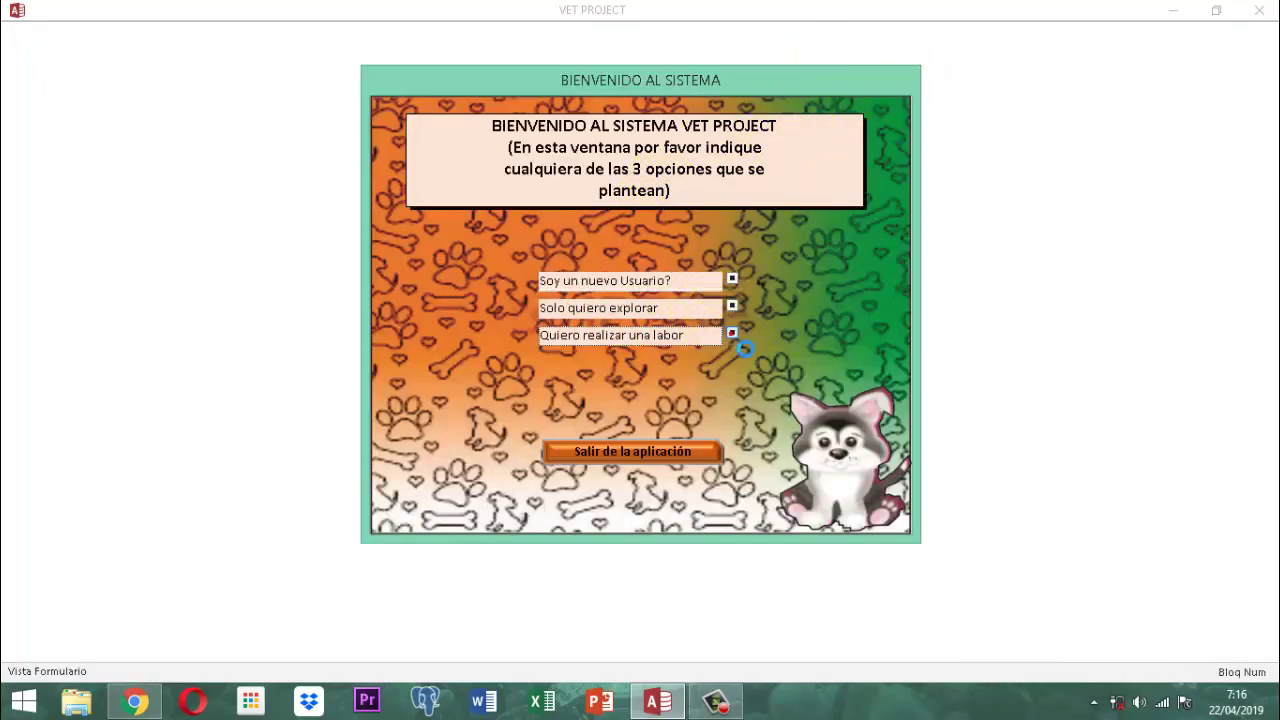
scroll(392, 315, down, 1)
scroll(390, 302, down, 3)
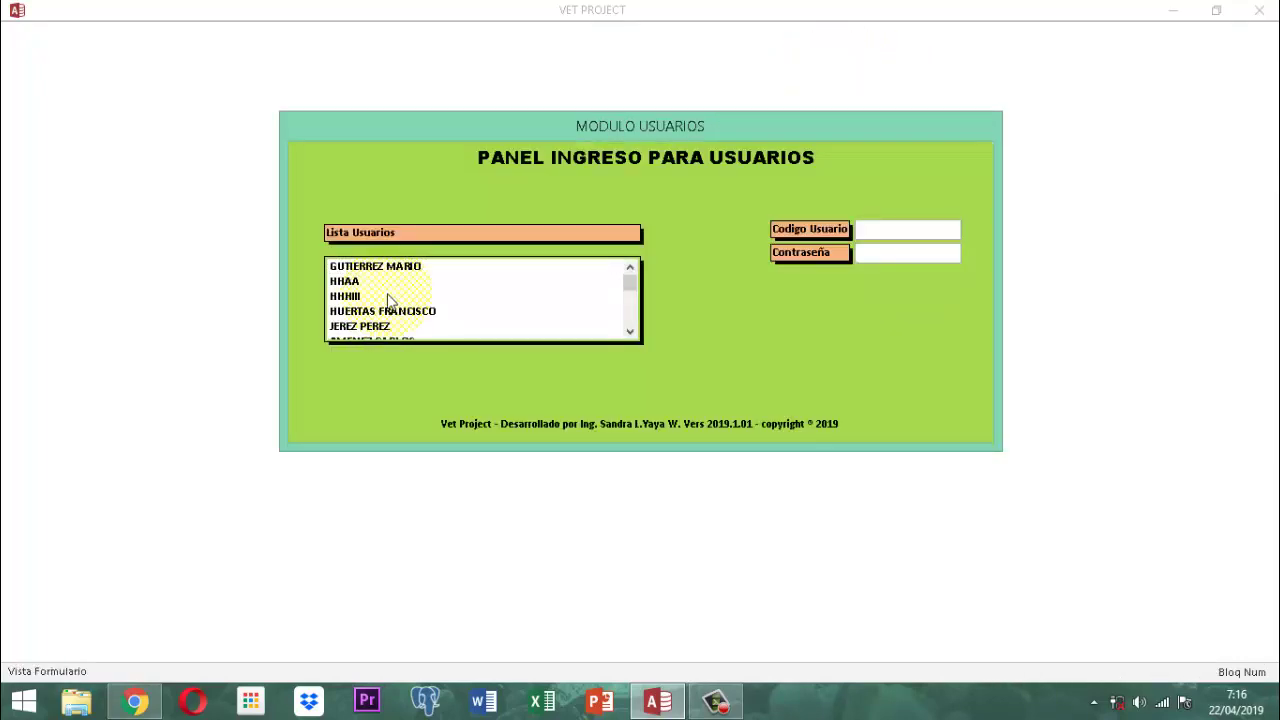
click(387, 313)
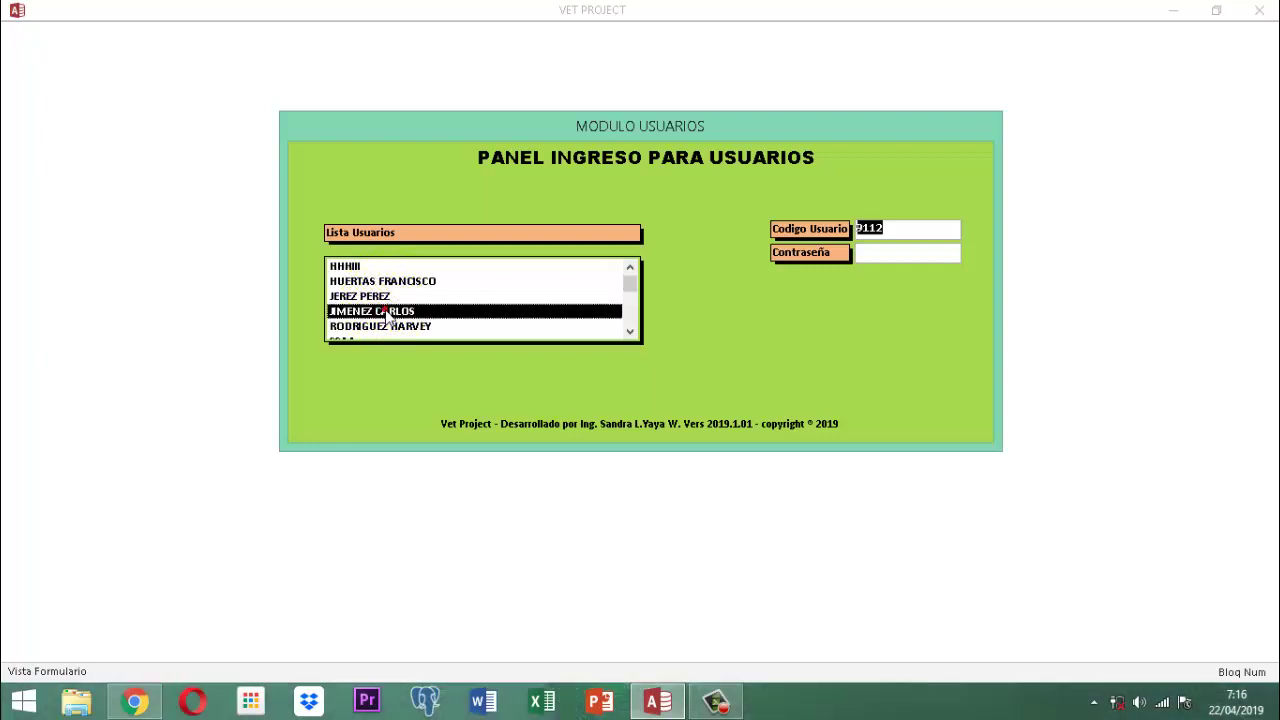
click(387, 313)
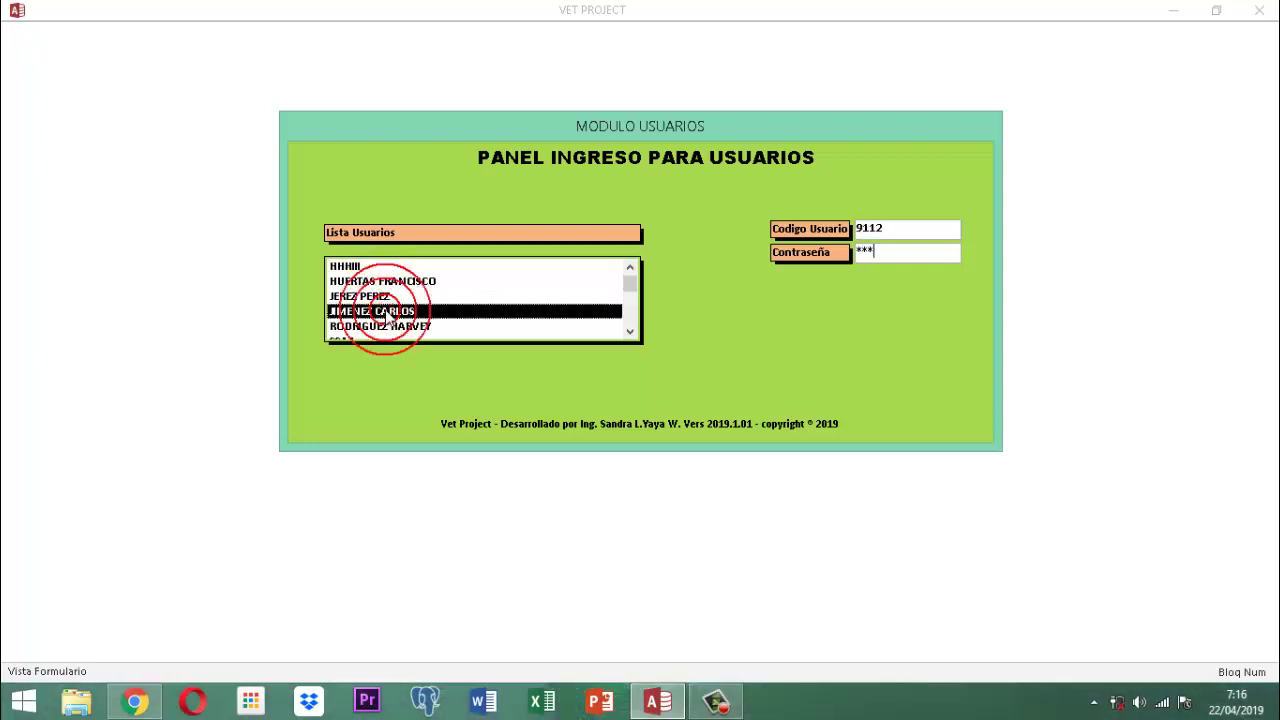
key(Return)
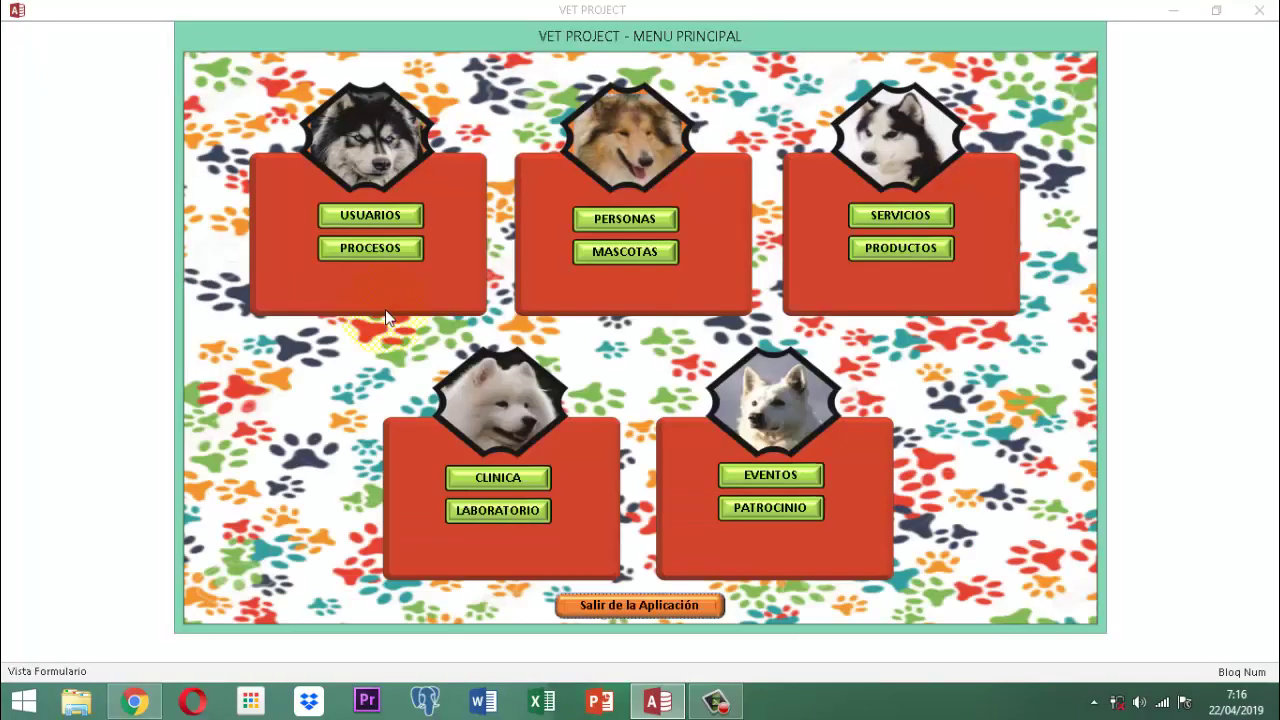
Enter the unlock key under PROCESOS 'Activar botones Opción', then close MODULO PROCESOS.
click(369, 252)
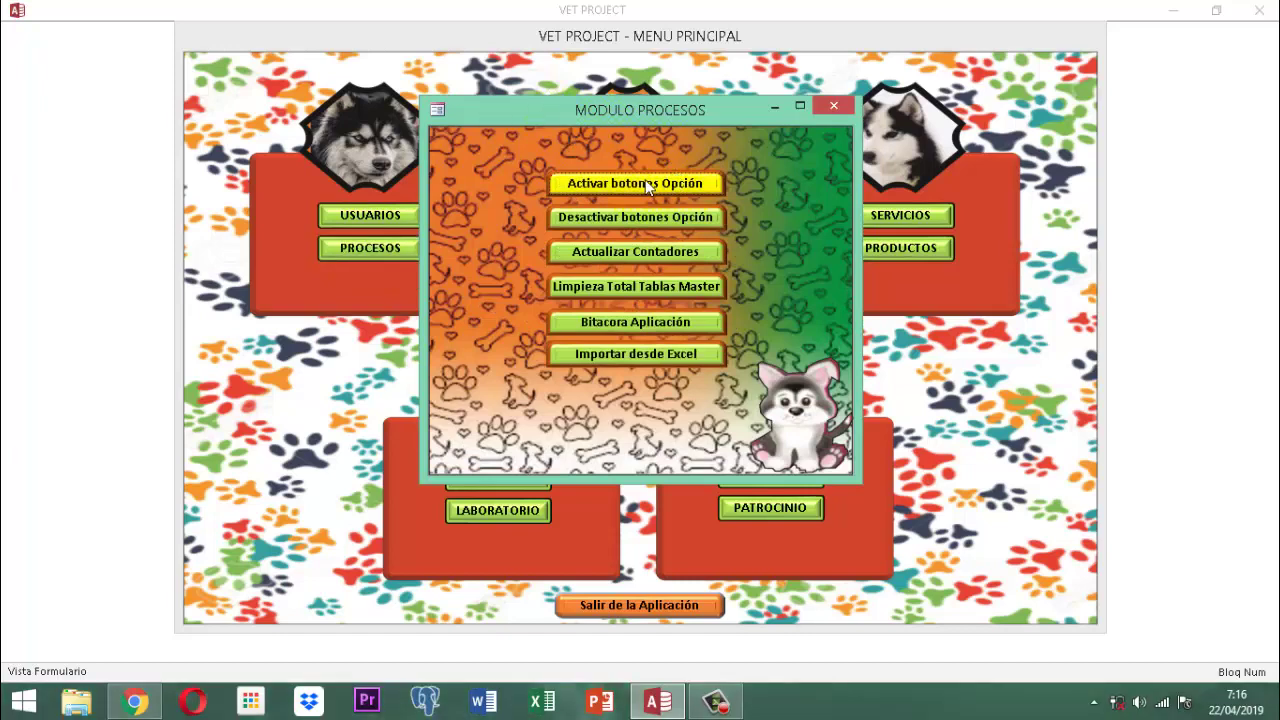
click(648, 185)
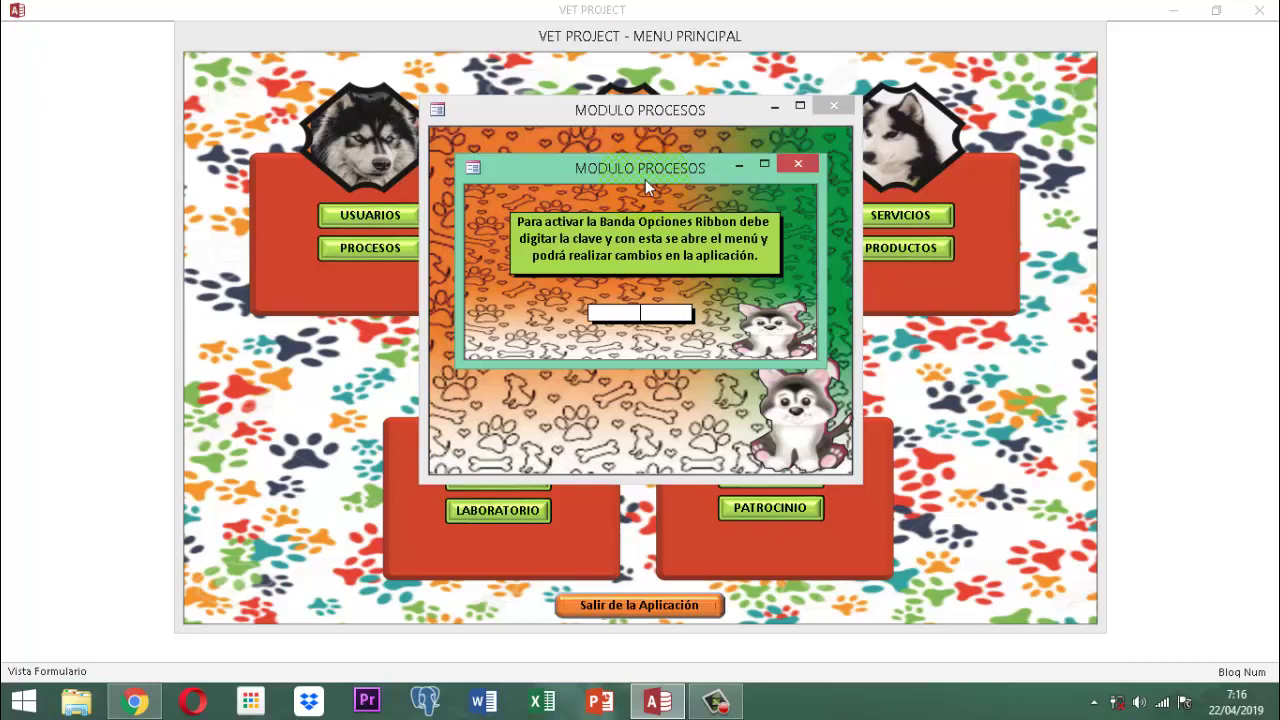
text(*******)
key(Return)
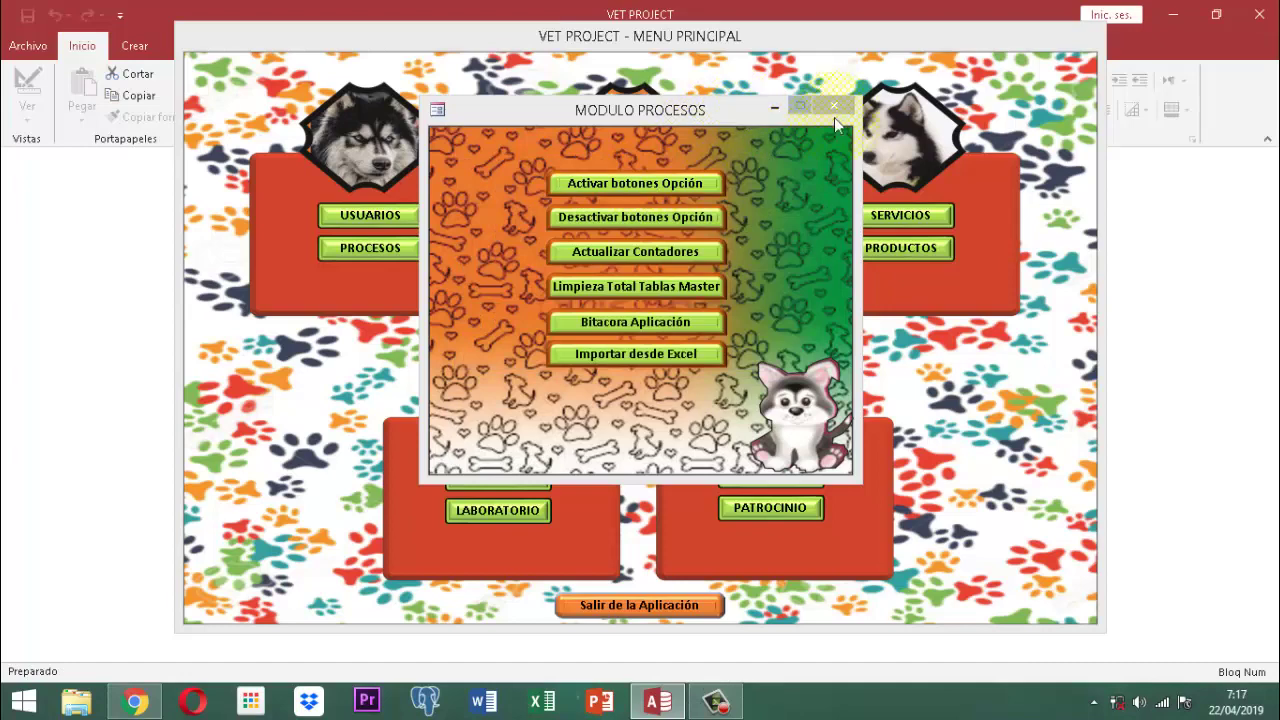
click(833, 106)
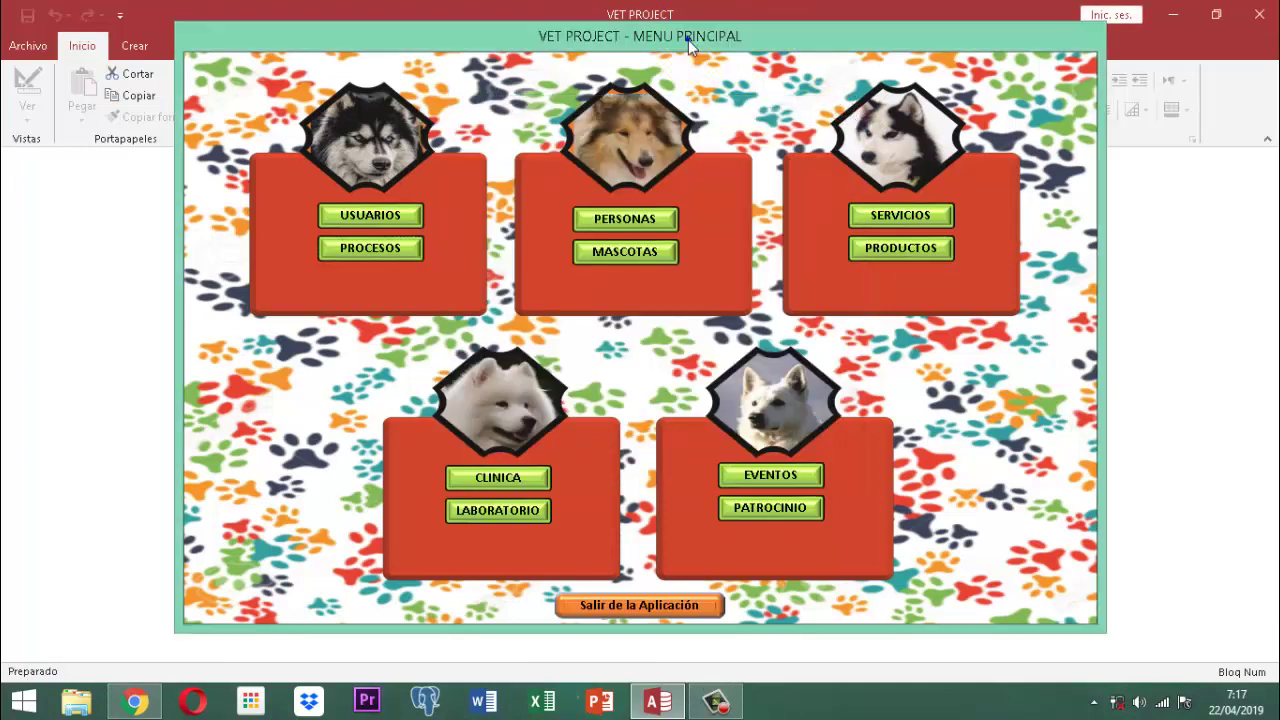
right_click(688, 40)
View the PANEL PRINCIPAL form in Vista Diseño, then close it.
click(733, 164)
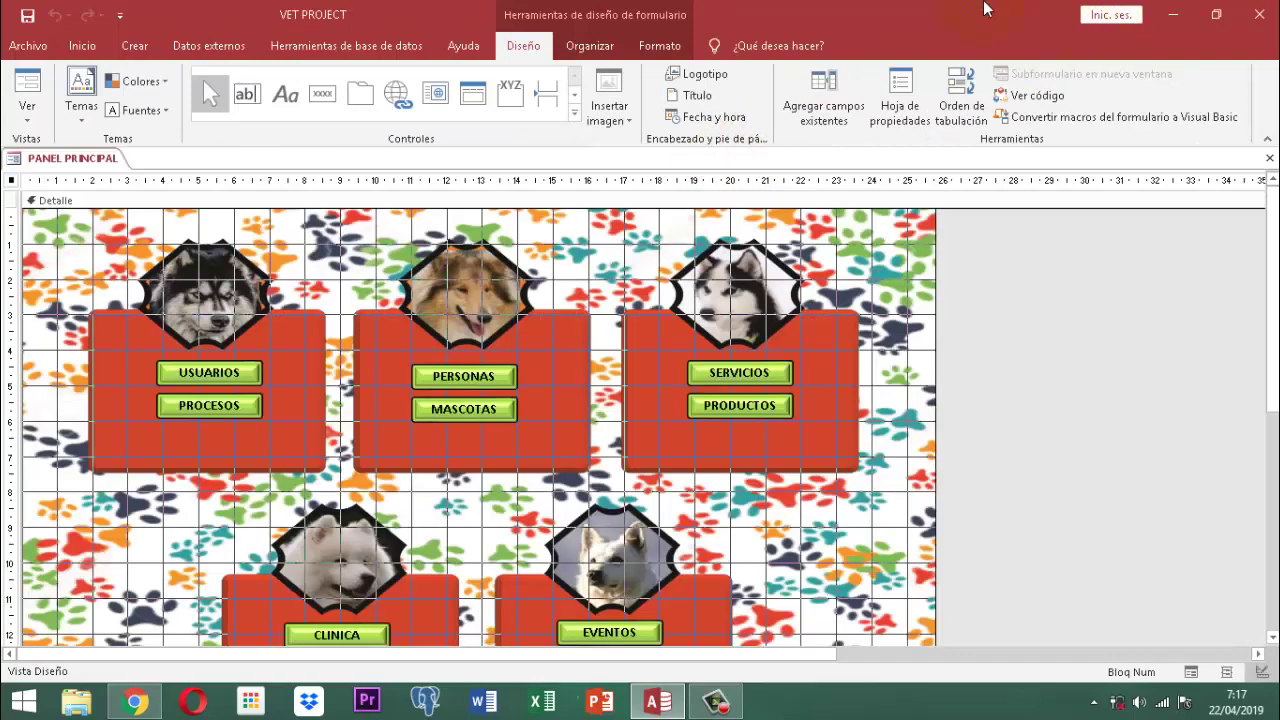
click(1269, 158)
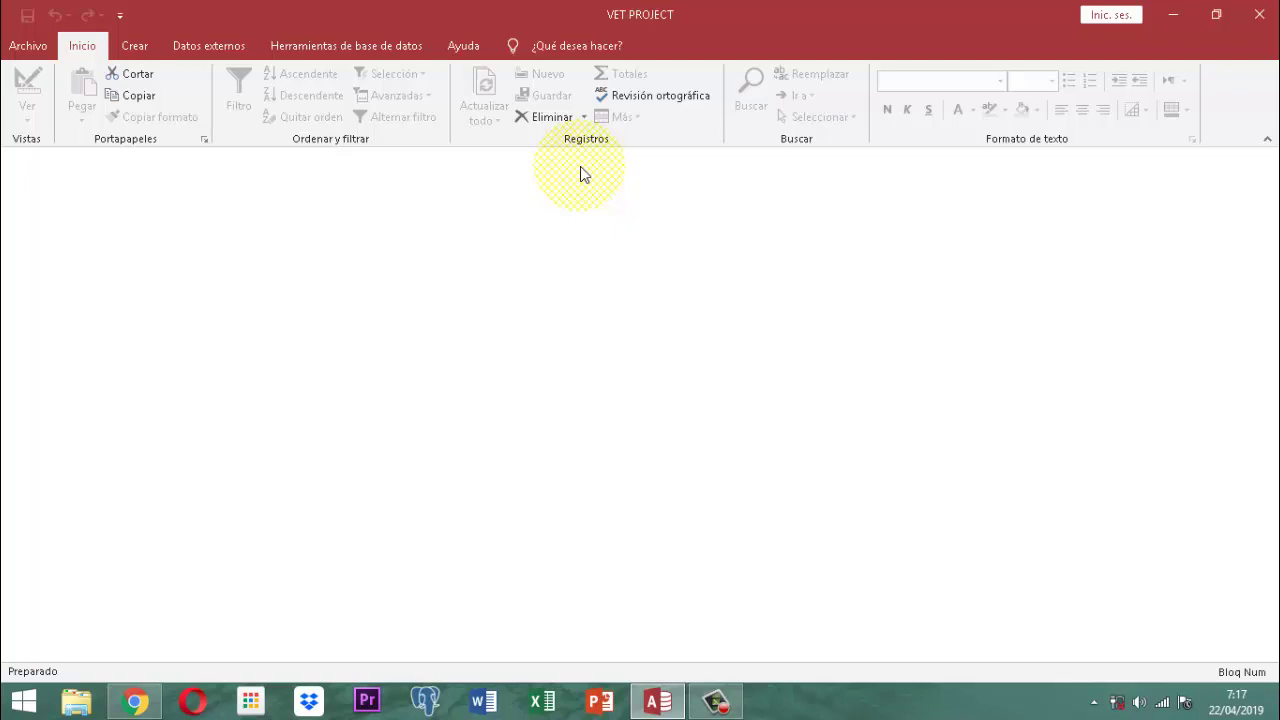
Show the navigation pane with F11, then close VET PROJECT and exit Access.
key(F11)
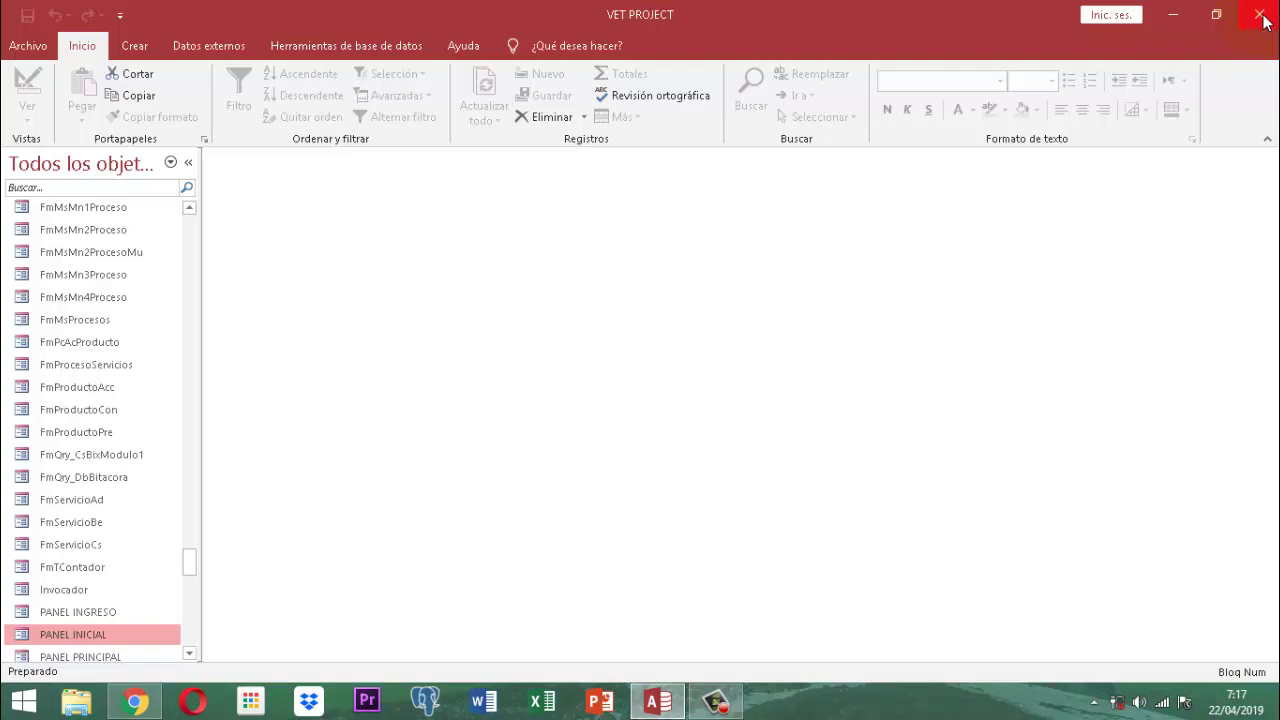
click(1258, 28)
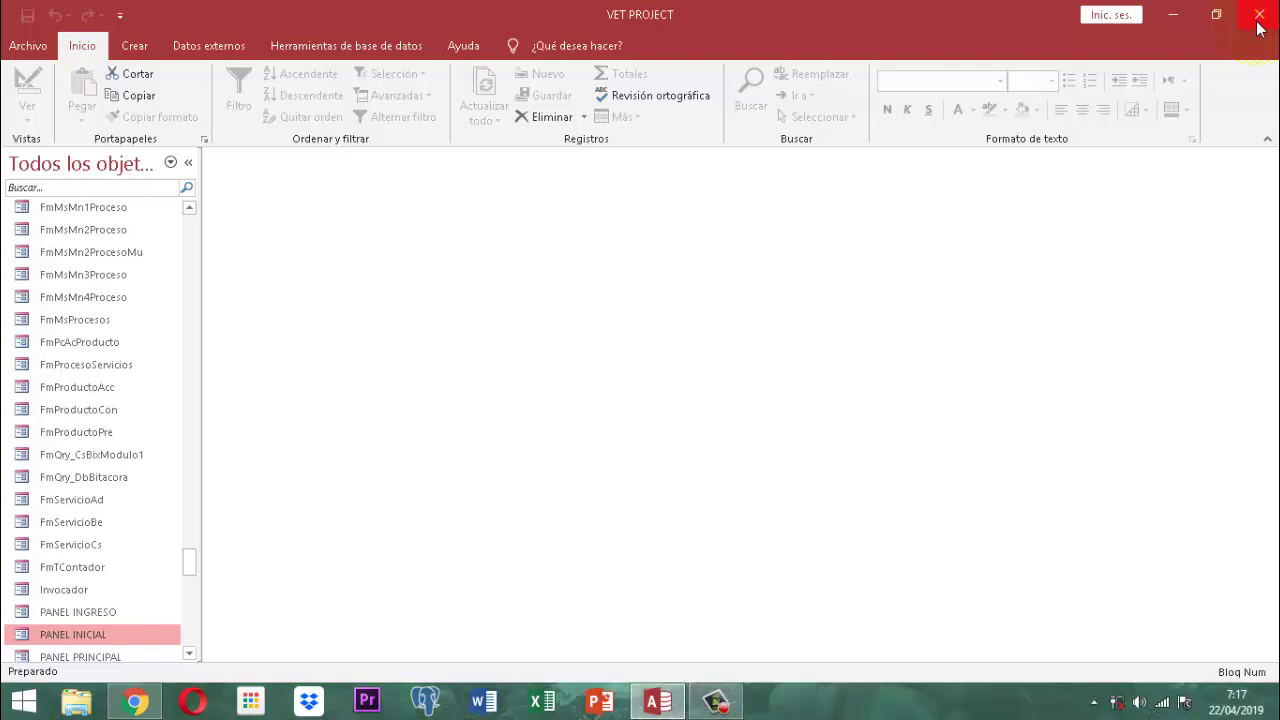
click(1258, 28)
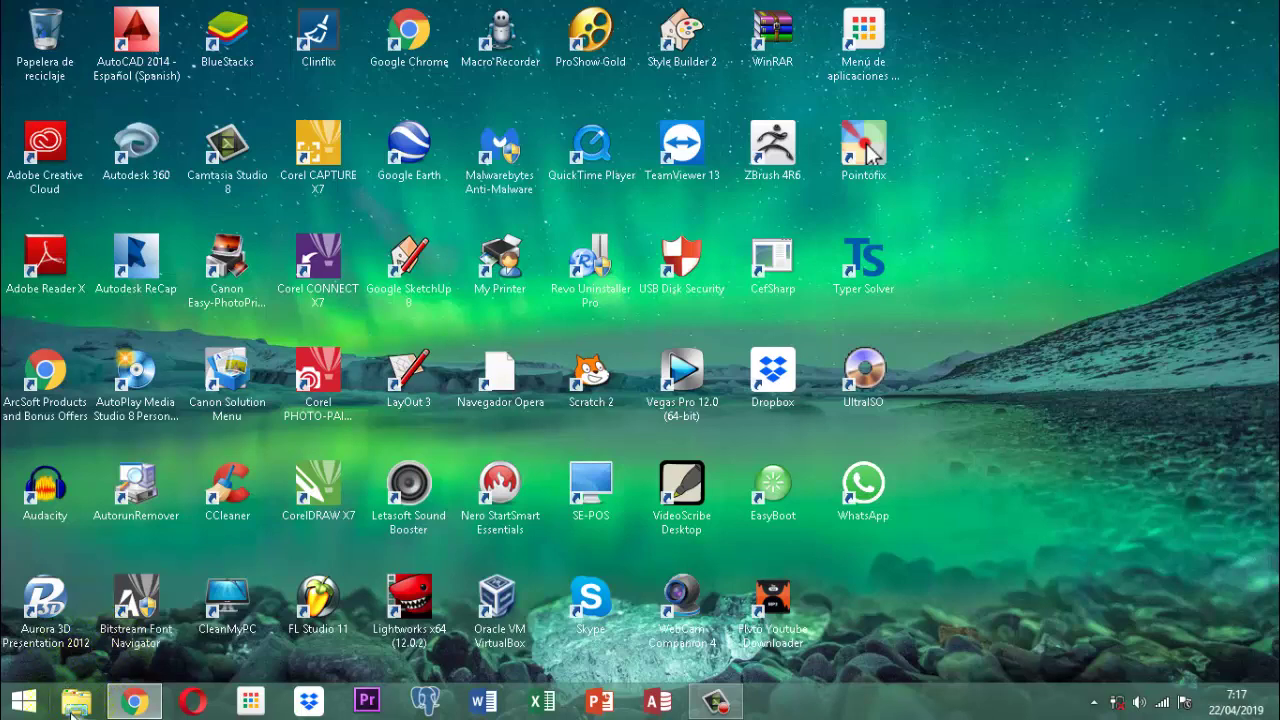
Open Vet Project from DATA (D:) > documentos 2019 > vet project II in File Explorer.
click(72, 706)
click(738, 240)
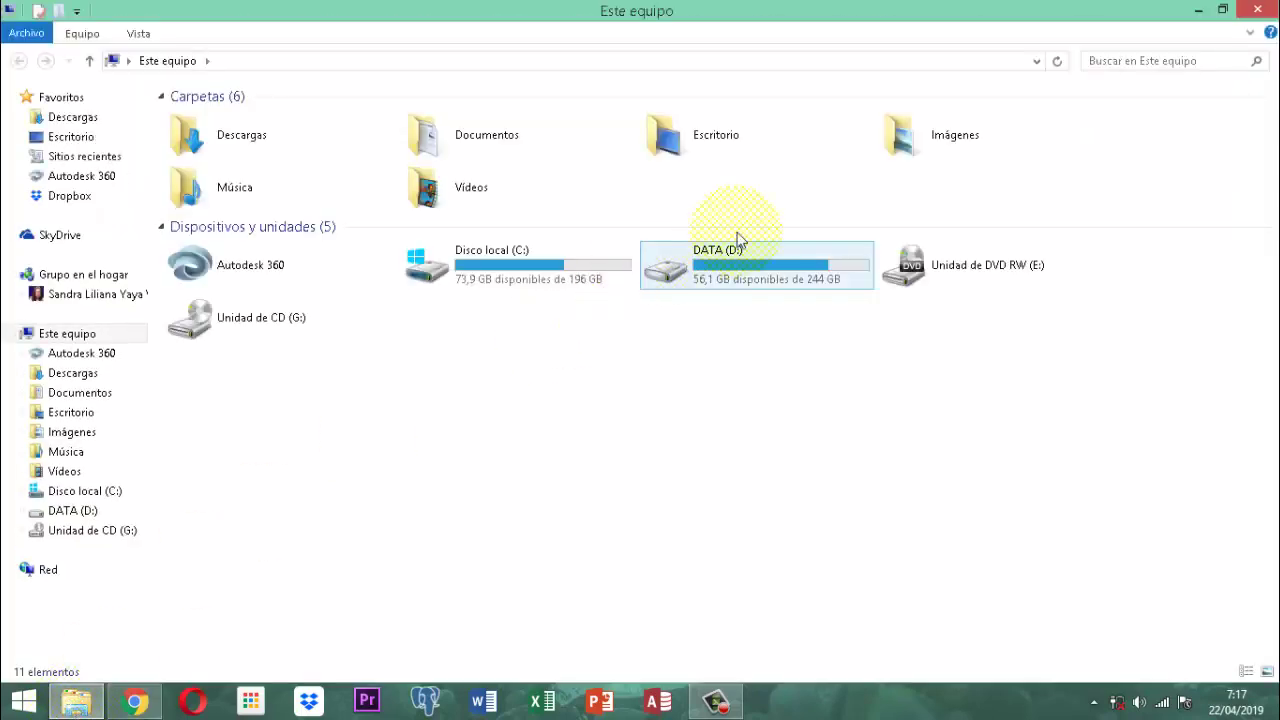
double_click(760, 268)
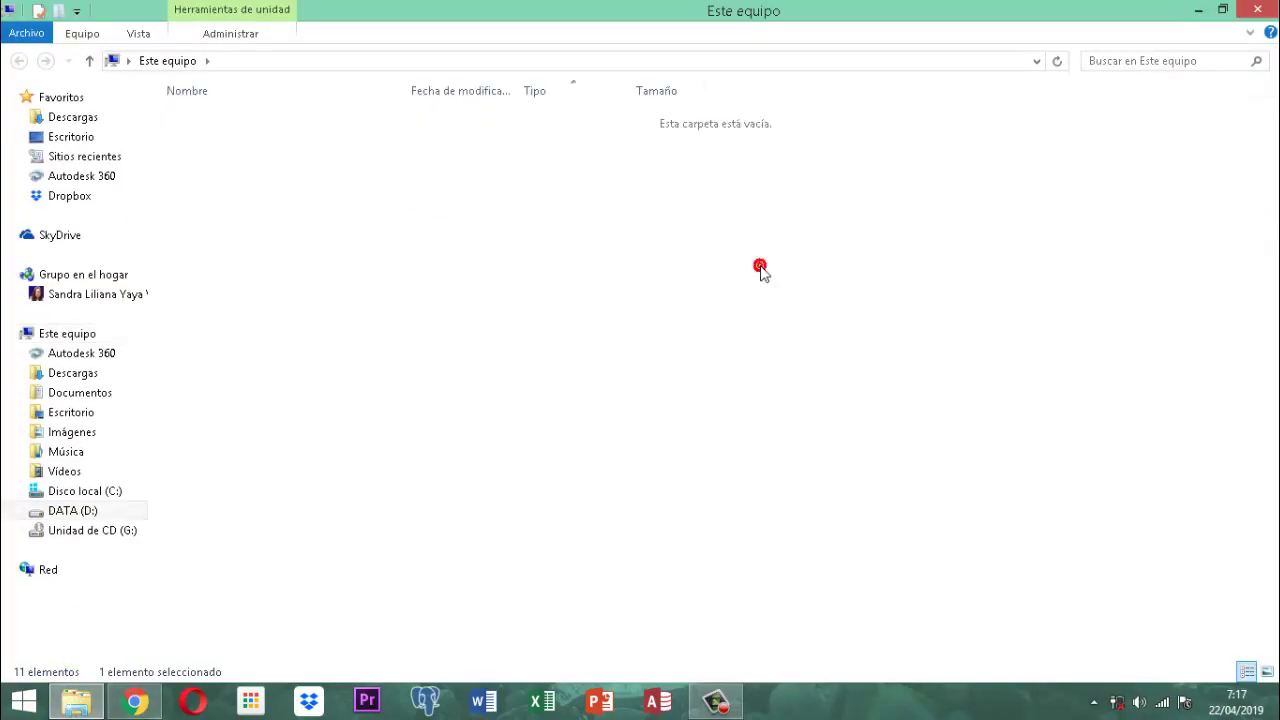
click(260, 397)
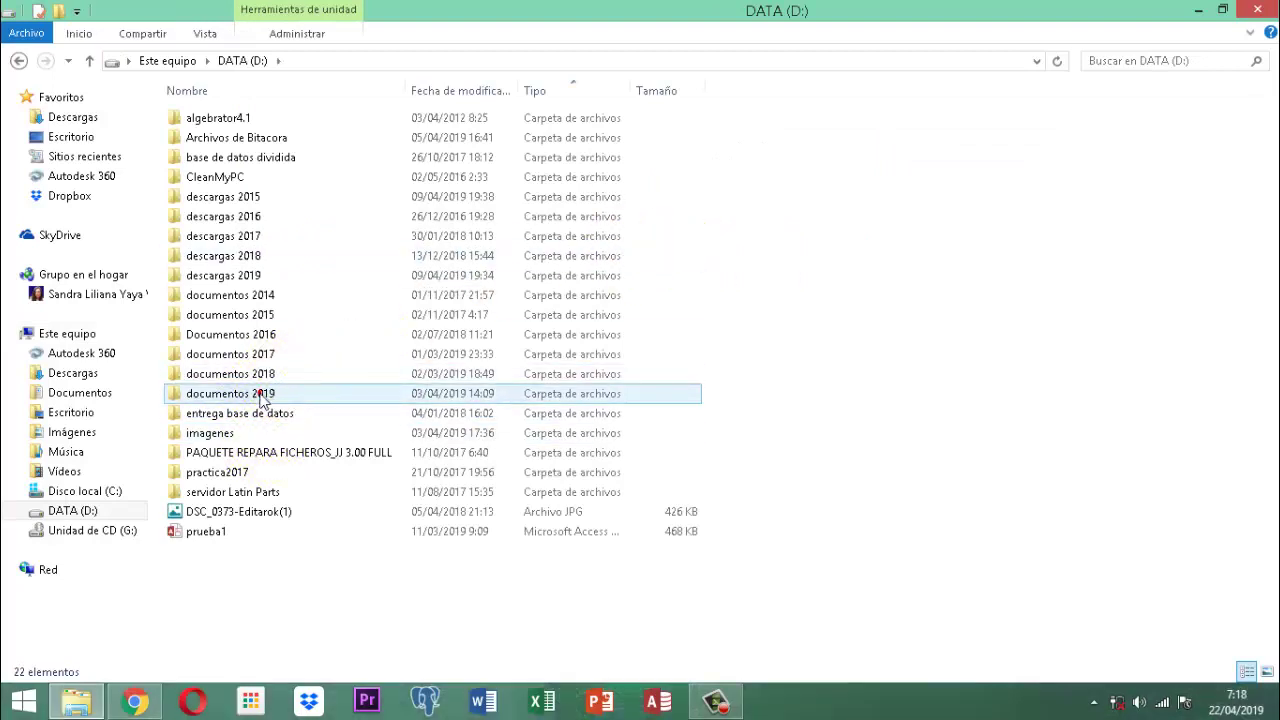
double_click(260, 397)
click(157, 272)
double_click(171, 237)
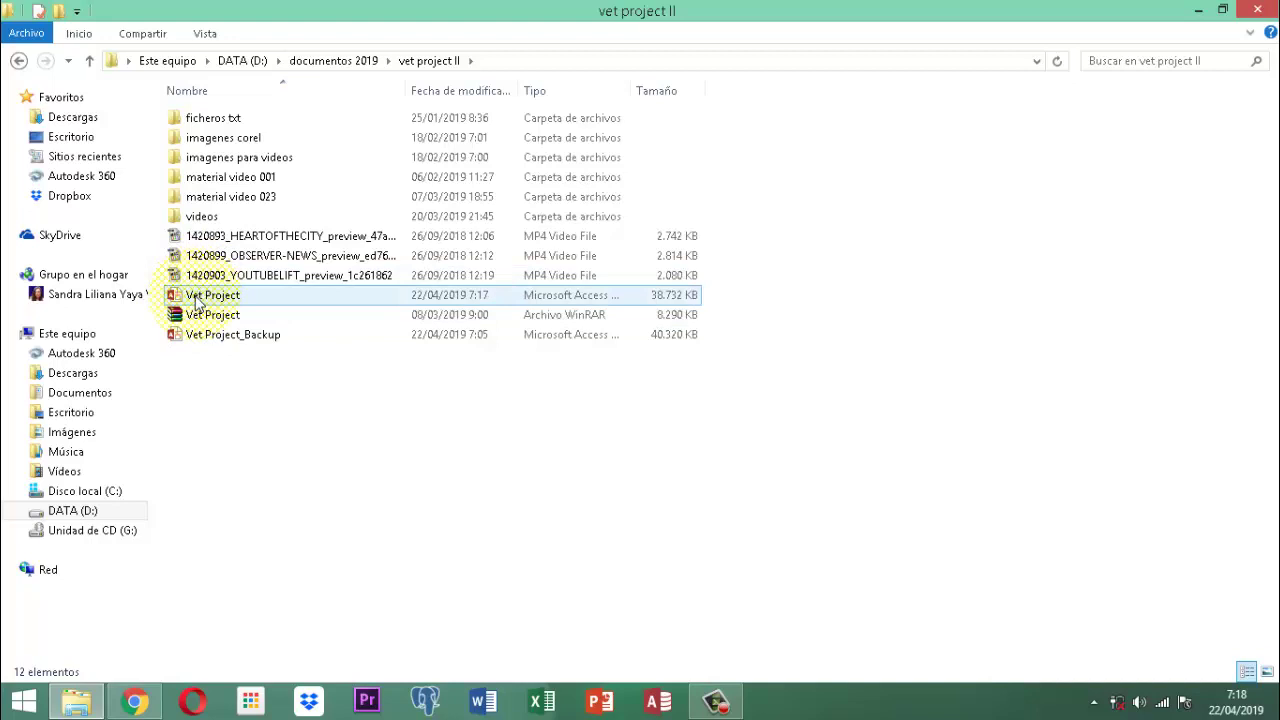
double_click(197, 300)
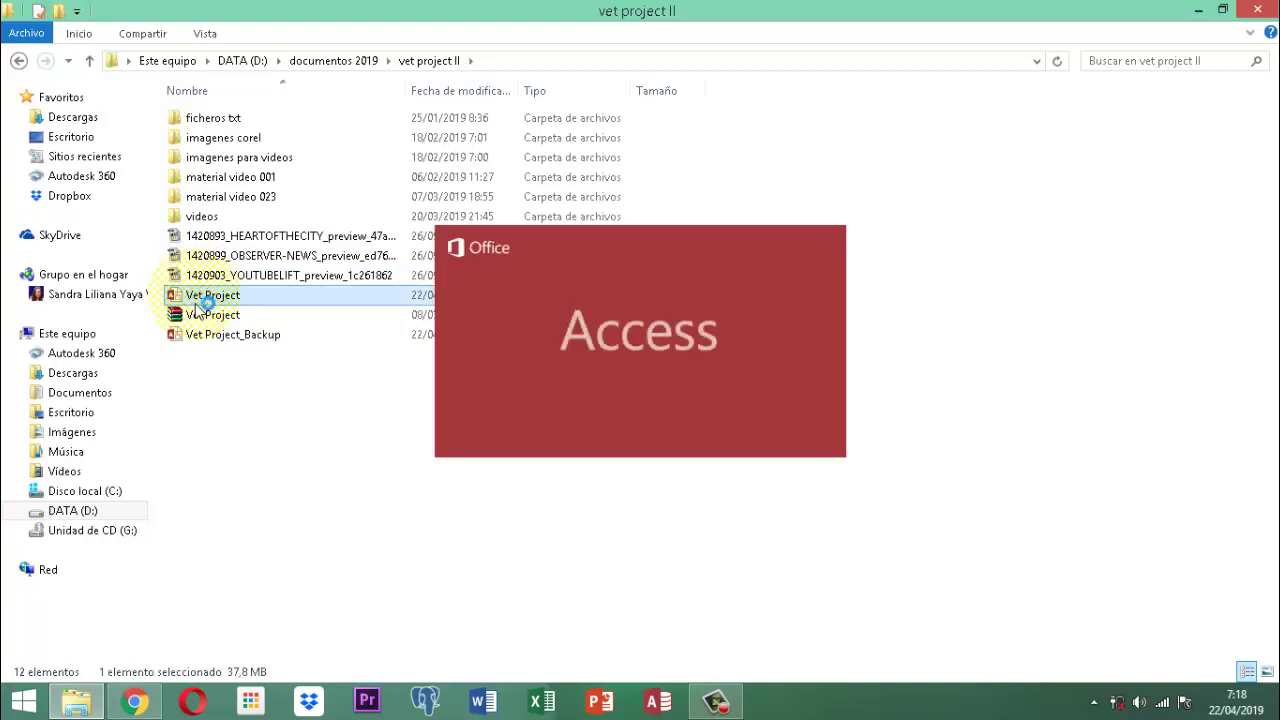
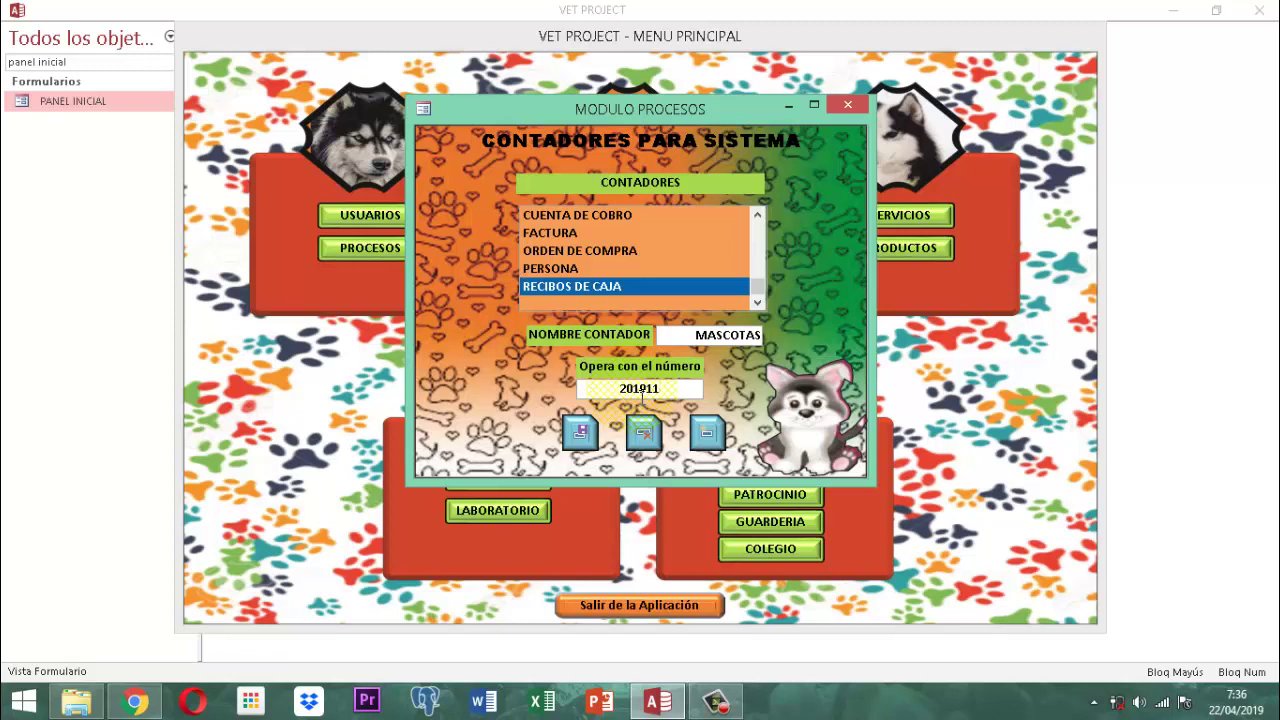
text(00)
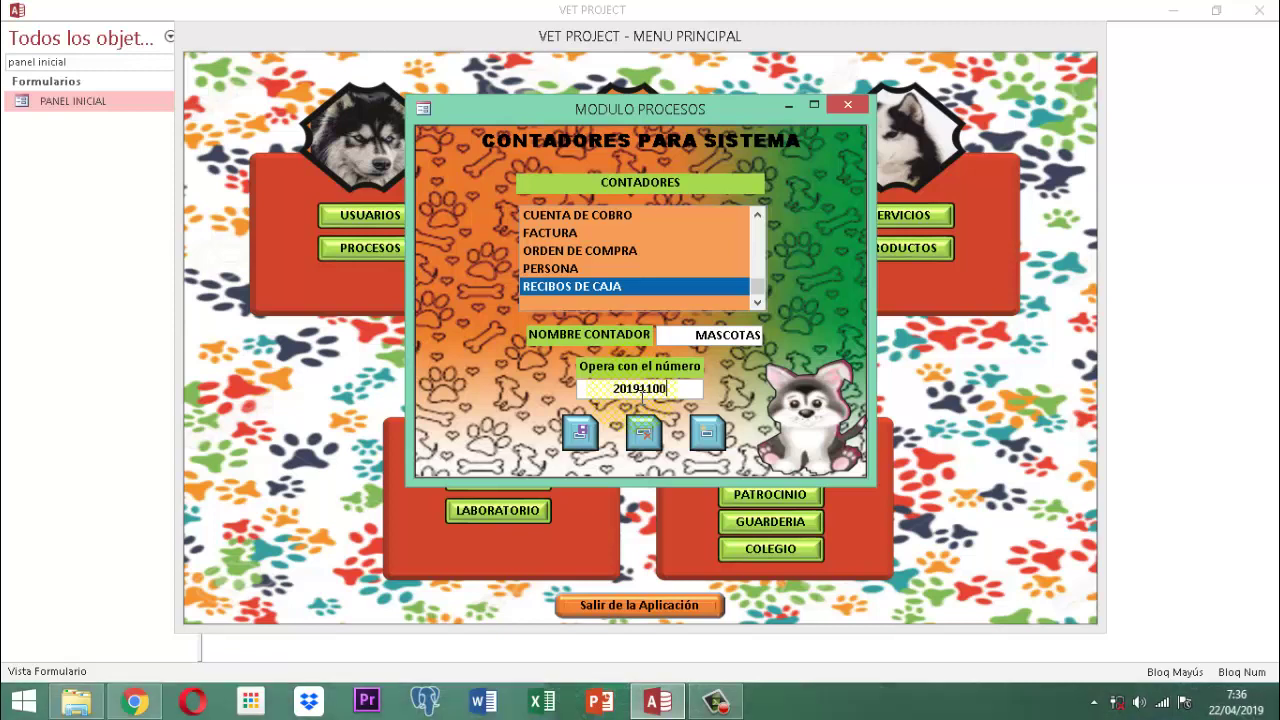
text(00)
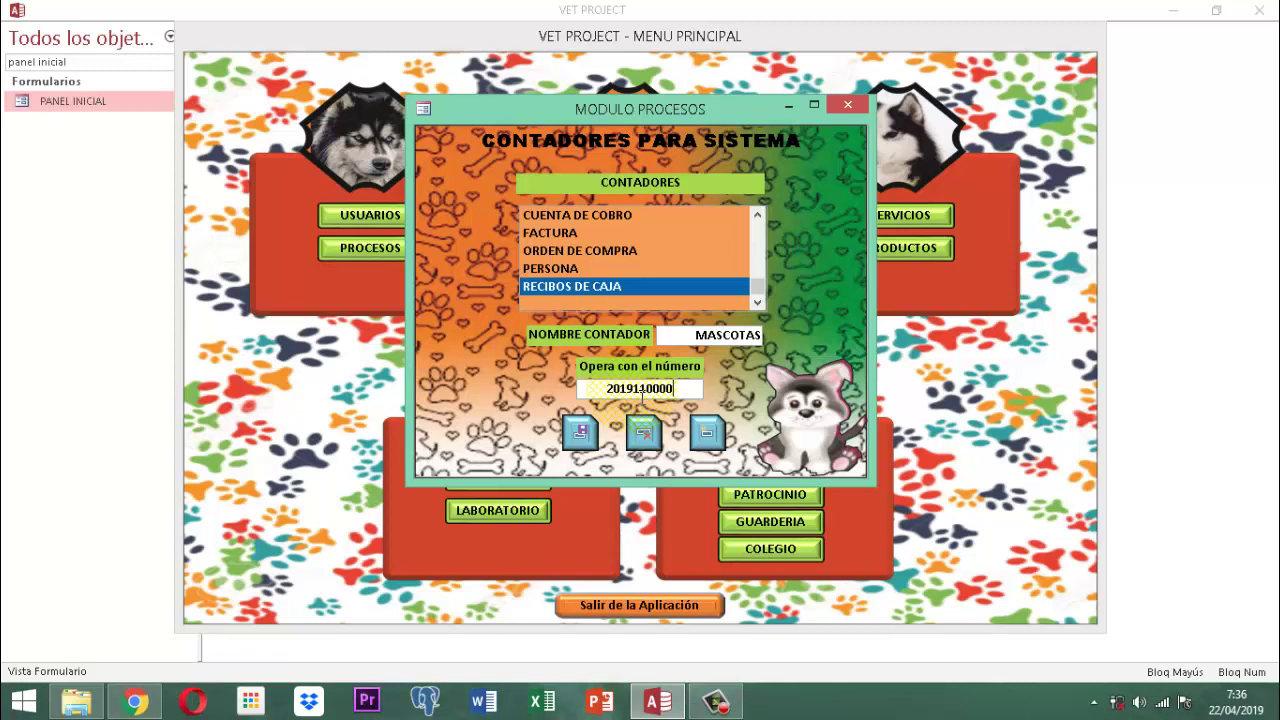
key(BackSpace)
key(BackSpace)
key(BackSpace)
key(BackSpace)
text(1)
text(000)
key(BackSpace)
key(BackSpace)
key(BackSpace)
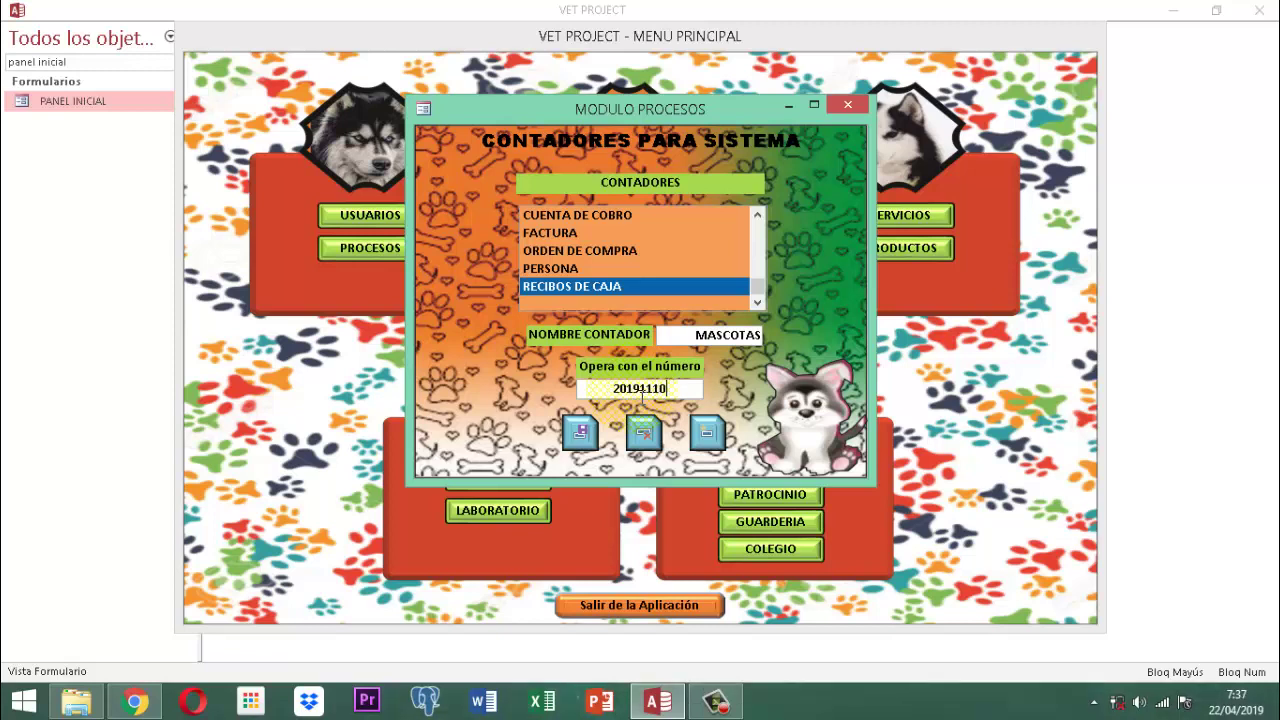
key(BackSpace)
text(0000)
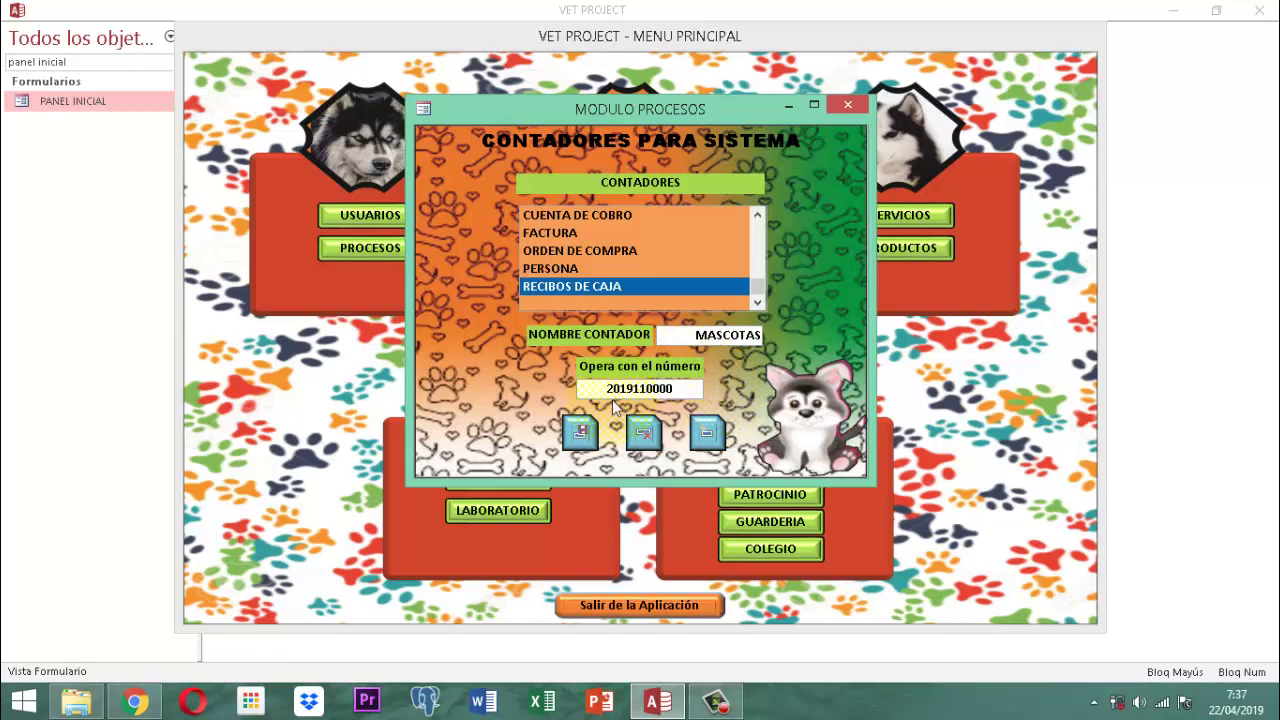
click(575, 438)
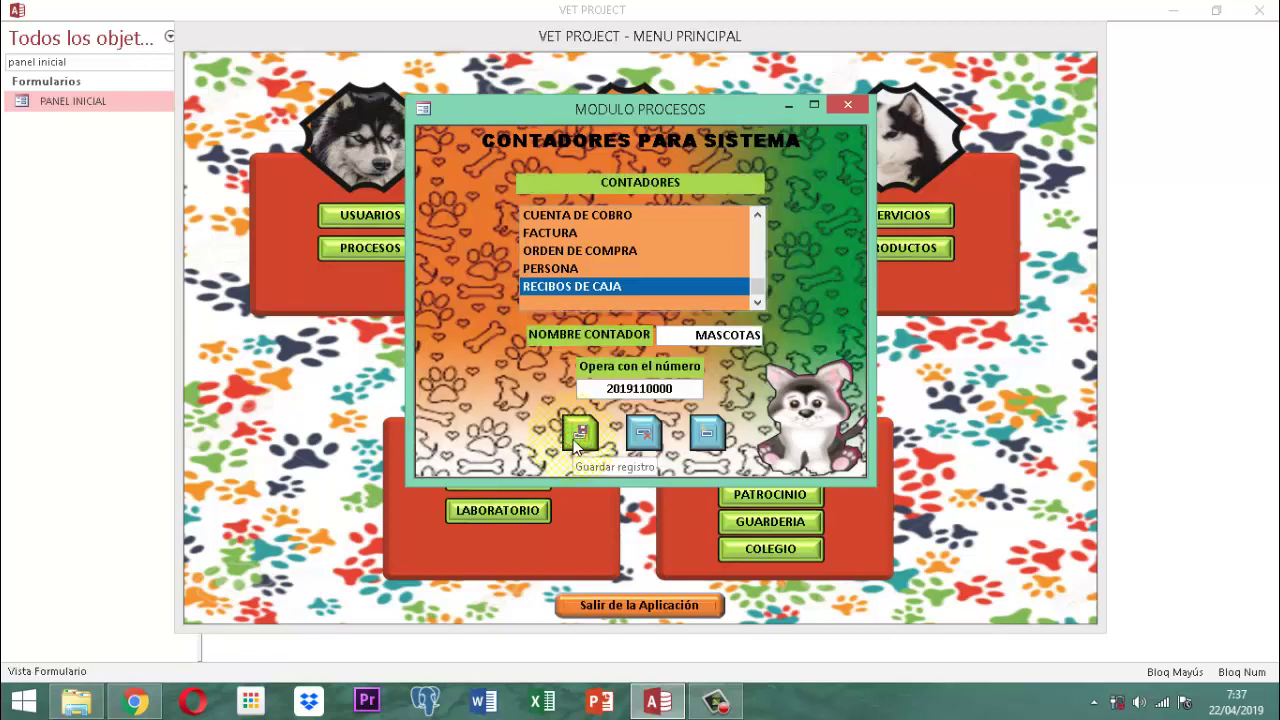
click(851, 105)
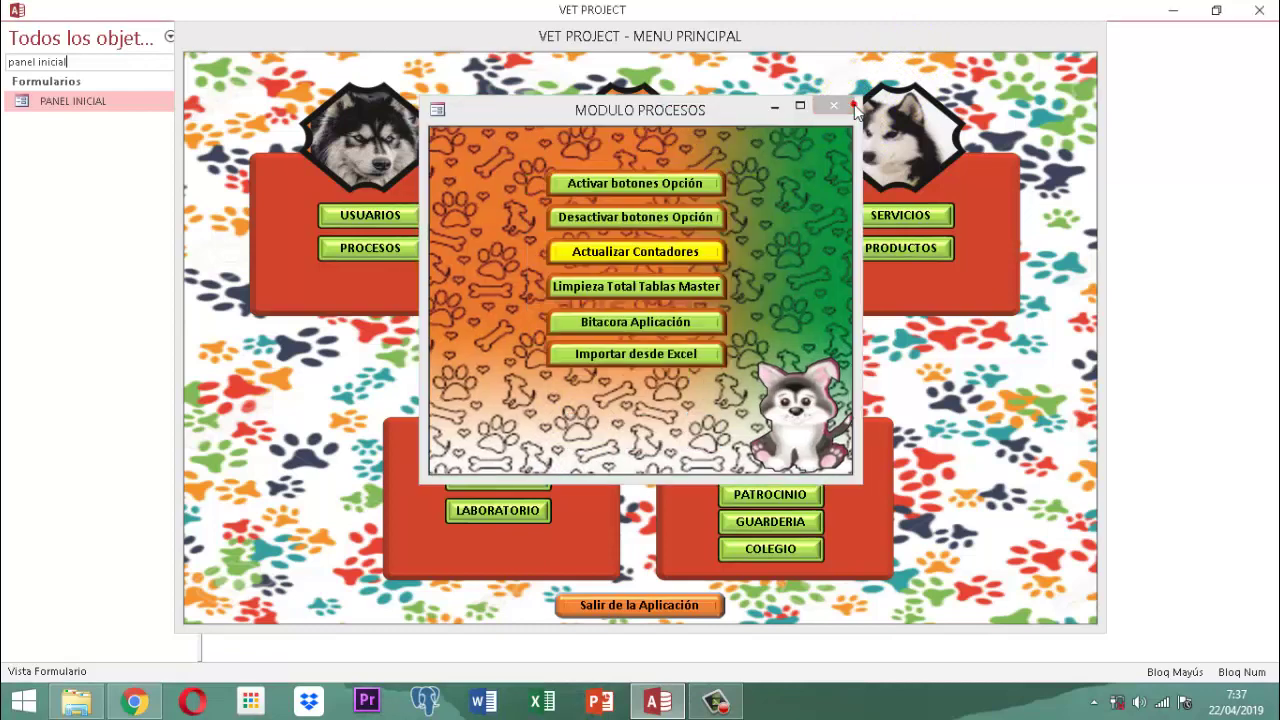
click(644, 255)
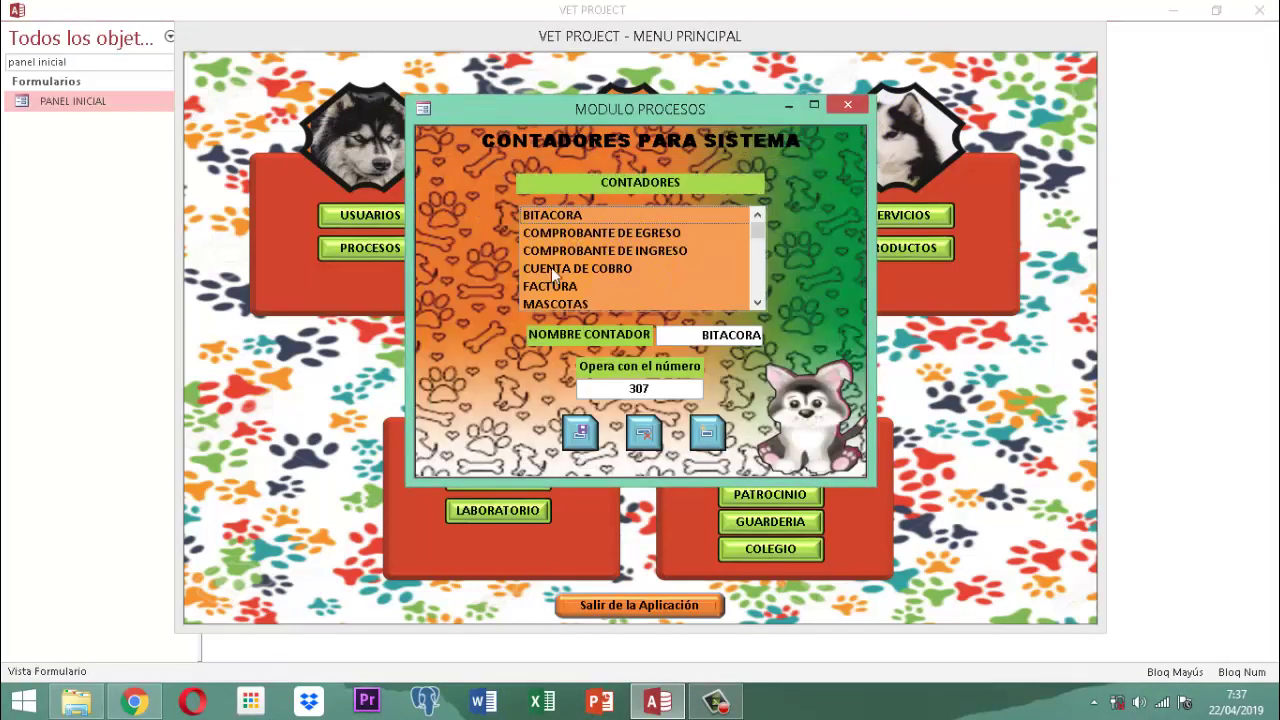
click(568, 301)
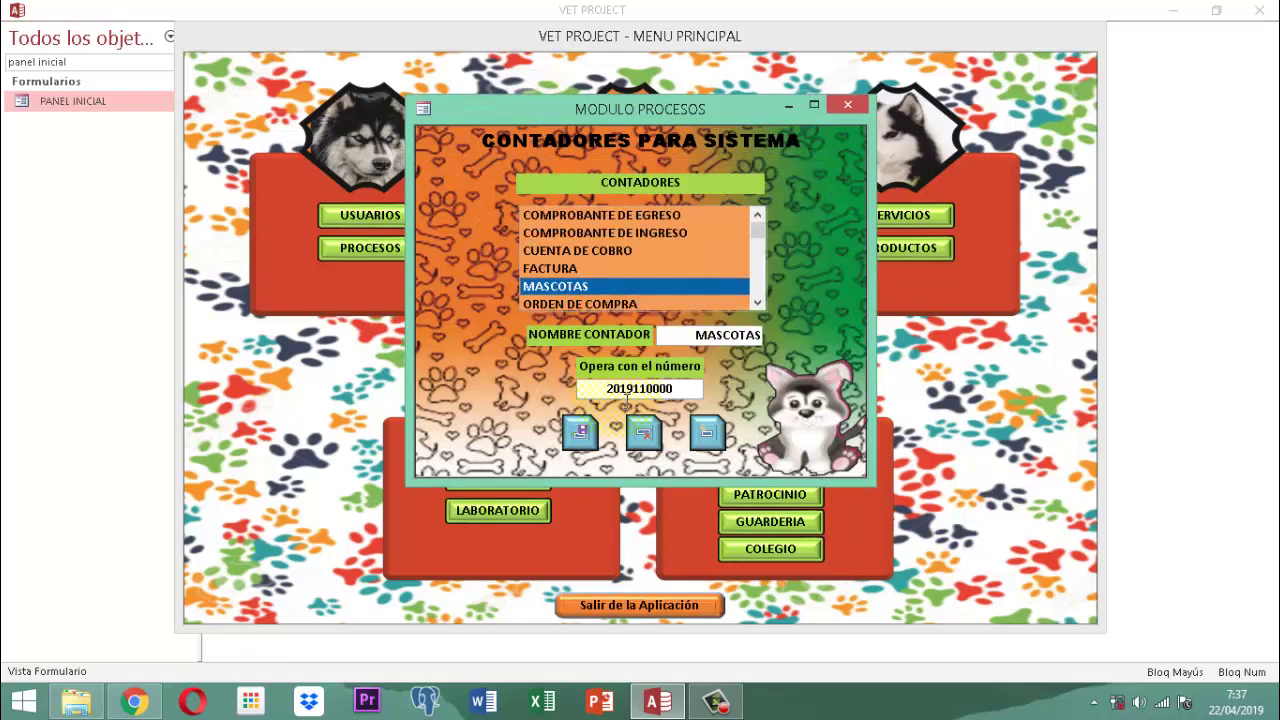
click(856, 108)
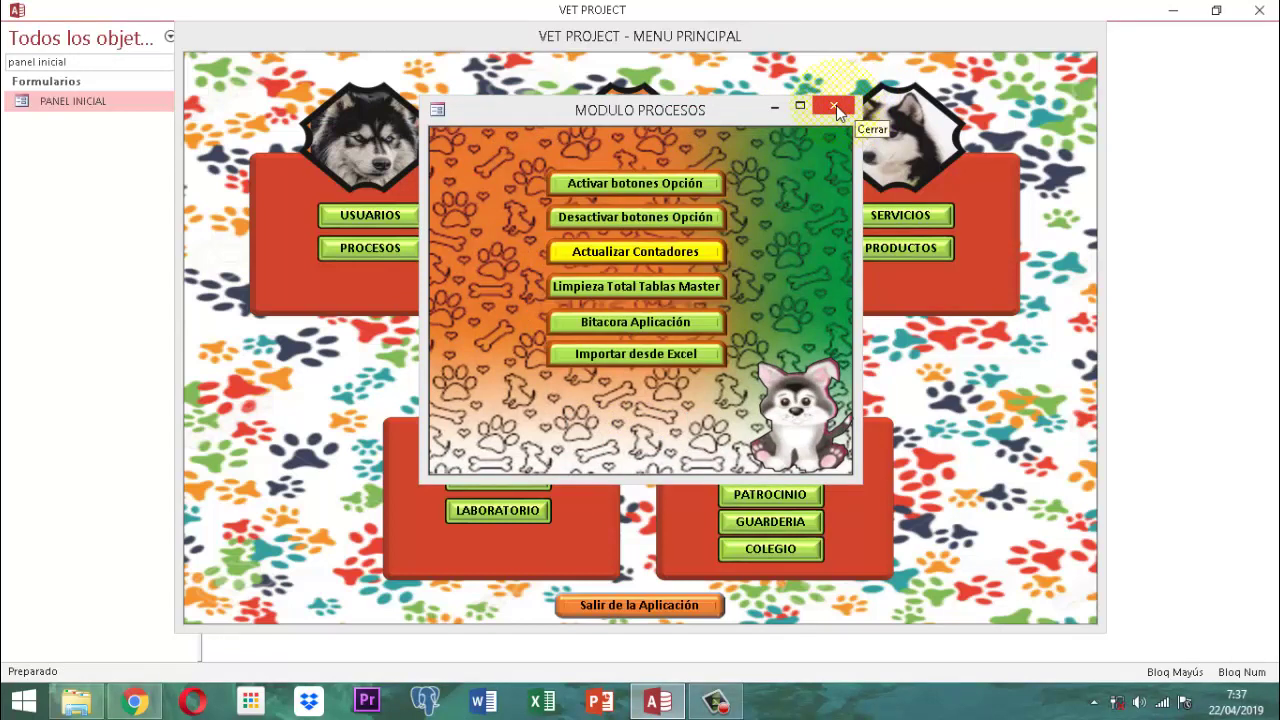
Unlock the option buttons with the access password, then close MODULO PROCESOS and the main menu form.
click(635, 183)
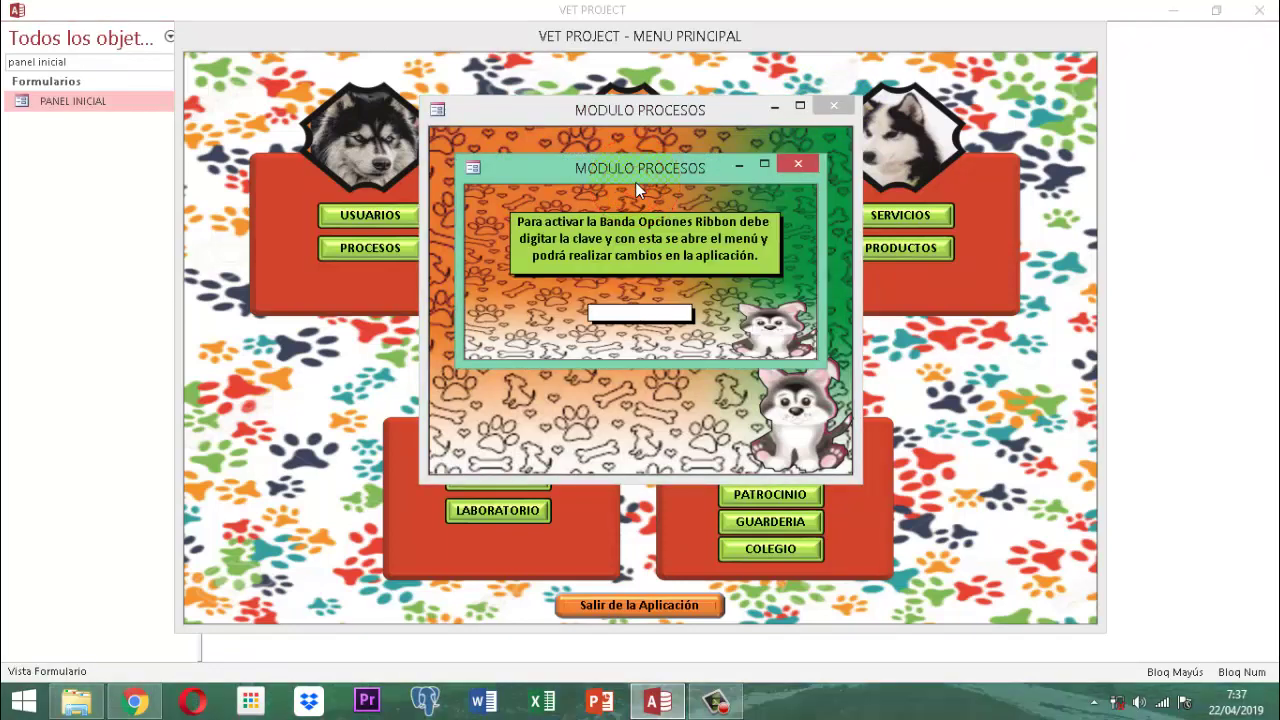
text(*******)
key(Return)
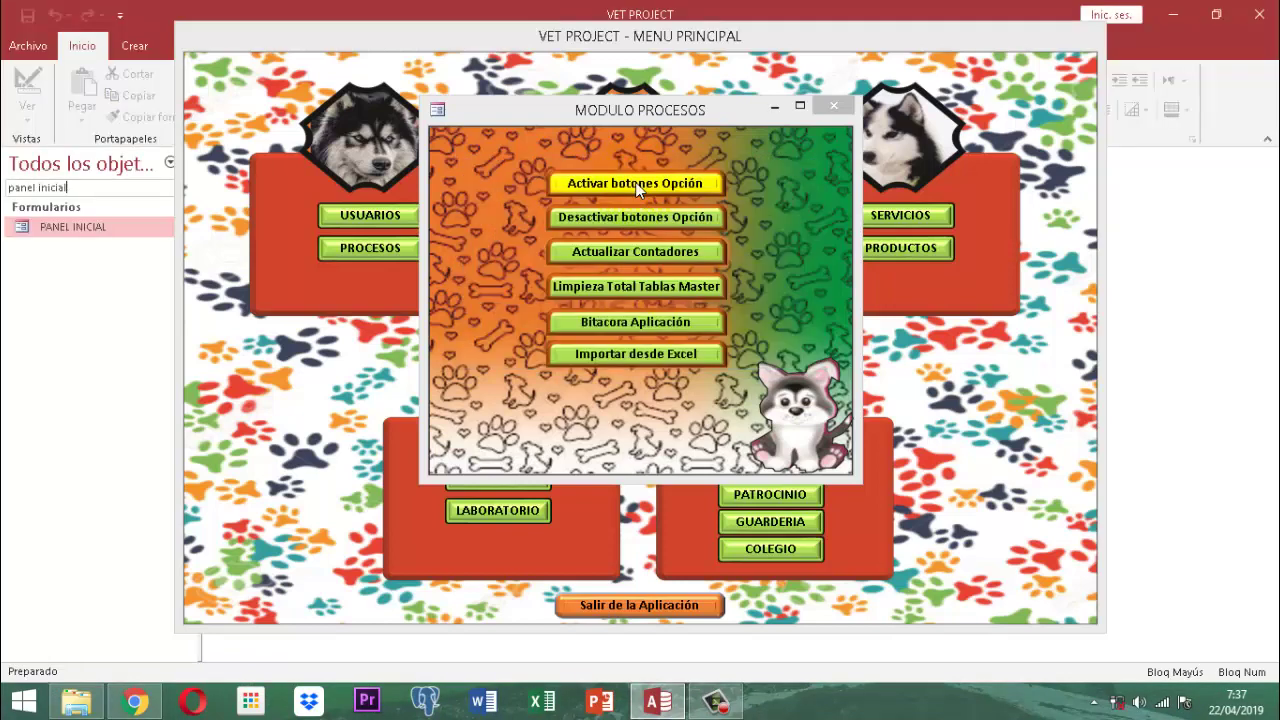
click(836, 105)
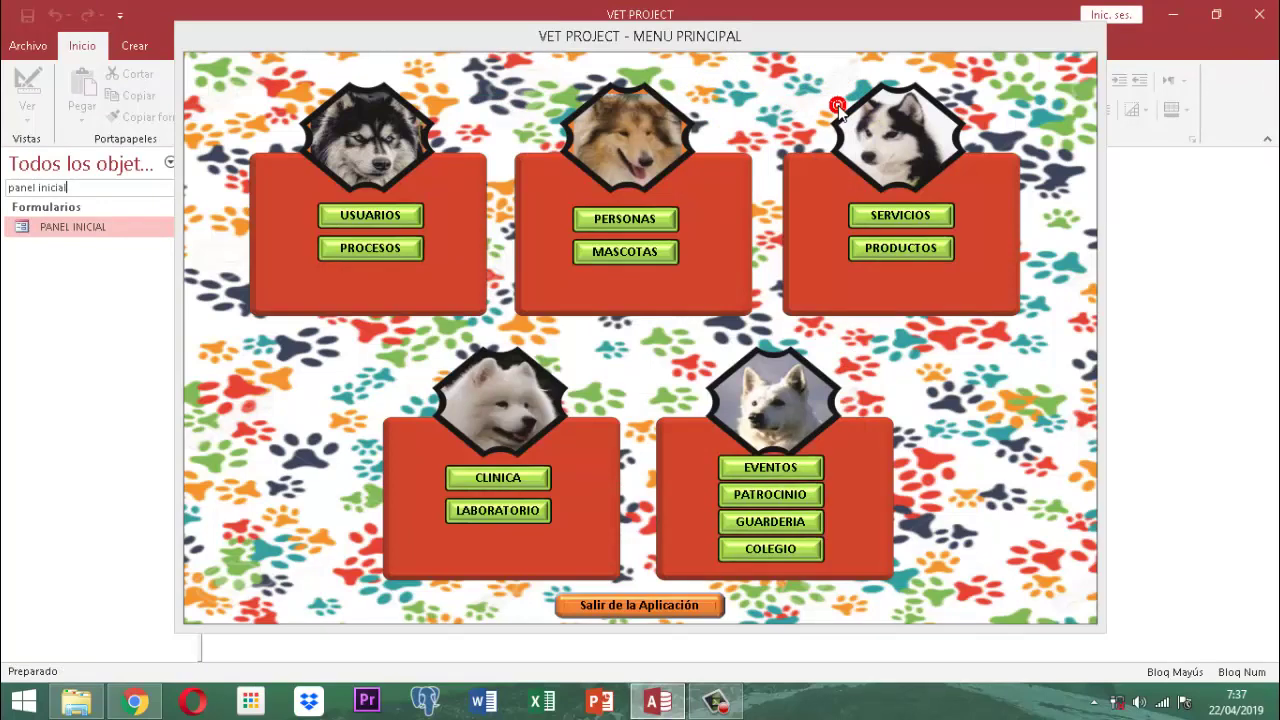
right_click(657, 46)
click(685, 74)
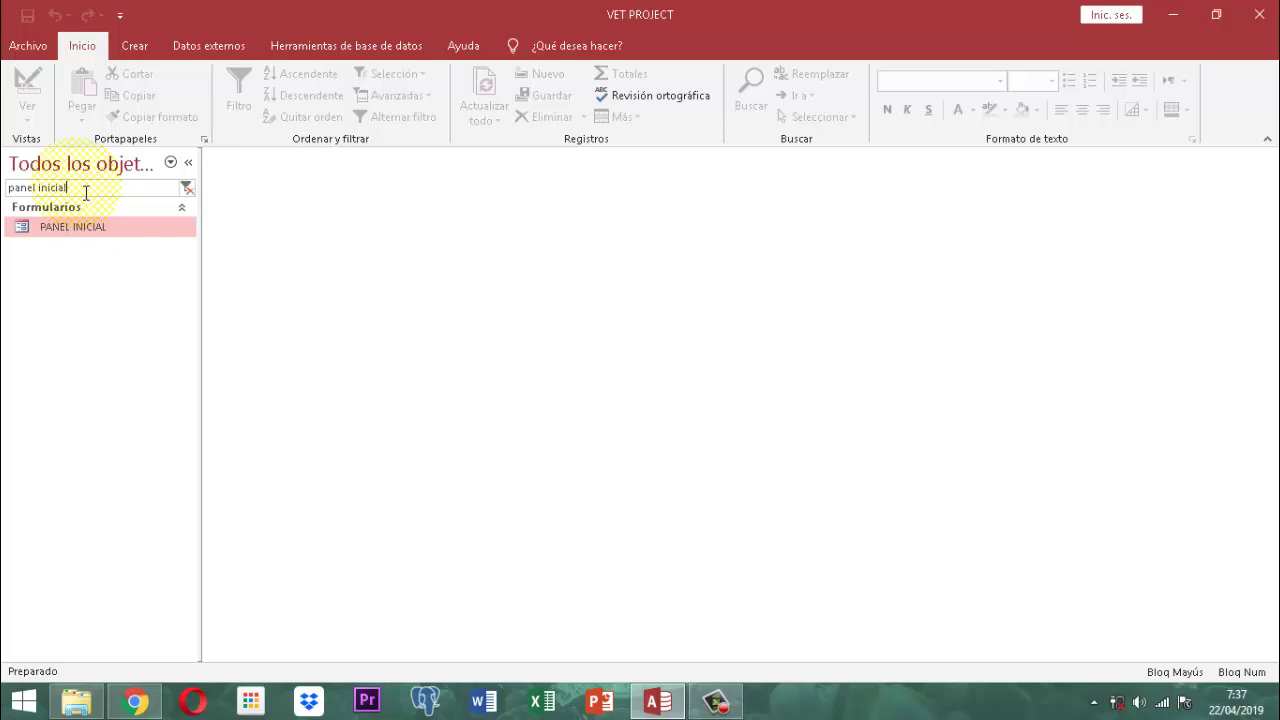
Search the navigation pane for MASCOTA, group objects by Fecha de creación, then return to Tipo de objeto.
drag(84, 191, 4, 188)
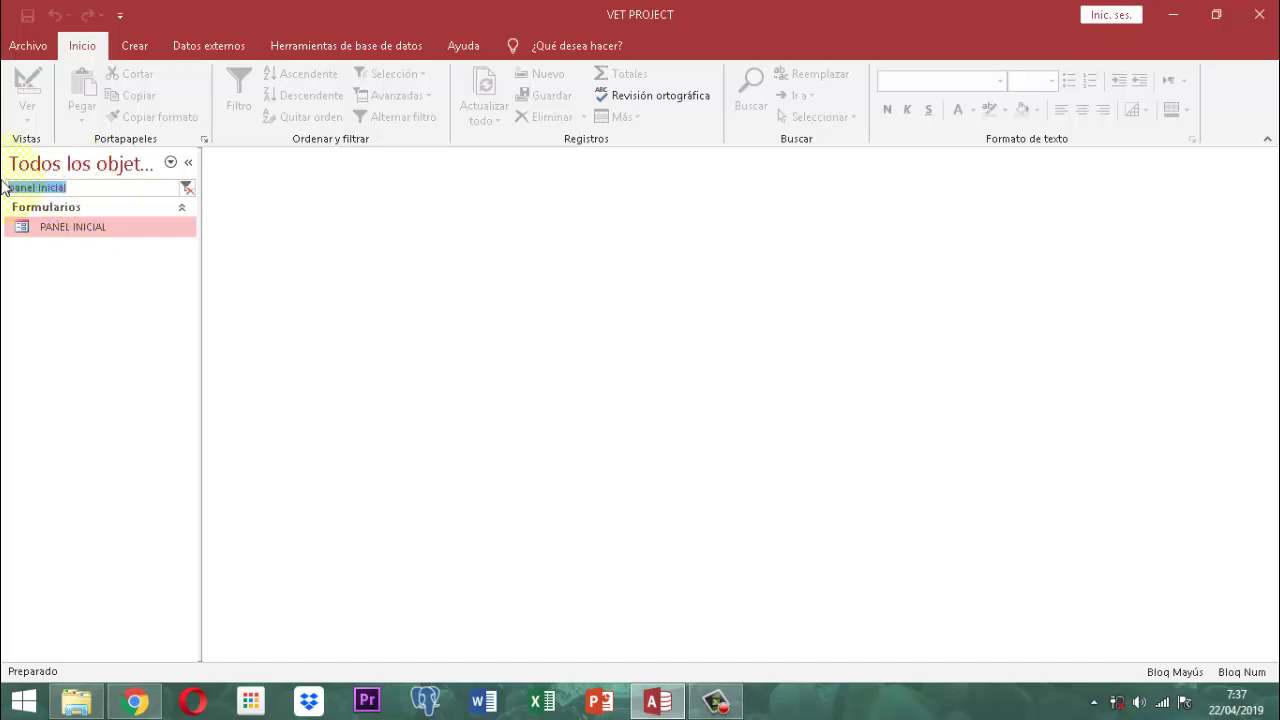
text(MASCOTA)
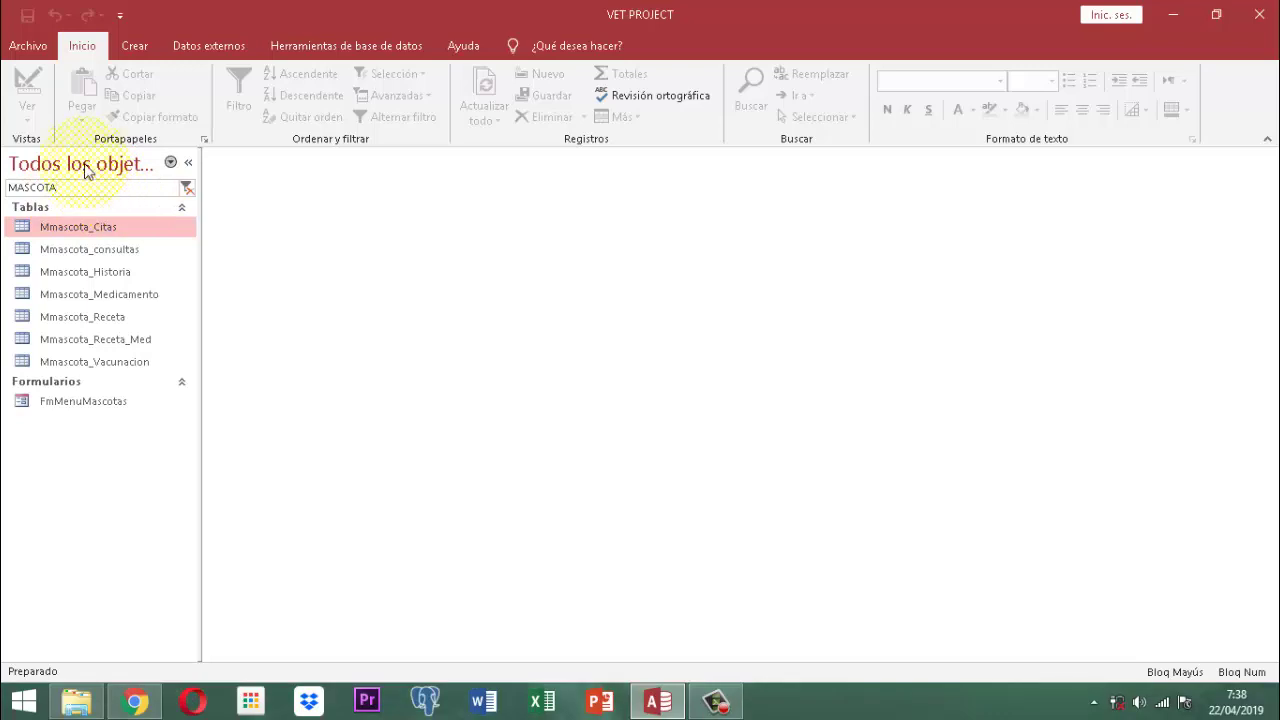
click(80, 168)
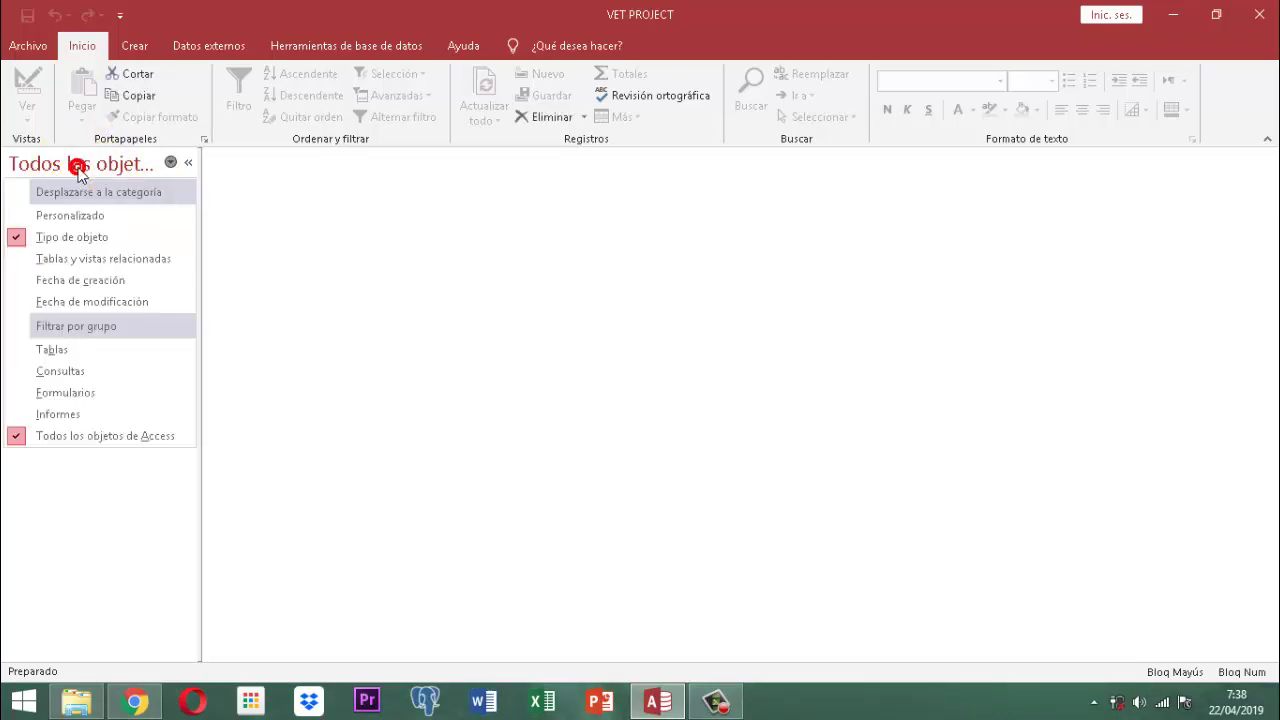
click(80, 280)
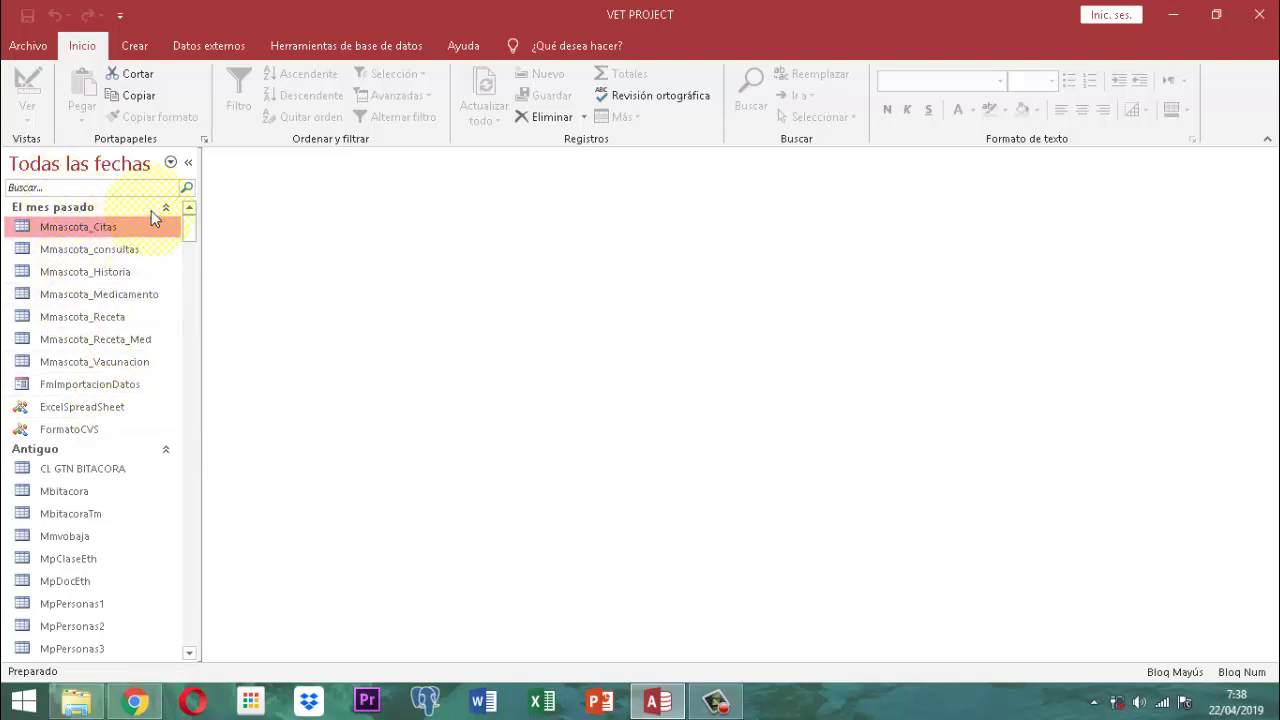
click(104, 165)
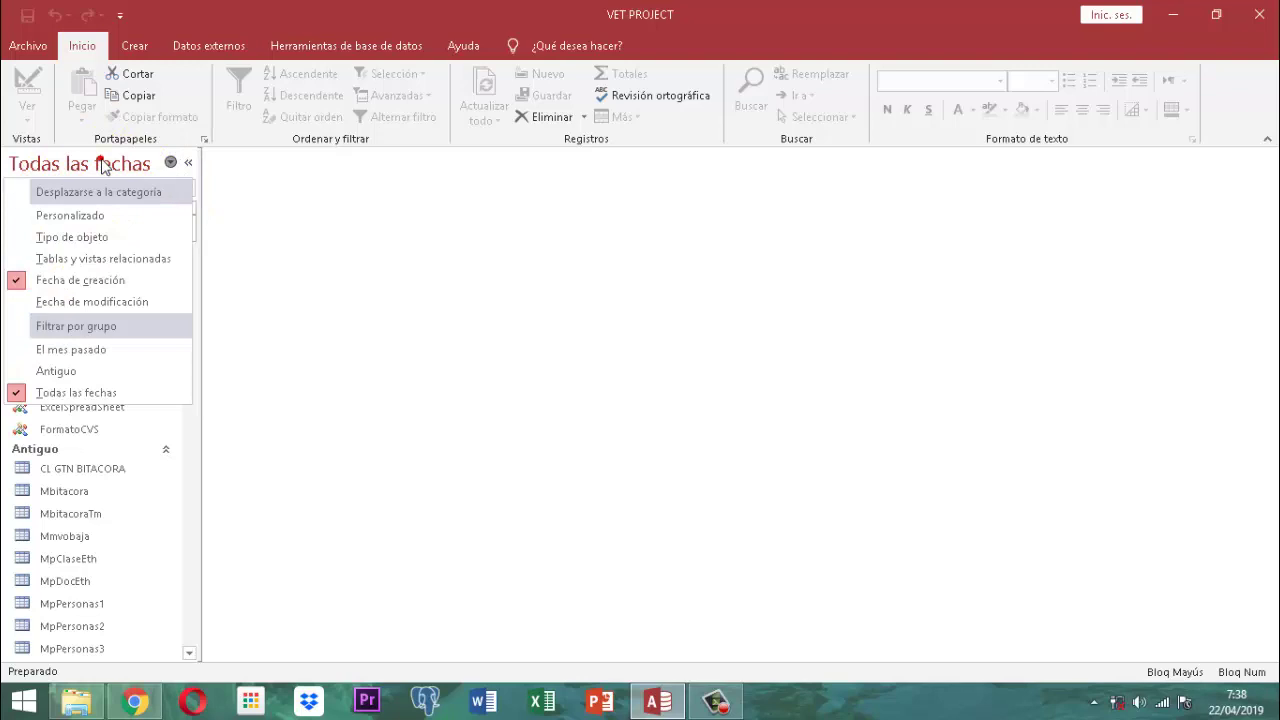
click(90, 240)
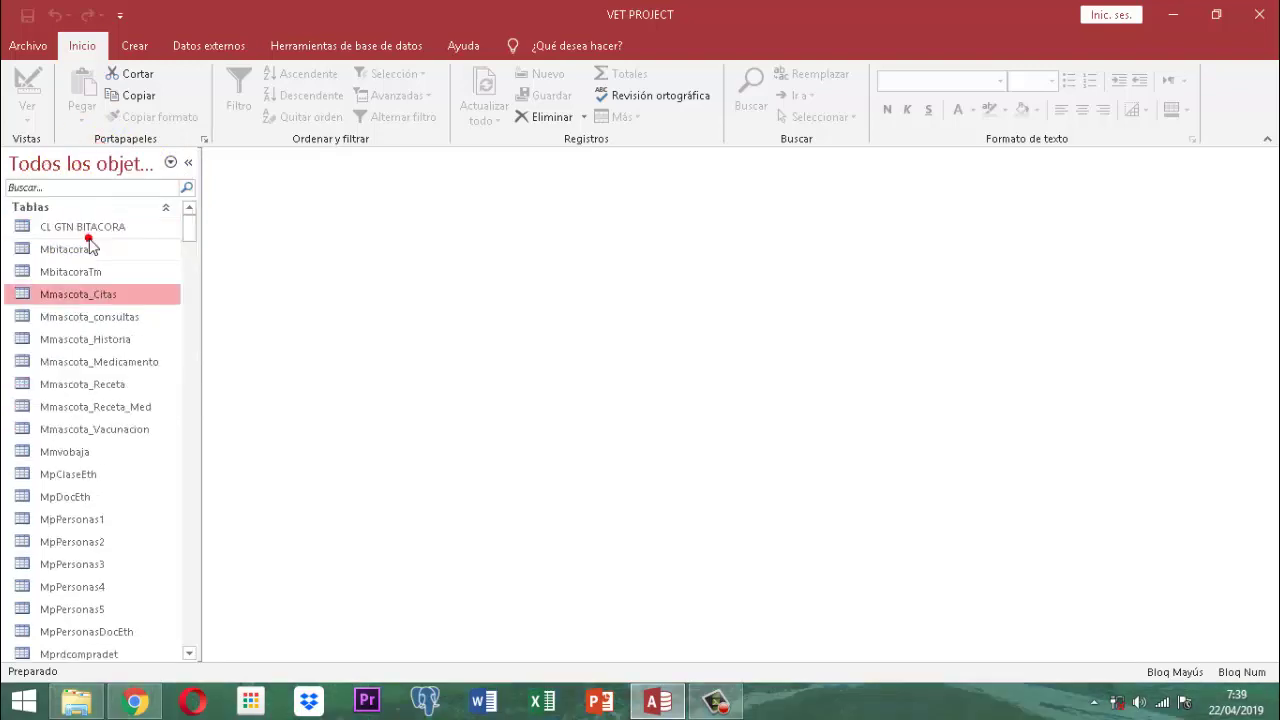
Bring the vet project II folder window forward in File Explorer.
mouse_move(90, 245)
mouse_down()
mouse_move(71, 280)
mouse_move(71, 257)
mouse_move(98, 265)
mouse_up()
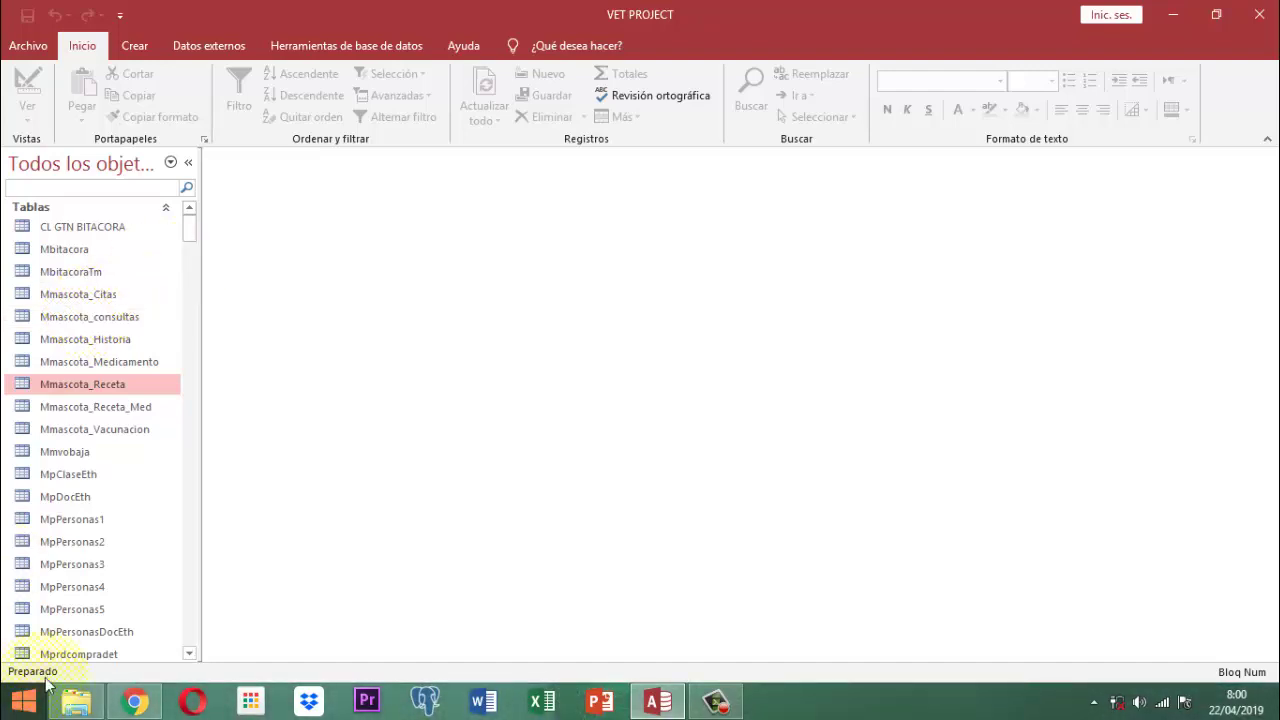
click(67, 708)
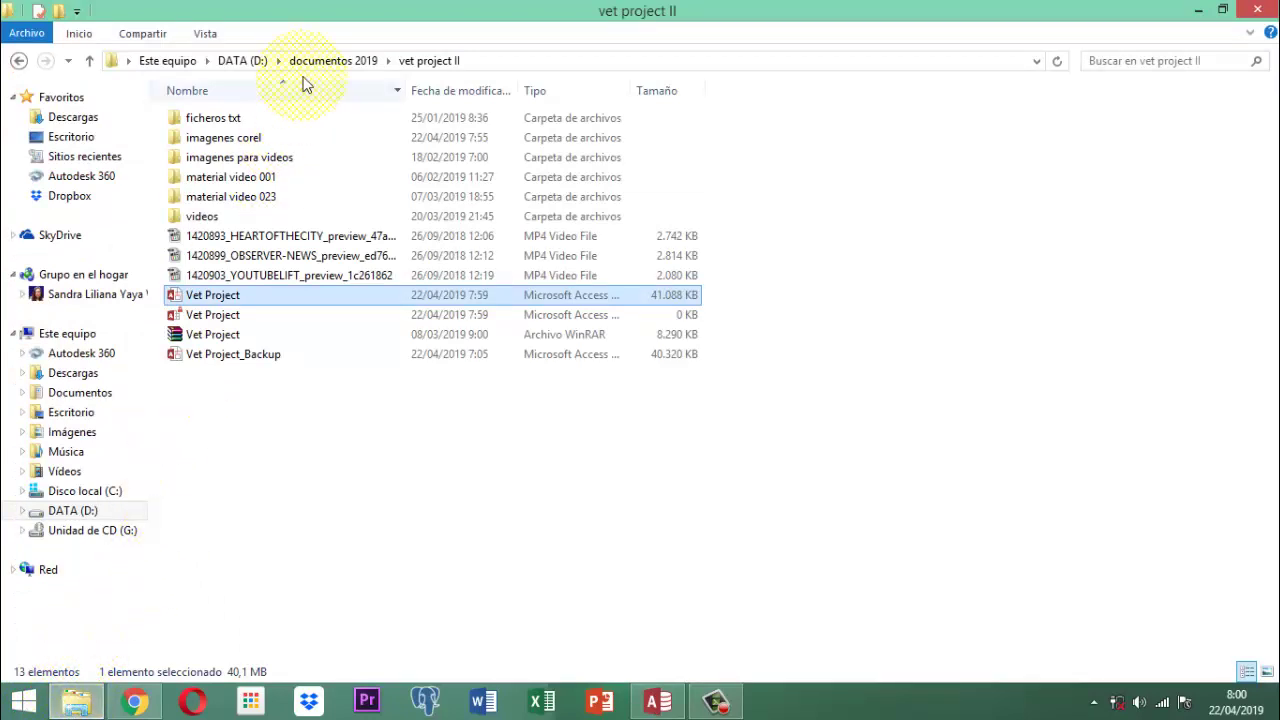
Copy ImagenEF from imagenes corel into the DATA (D:) imagenes folder, then close File Explorer.
double_click(221, 143)
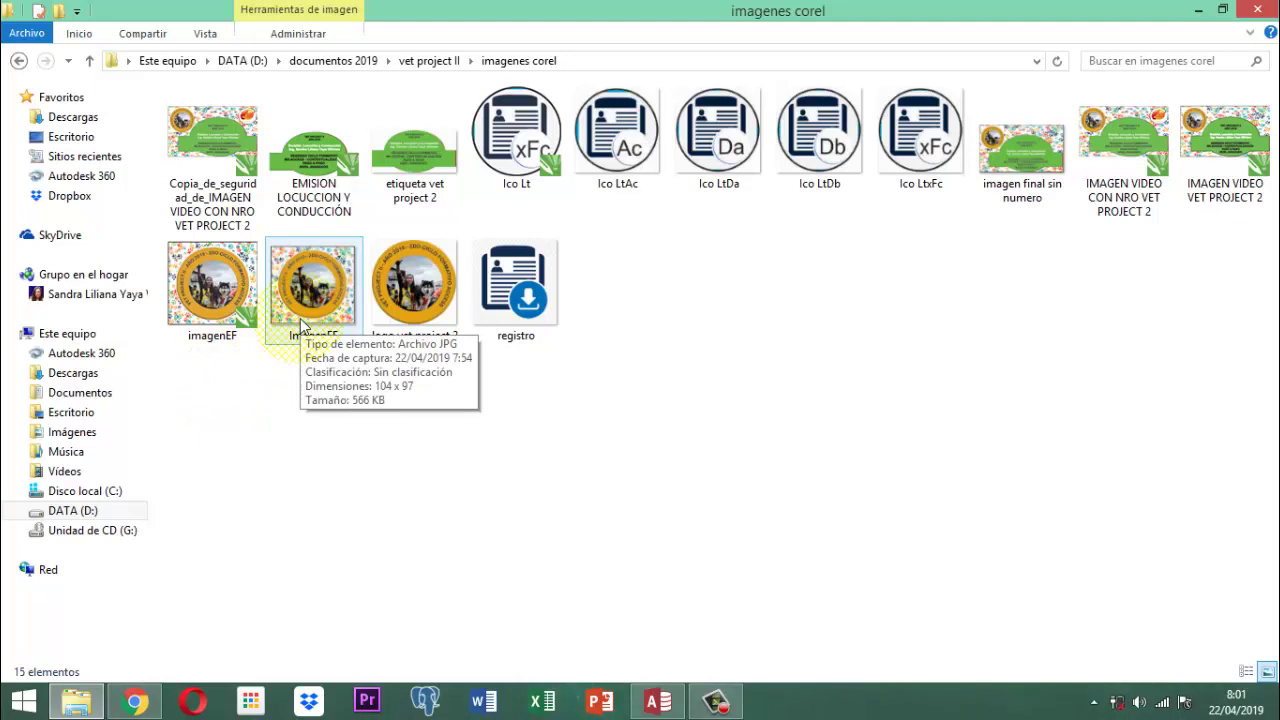
click(303, 326)
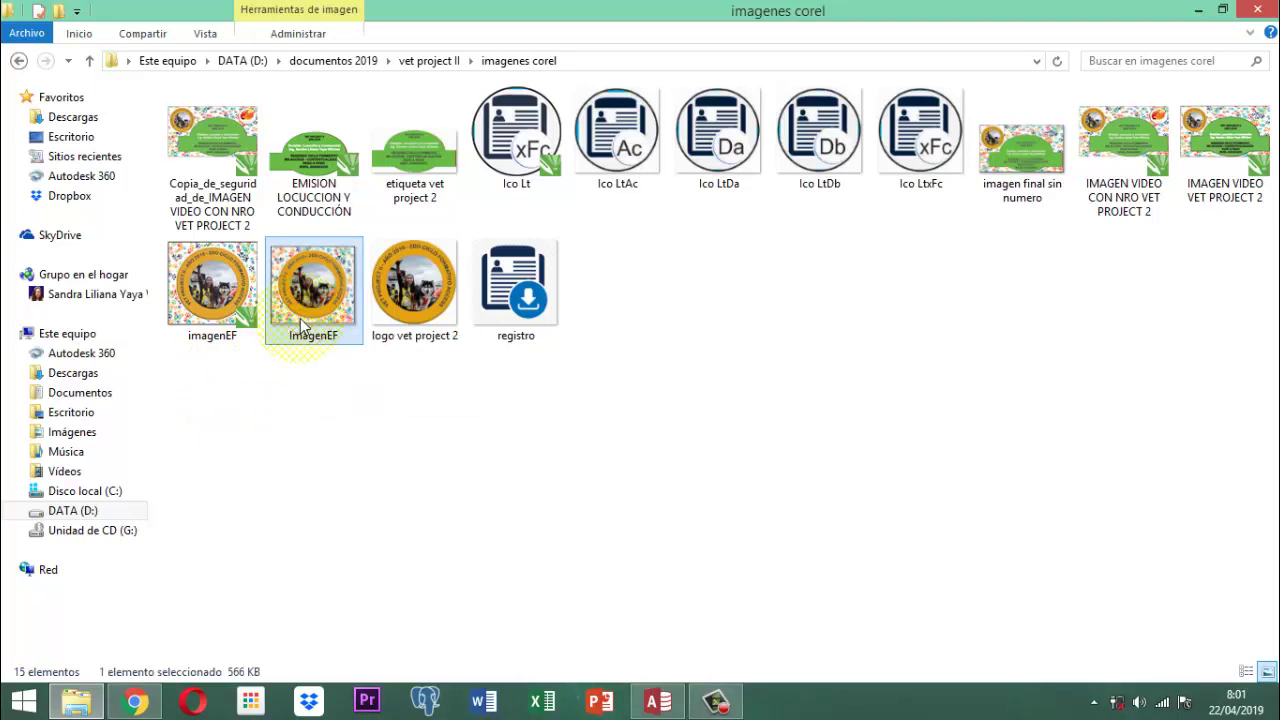
click(68, 510)
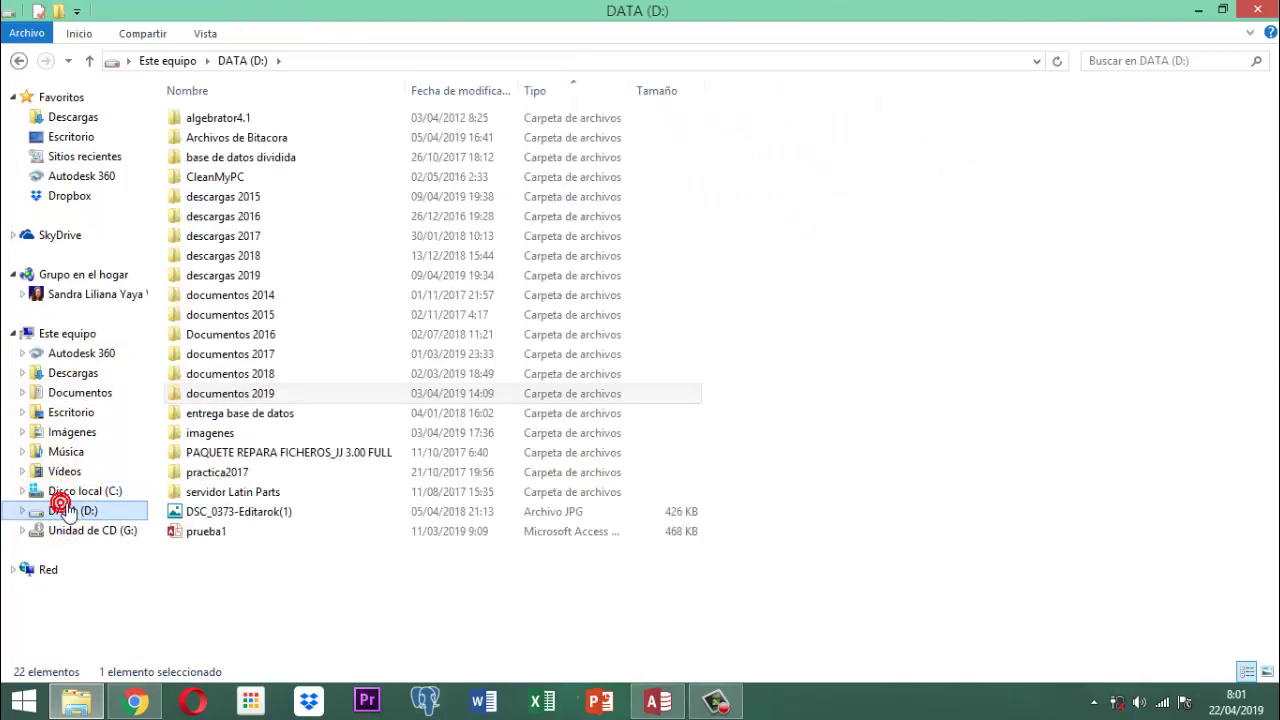
click(67, 511)
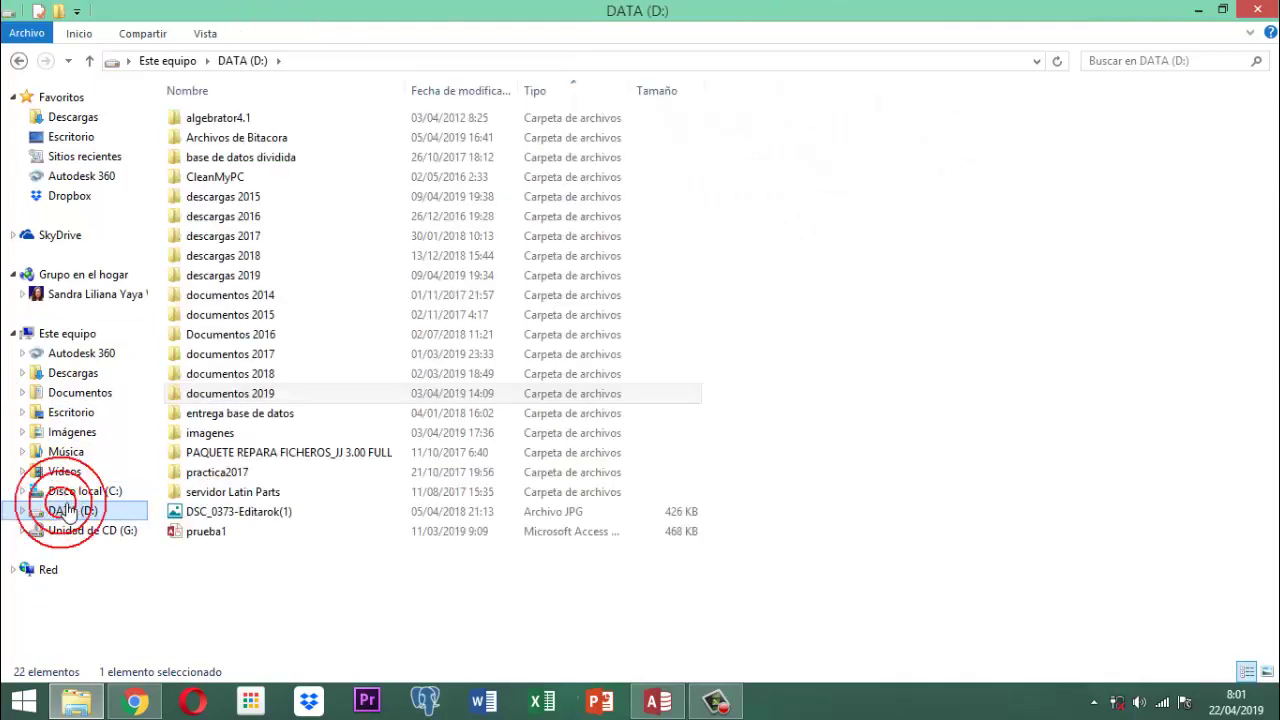
click(208, 434)
double_click(208, 434)
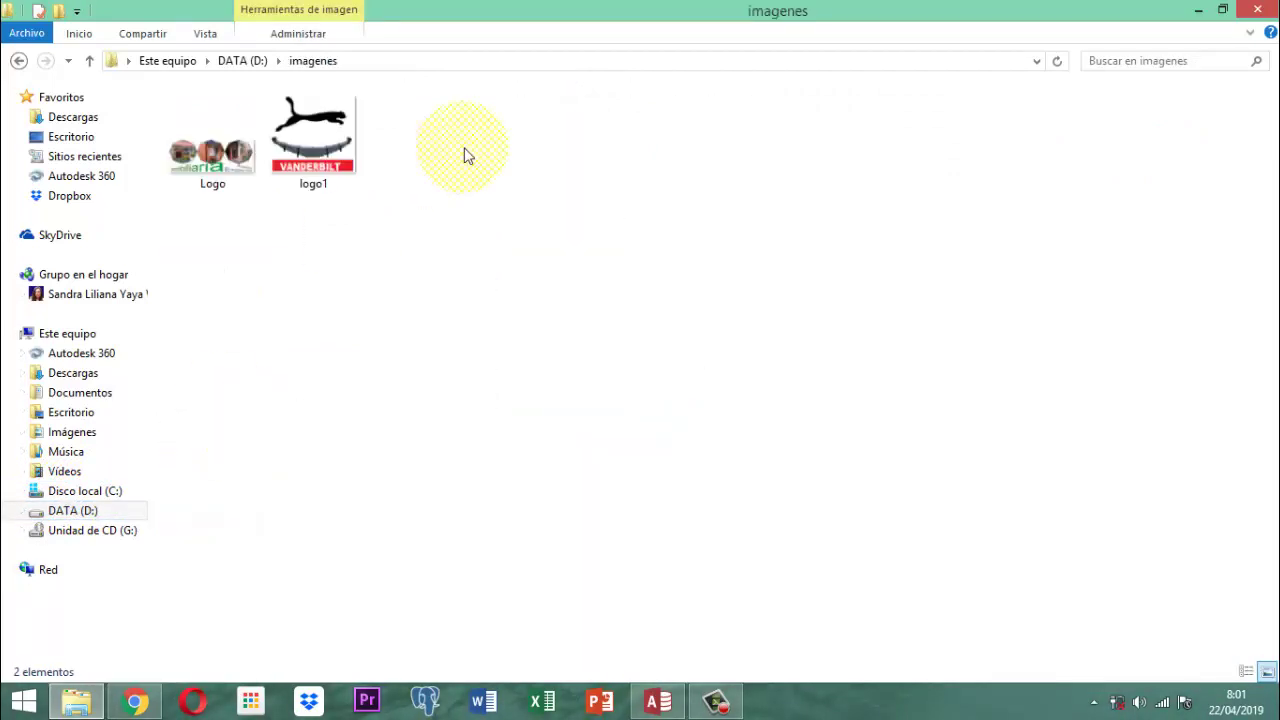
key(ctrl+v)
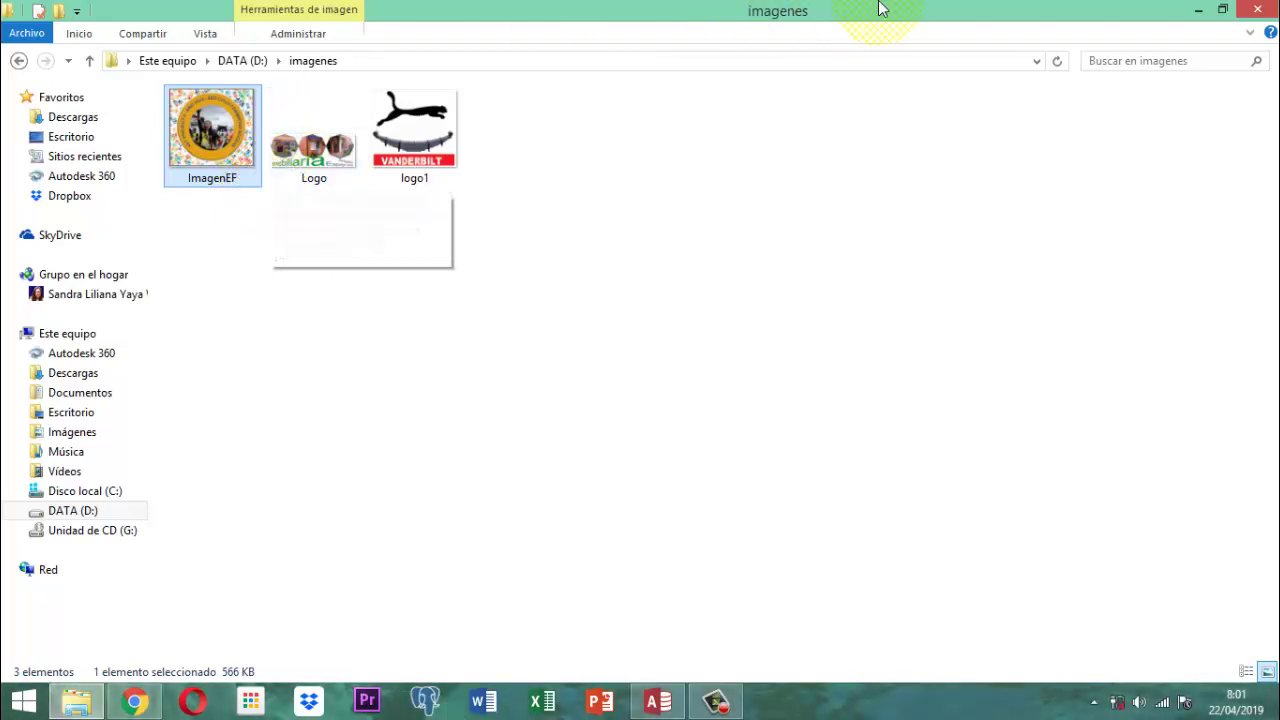
click(1262, 10)
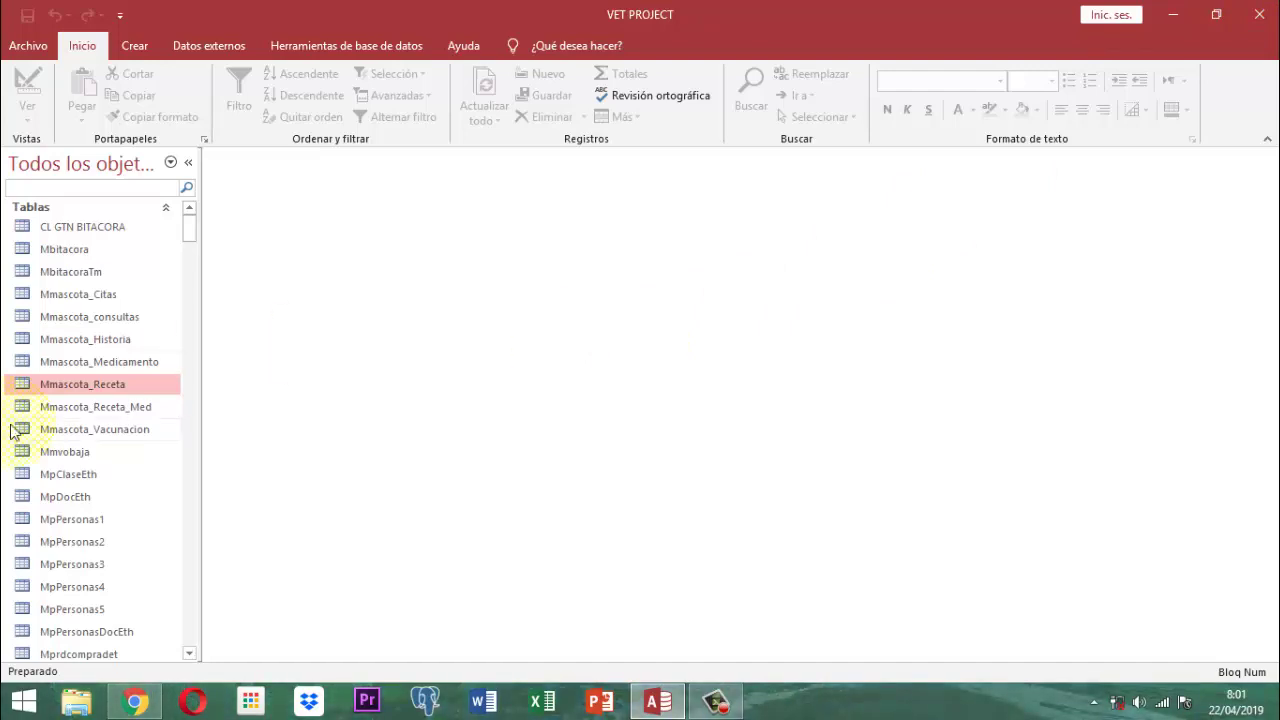
Filter the navigation pane with 'publi' to find the MolPublicVyC module.
scroll(139, 260, down, 1)
scroll(134, 323, down, 10)
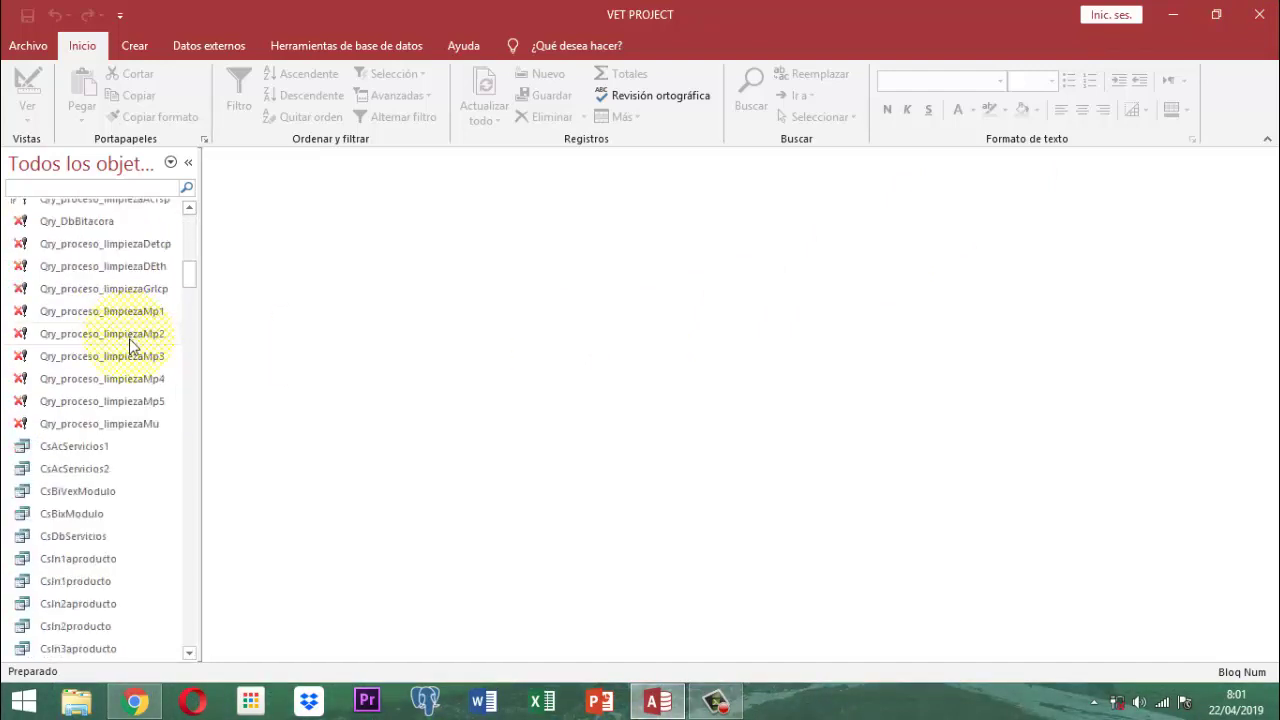
scroll(131, 343, up, 10)
scroll(129, 343, up, 1)
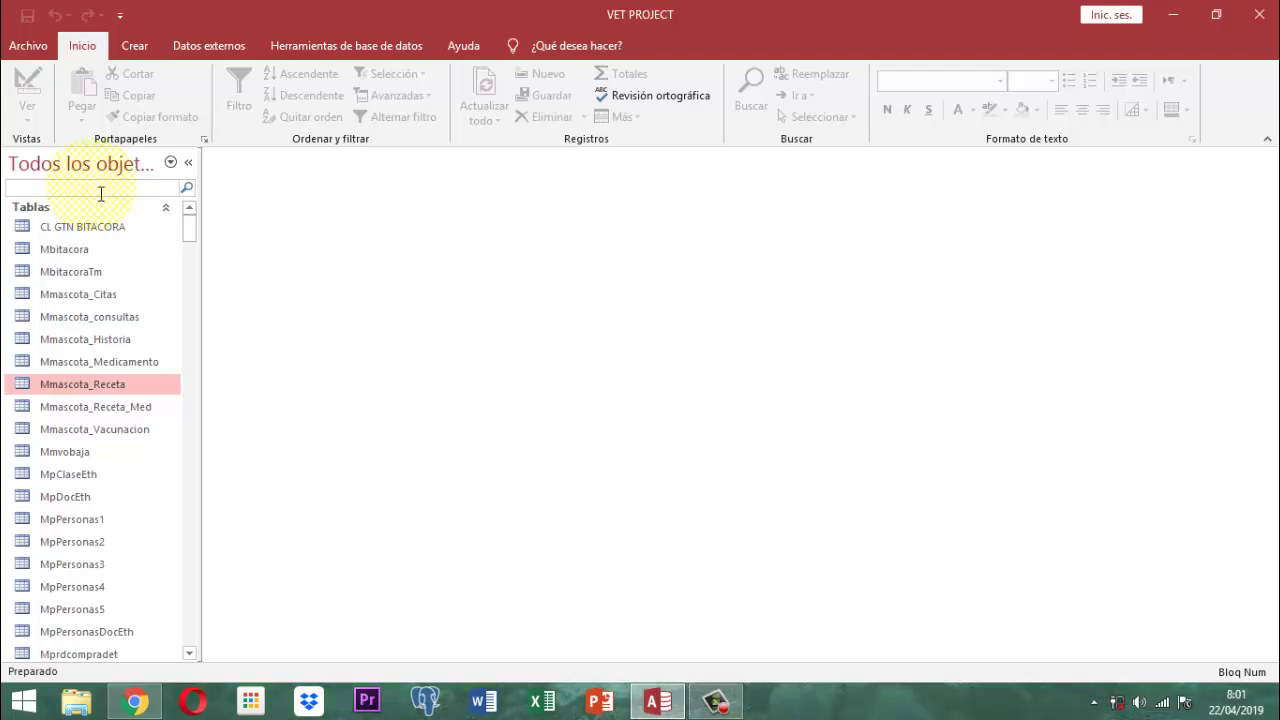
click(101, 188)
text(pu)
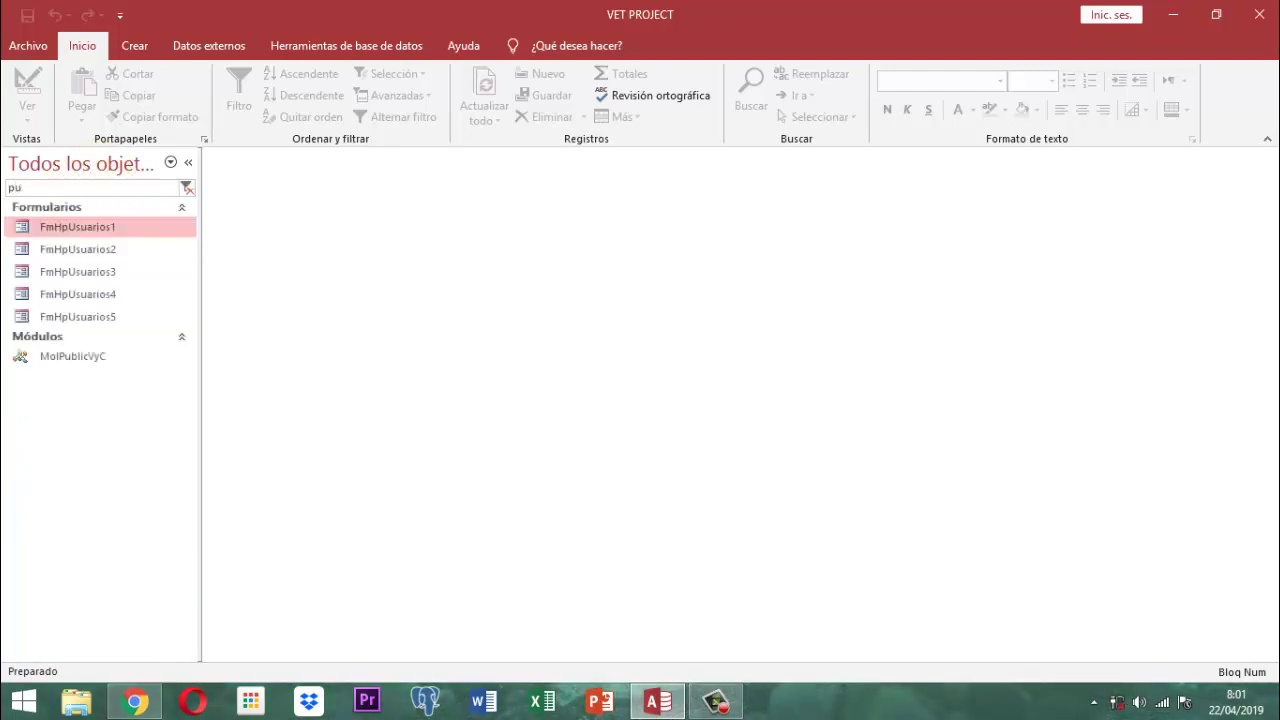
text(bli)
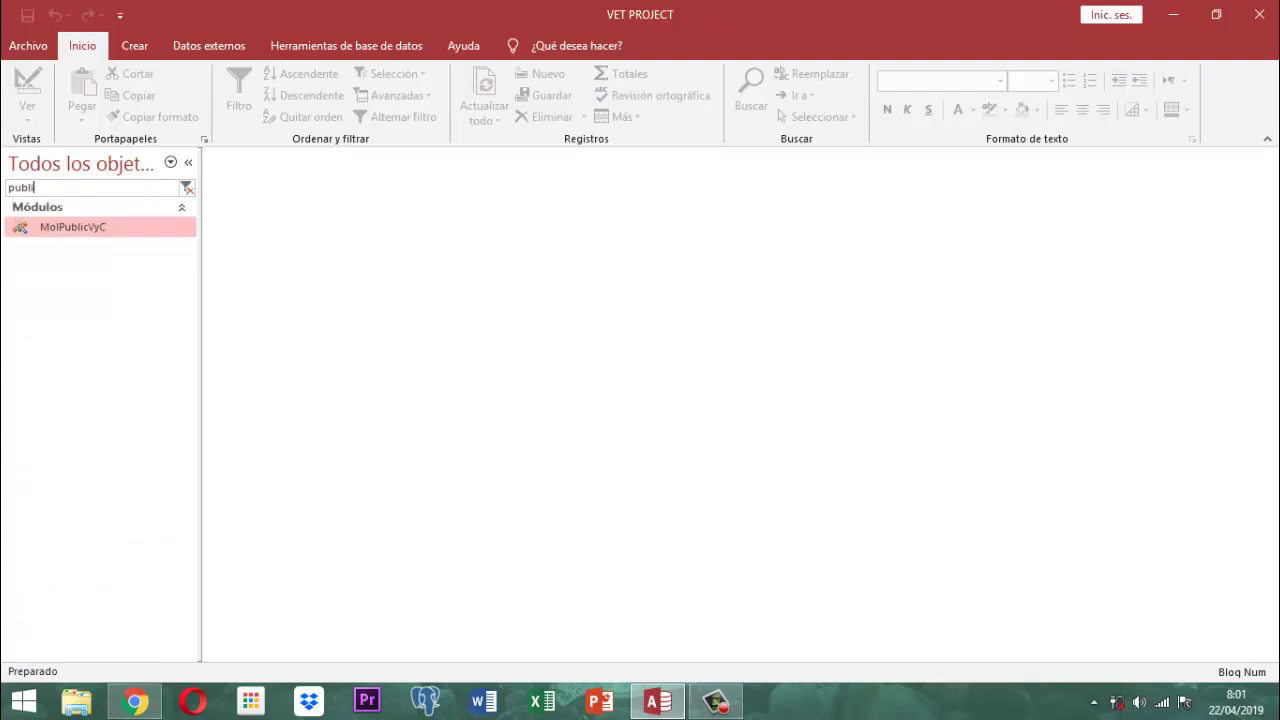
Open MolPublicVyC's code and add an empty line after its last function.
click(106, 198)
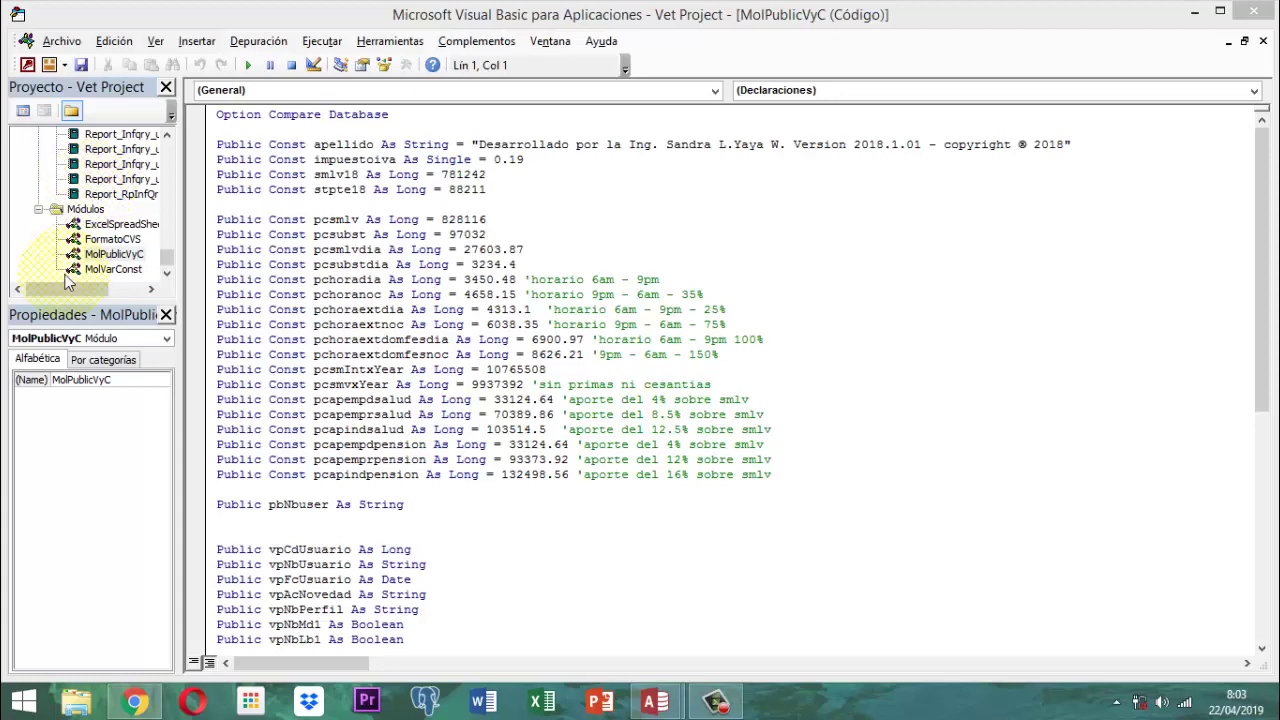
click(568, 522)
scroll(568, 524, down, 10)
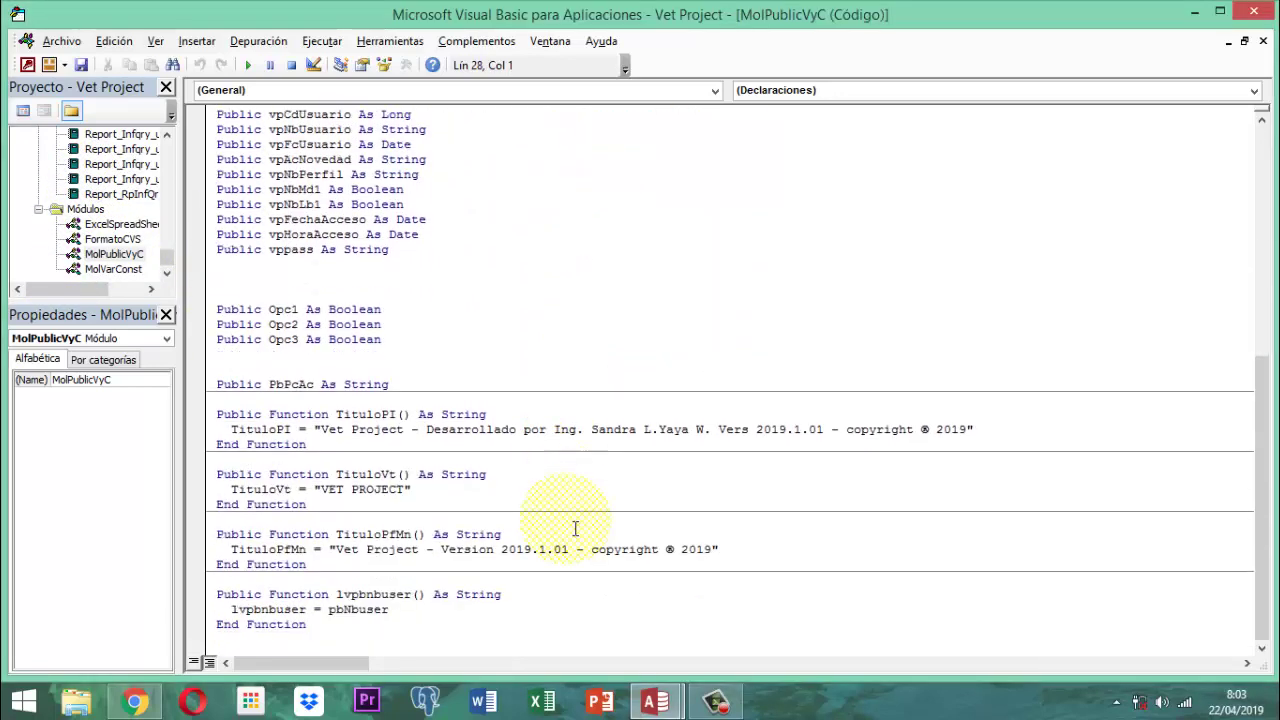
scroll(575, 528, up, 1)
click(575, 528)
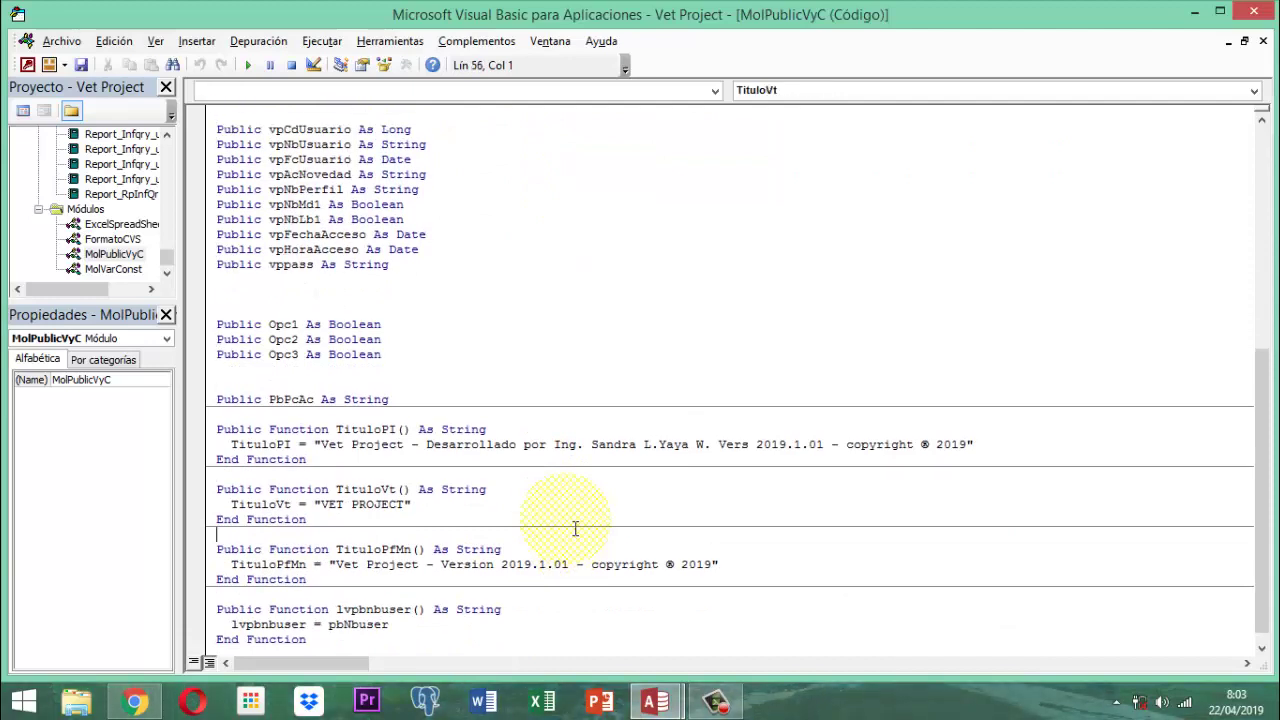
key(ctrl+End)
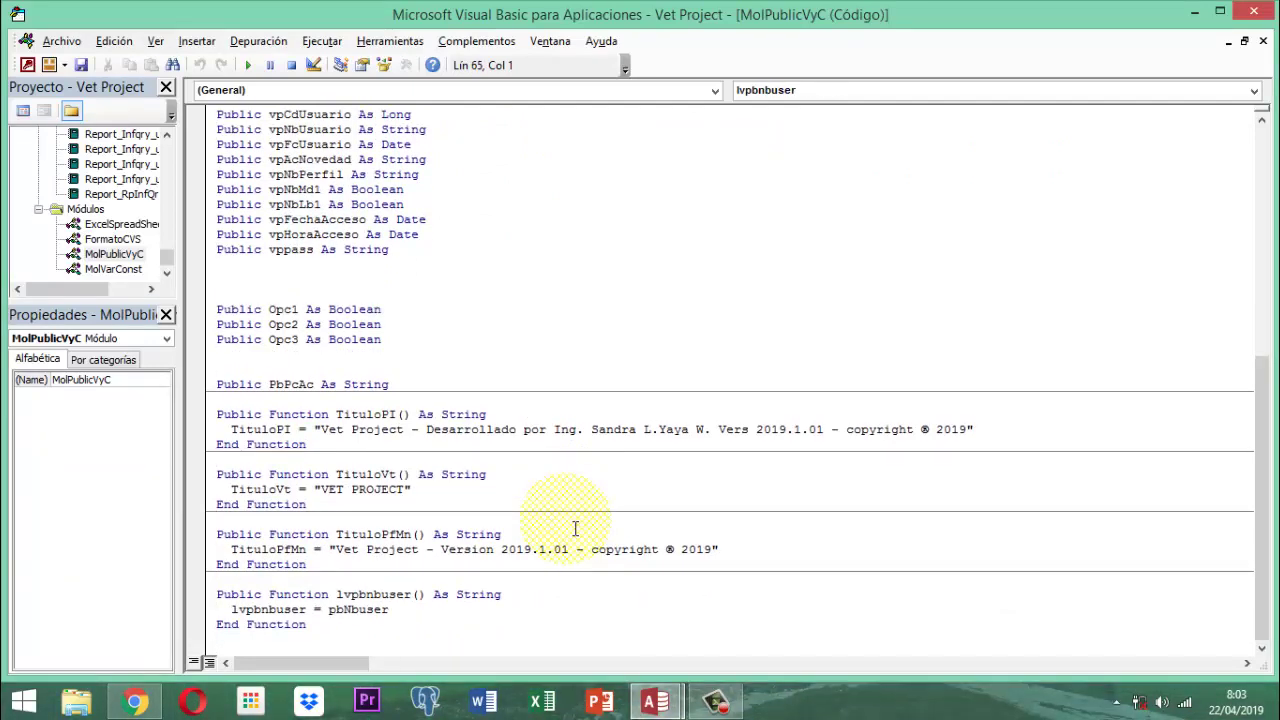
key(Return)
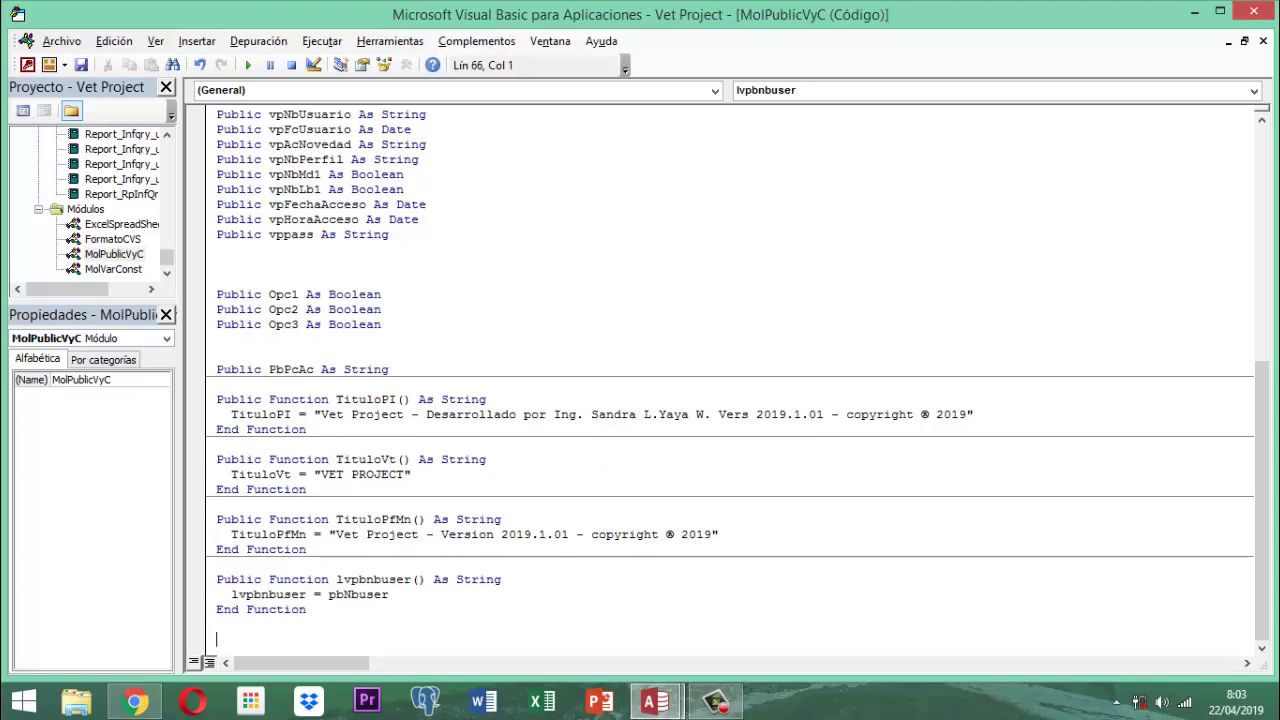
Declare Public Function MiImagenEF() As Variant at the end of the module.
text(public f)
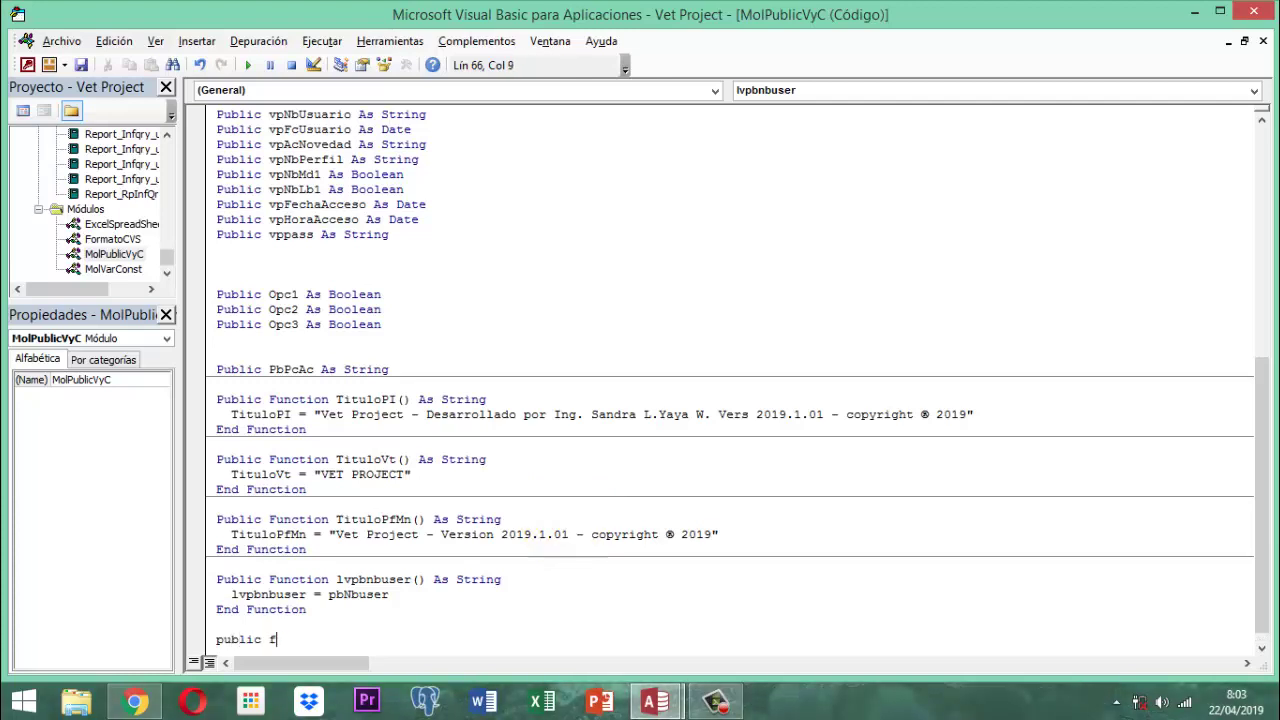
text(unction)
text(Mi)
text(Imagen)
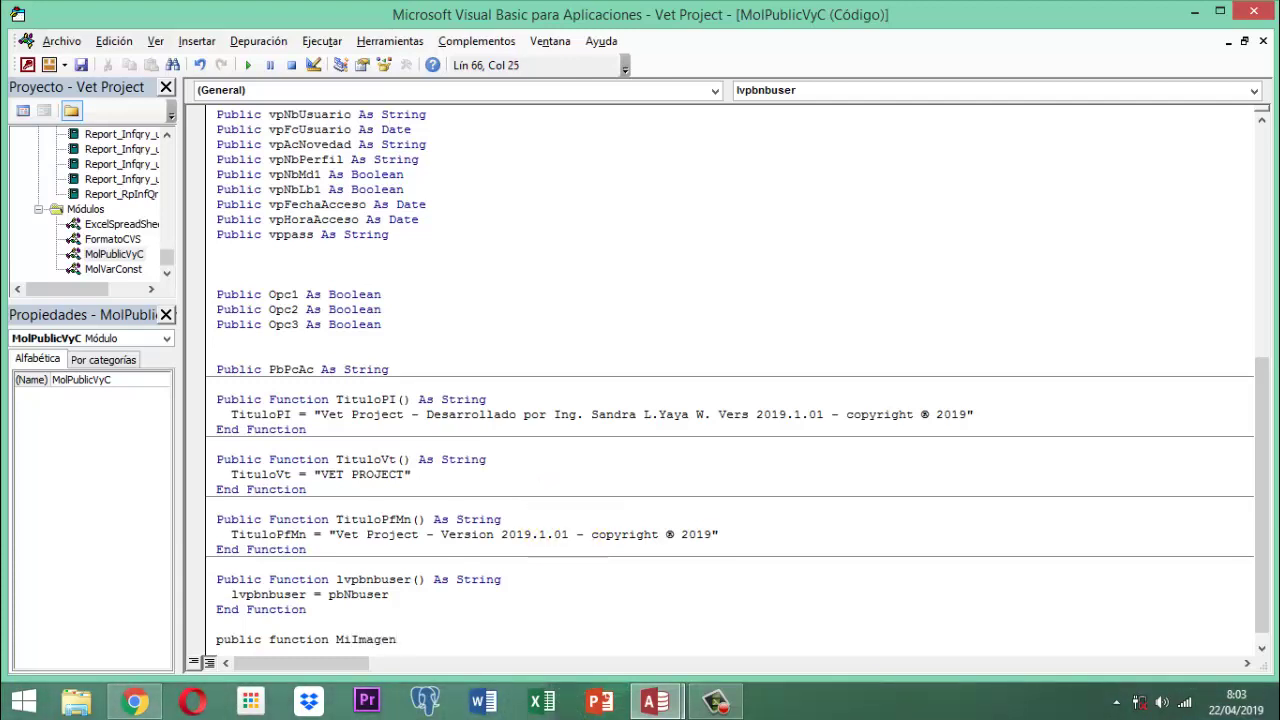
text(EF)
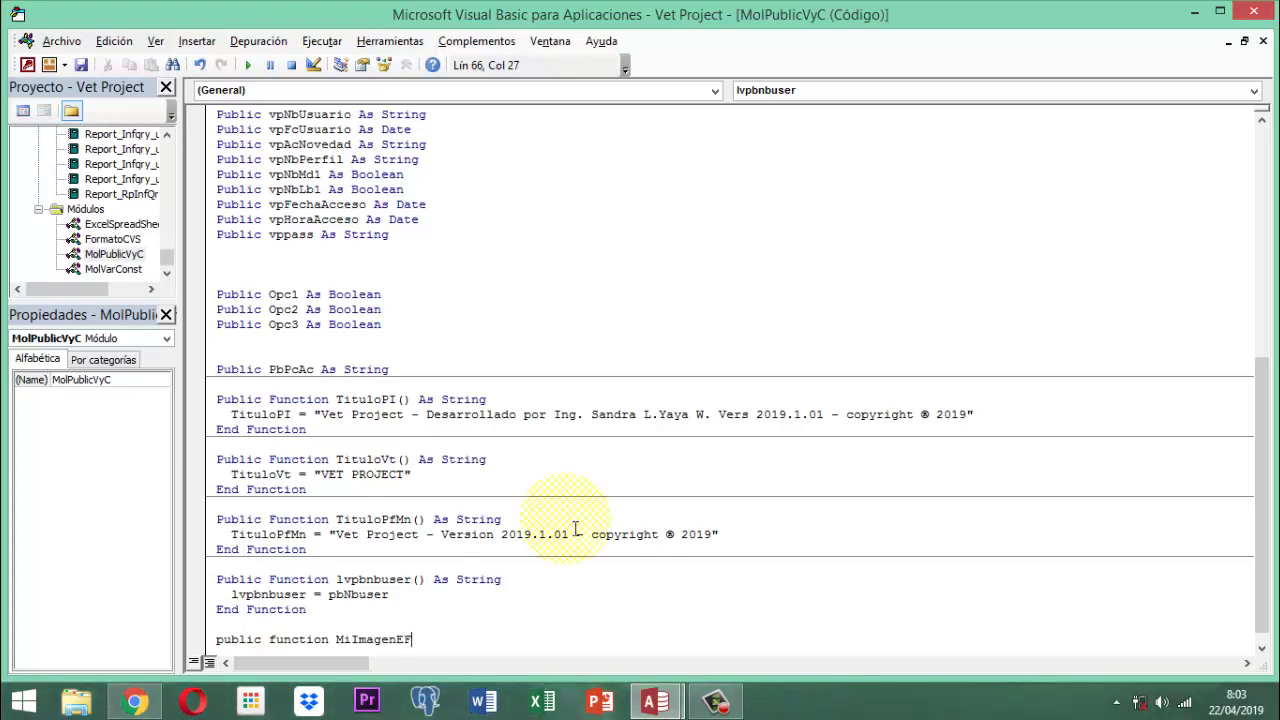
text(())
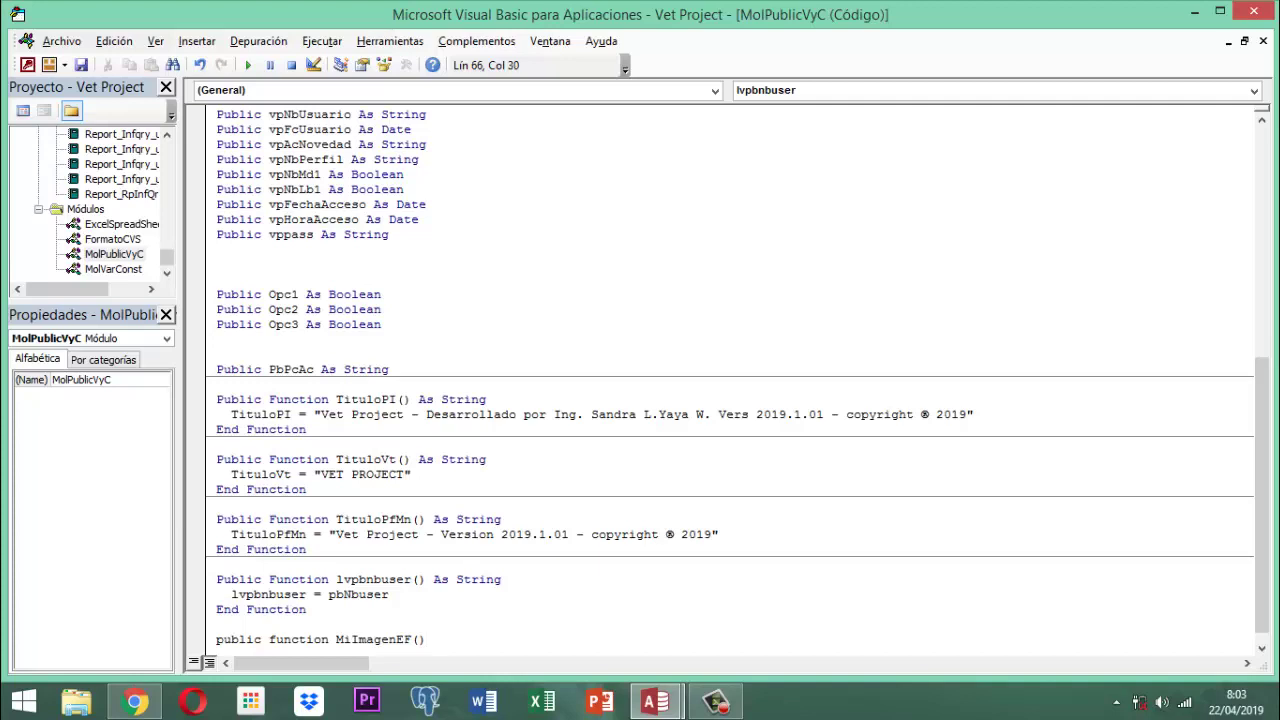
text( as)
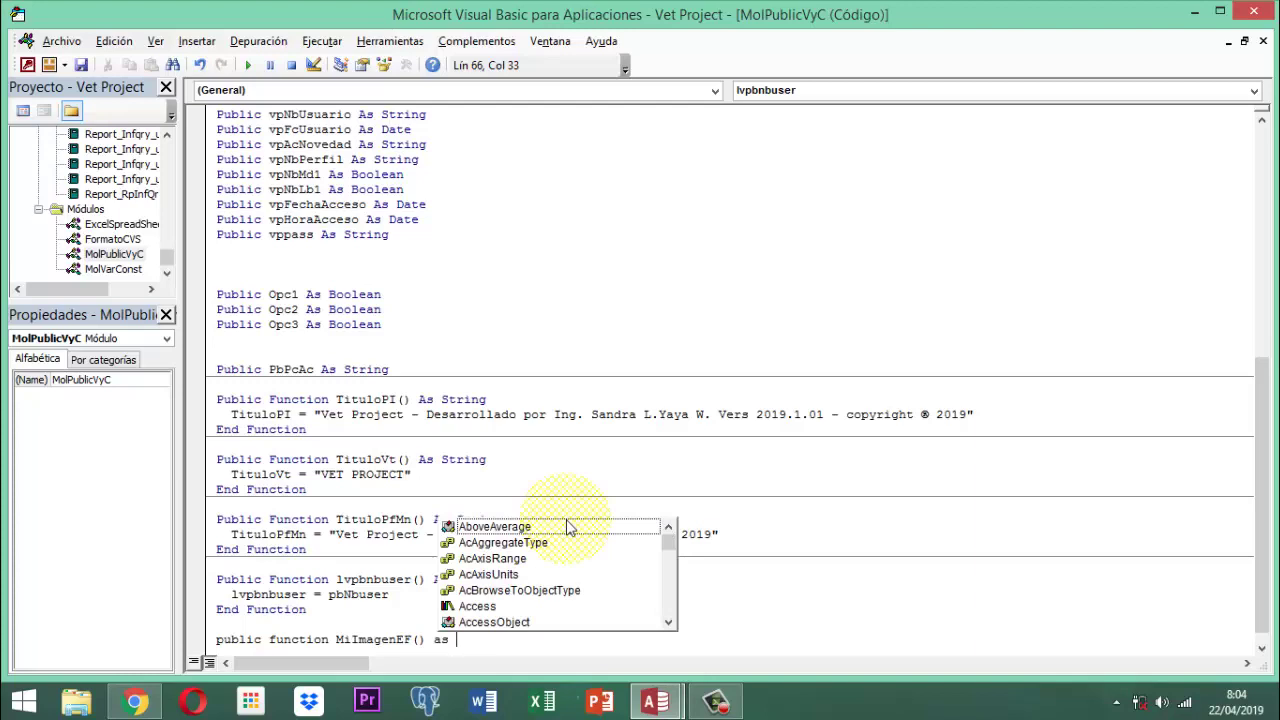
key(Escape)
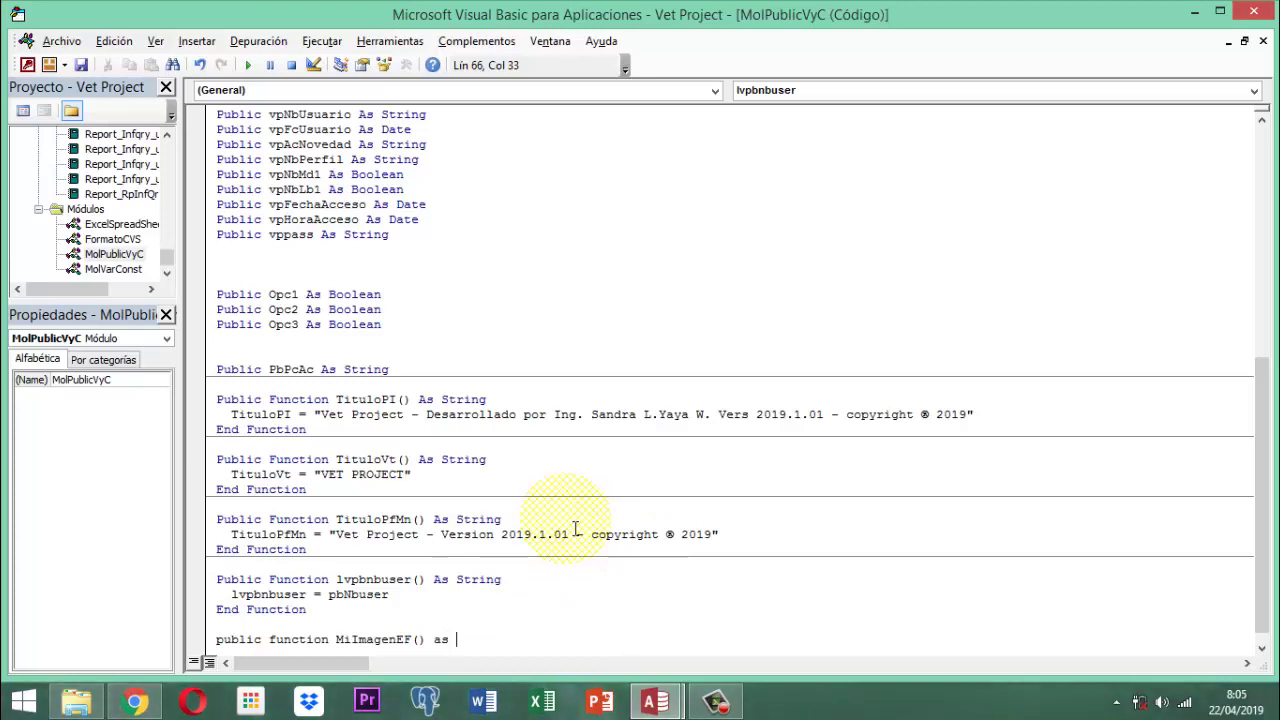
text(varian)
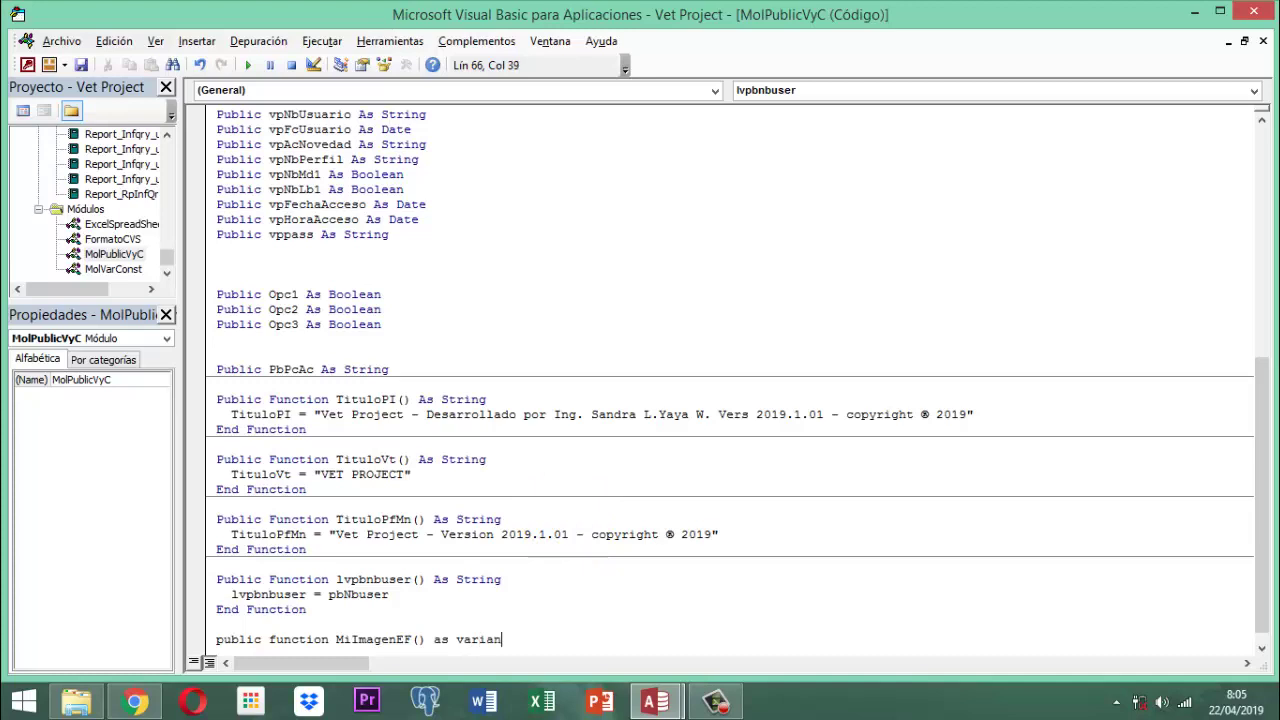
text(t)
key(Return)
Make MiImagenEF return "D:\imagenes\imagenEF.jpg" and save the module.
key(Down)
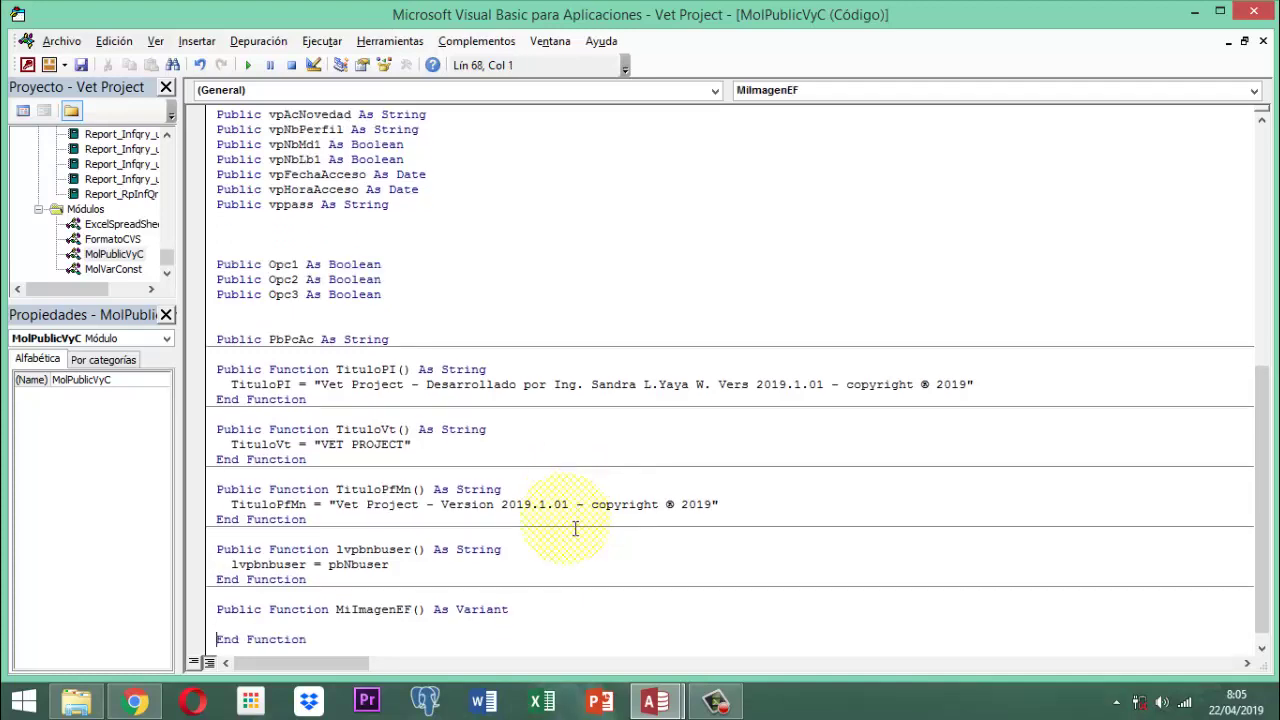
key(Up)
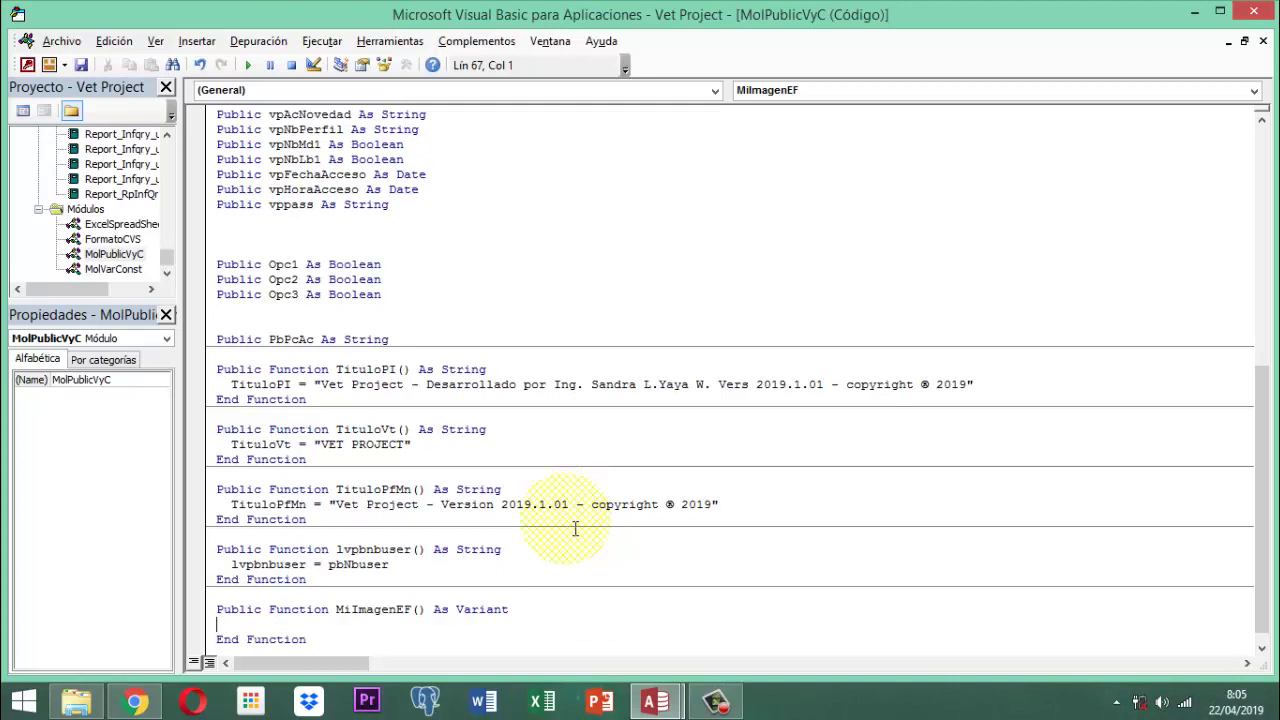
text(Mi)
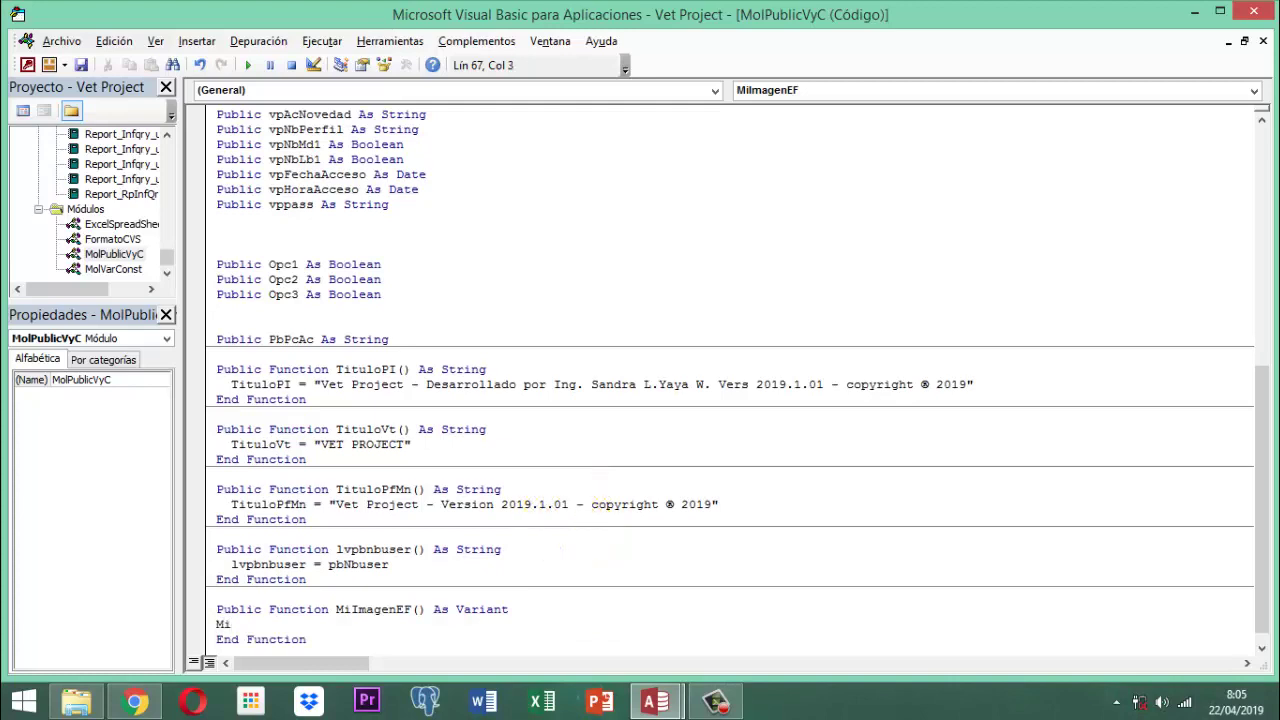
text(ImagenEF = )
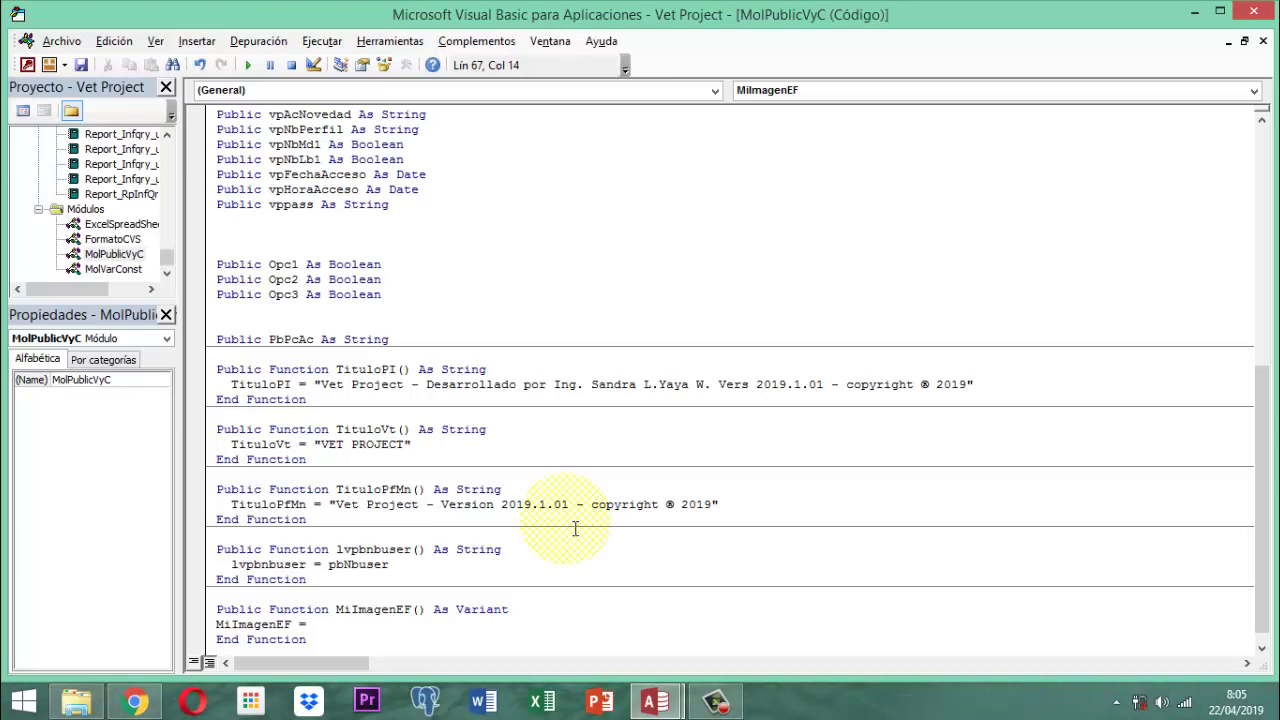
text("")
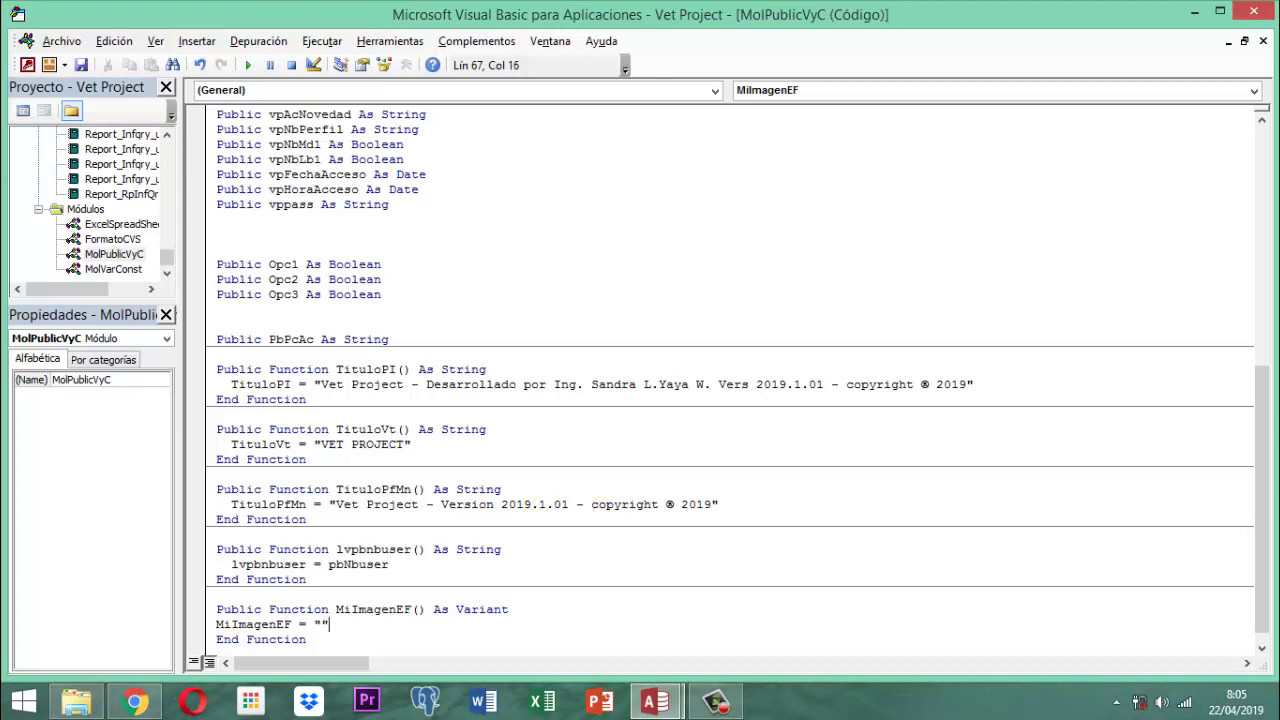
key(Left)
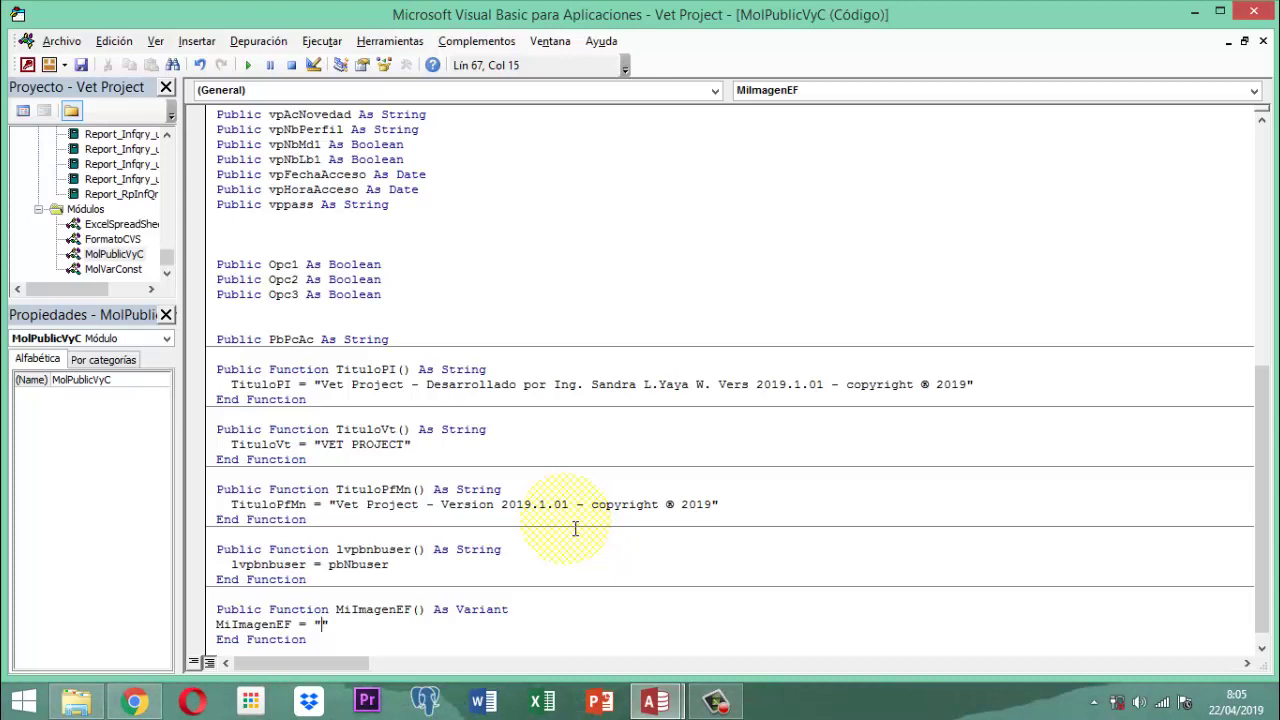
text(D)
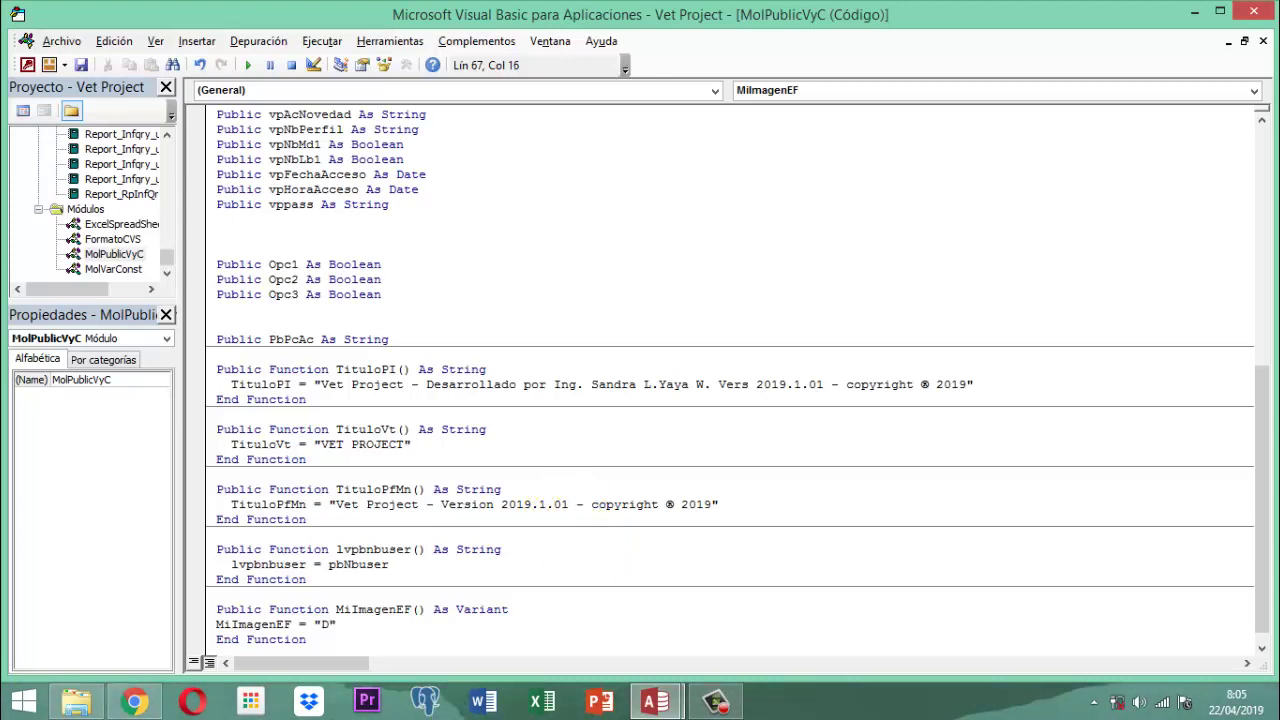
text(:)
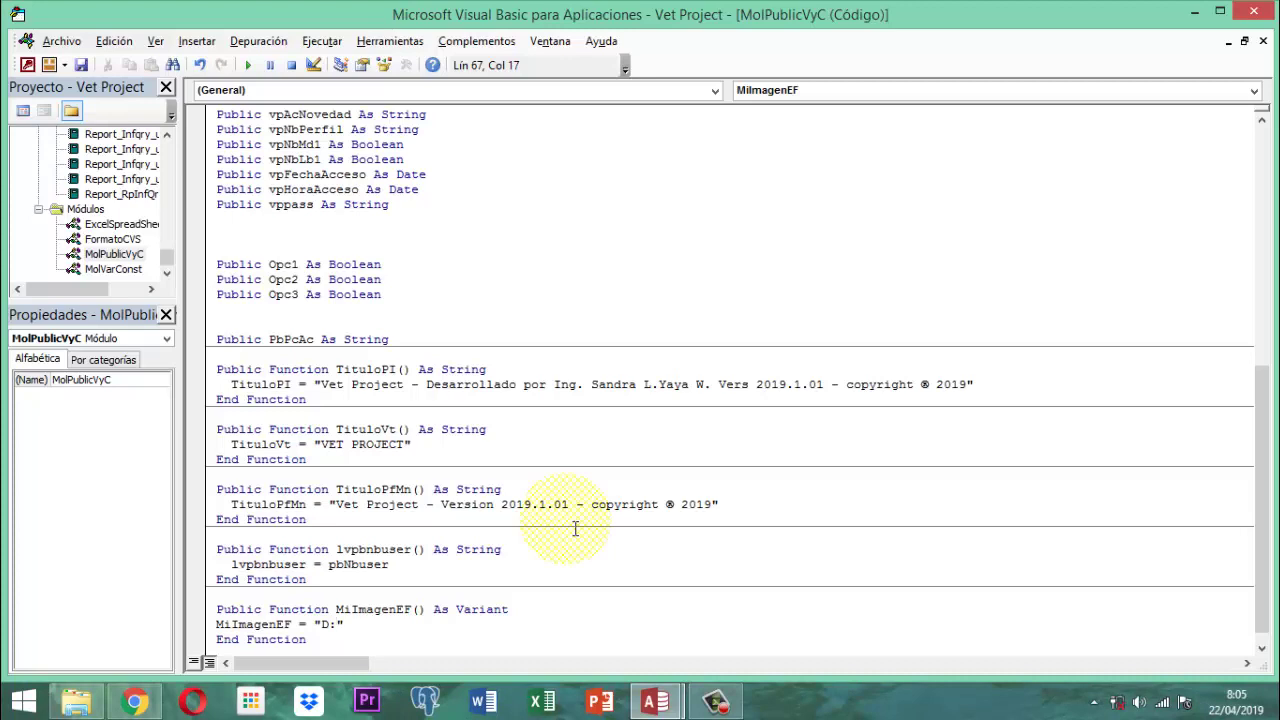
text(\)
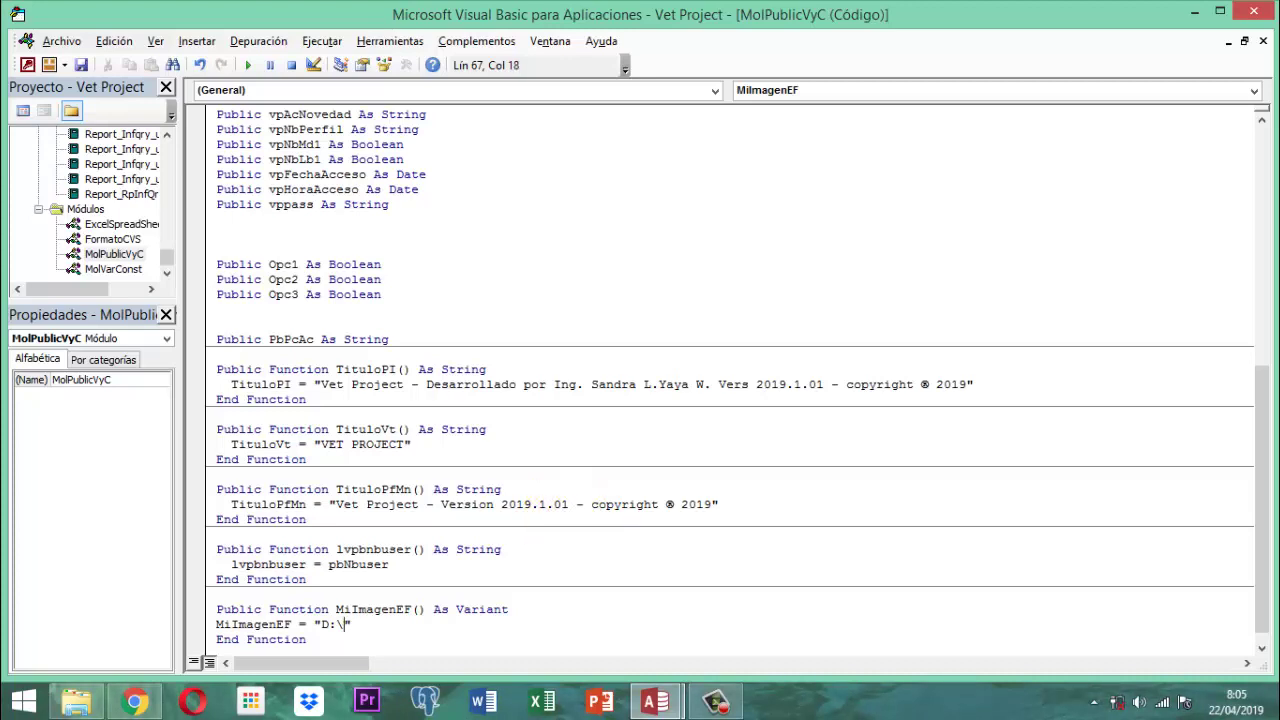
text(imagenes)
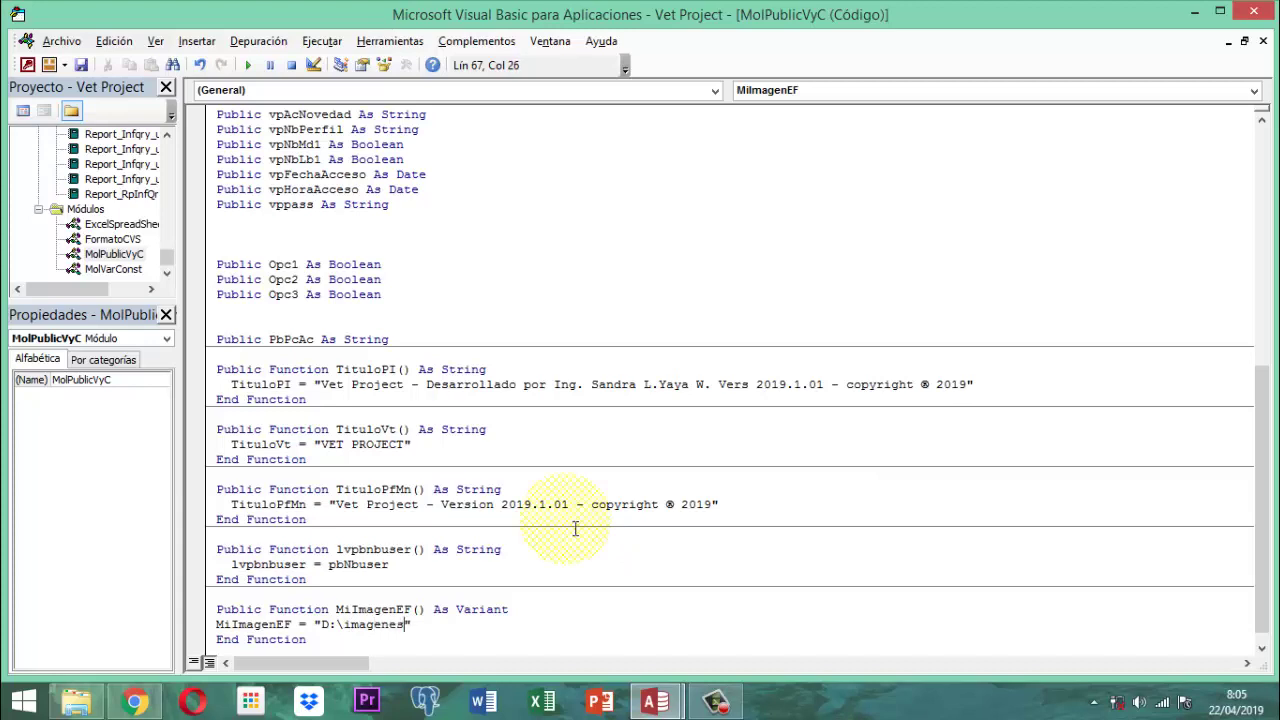
text(\)
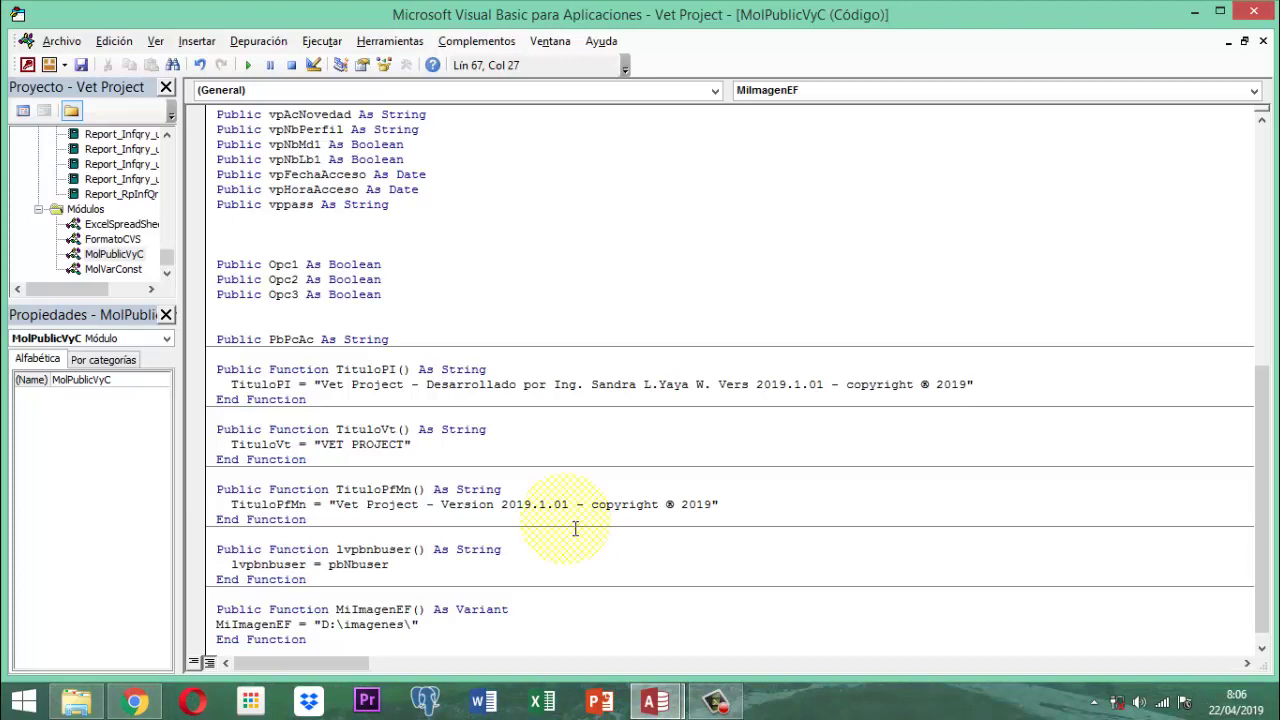
text(imagen)
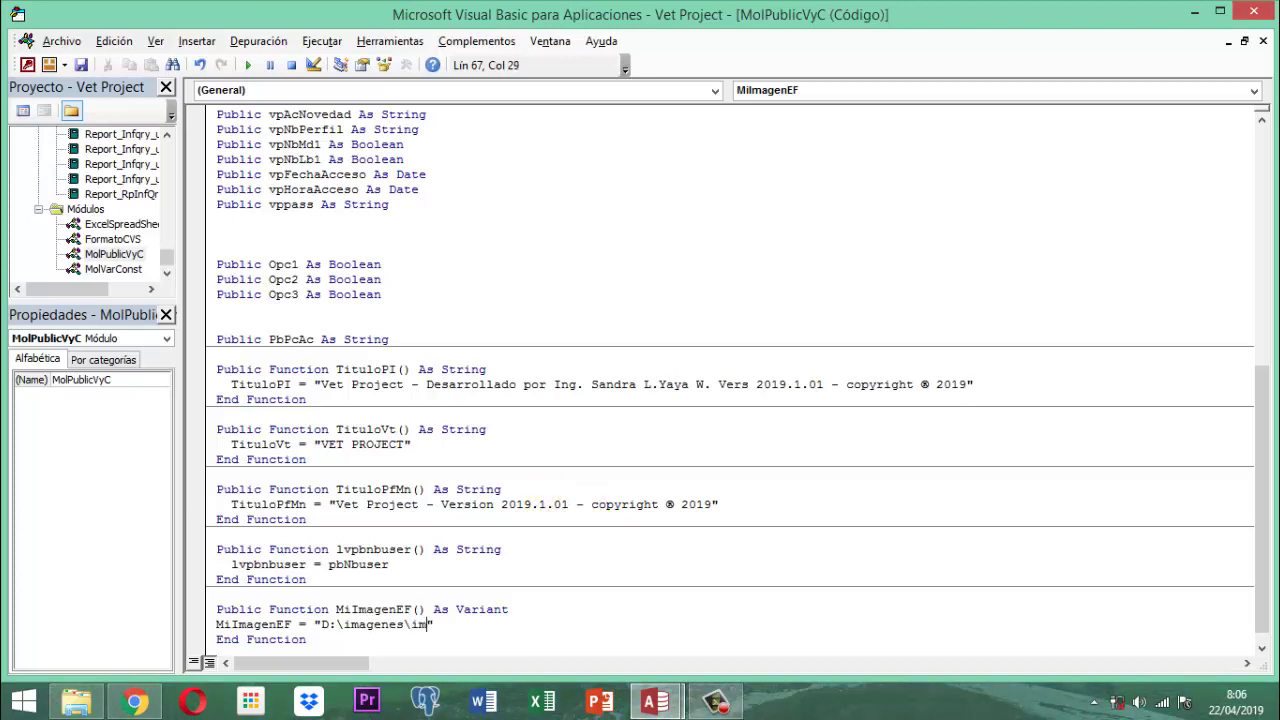
text(EF)
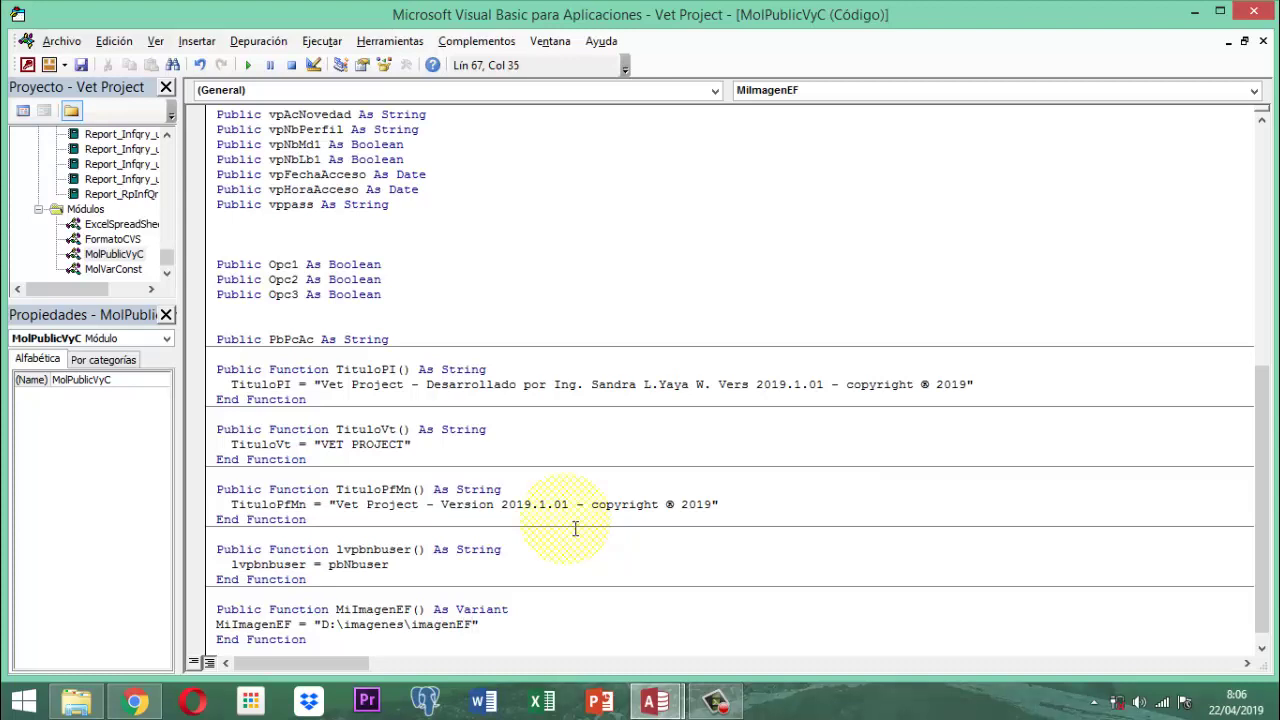
text(.jpg)
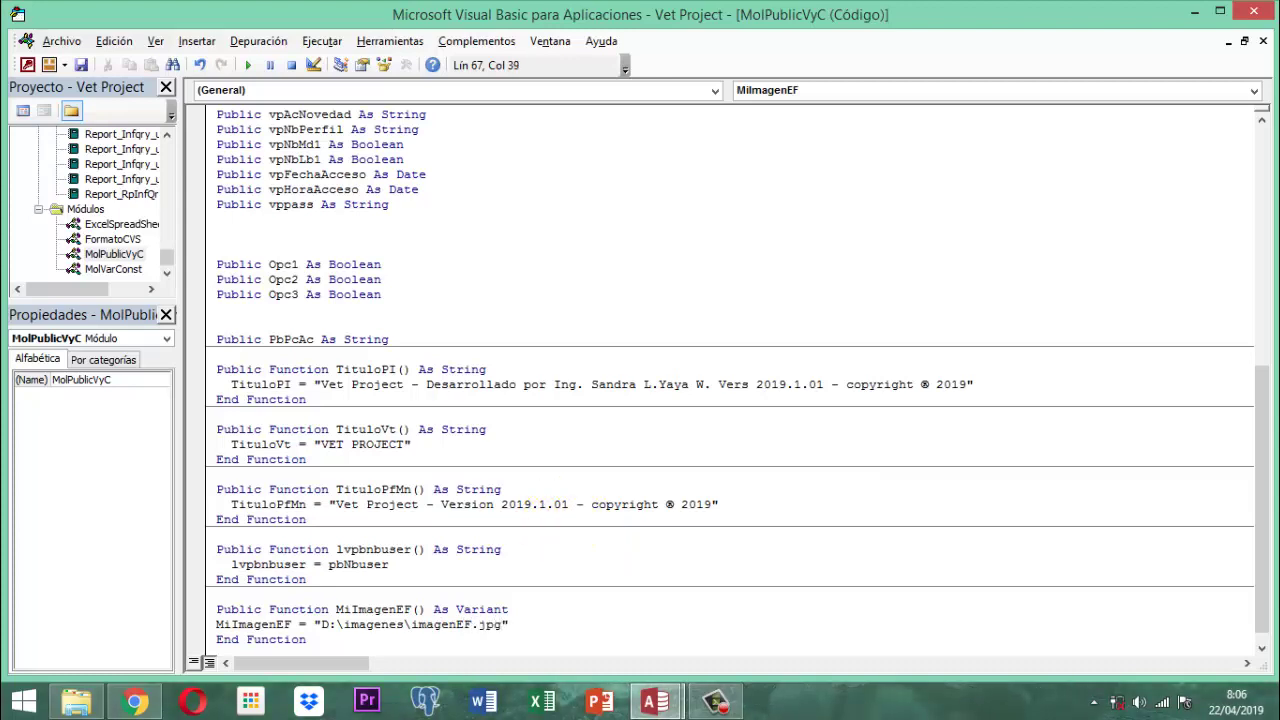
click(306, 639)
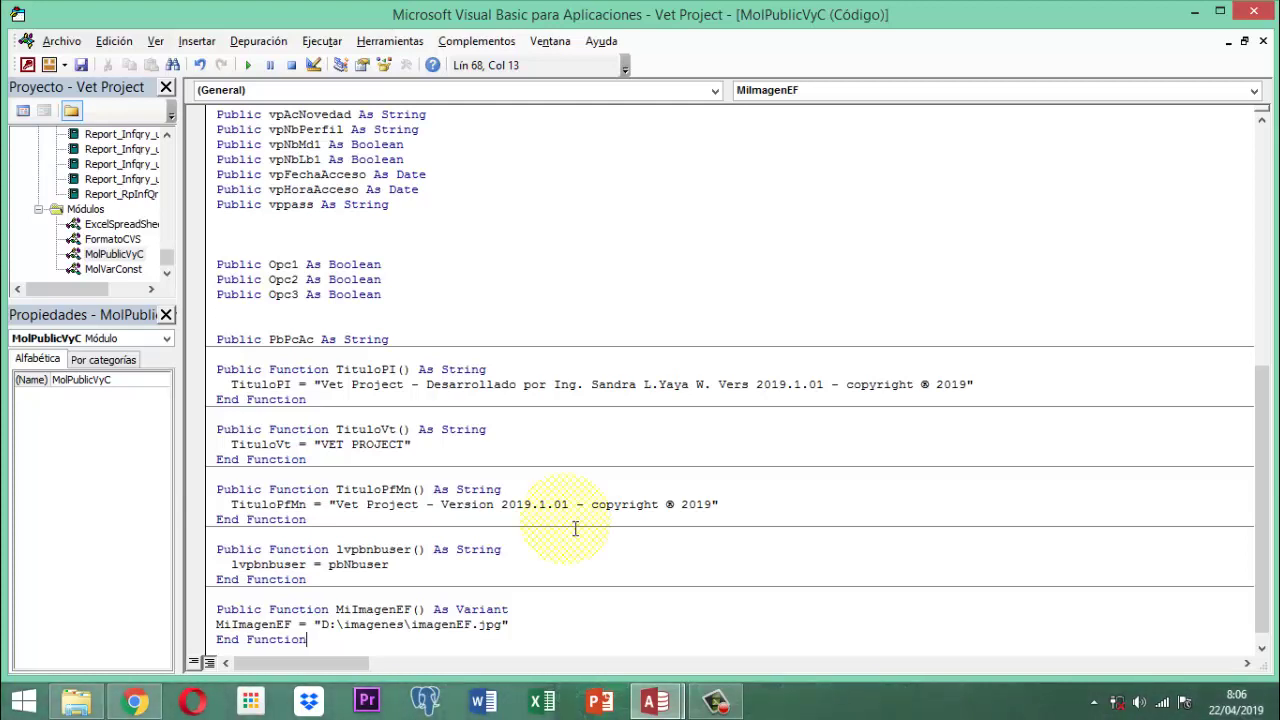
click(82, 66)
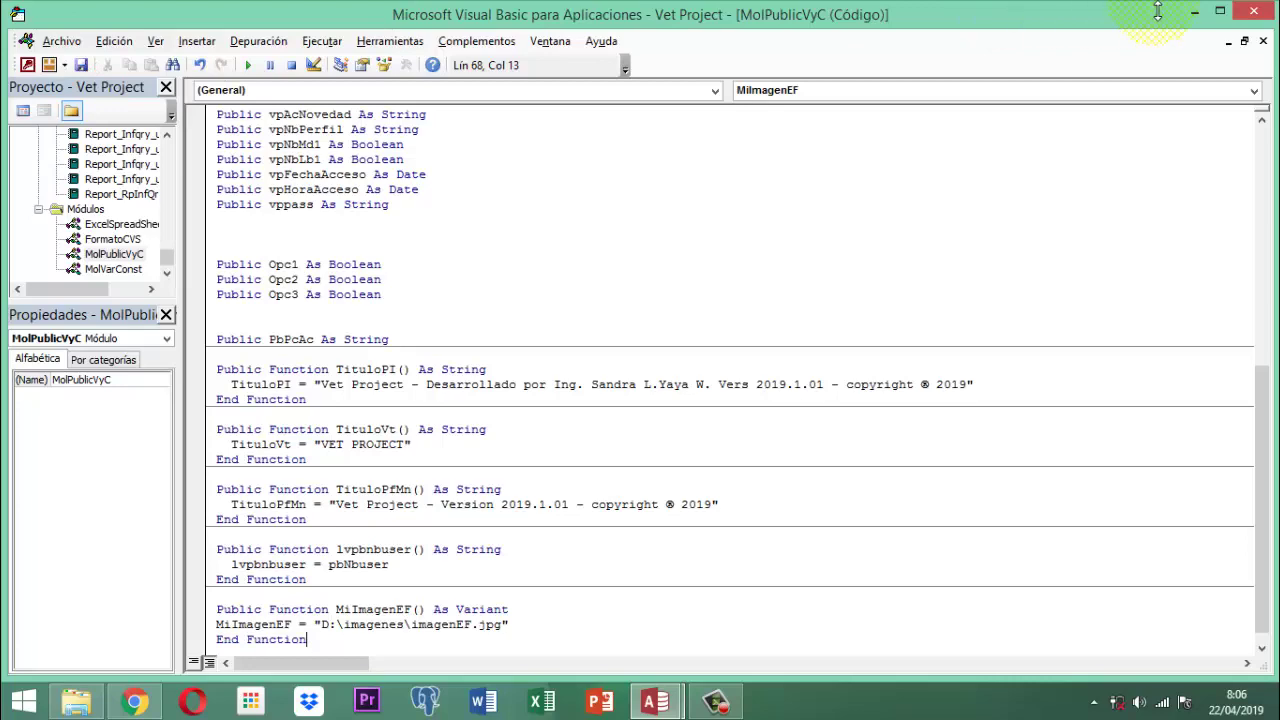
Close the VBA editor, check ImagenEF in D:\imagenes, and close File Explorer.
click(1258, 12)
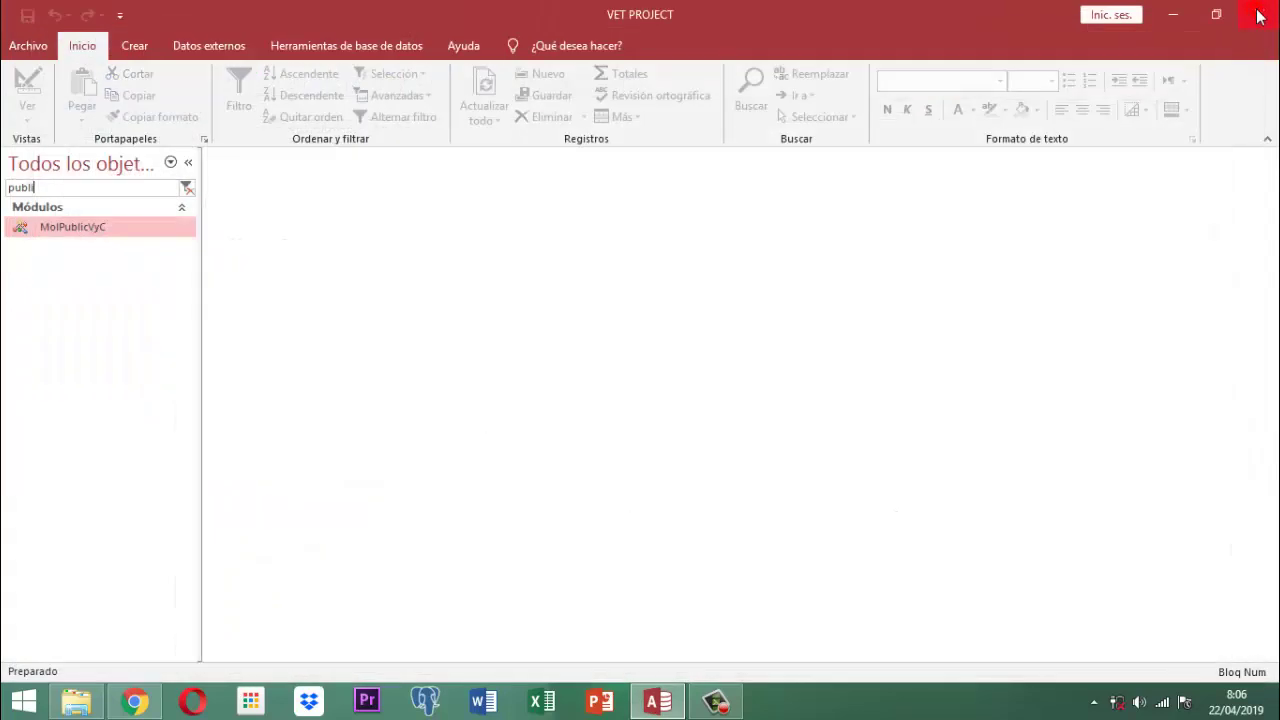
click(78, 703)
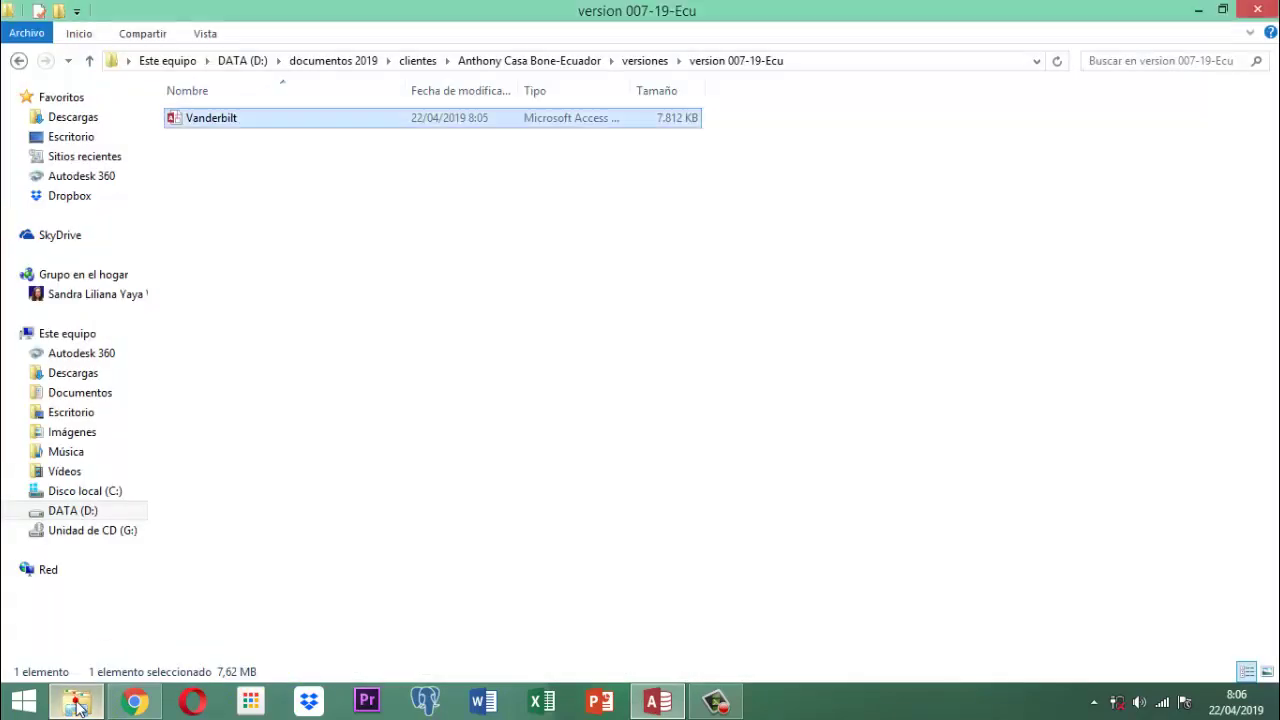
click(62, 510)
click(228, 434)
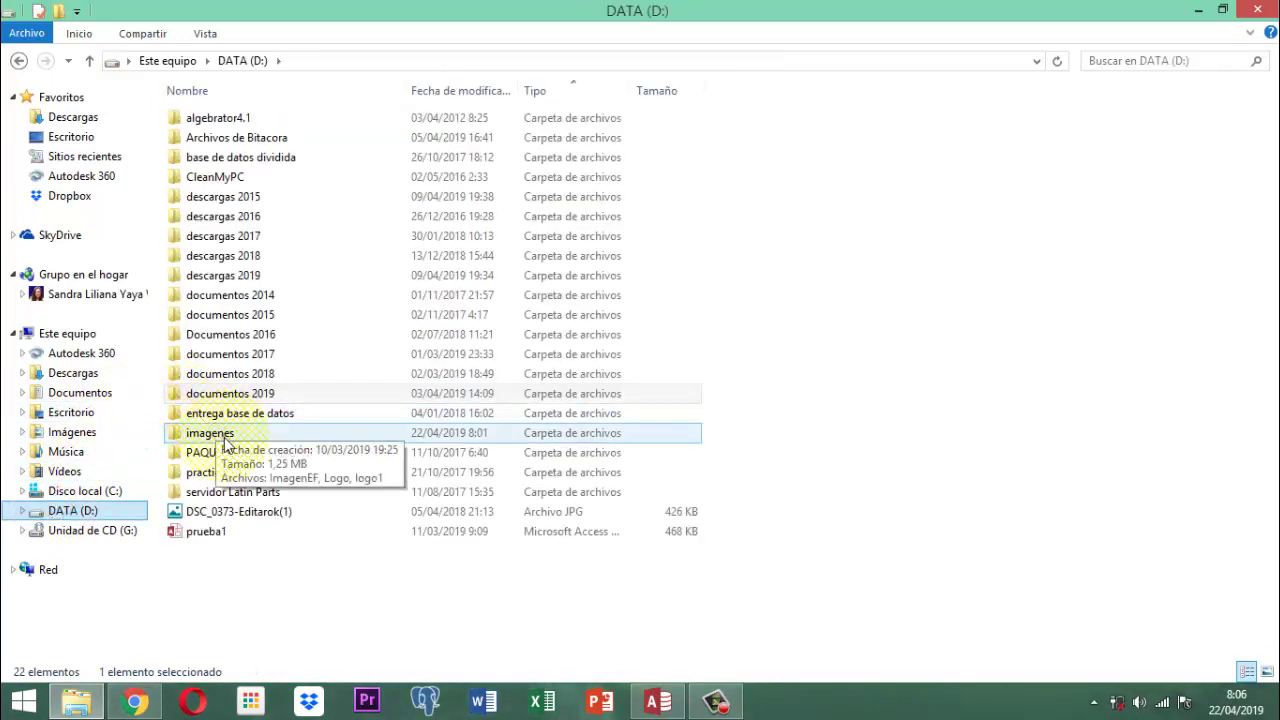
double_click(224, 436)
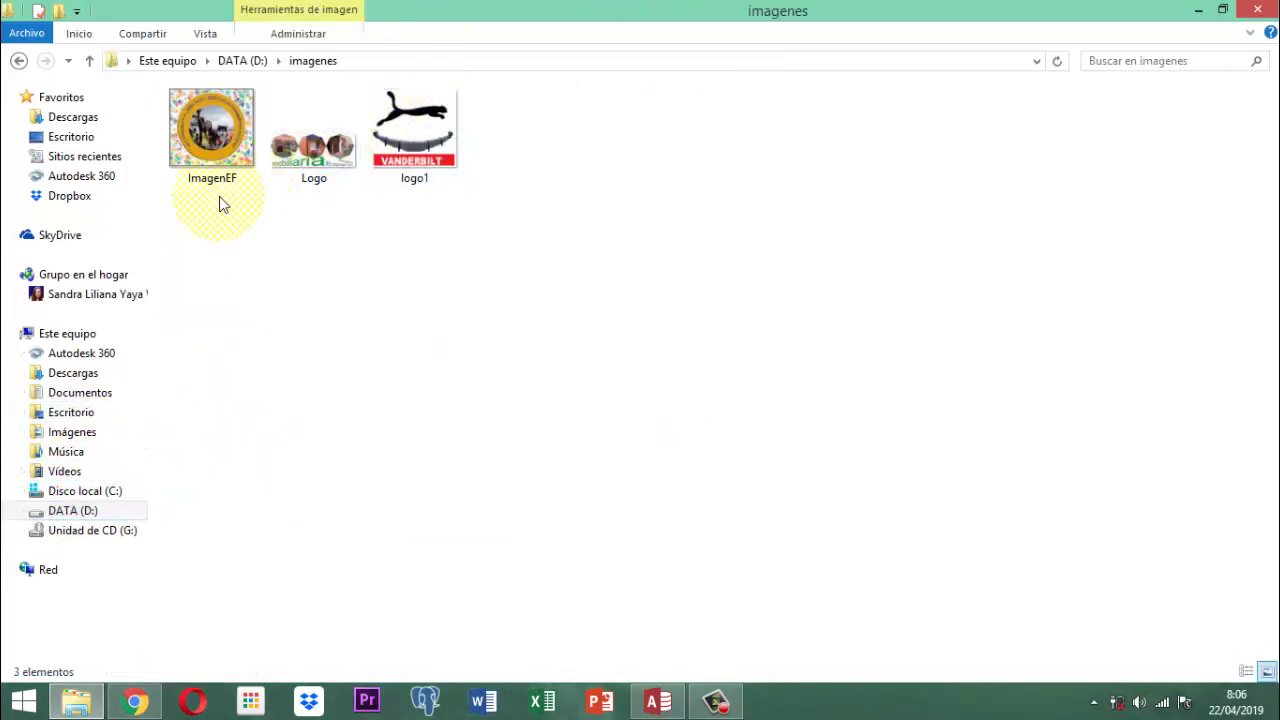
click(196, 186)
click(1198, 9)
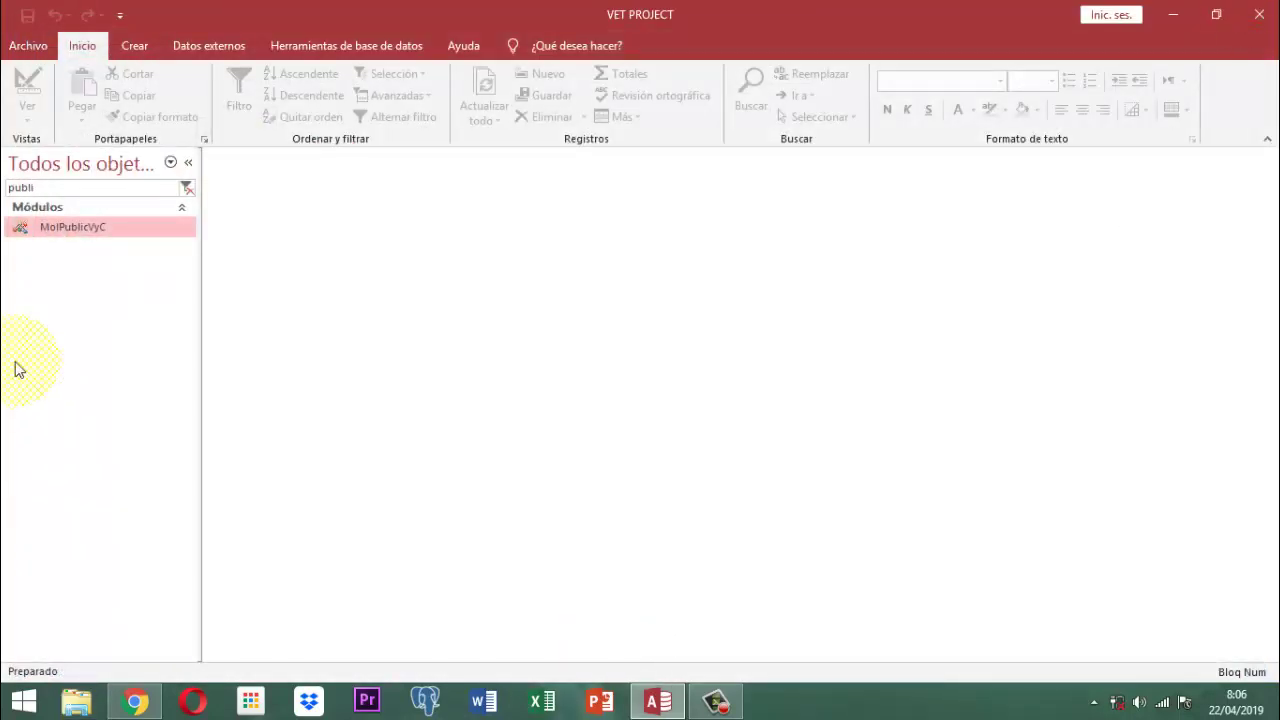
Capitalize the path to "D:\imagenes\ImagenEF.jpg" in MolPublicVyC, save, and close the editor.
double_click(85, 229)
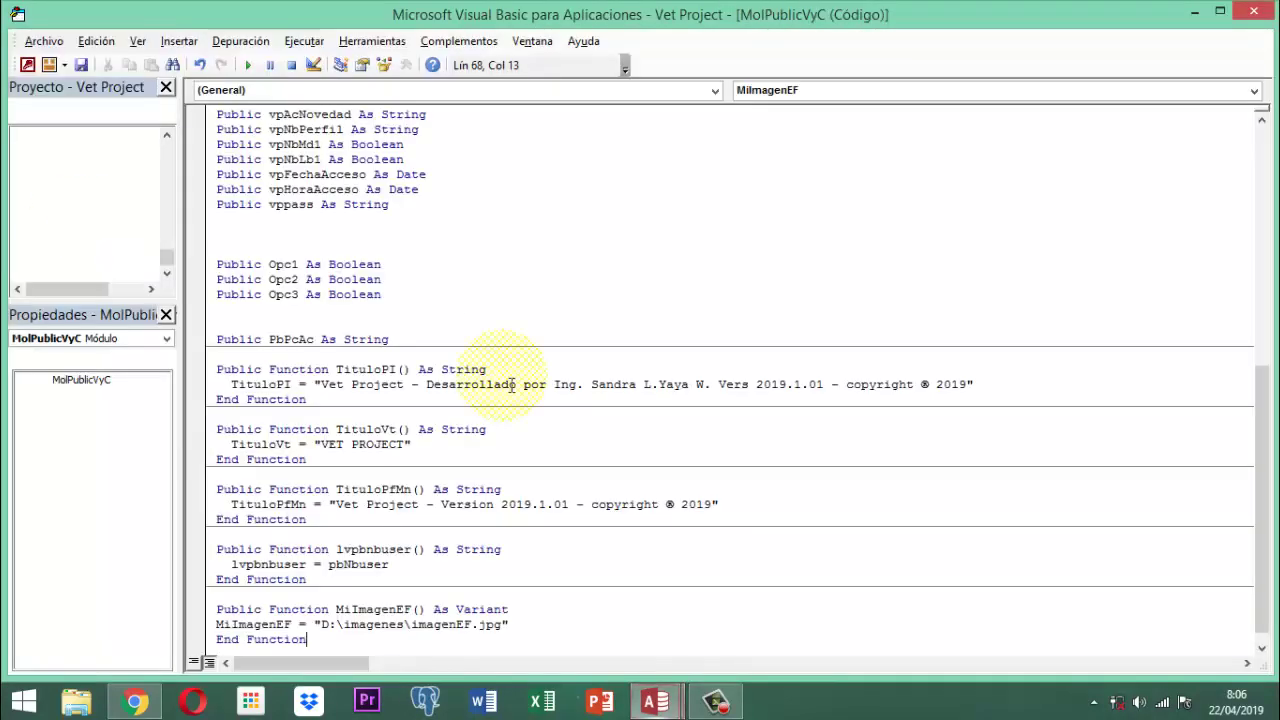
click(447, 624)
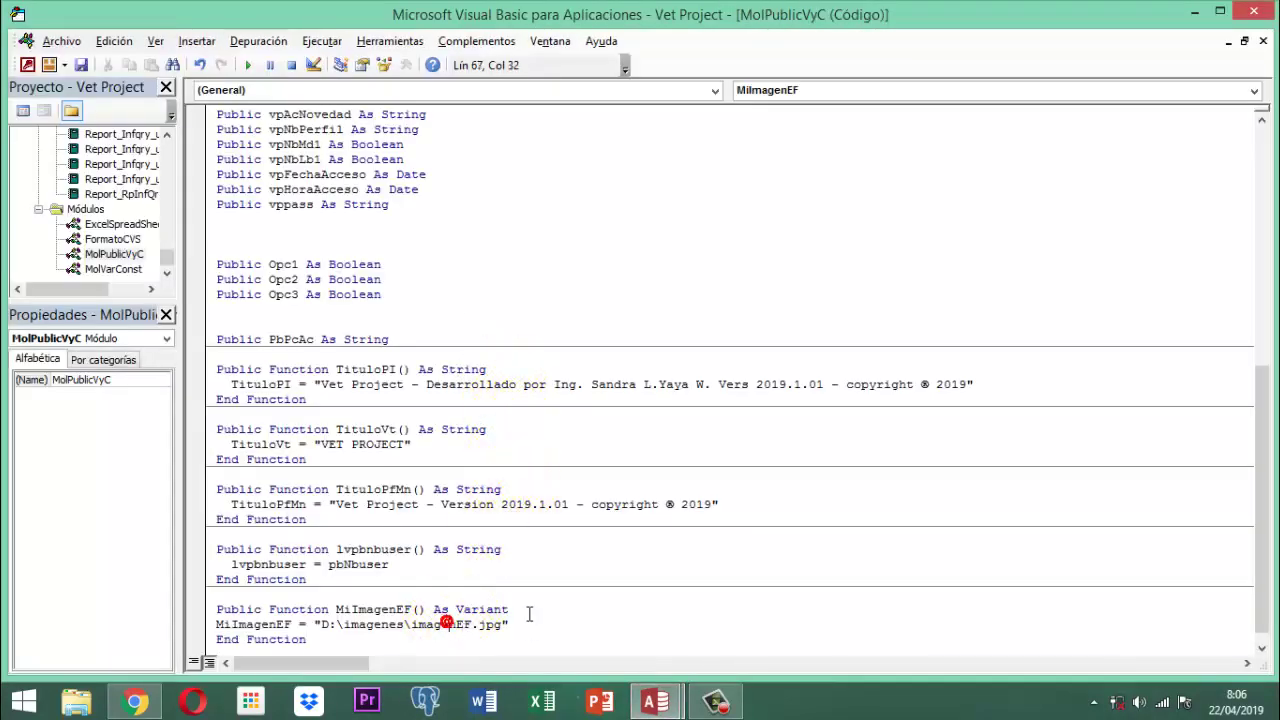
key(Left)
key(Left)
key(Left)
key(Left)
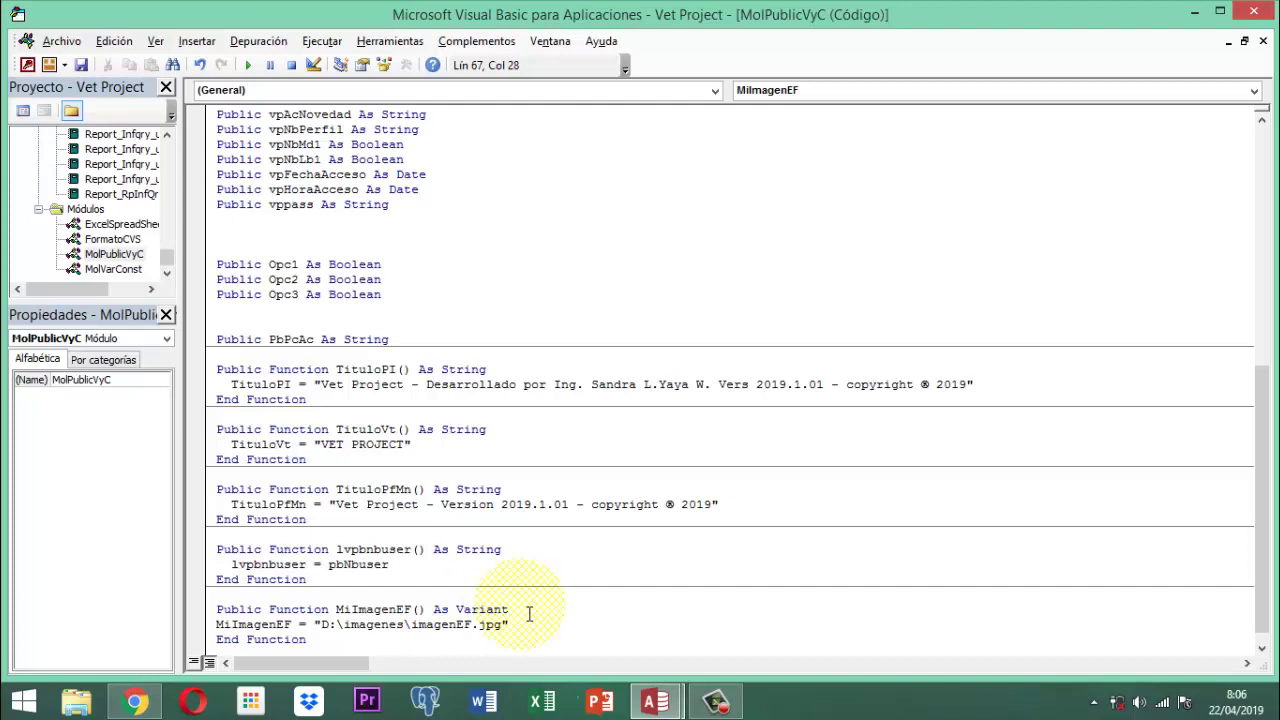
key(BackSpace)
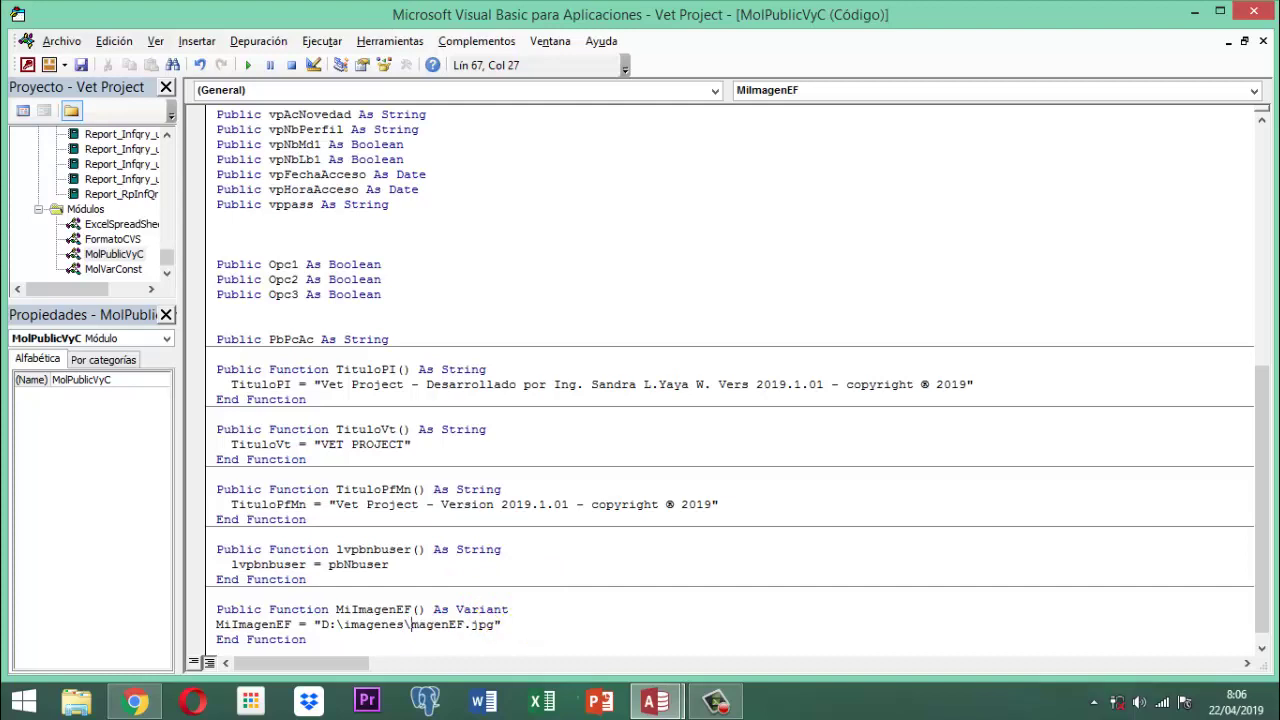
text(I)
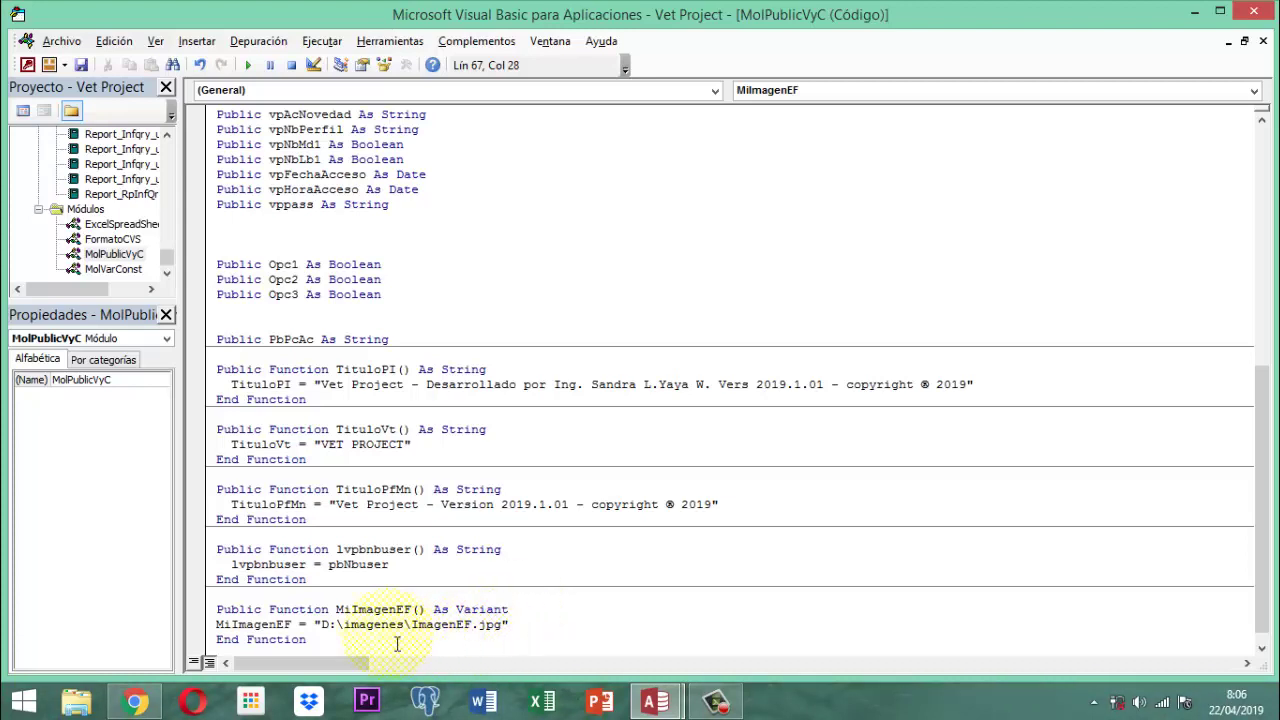
click(84, 66)
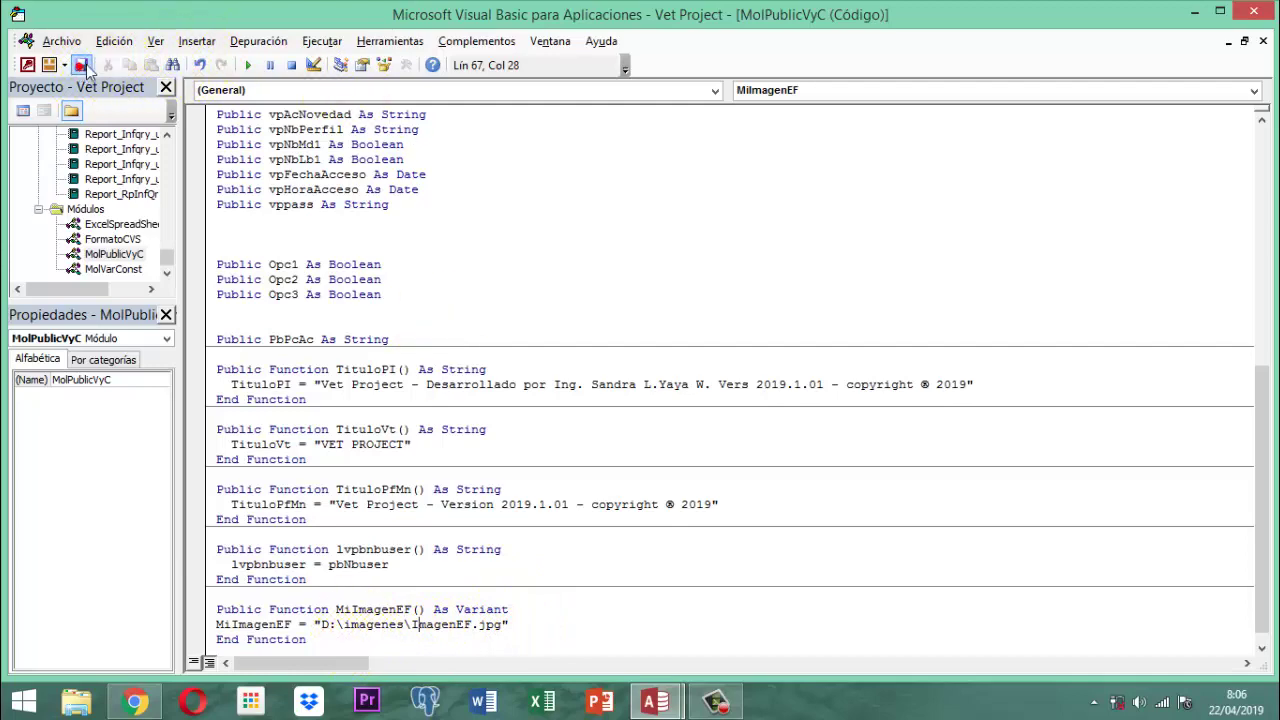
click(1253, 13)
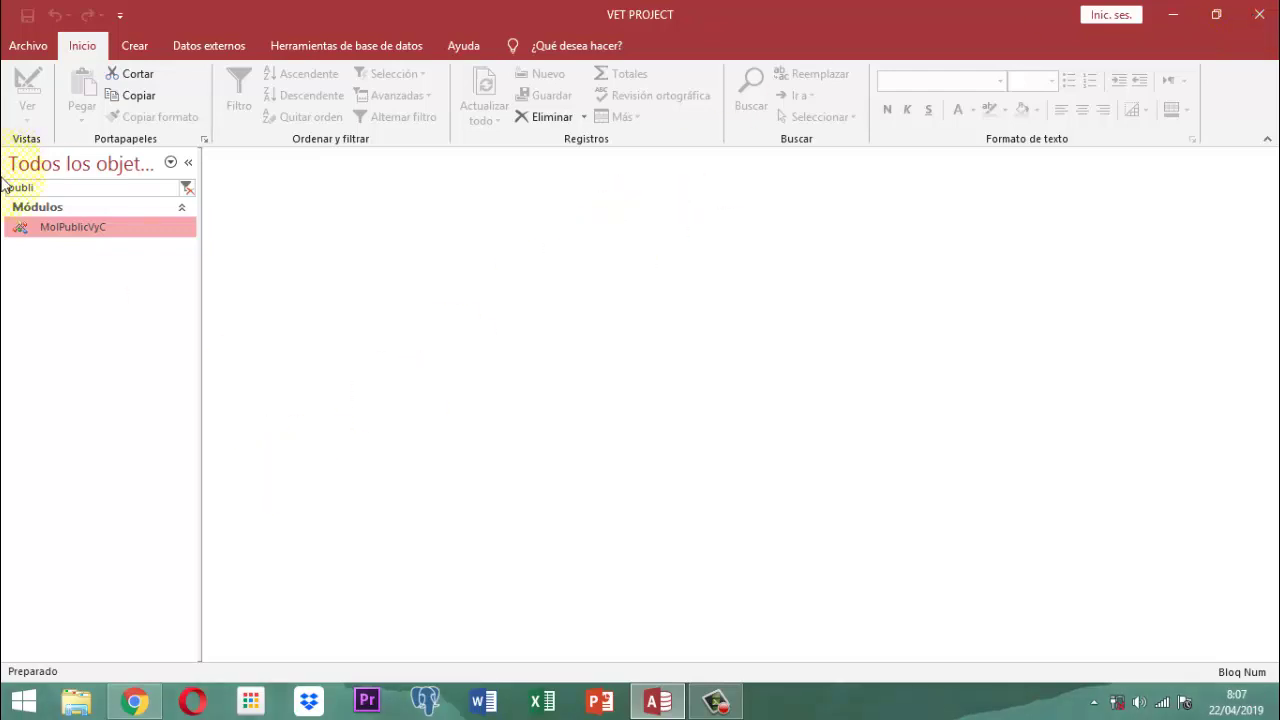
Filter the Navigation Pane objects by 'mascota'.
click(76, 188)
double_click(62, 189)
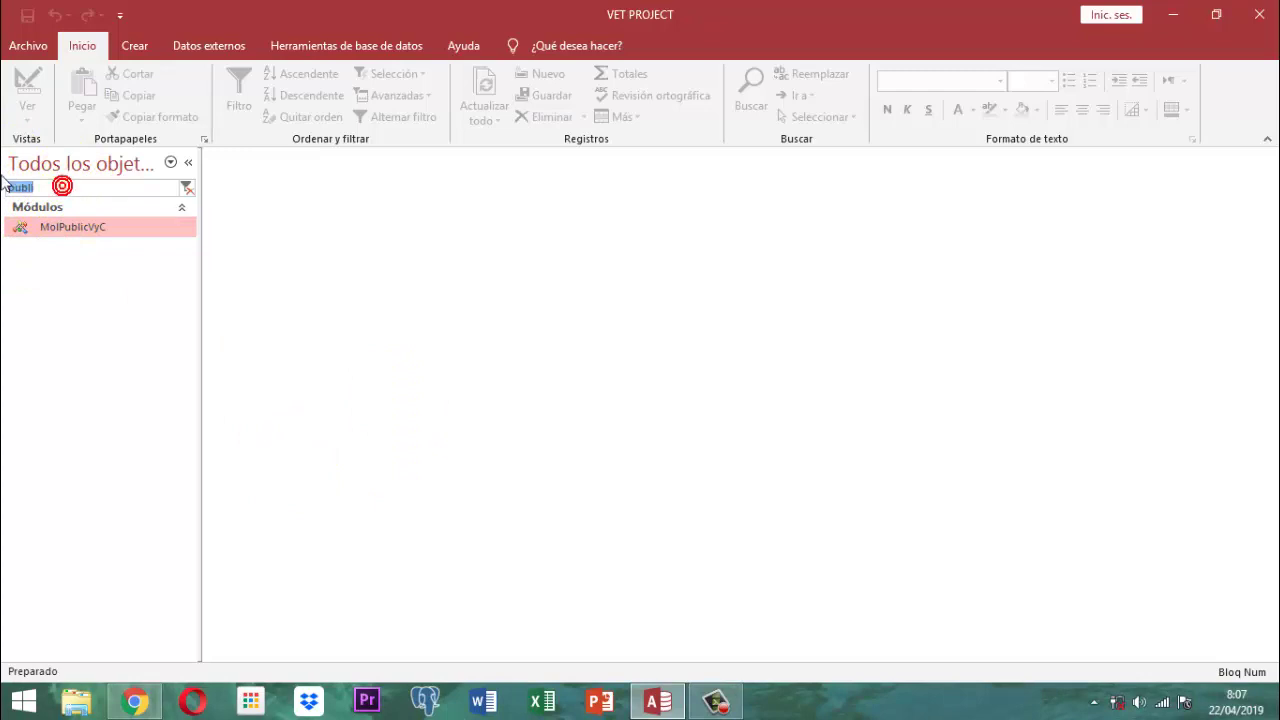
text(mascota)
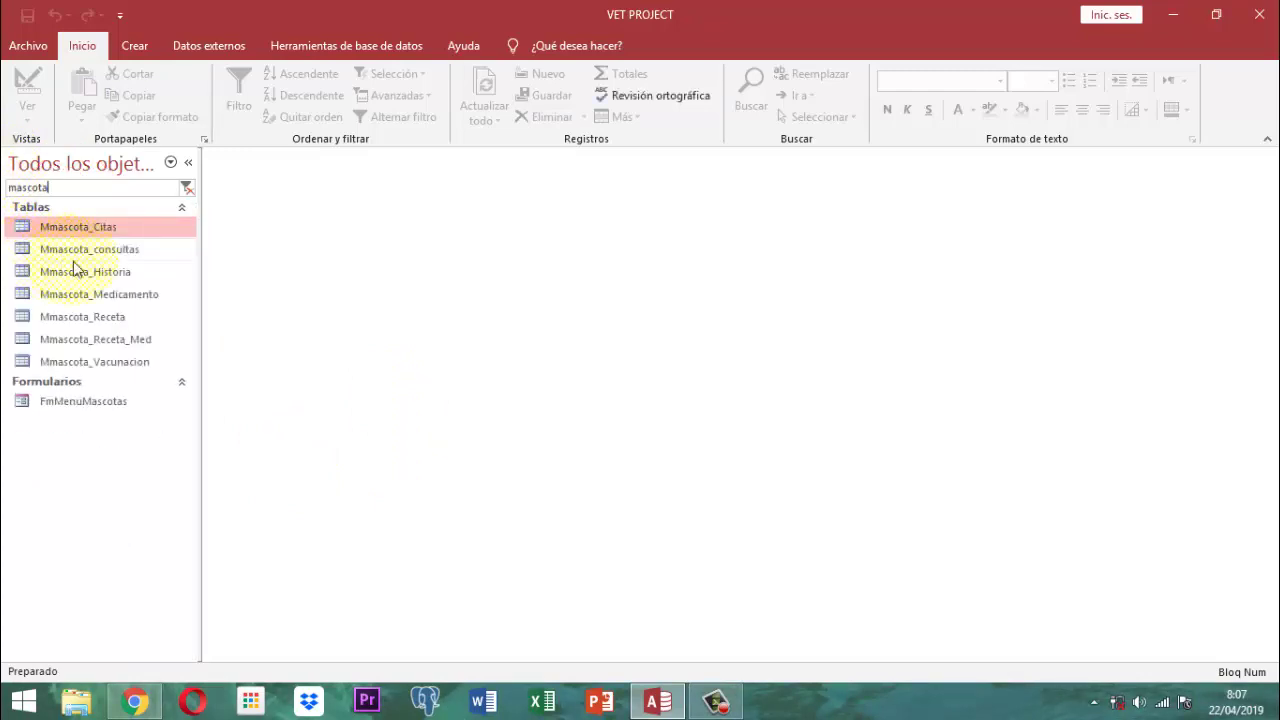
Open the Mmascota_Historia table in Design view, review it, then close it.
click(104, 272)
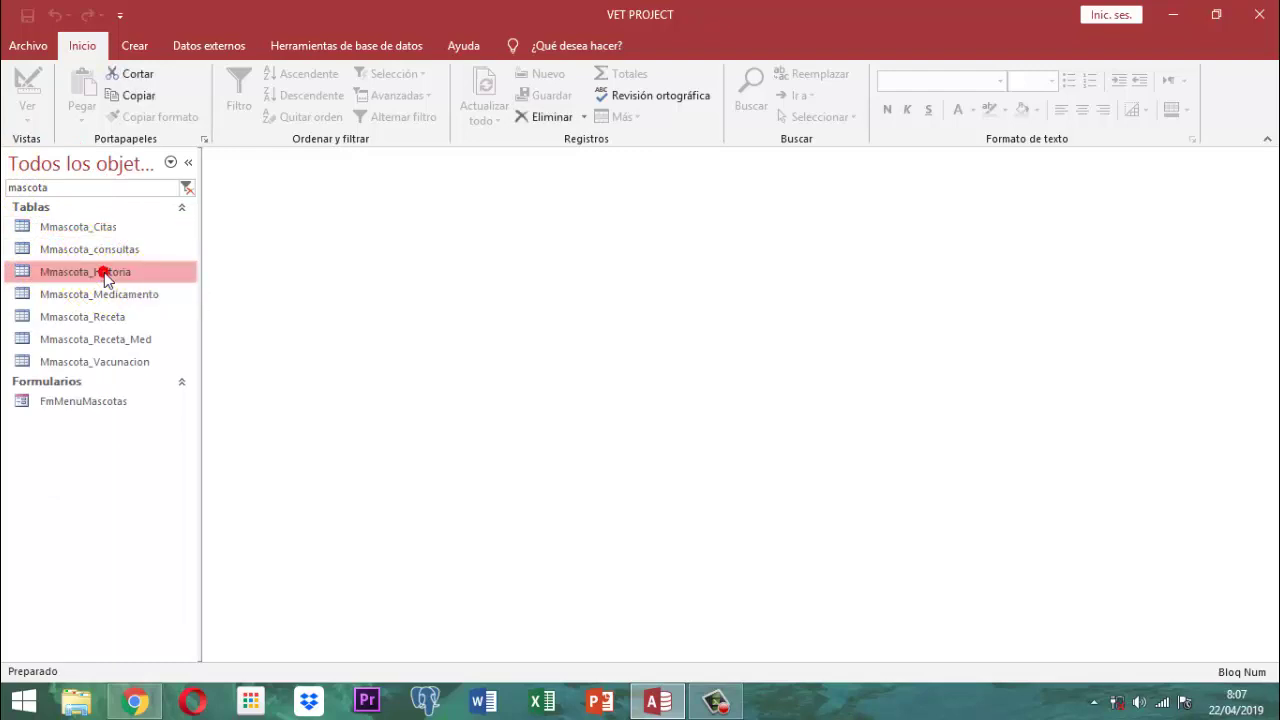
click(104, 272)
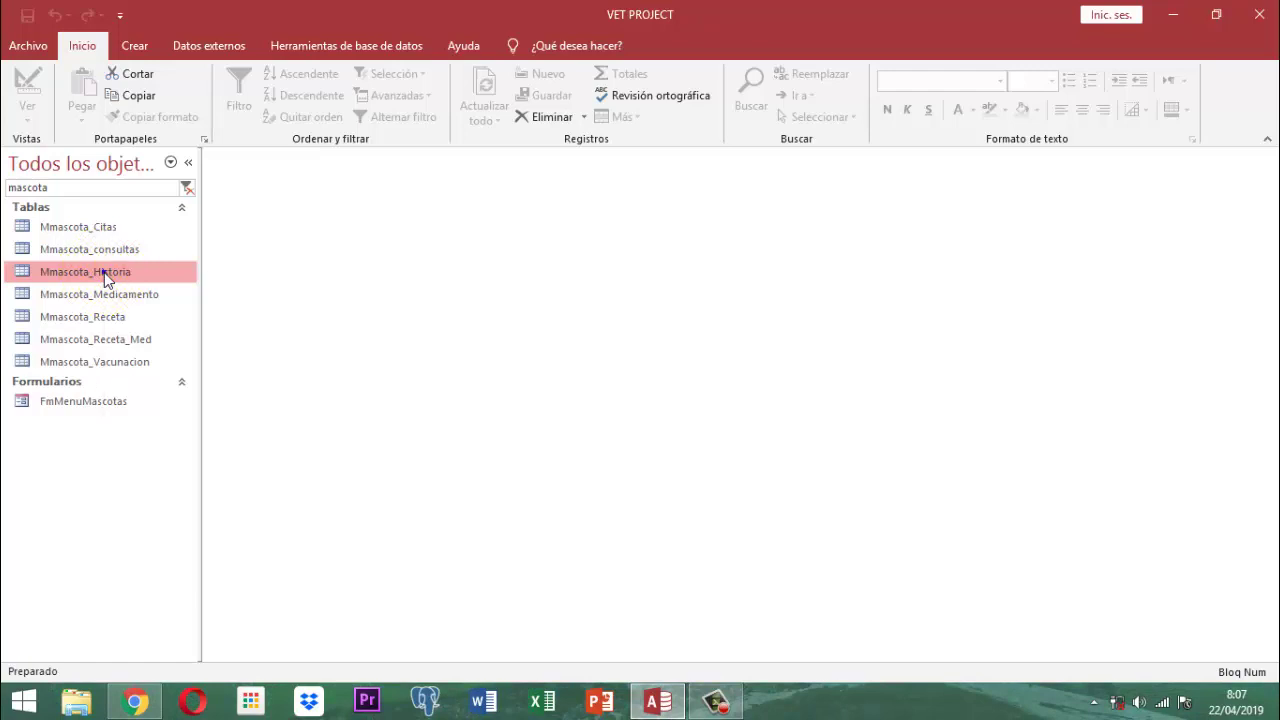
right_click(104, 272)
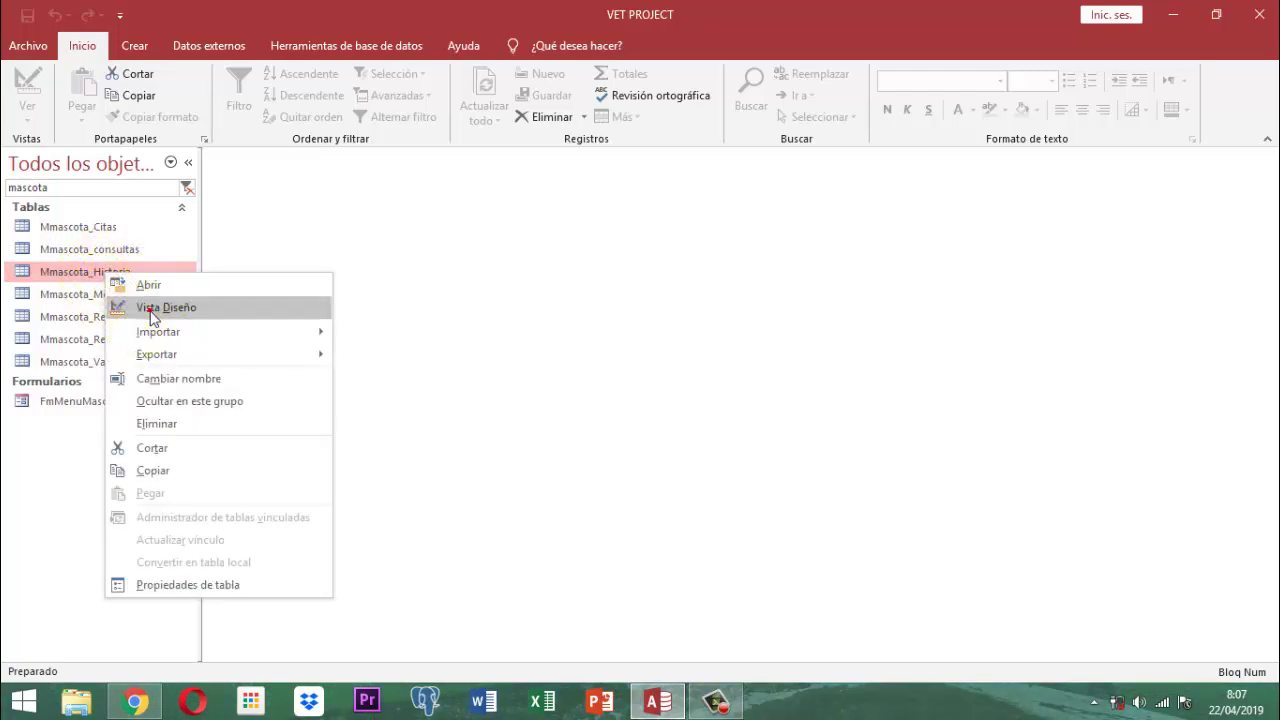
click(150, 308)
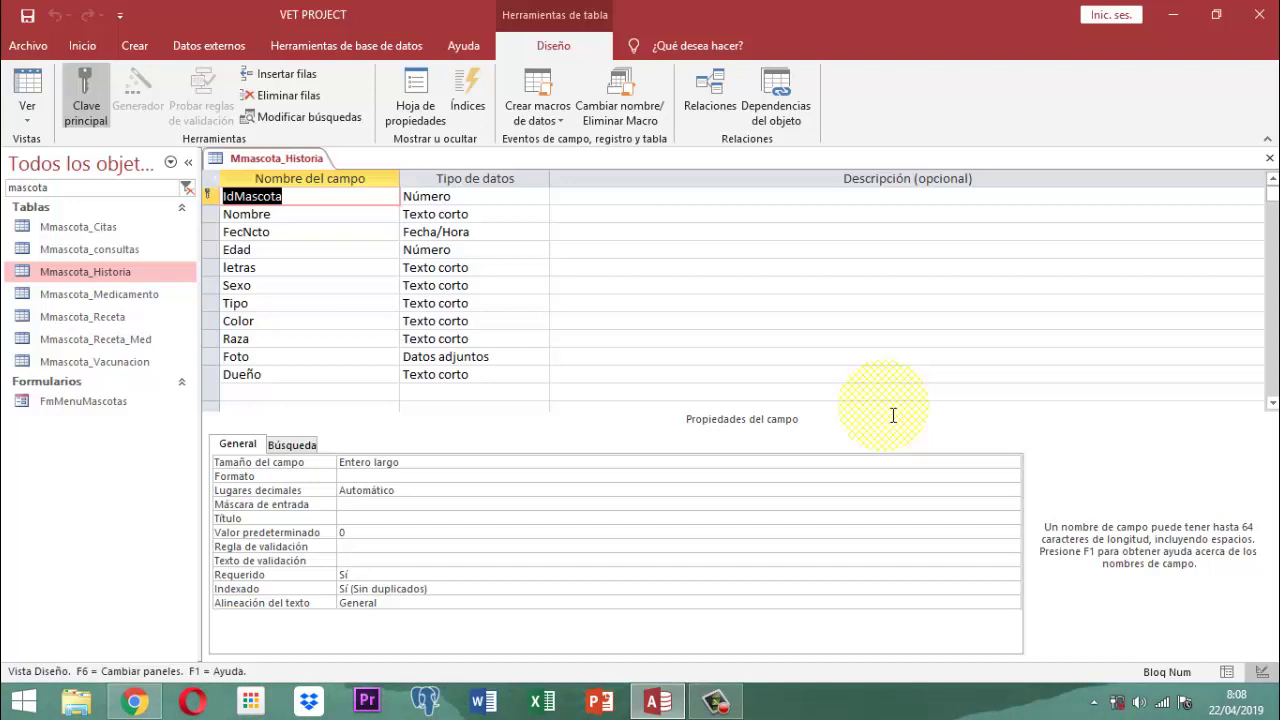
right_click(253, 166)
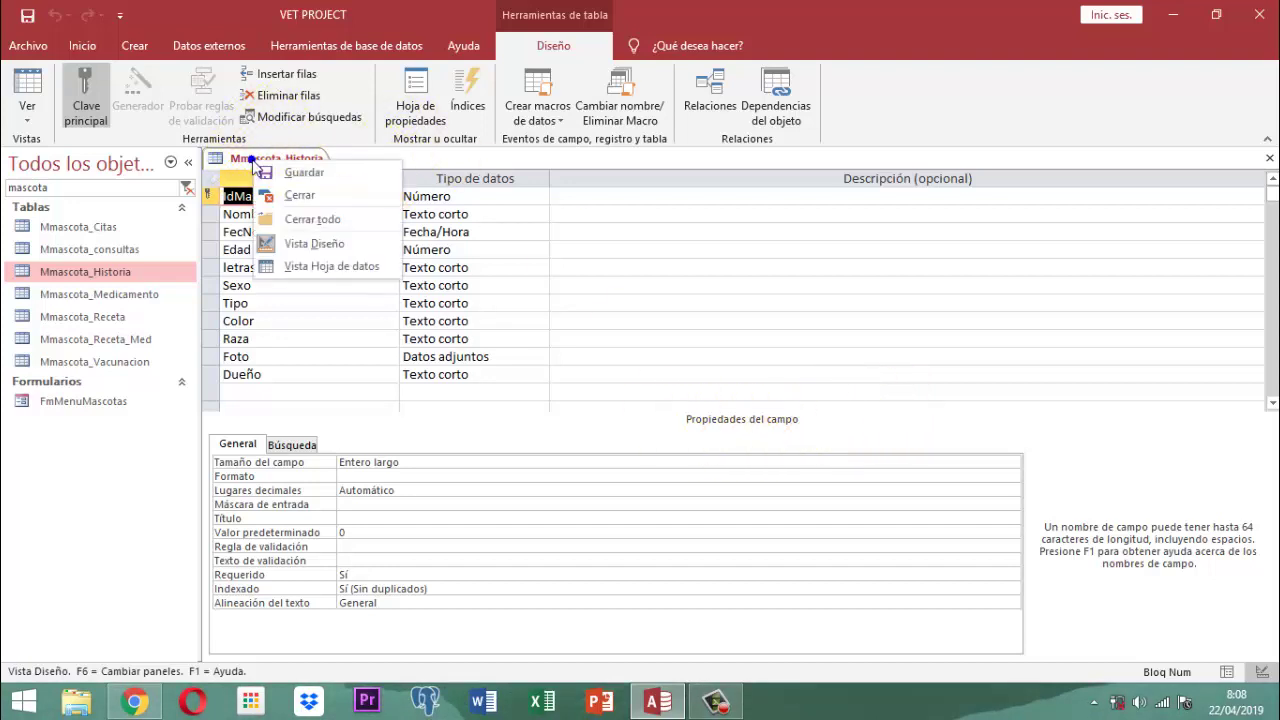
click(295, 200)
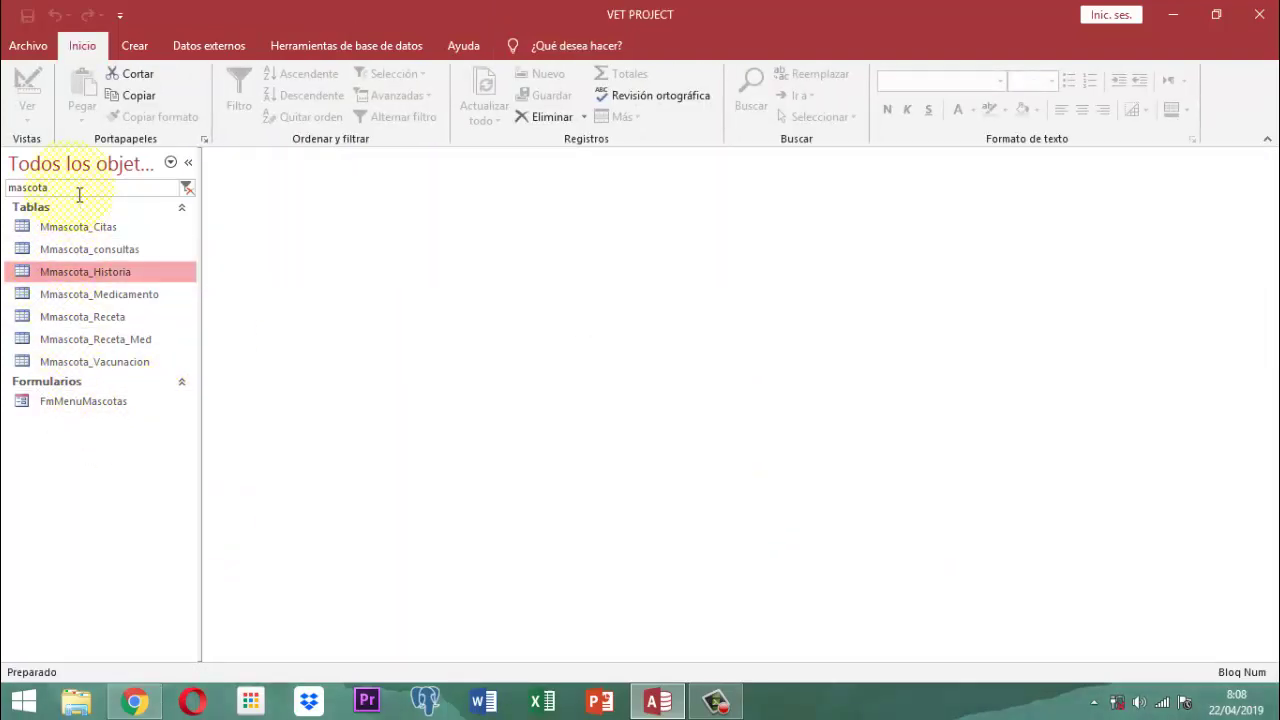
Filter the objects by 'person', then review and close the MpPersonas2 table design.
drag(79, 190, 4, 178)
text(person)
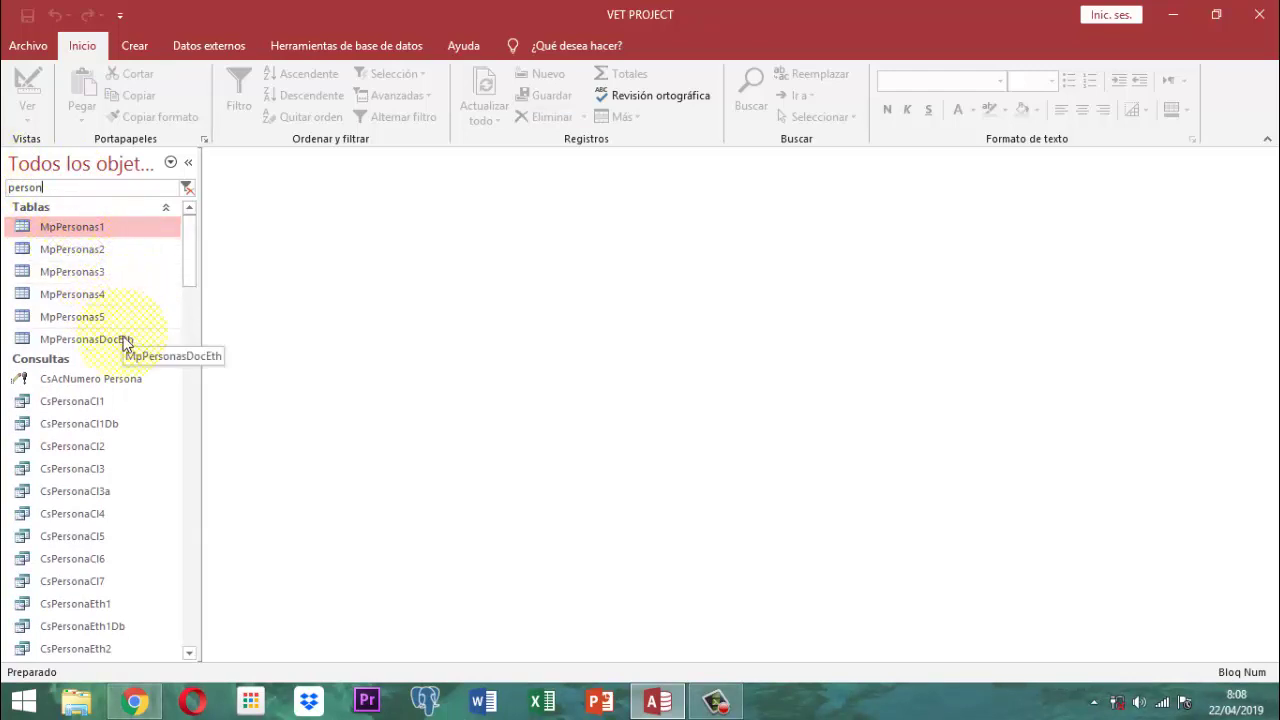
click(97, 258)
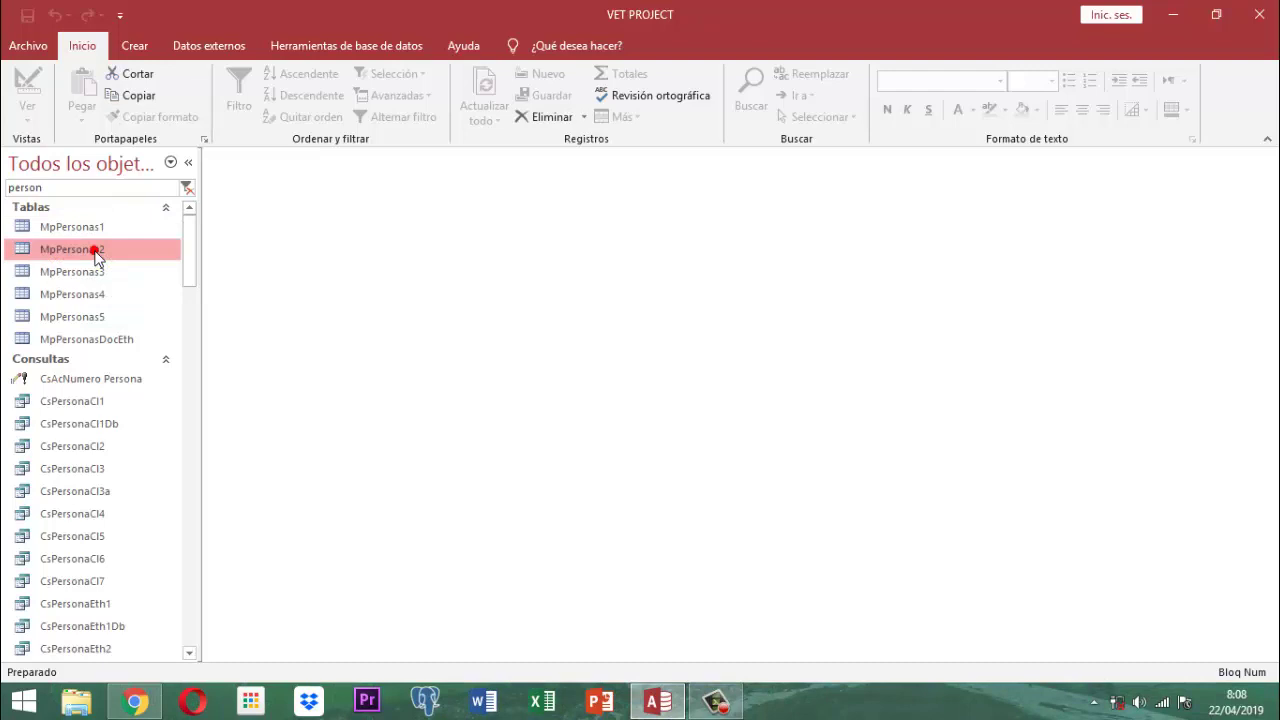
right_click(95, 252)
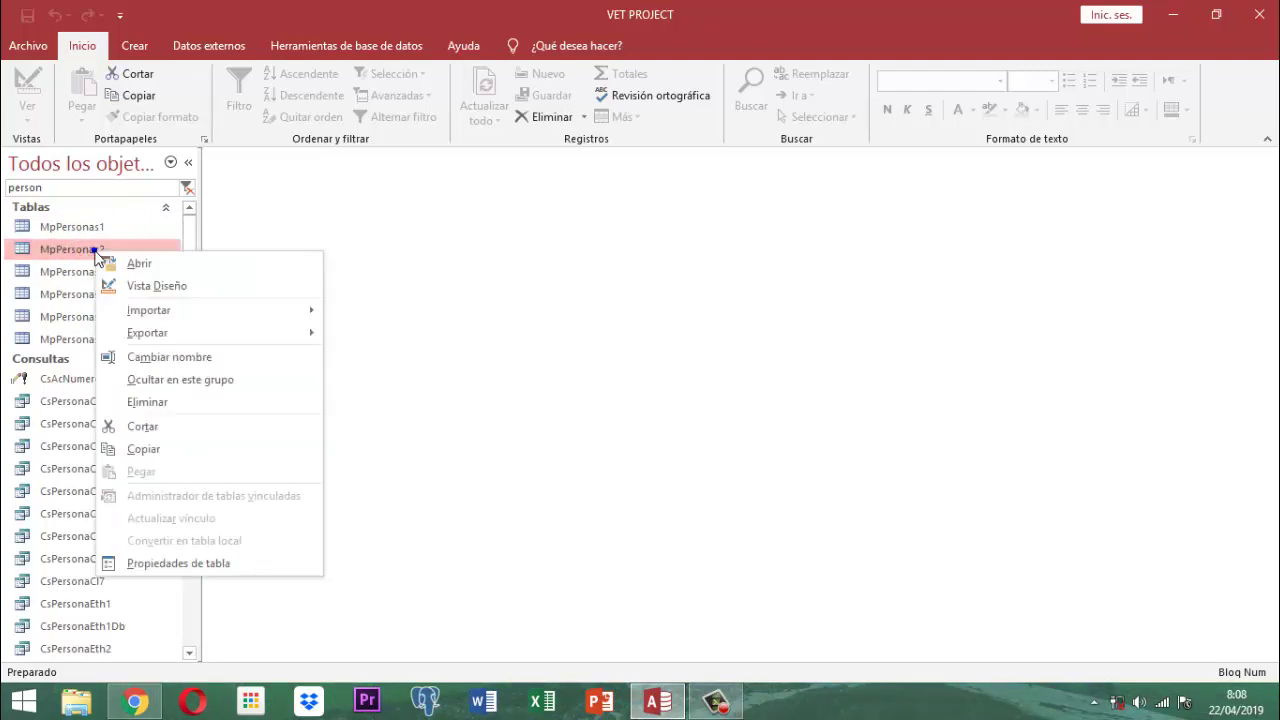
click(125, 290)
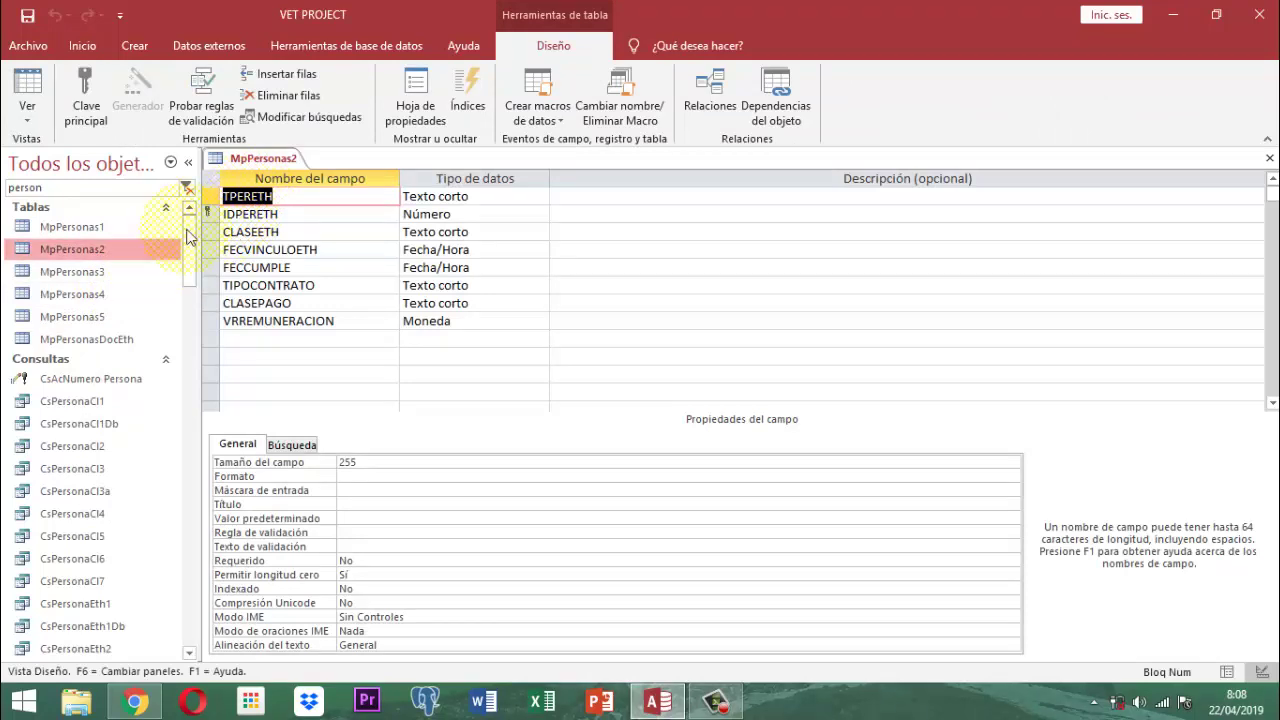
right_click(276, 158)
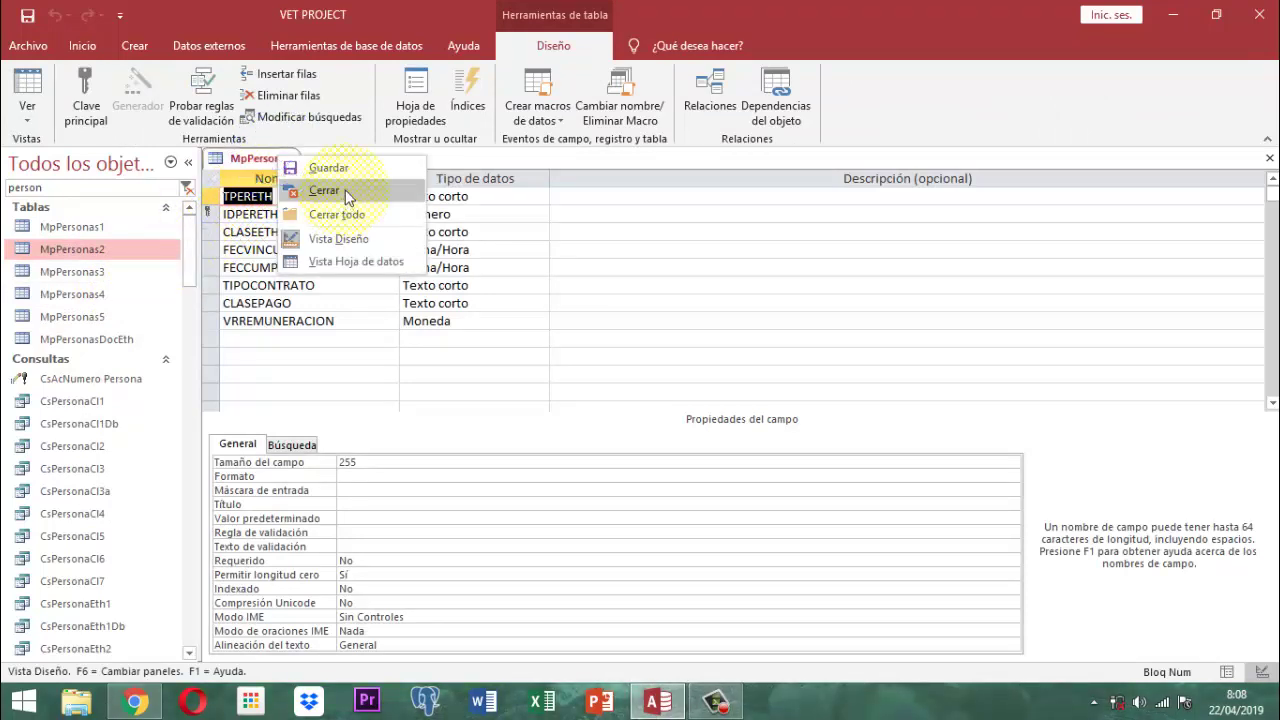
click(347, 192)
Review and close the MpPersonas3 table design, then select the search filter text.
click(88, 275)
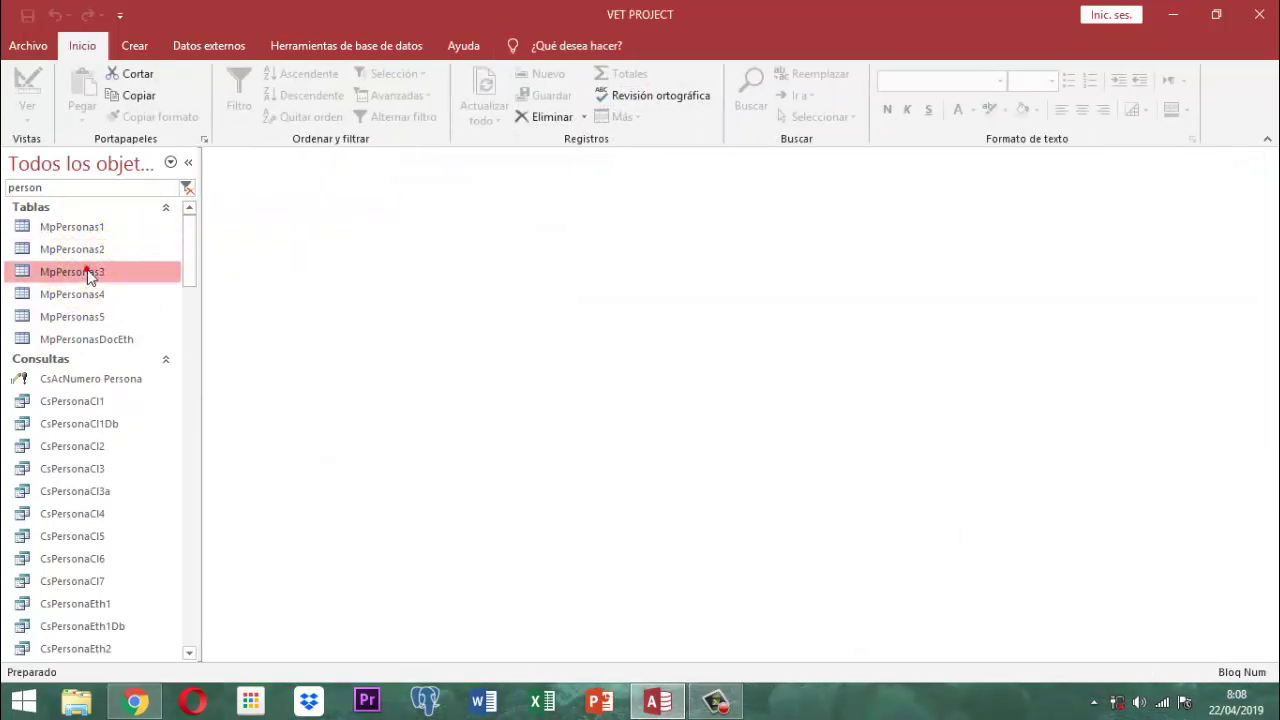
right_click(88, 275)
click(166, 304)
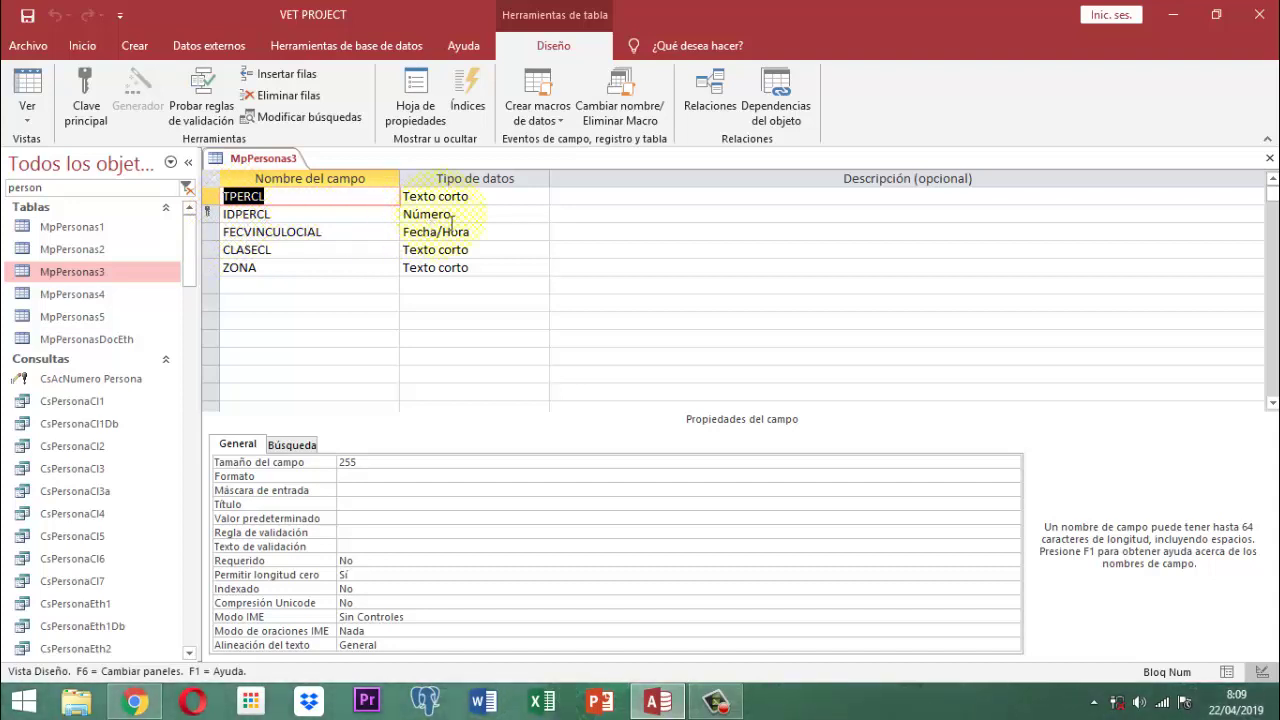
right_click(270, 165)
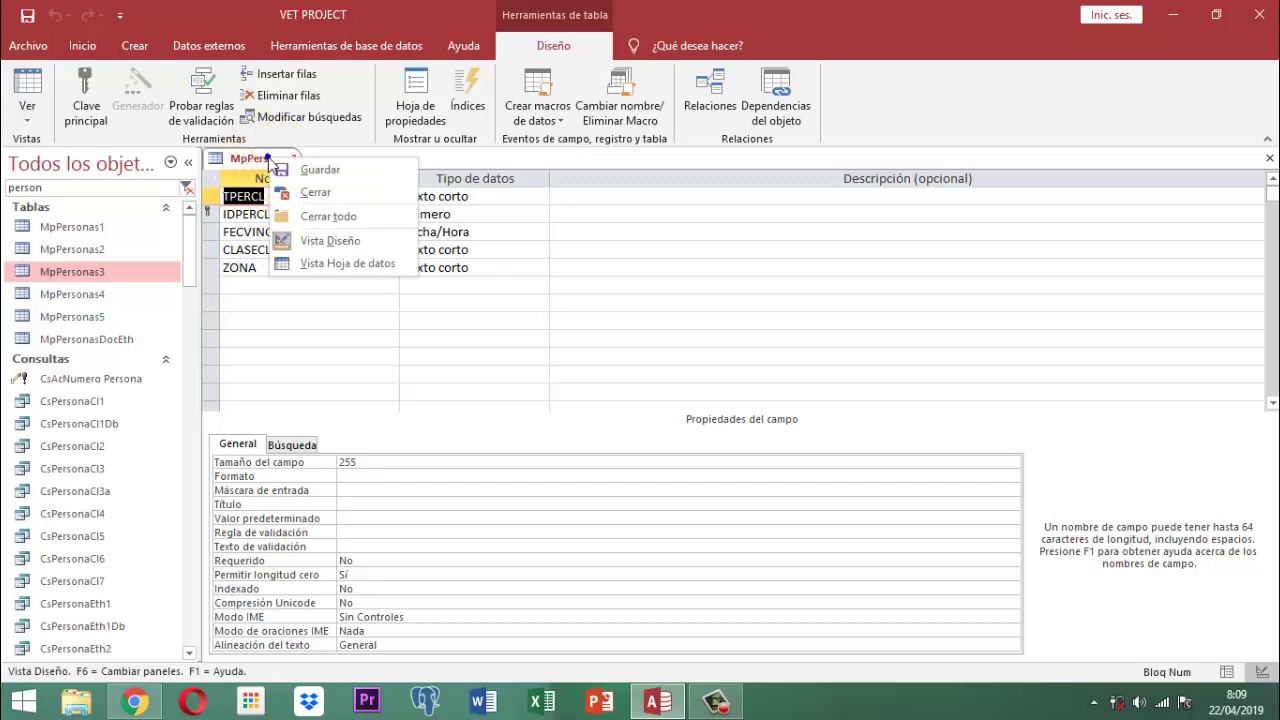
click(309, 195)
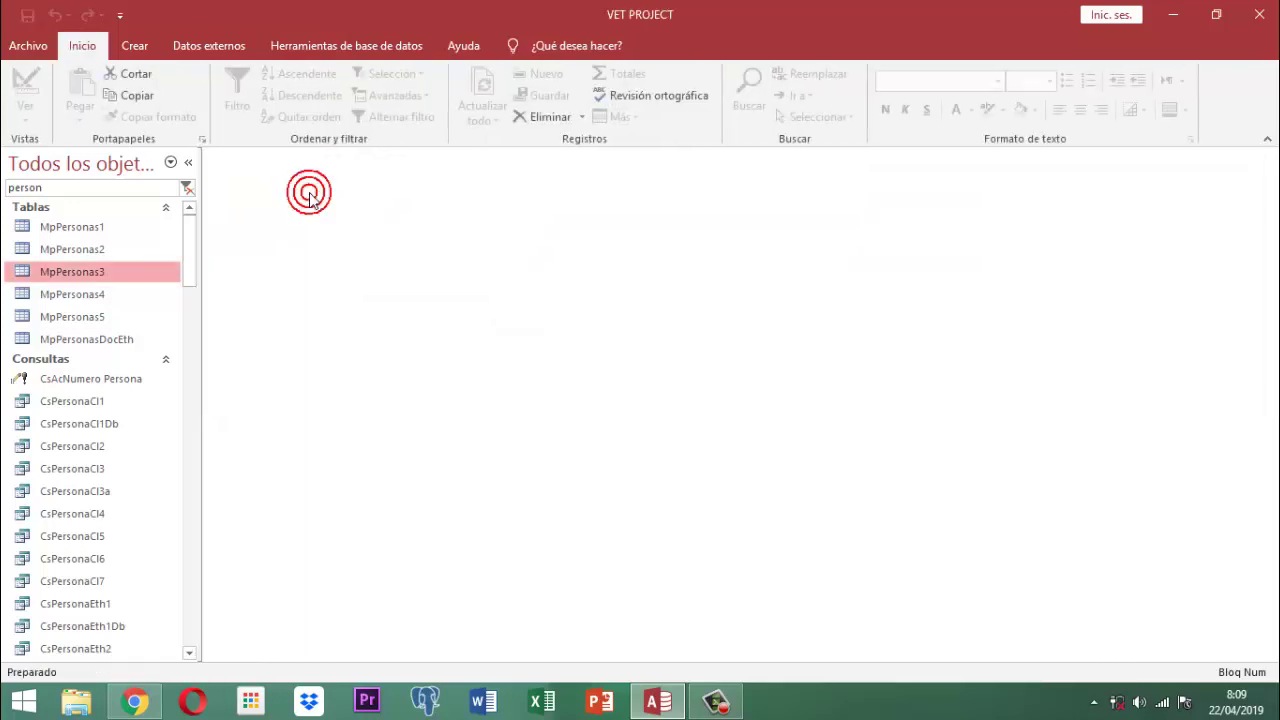
click(55, 188)
double_click(65, 196)
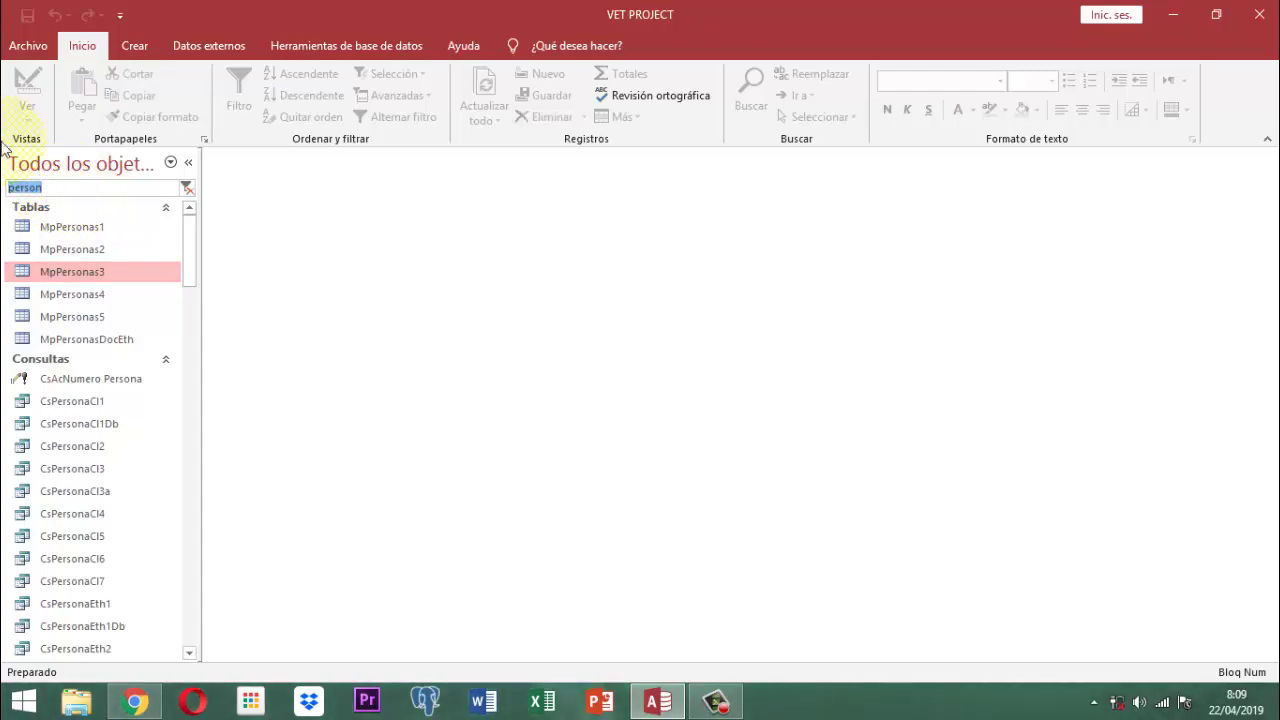
Filter by 'masco', open Mmascota_Historia in Design view, and show Dueño's data type choices.
text(masco)
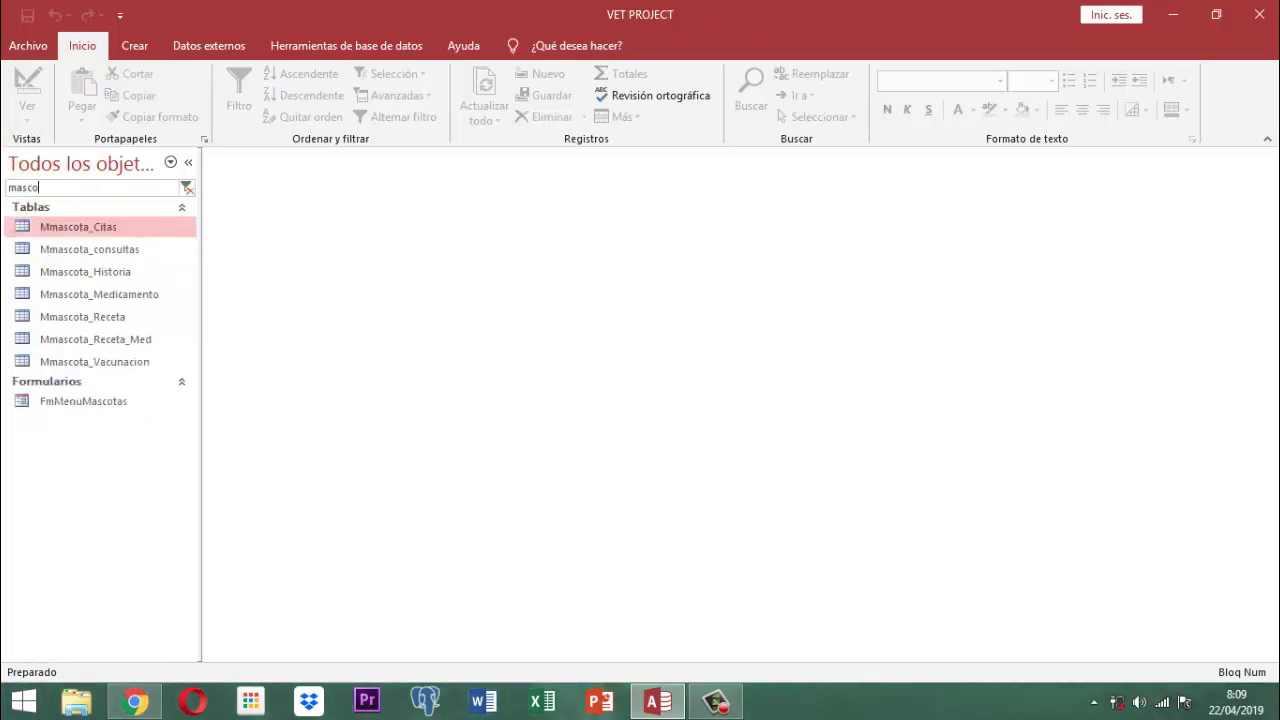
click(114, 272)
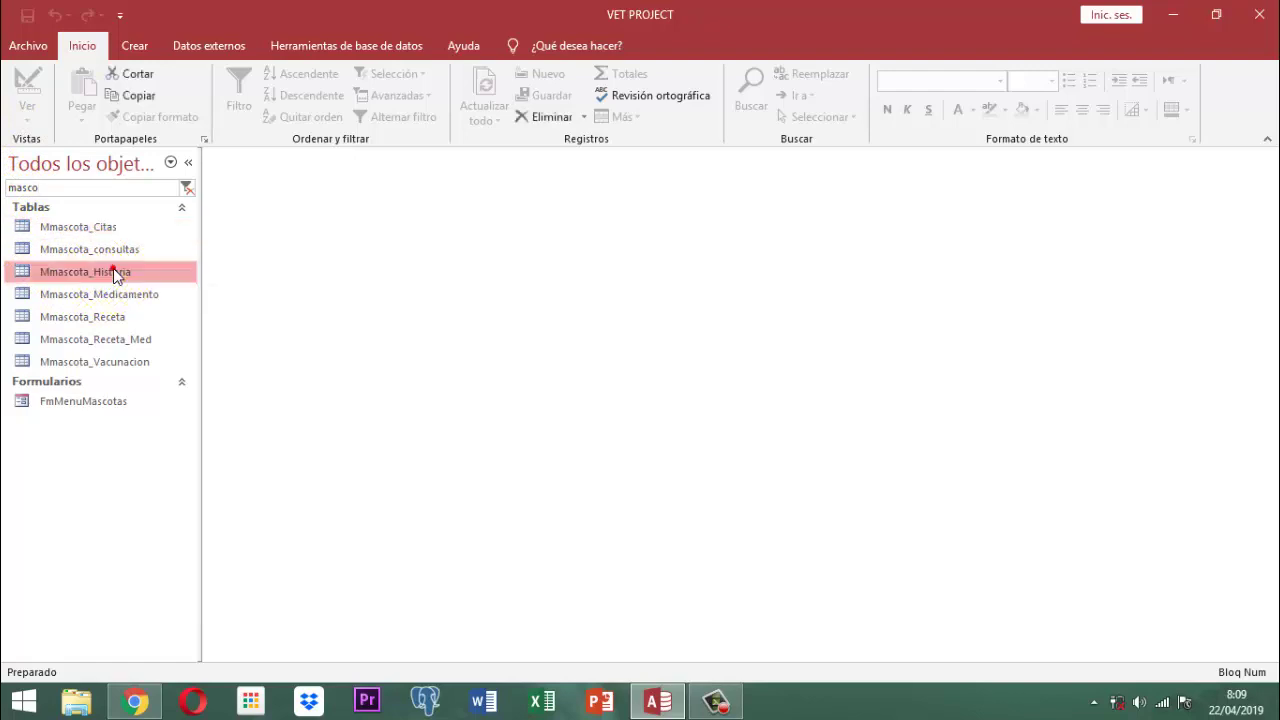
right_click(114, 270)
click(195, 303)
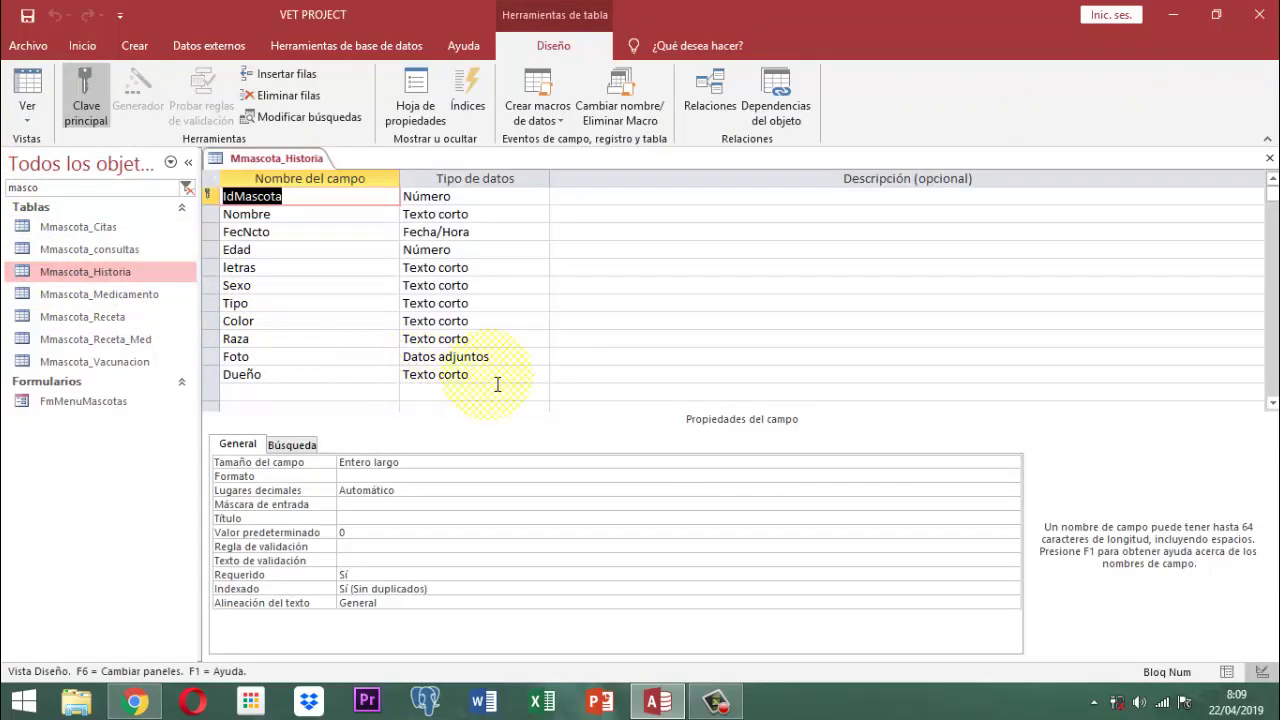
click(488, 375)
click(540, 374)
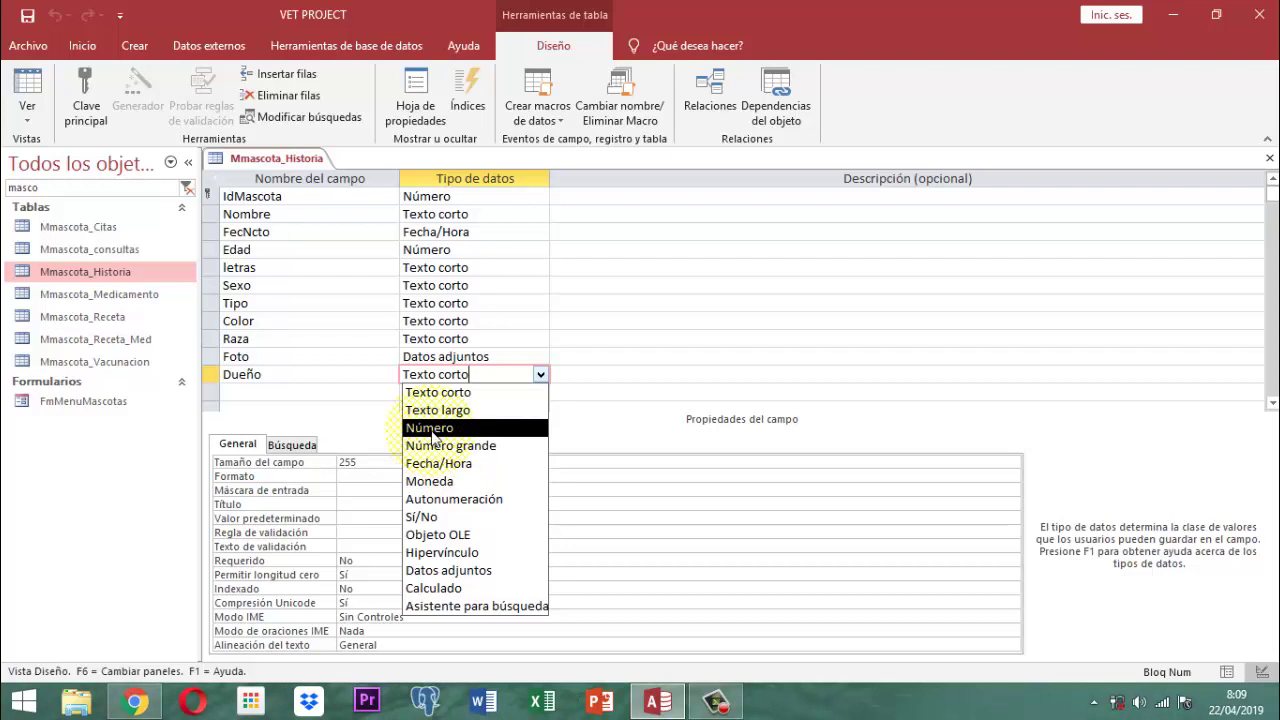
Change Dueño's data type to Número and save the Mmascota_Historia design.
click(431, 430)
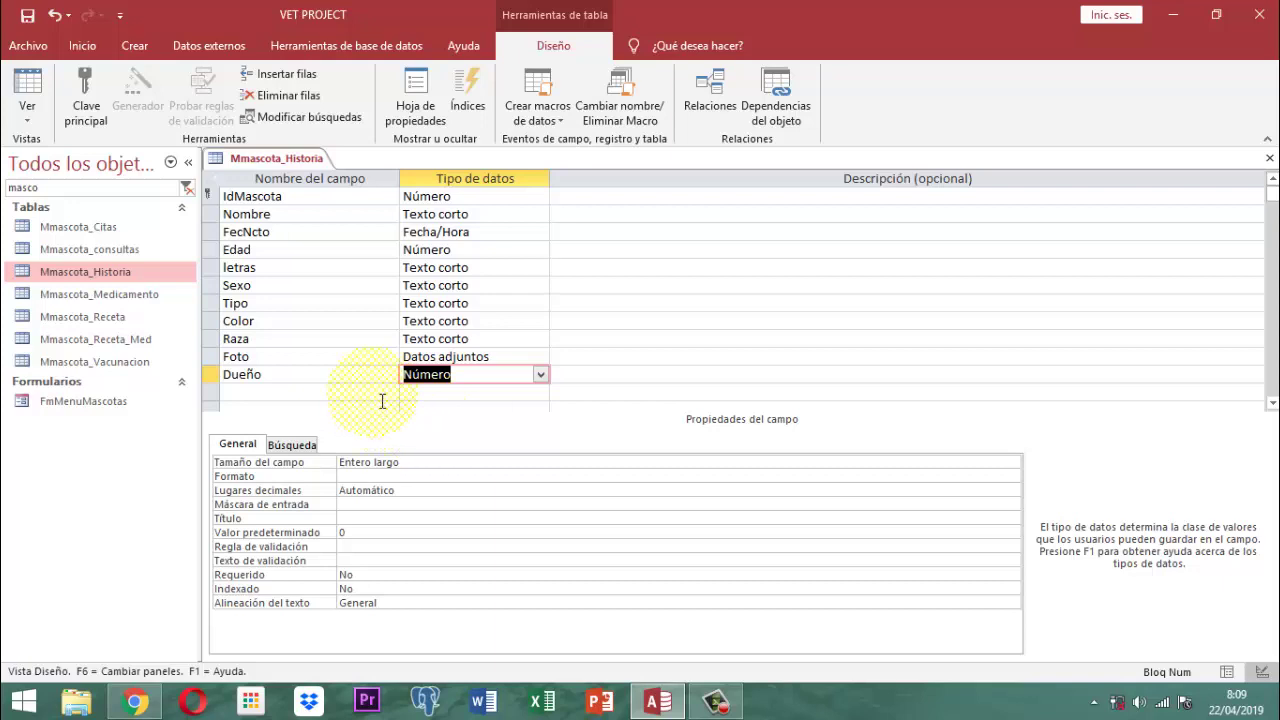
right_click(276, 163)
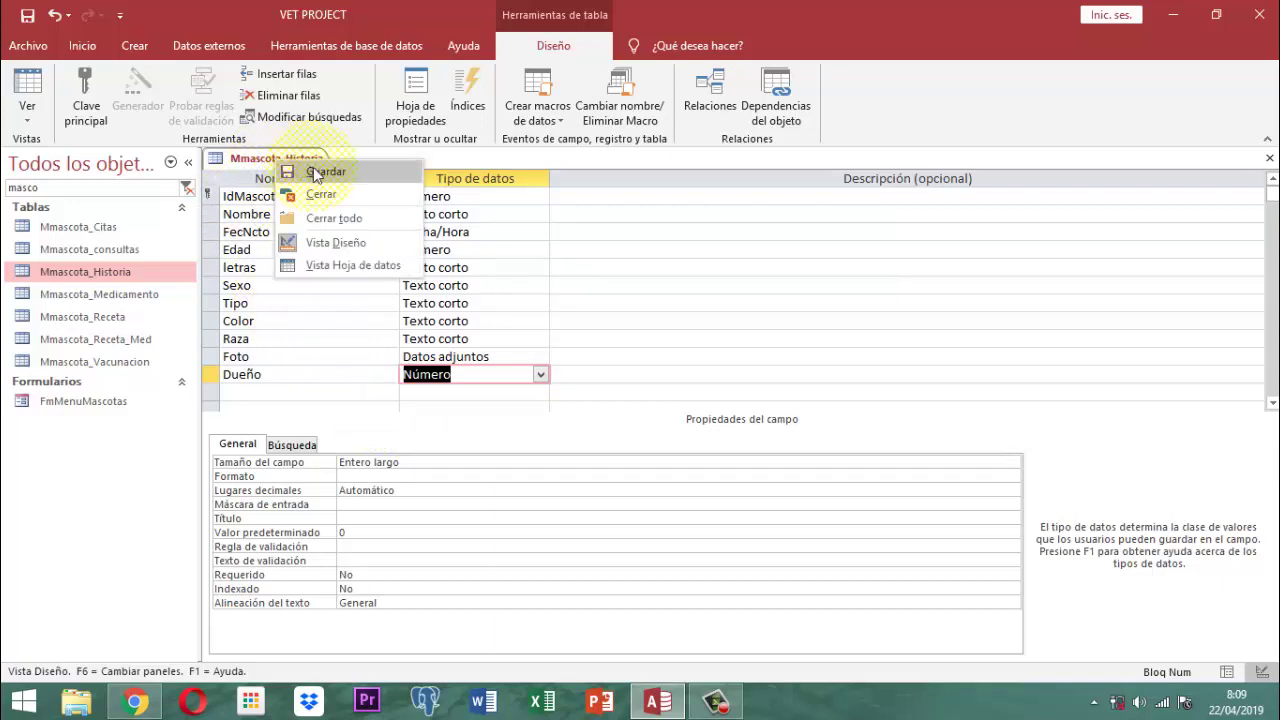
click(295, 168)
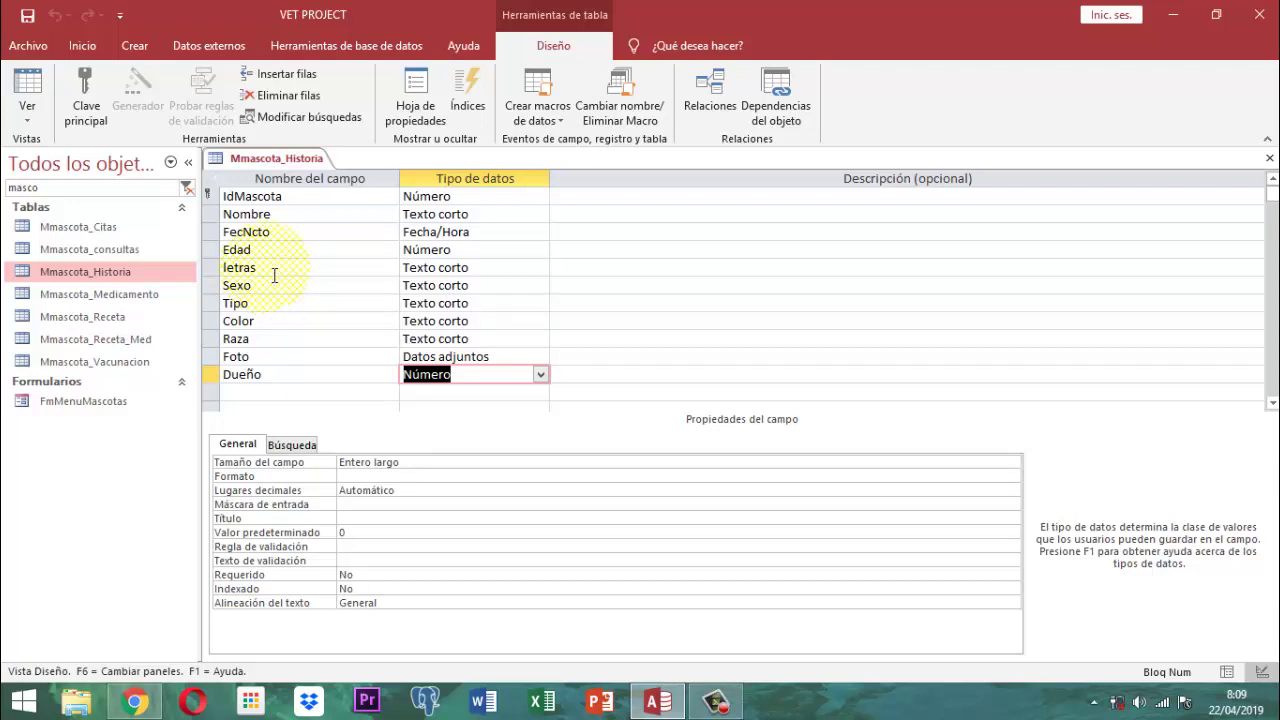
click(268, 270)
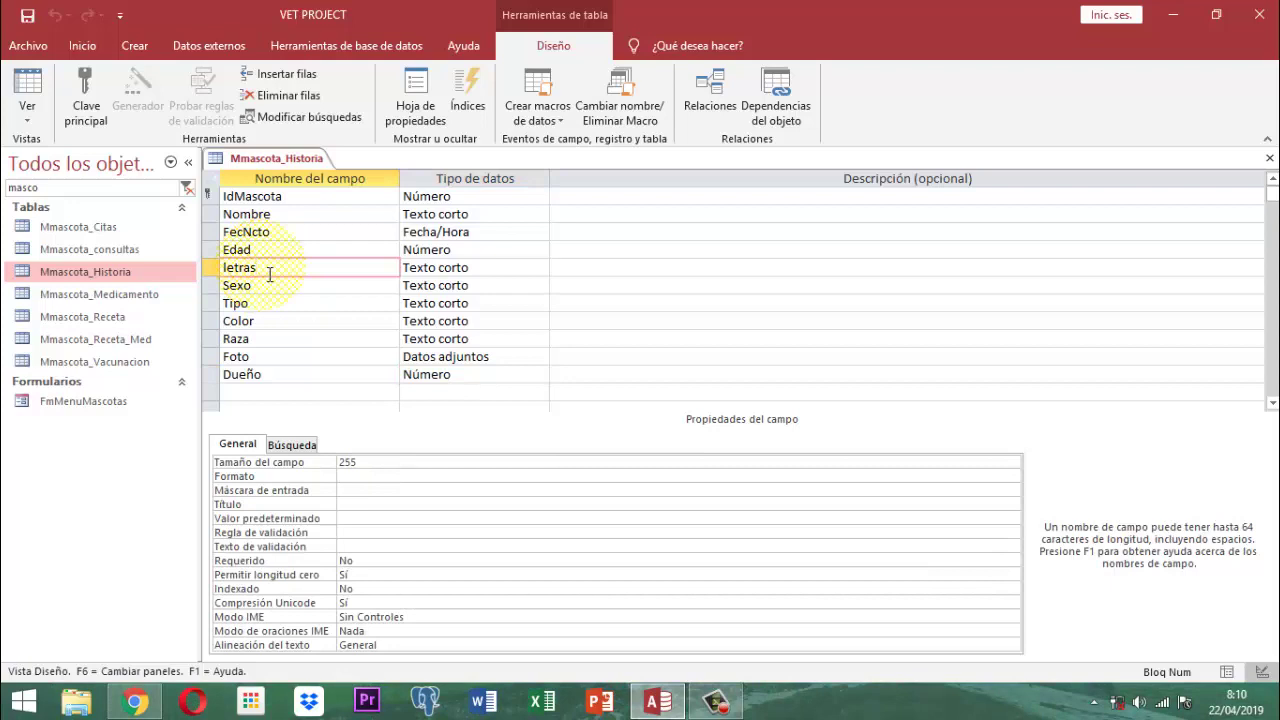
Set the letras field's Búsqueda display control to Cuadro combinado.
click(294, 446)
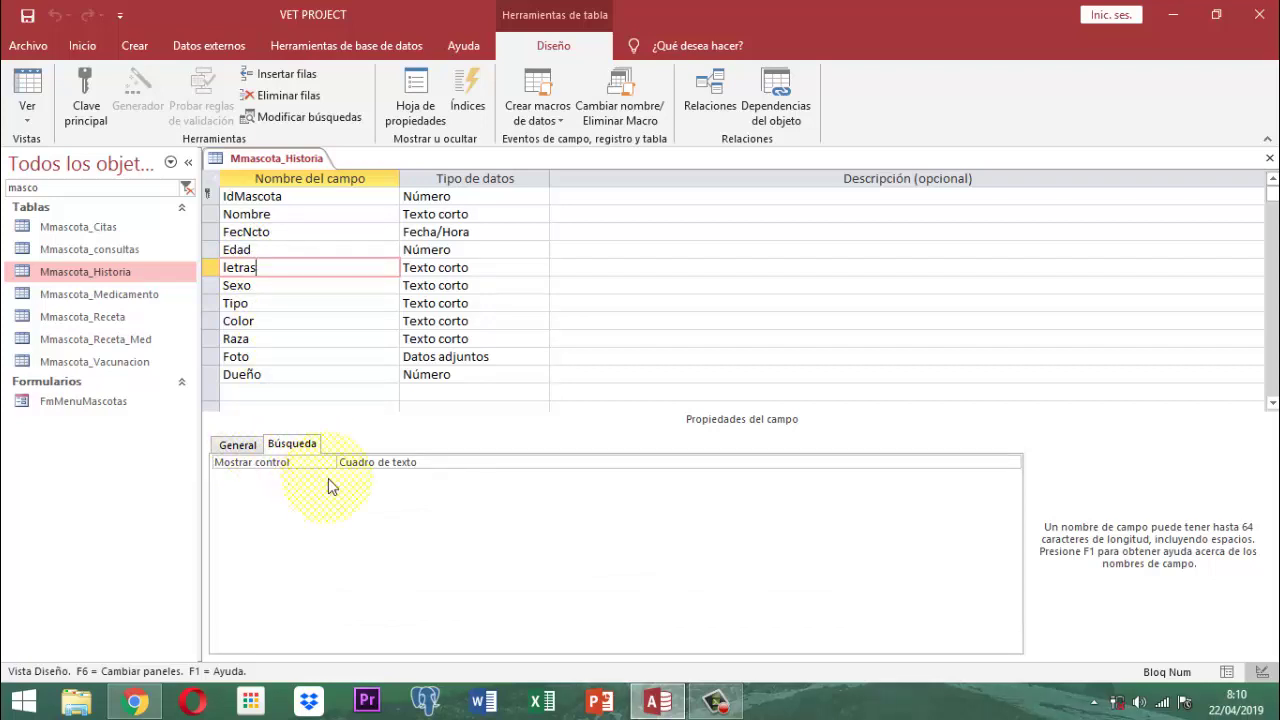
click(468, 463)
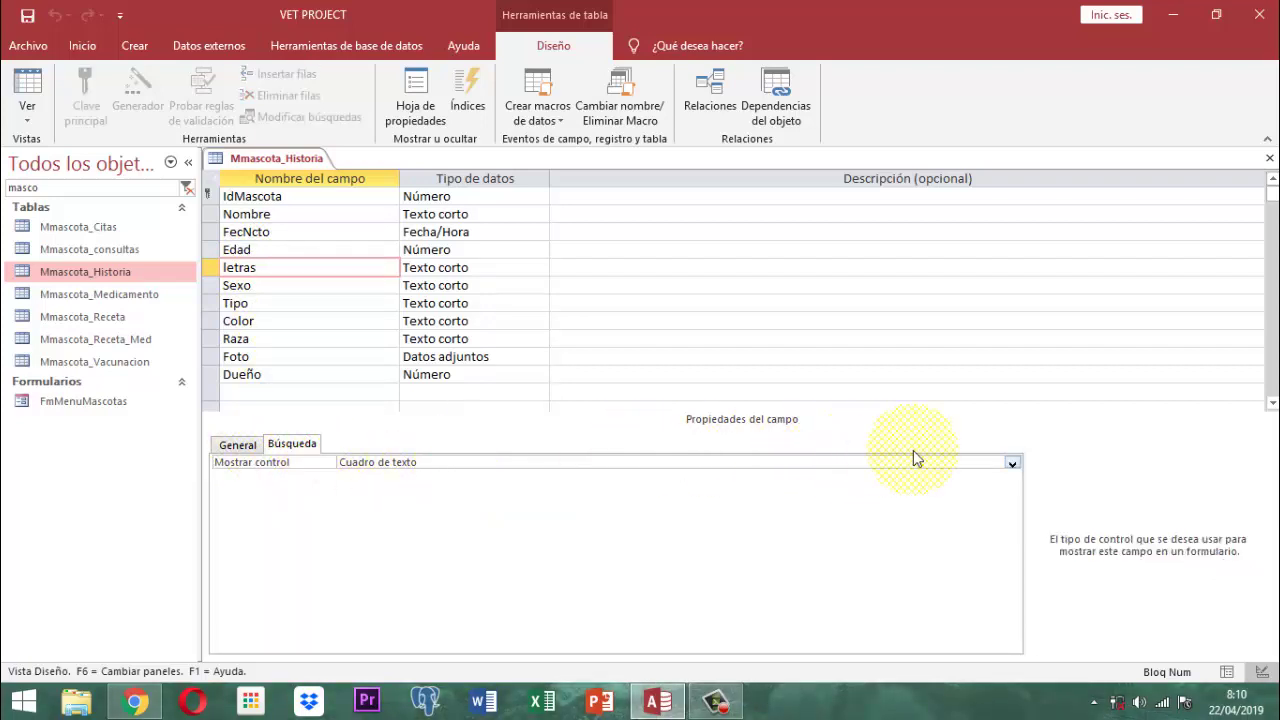
click(1012, 463)
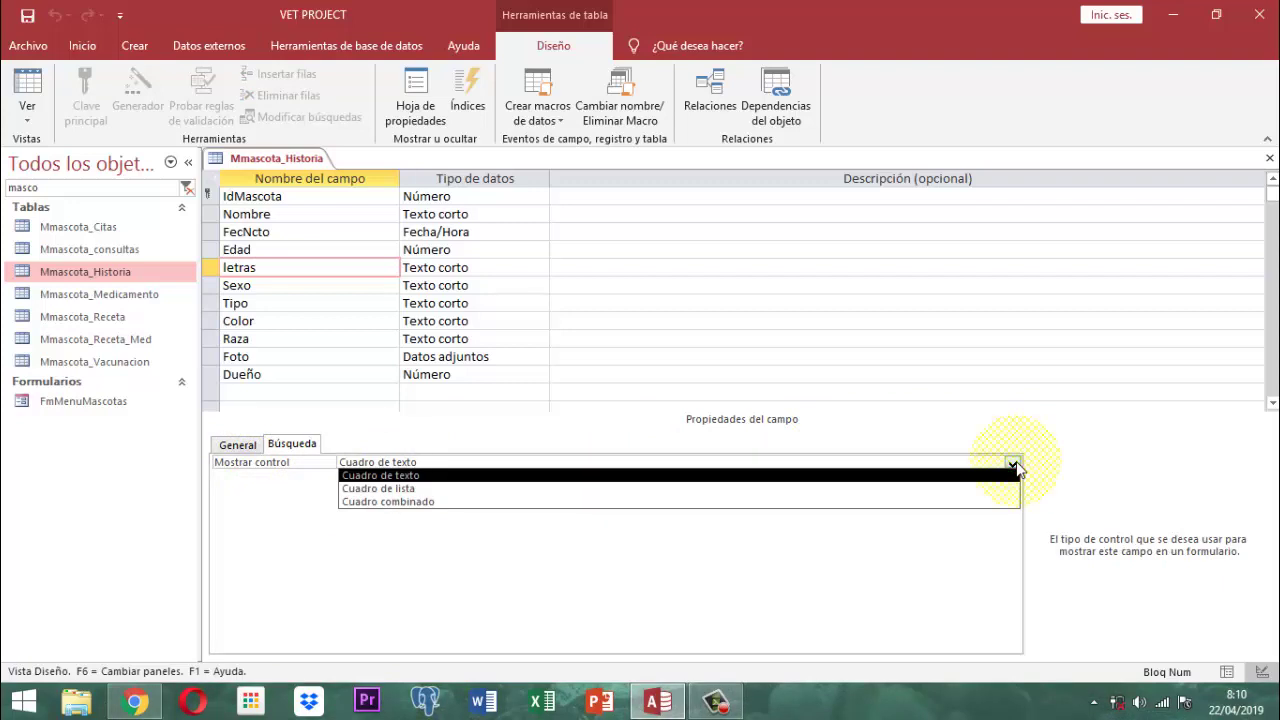
click(406, 505)
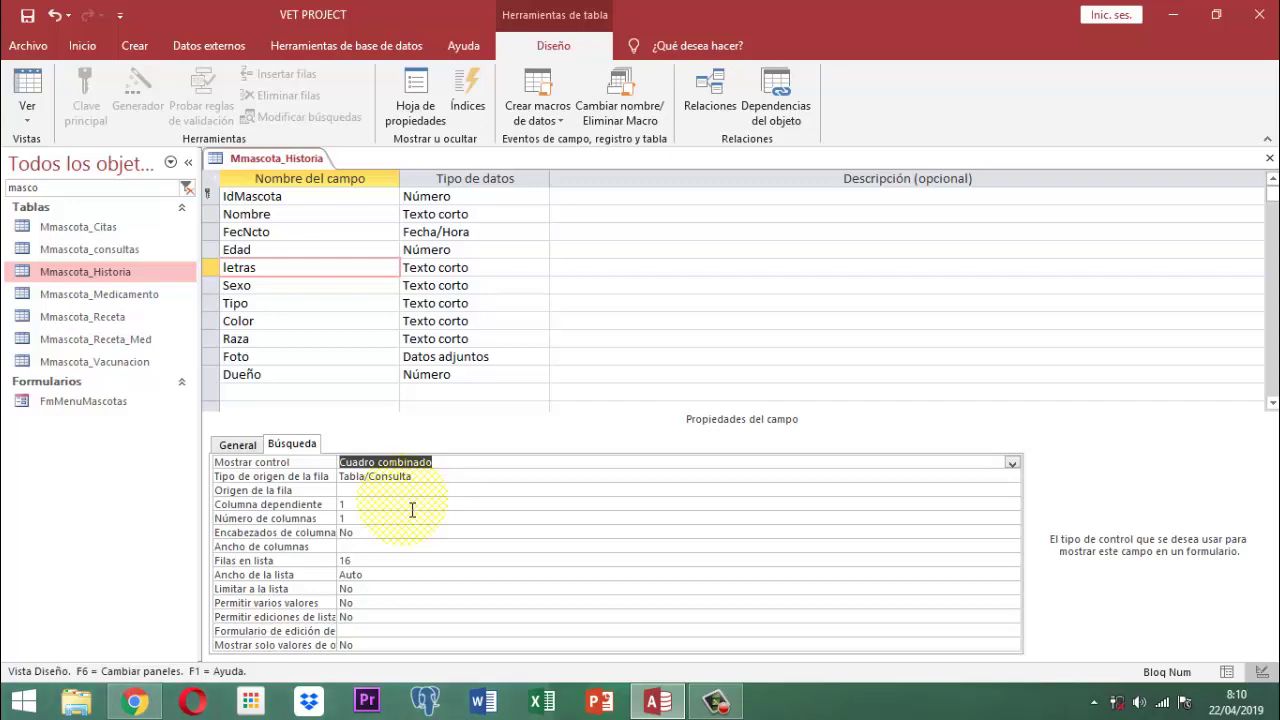
Set letras' row source type to Lista de valores, postponing the Malwarebytes prompt.
click(456, 479)
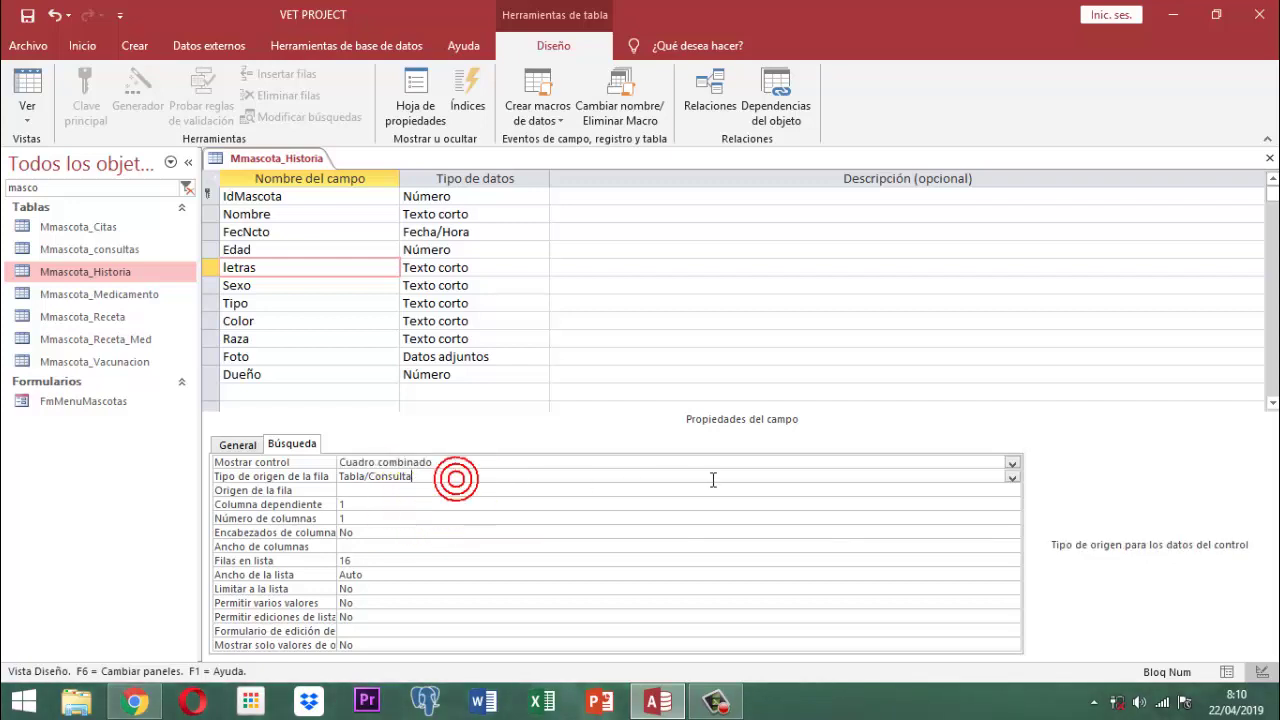
click(1011, 478)
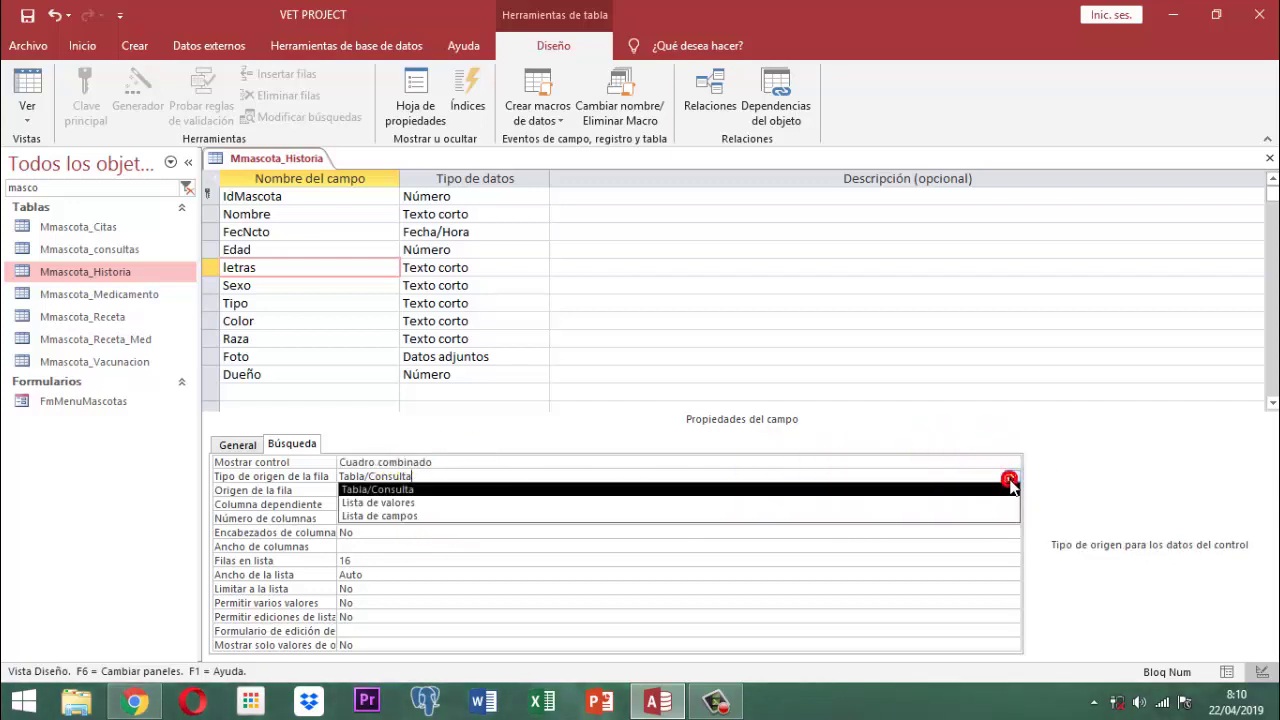
click(404, 505)
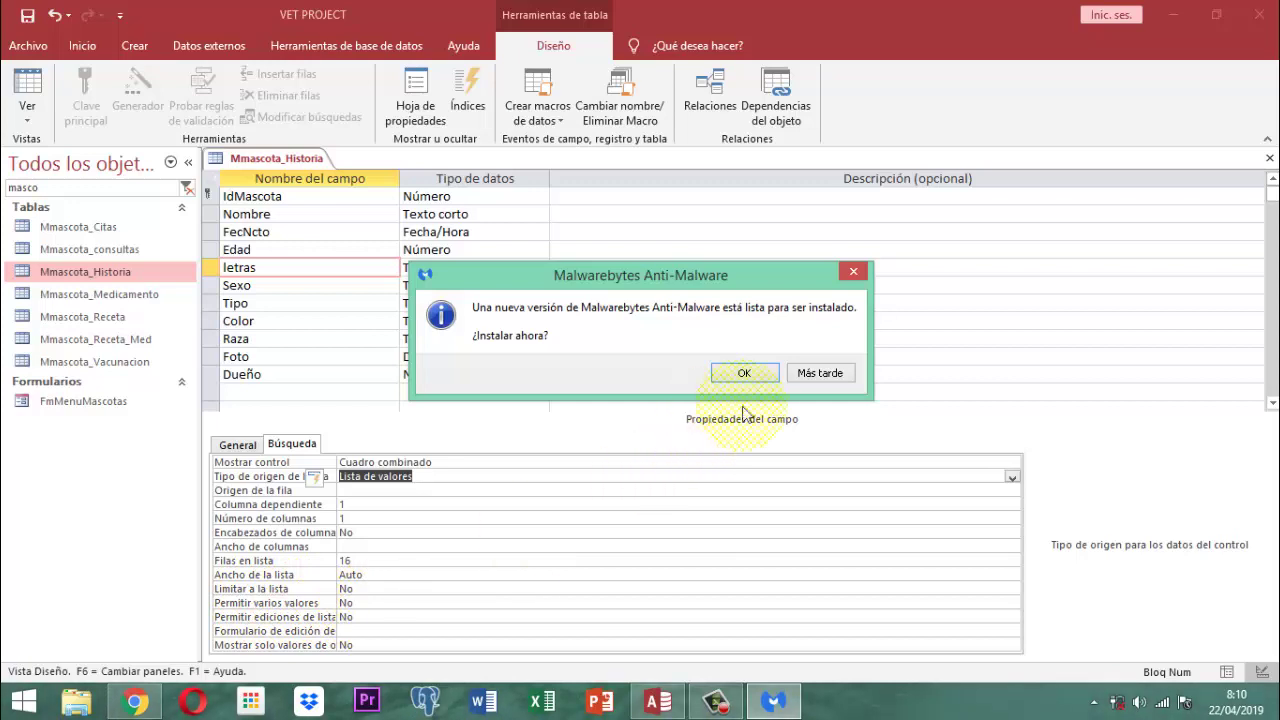
click(822, 373)
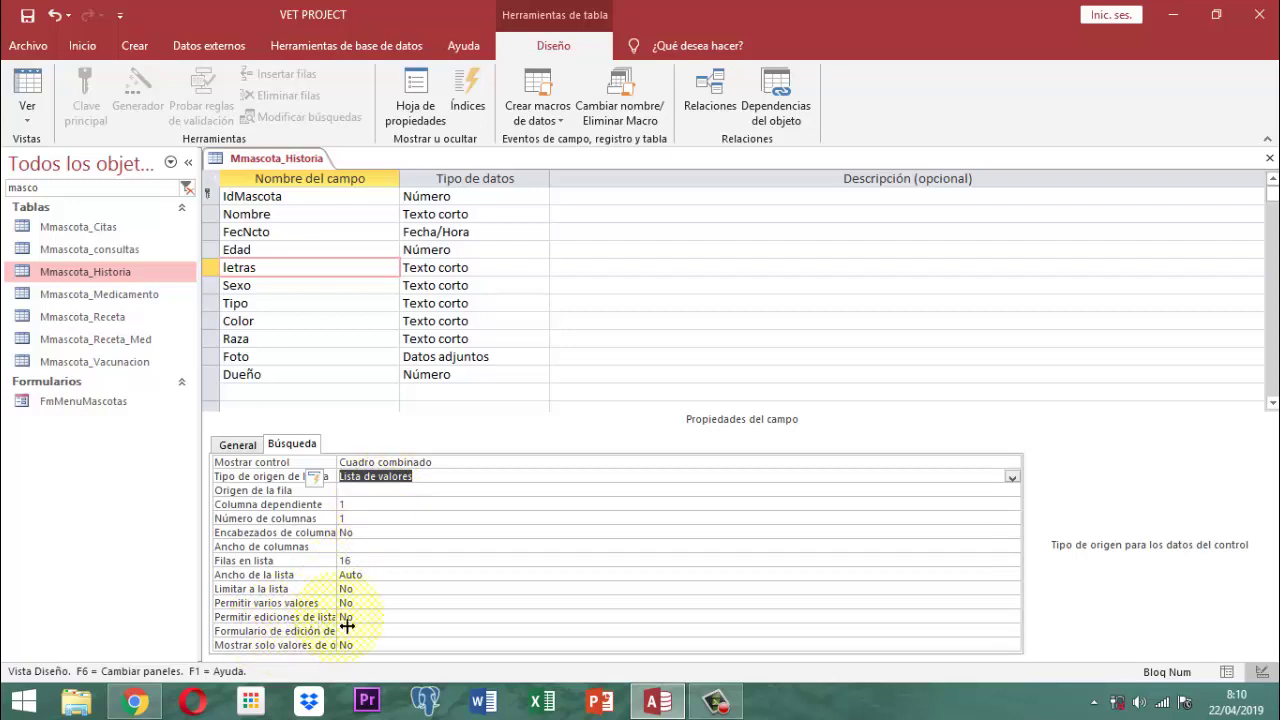
click(378, 490)
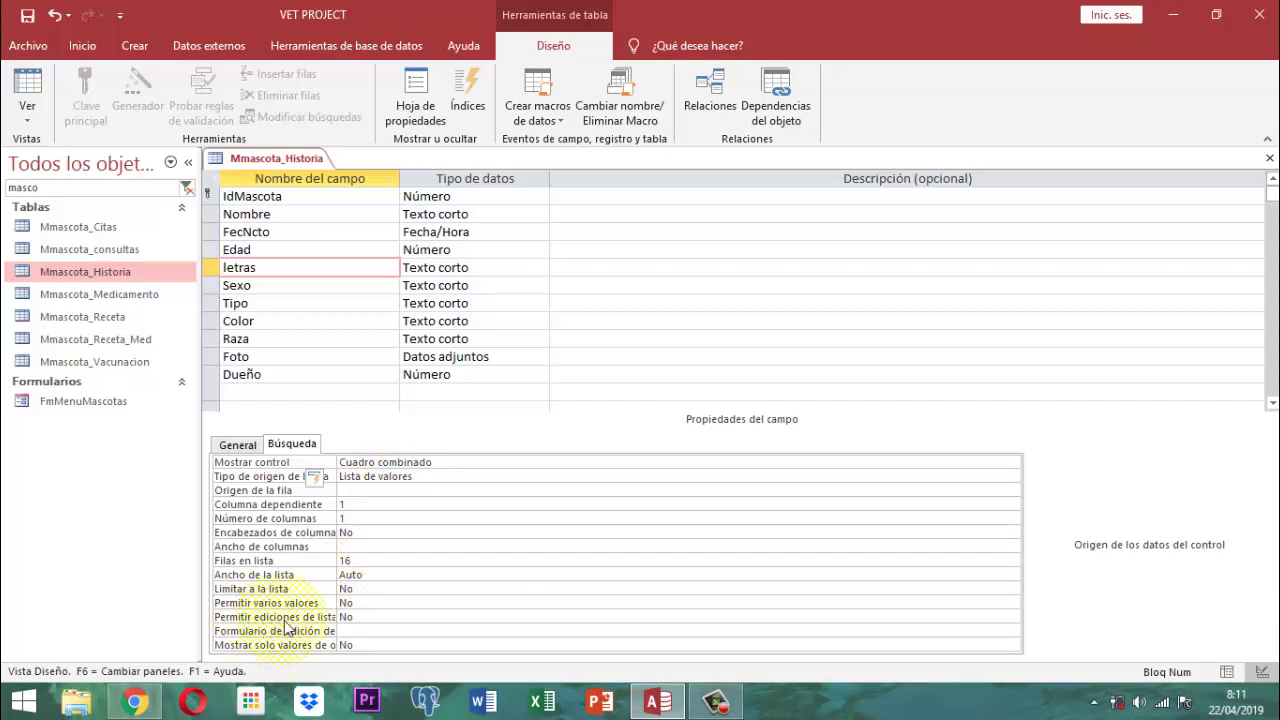
Set Permitir ediciones de lista to Sí for the letras field.
click(378, 614)
click(378, 614)
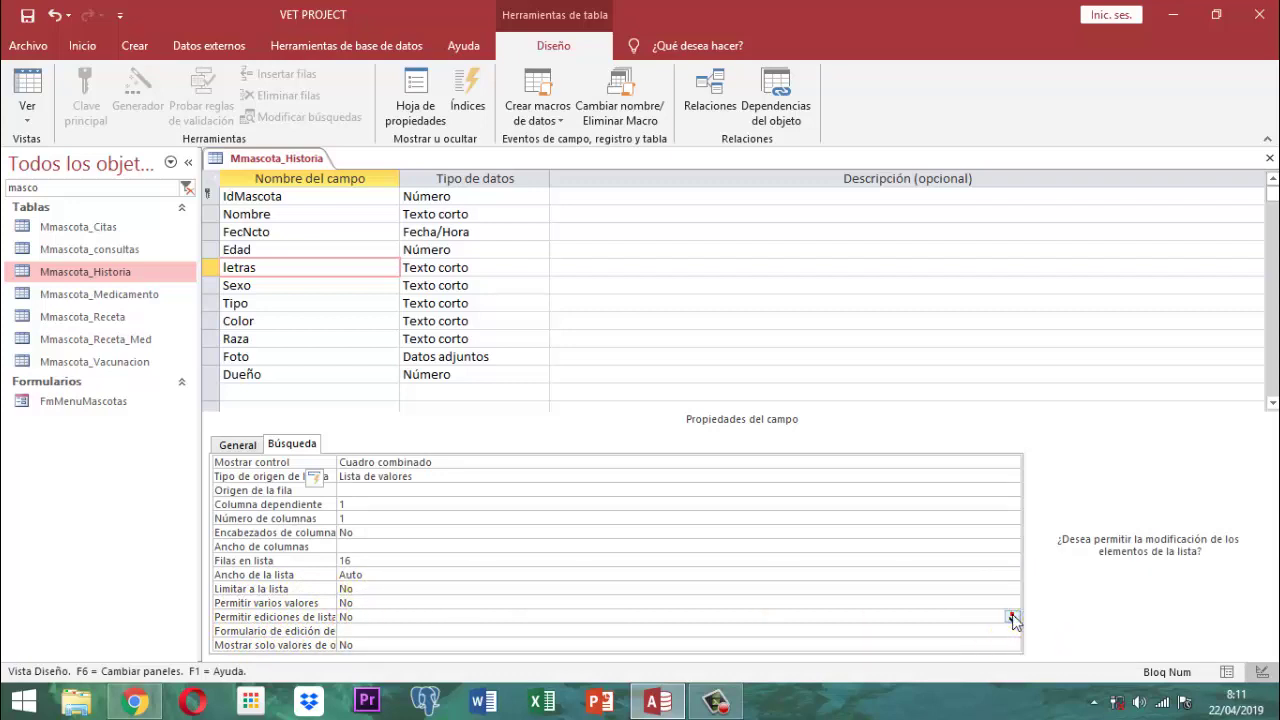
click(1012, 618)
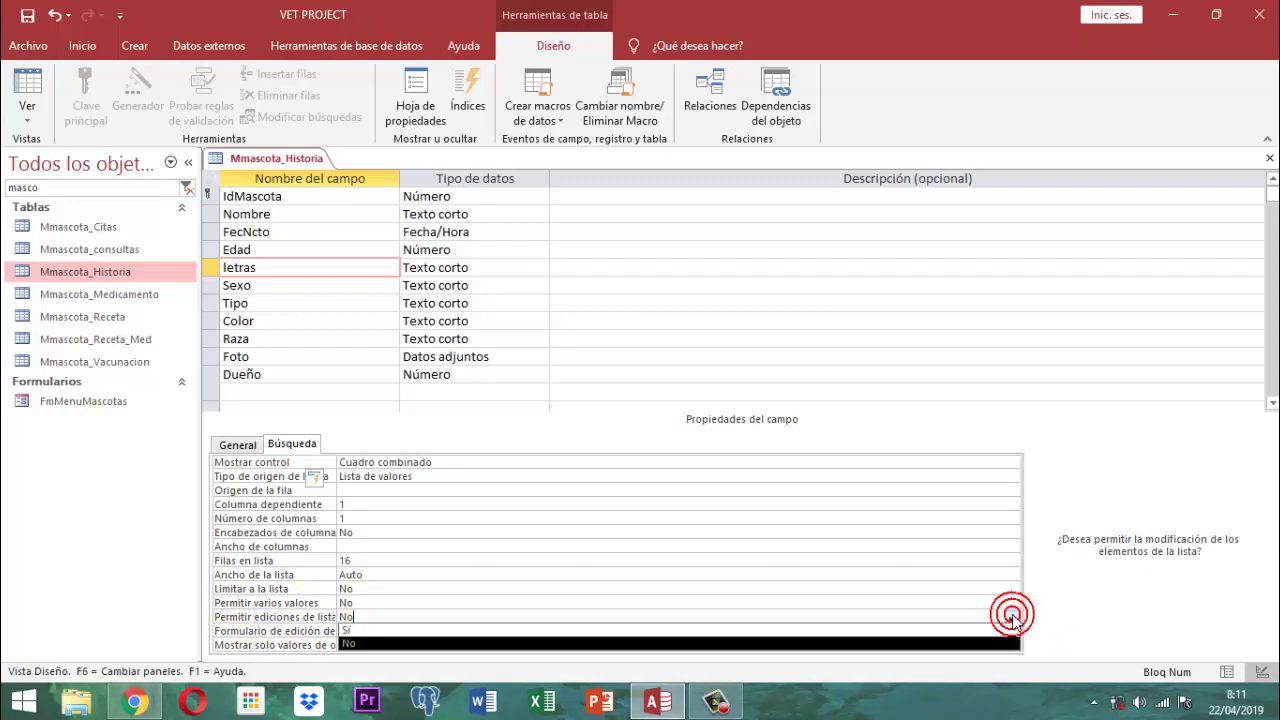
click(347, 632)
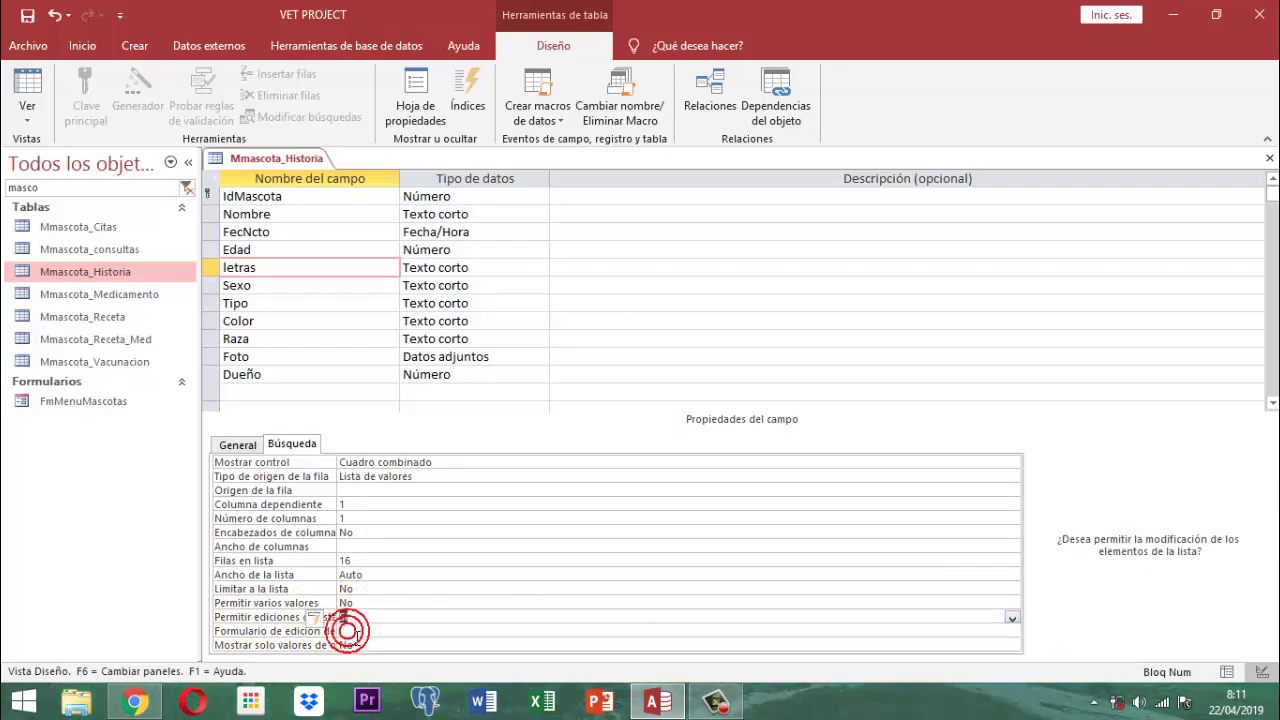
click(386, 492)
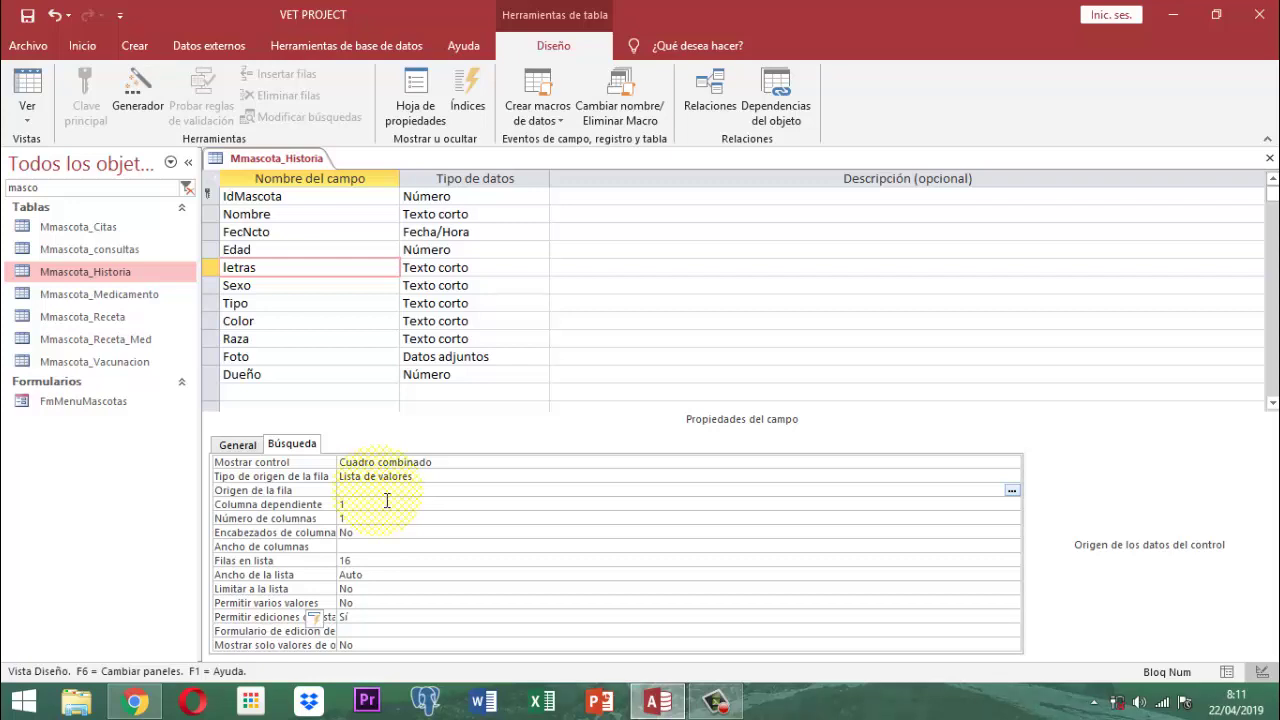
Toggle letras' Permitir ediciones de lista to No, then back to Sí.
click(370, 620)
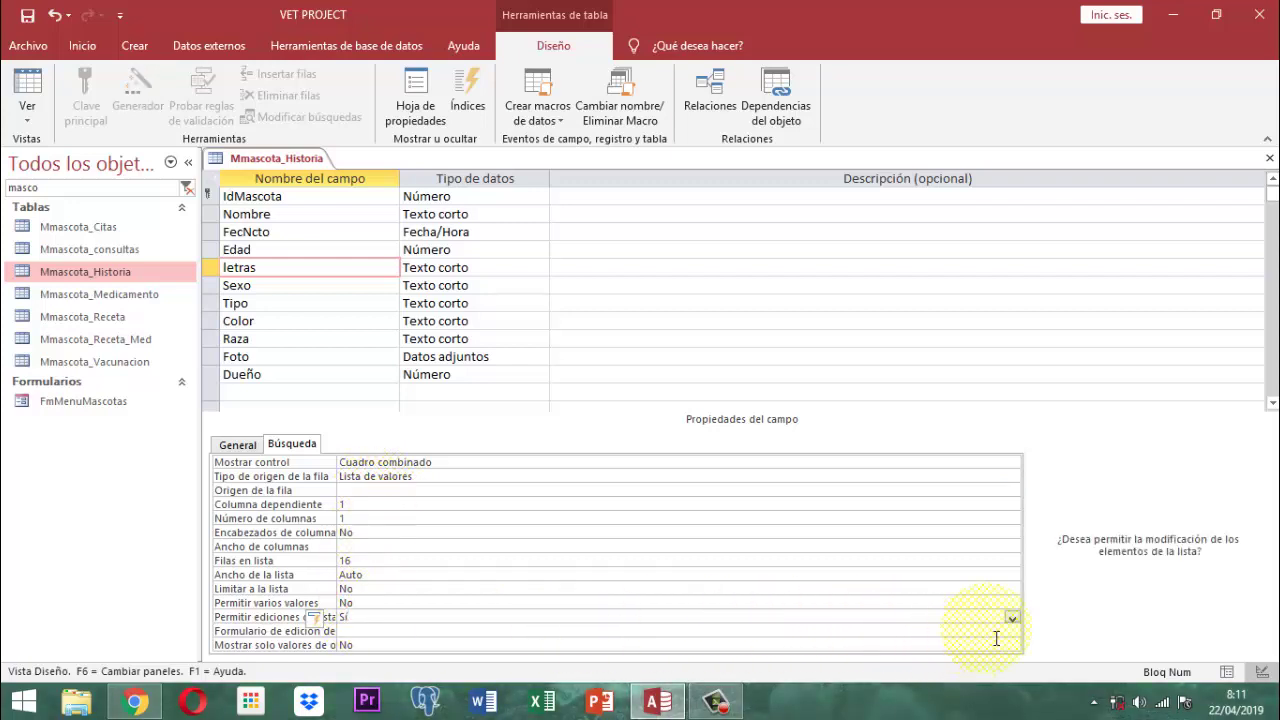
click(1012, 619)
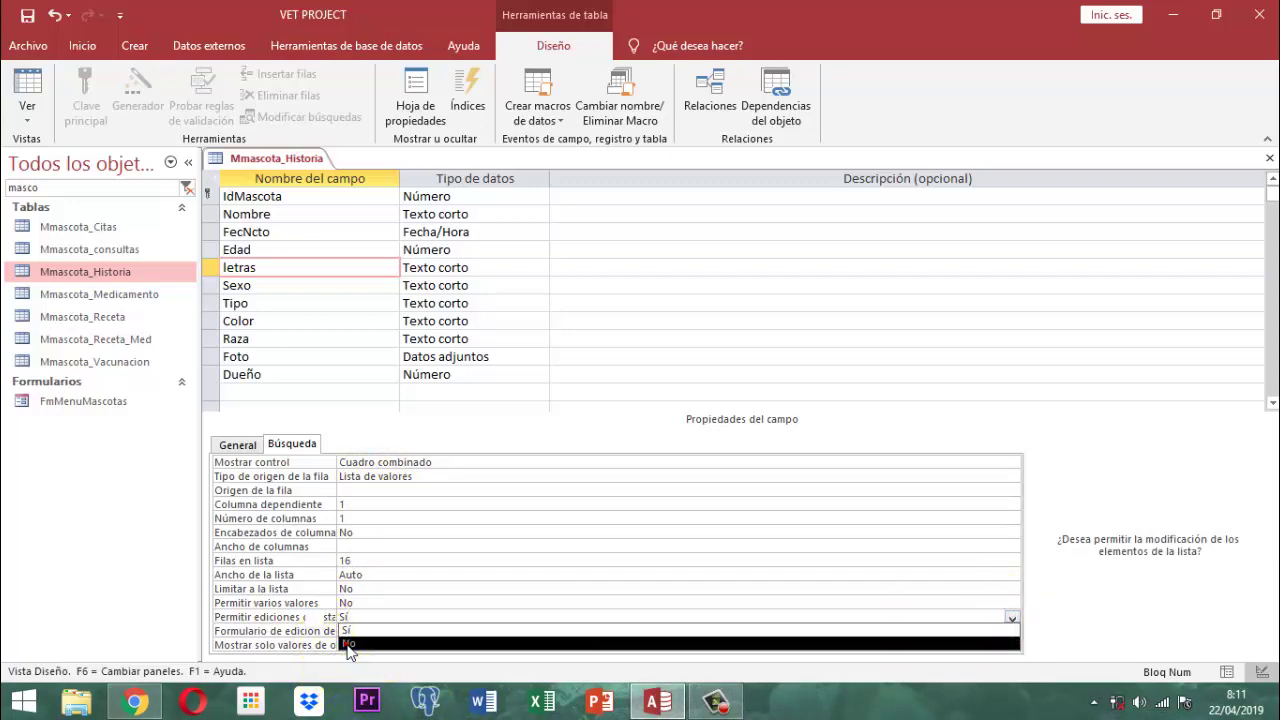
click(348, 644)
click(379, 491)
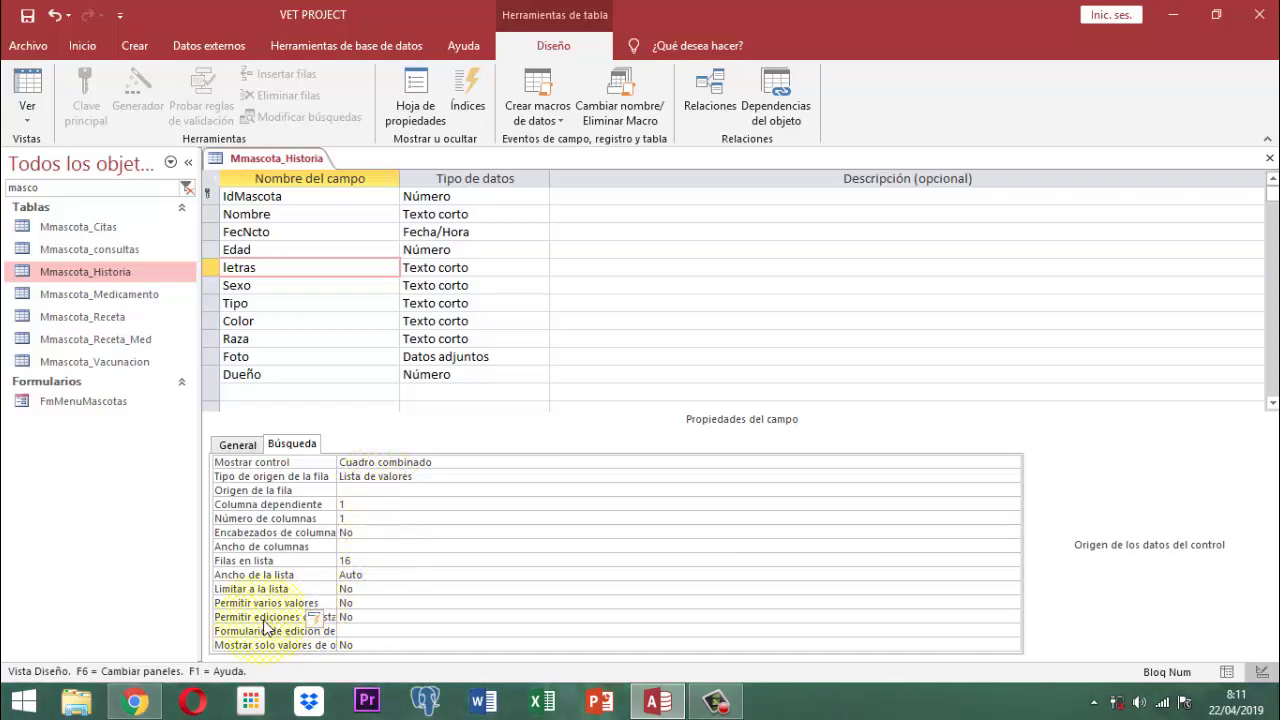
click(385, 617)
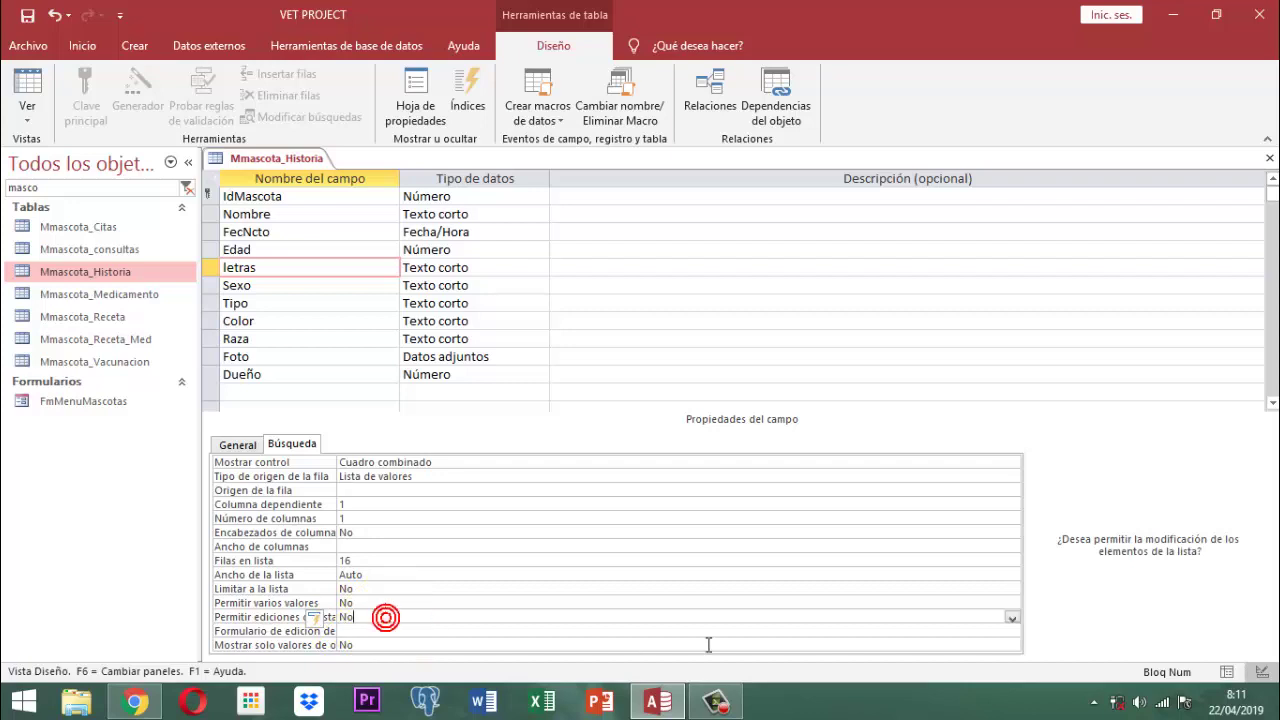
click(1012, 618)
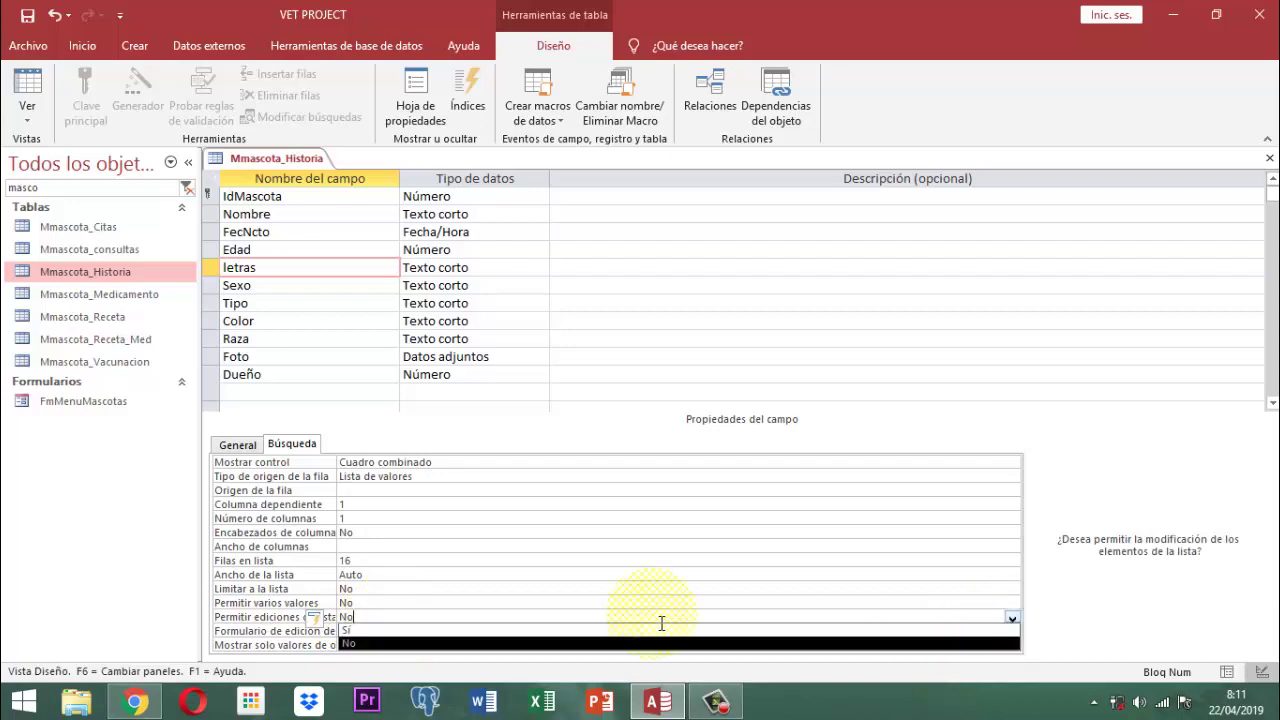
click(390, 631)
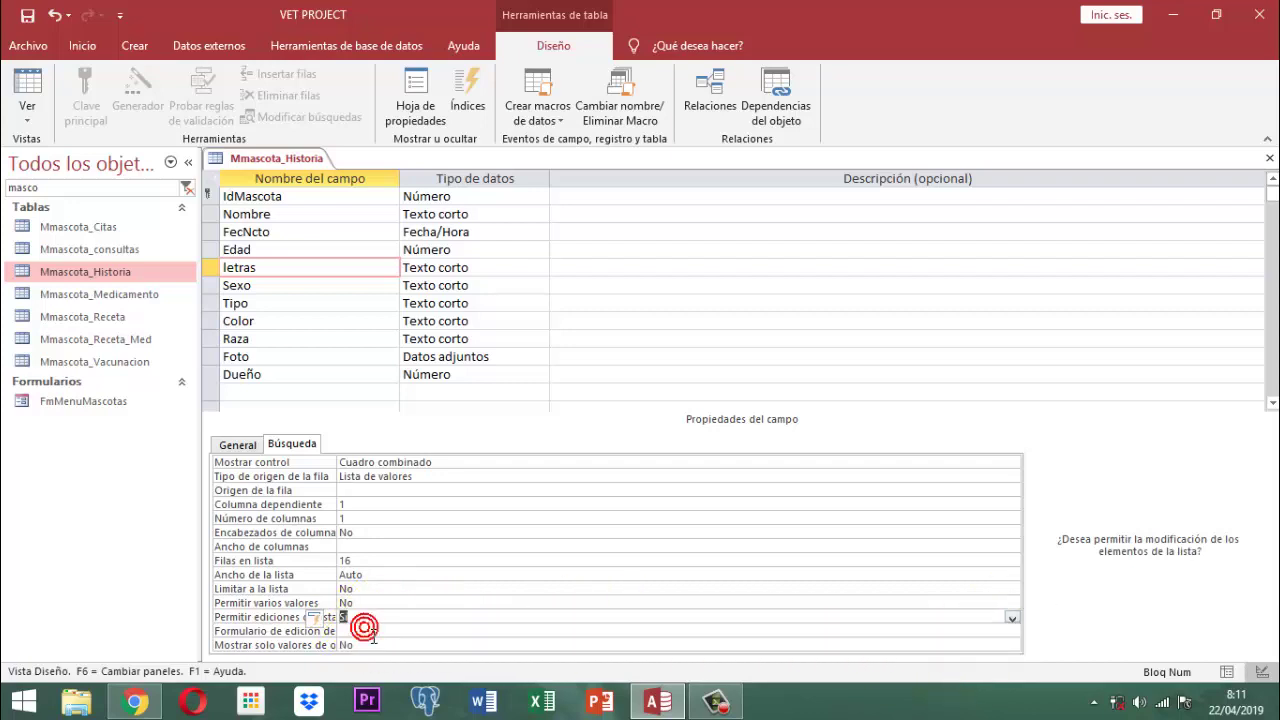
click(370, 489)
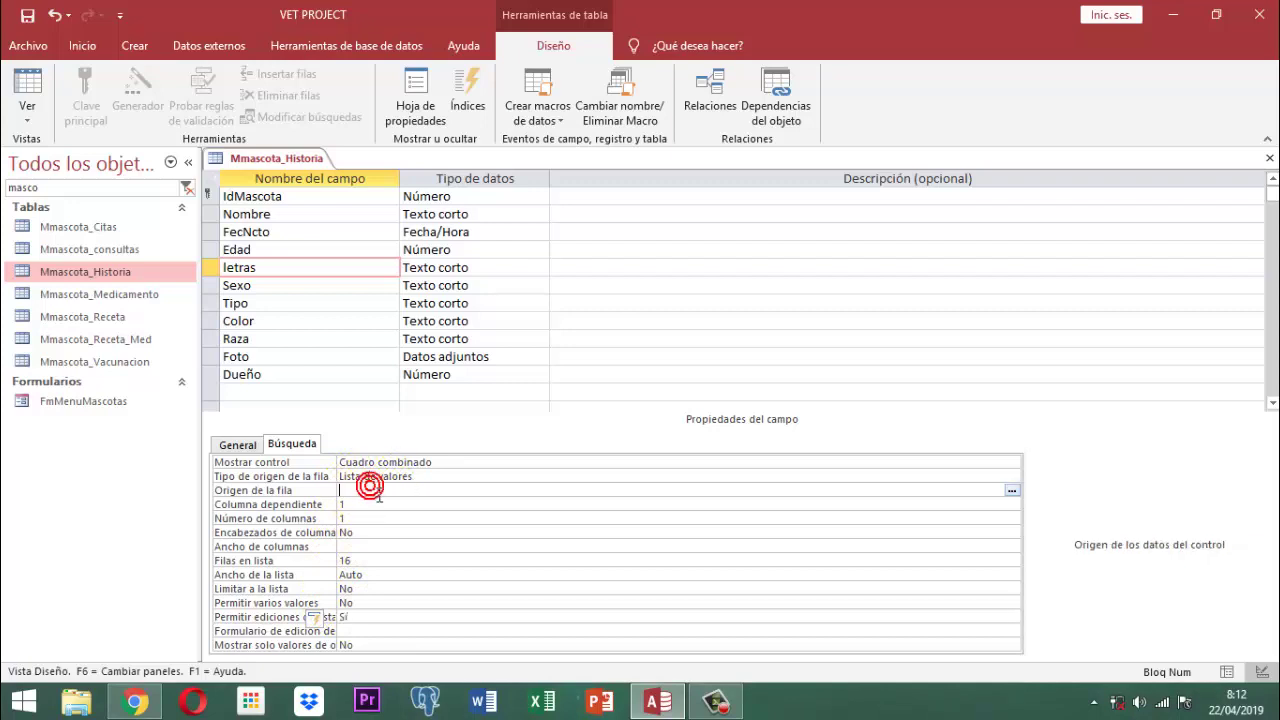
Enter DIAS, MESES and AÑOS as the letras list items and confirm.
click(1012, 492)
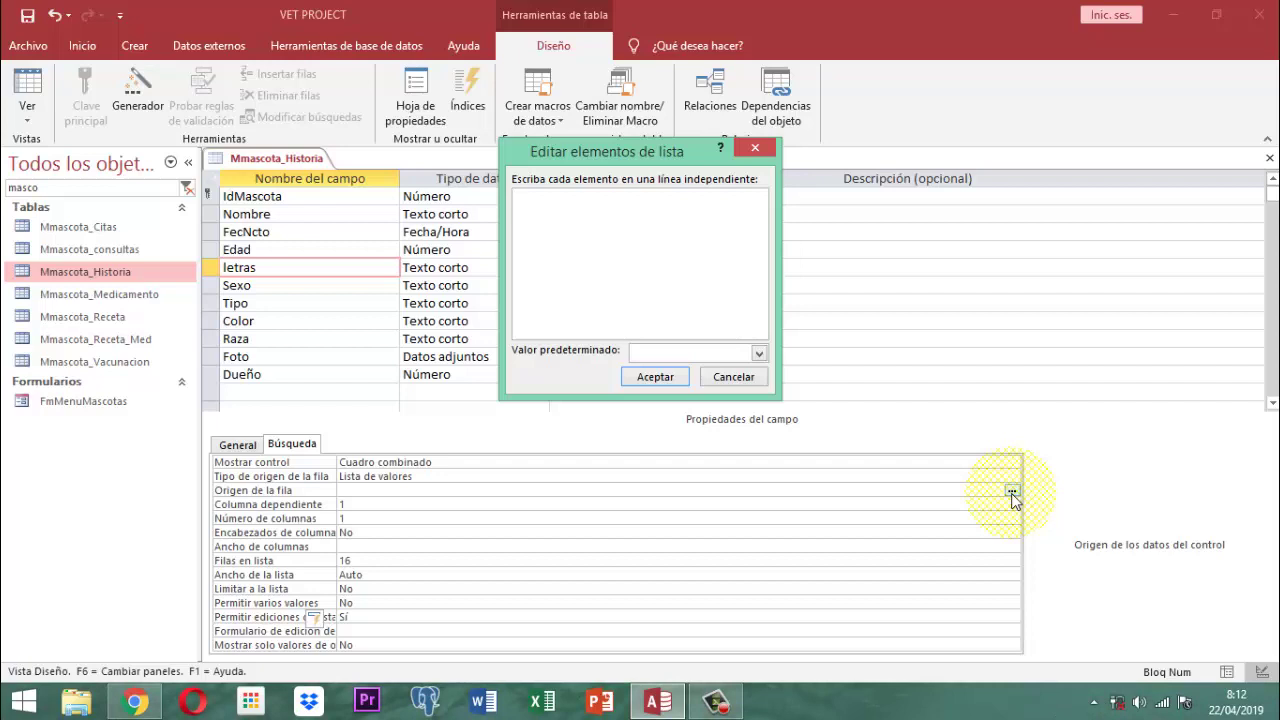
key(Caps_Lock)
text(DIAS)
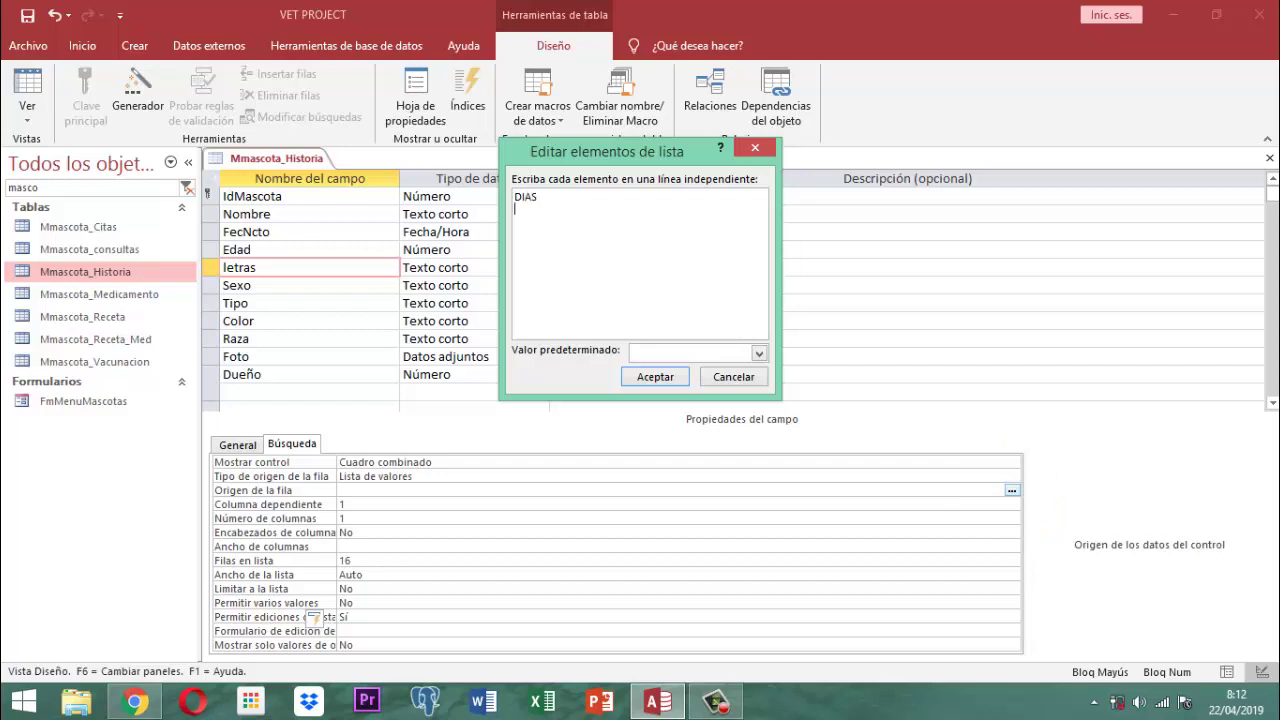
key(Return)
text(MESES )
text(AÑOS)
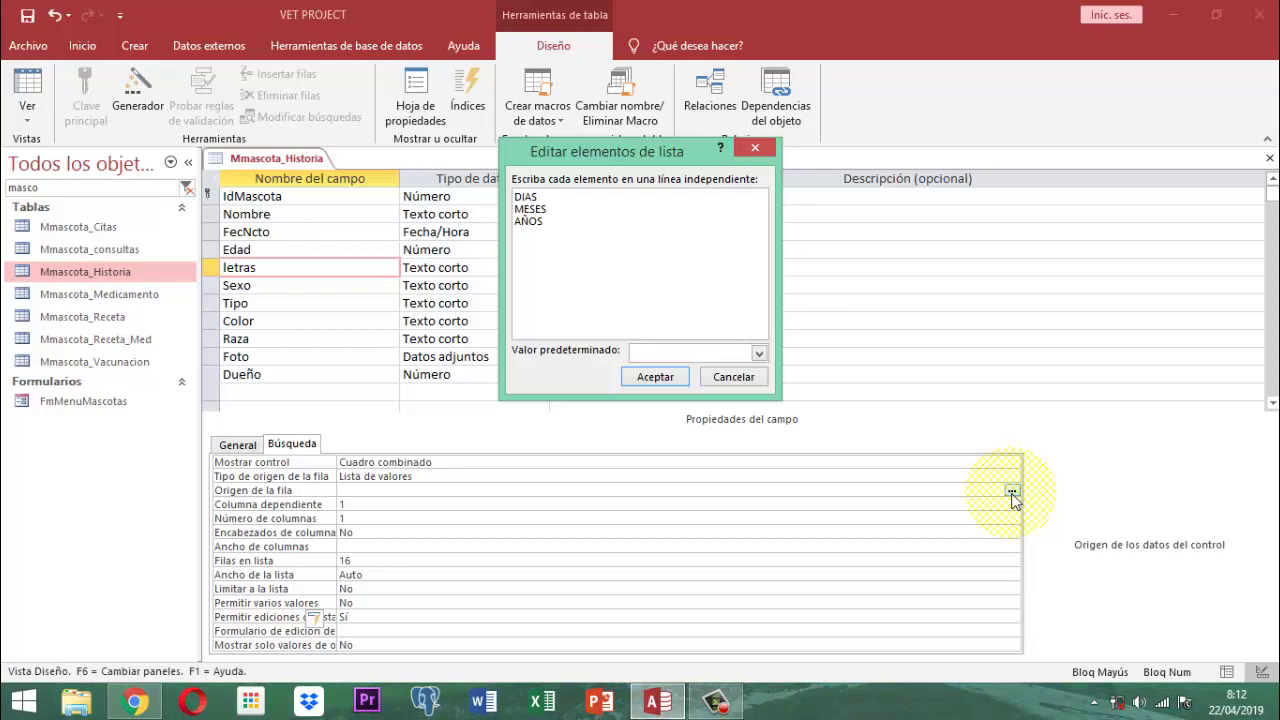
click(655, 377)
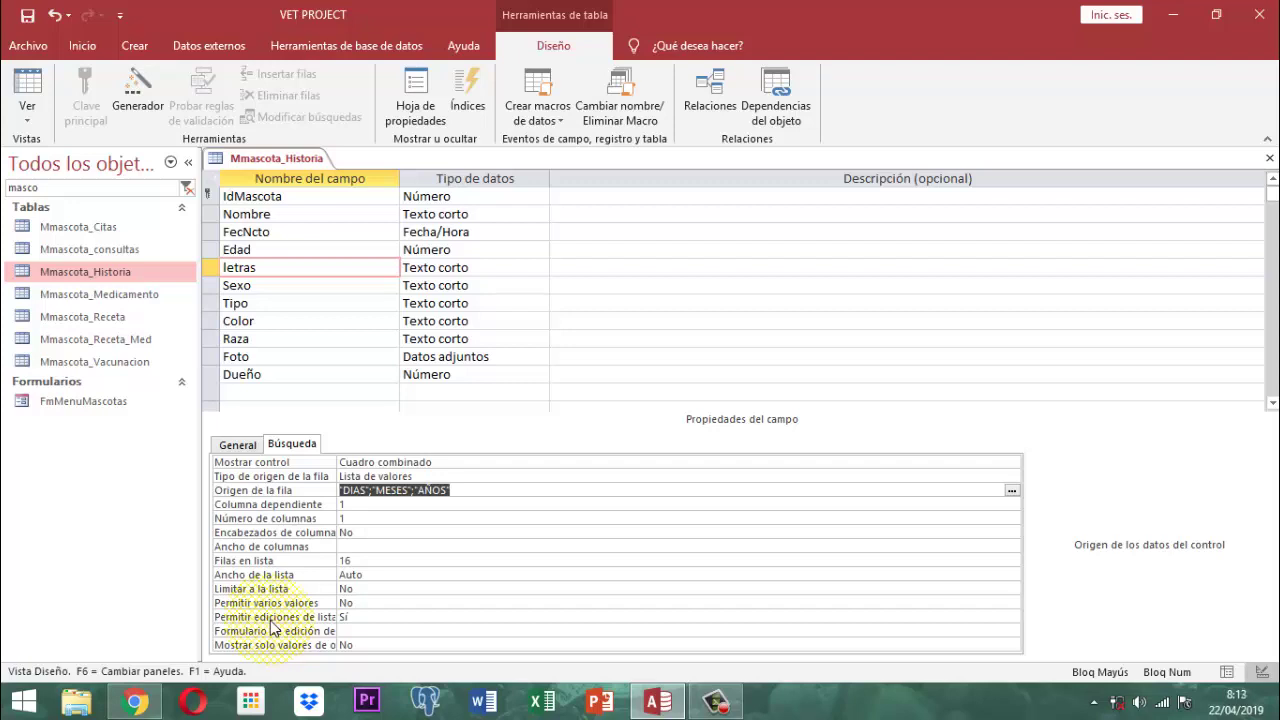
Set letras' Permitir ediciones de lista to No.
click(372, 618)
click(1012, 617)
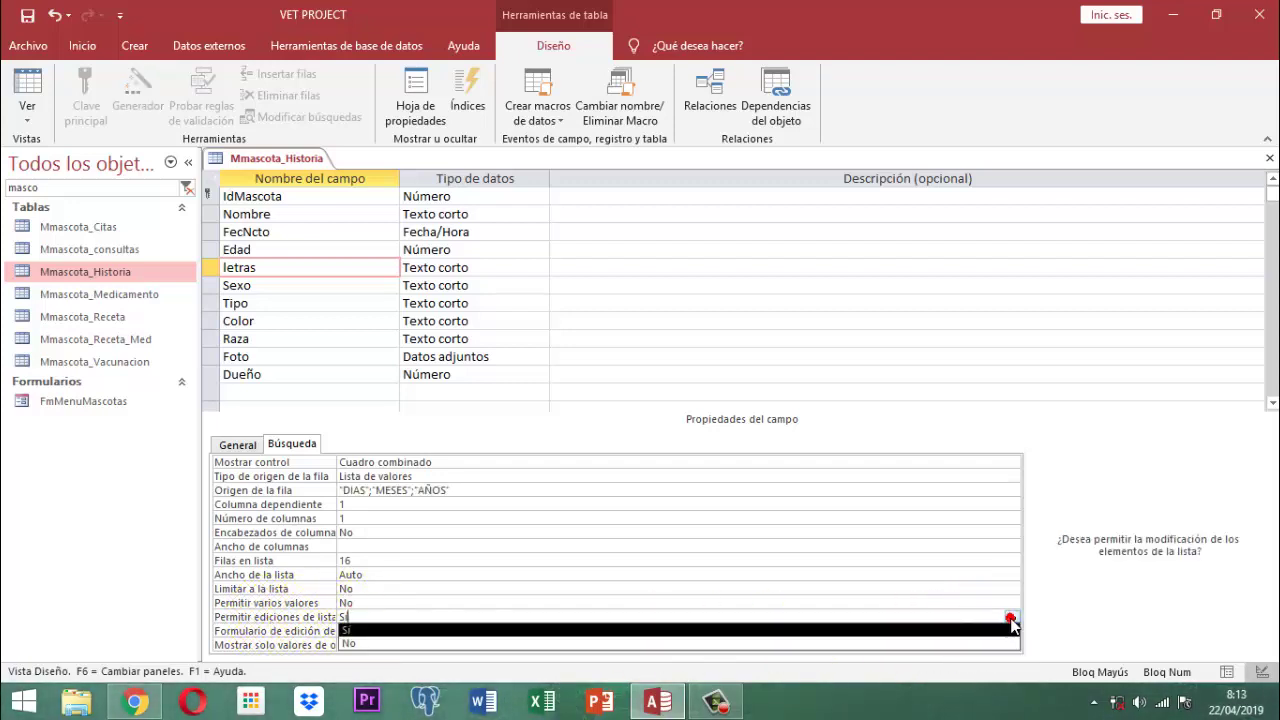
click(353, 645)
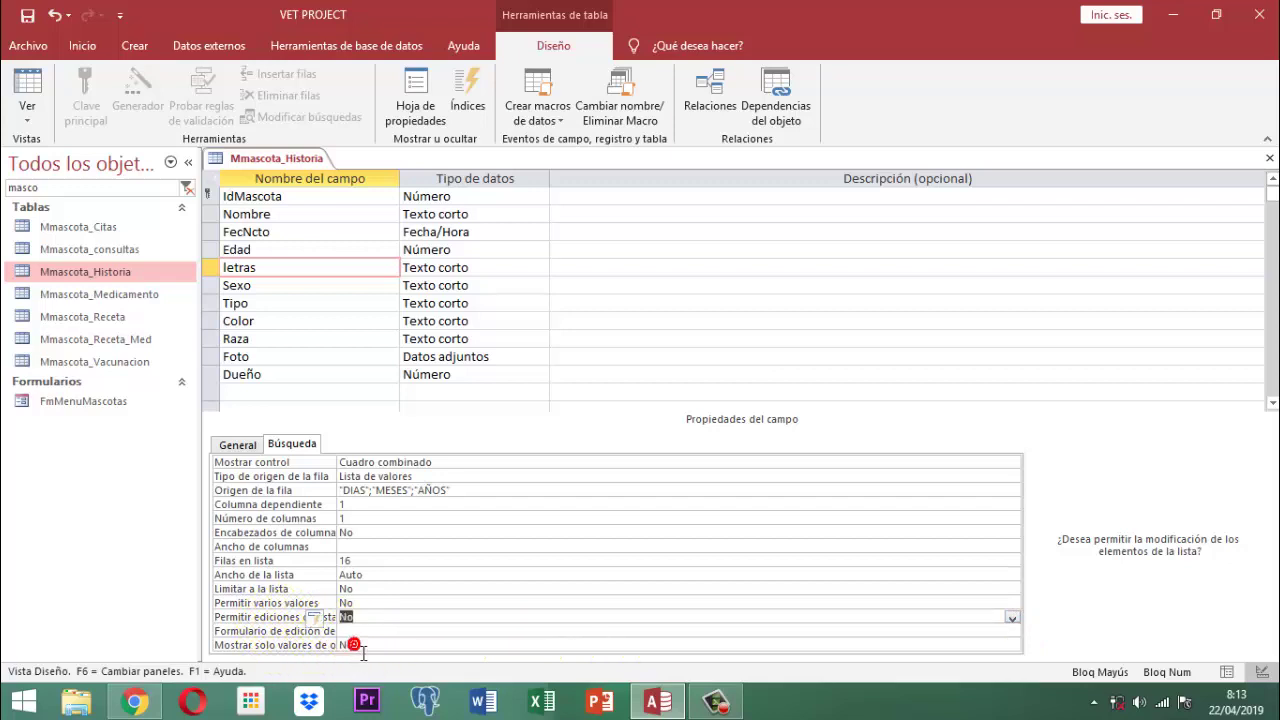
click(543, 490)
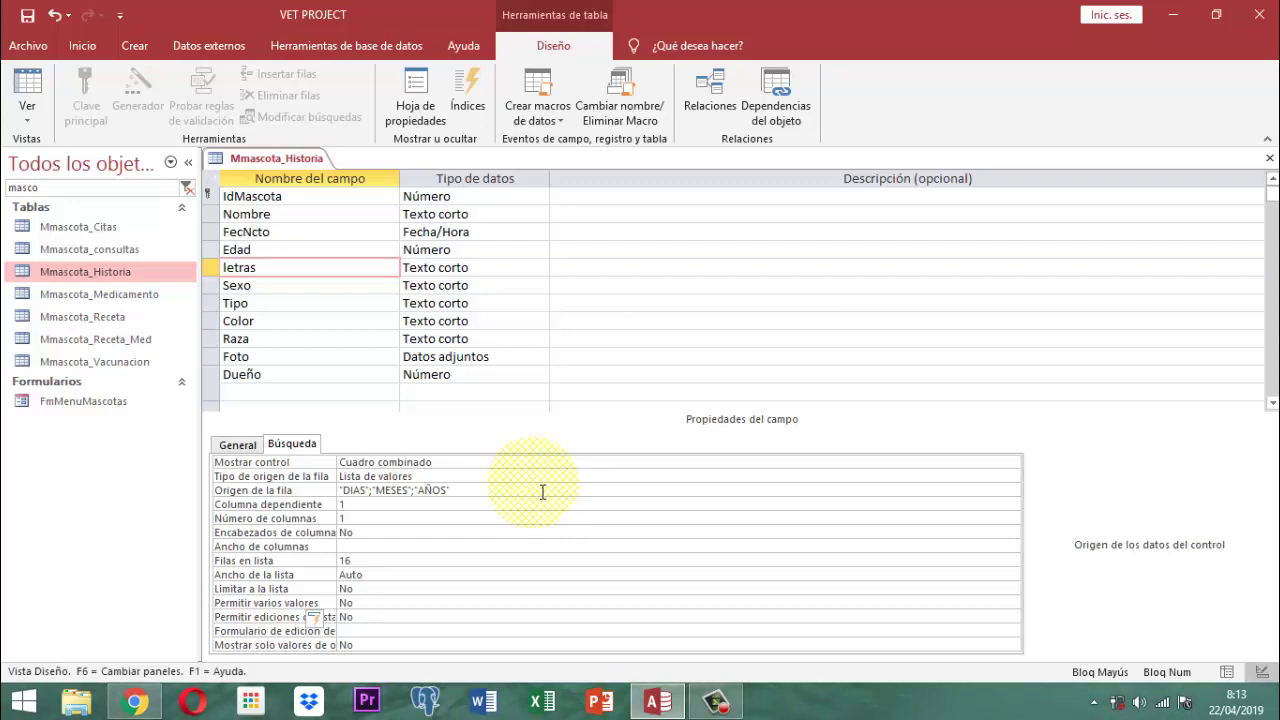
Make Sexo a Cuadro combinado with row source type Lista de valores.
click(297, 289)
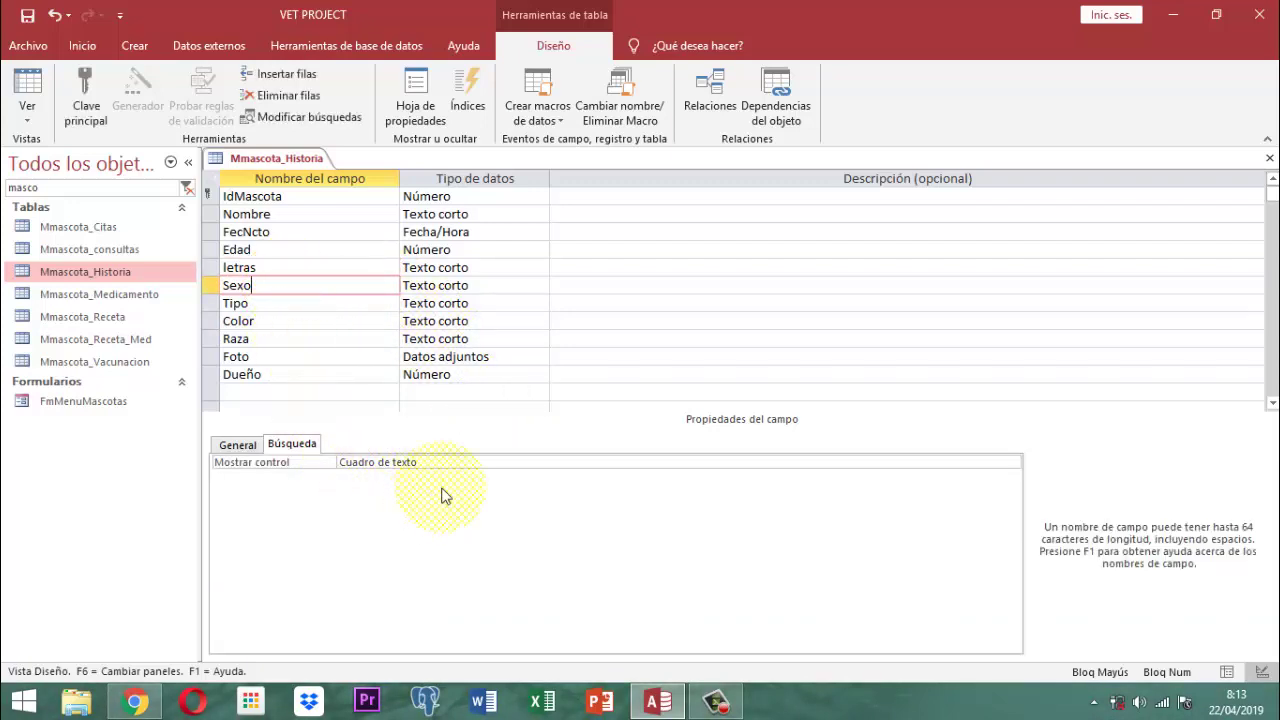
click(470, 464)
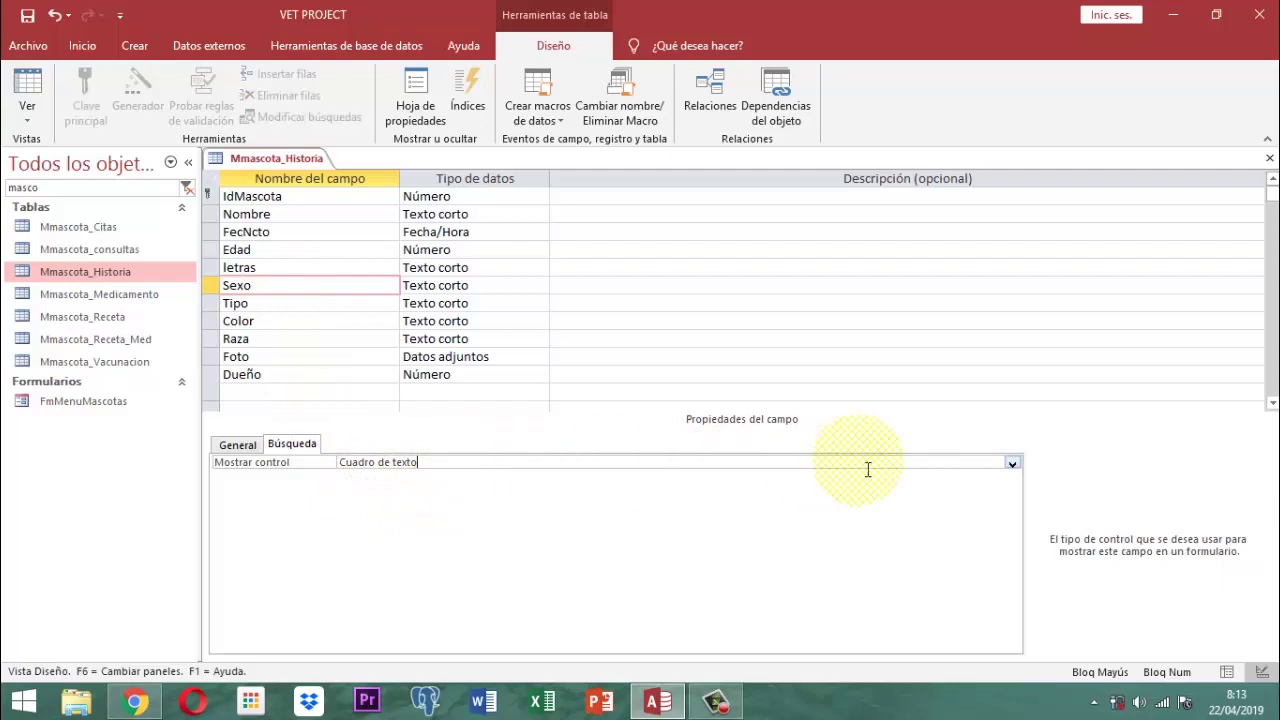
click(1012, 468)
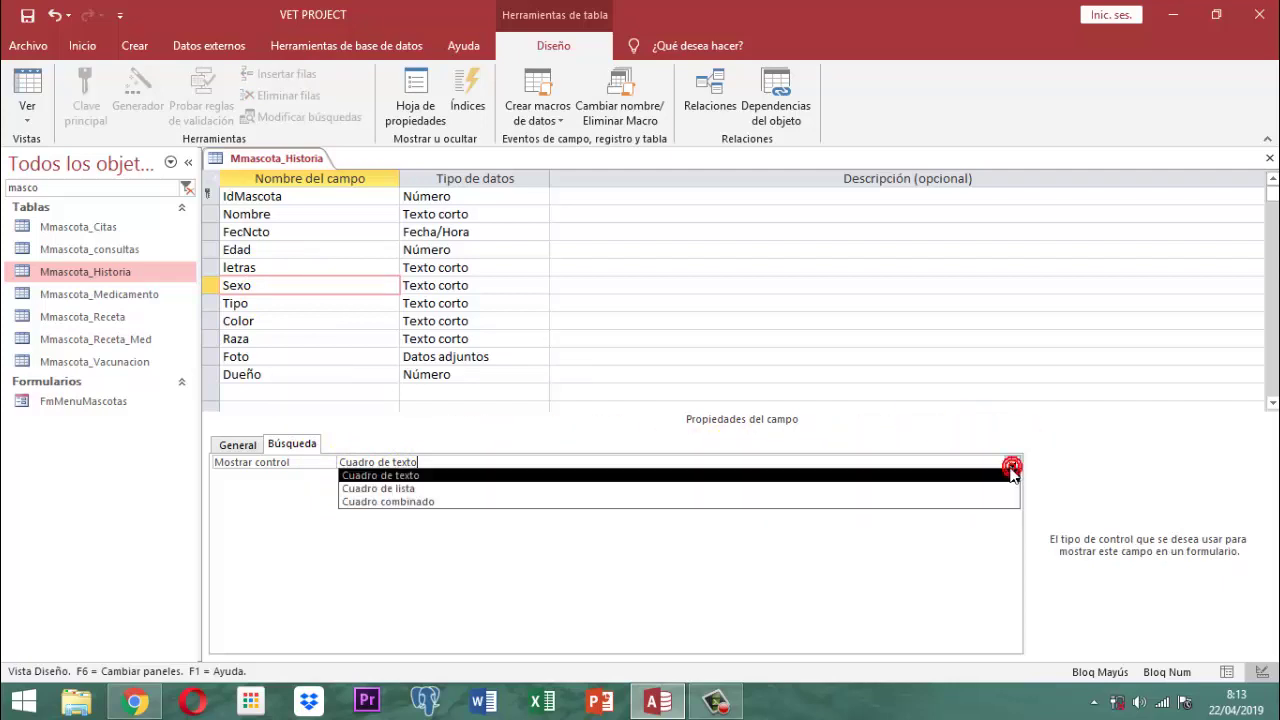
click(421, 502)
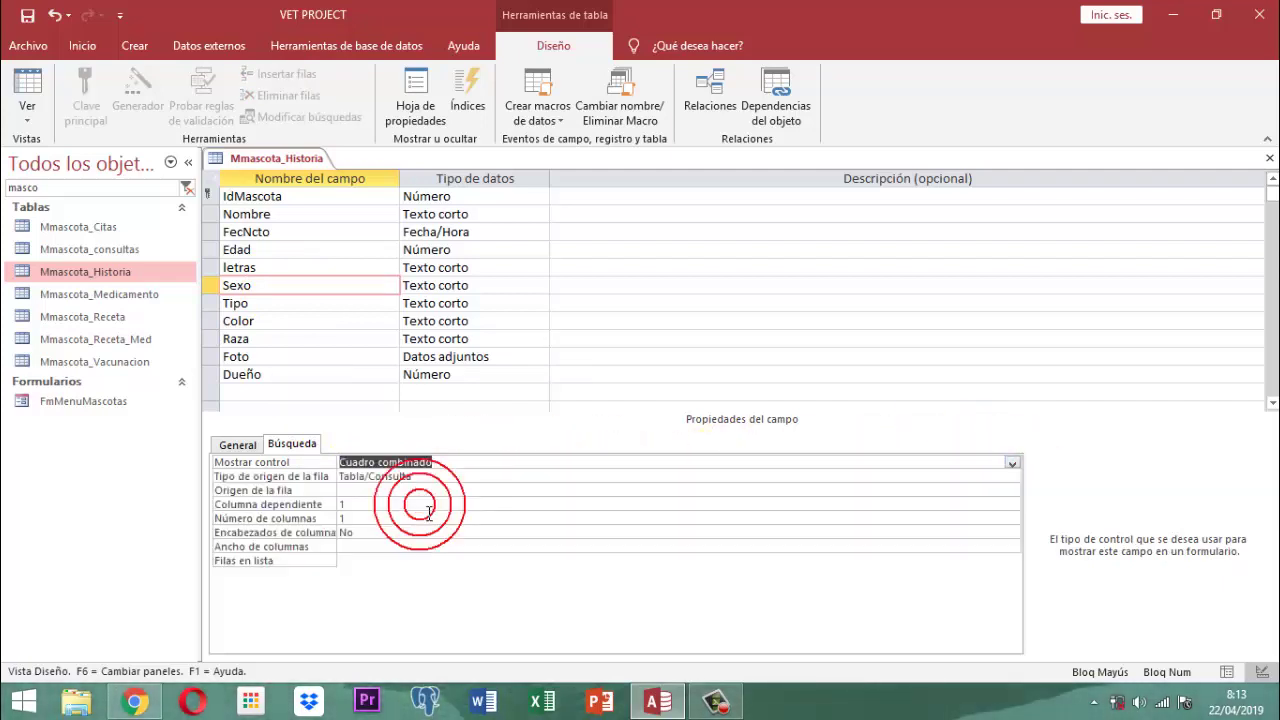
click(428, 478)
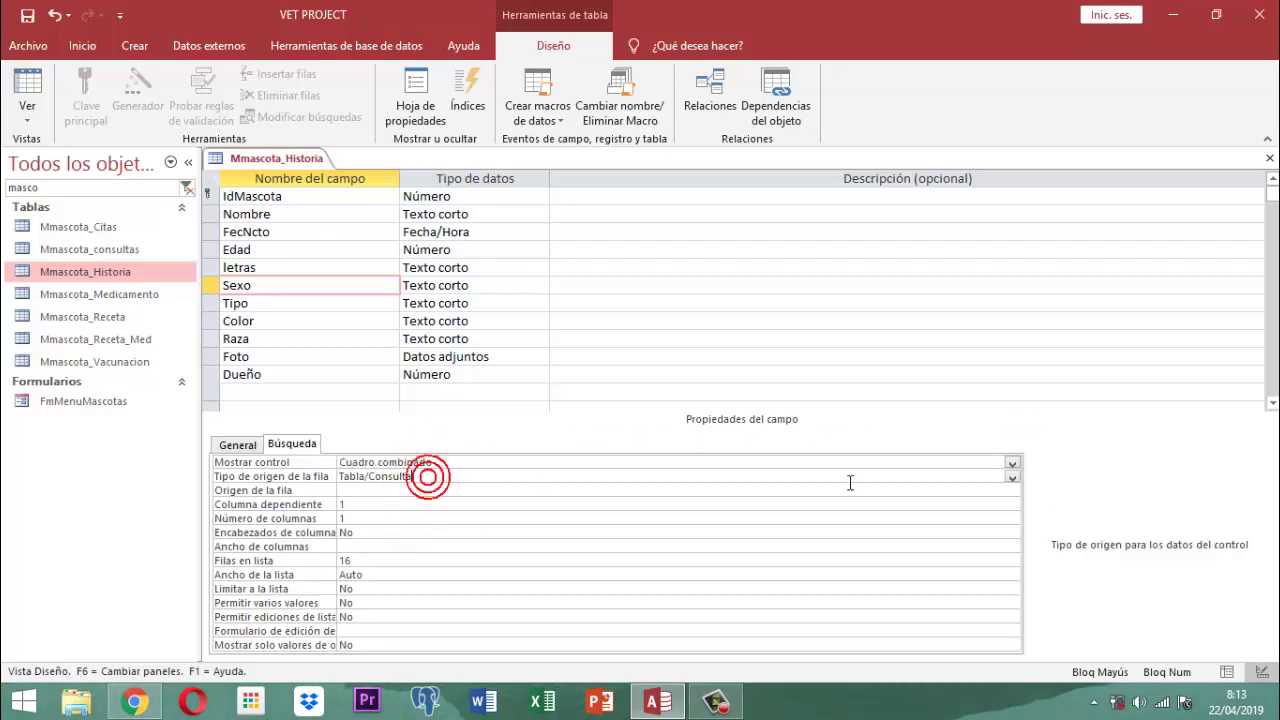
click(1013, 474)
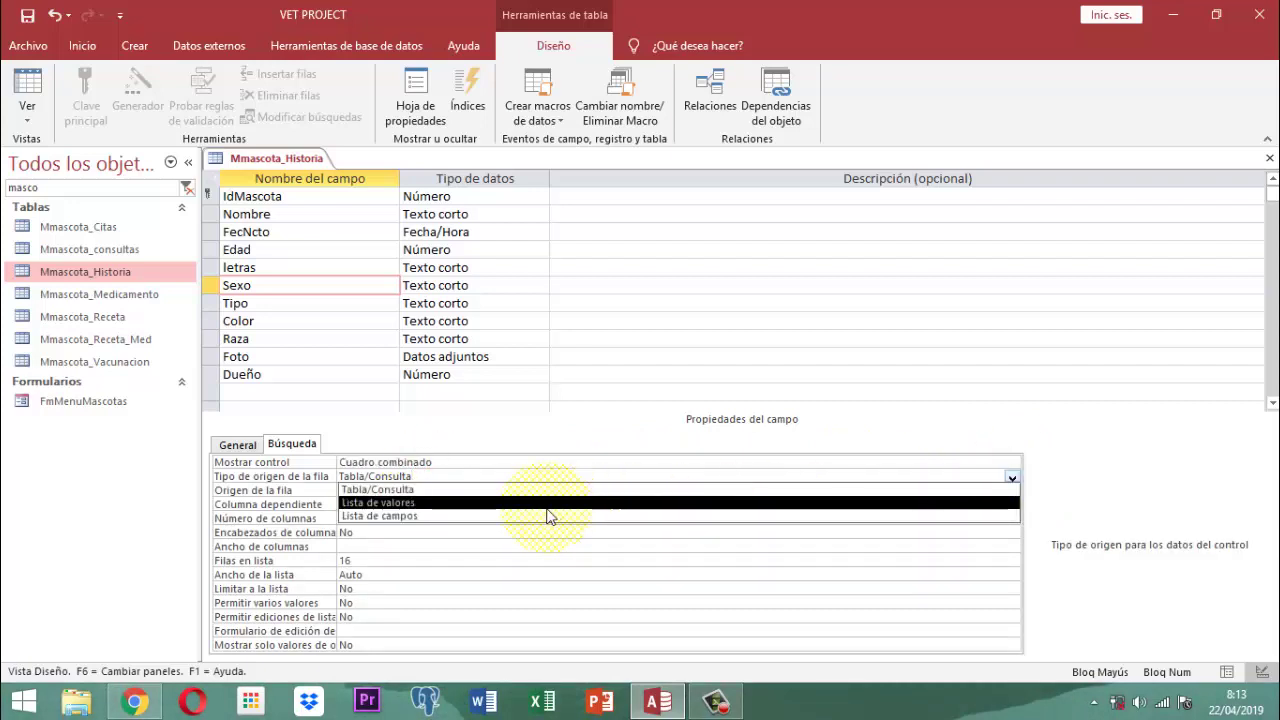
click(390, 503)
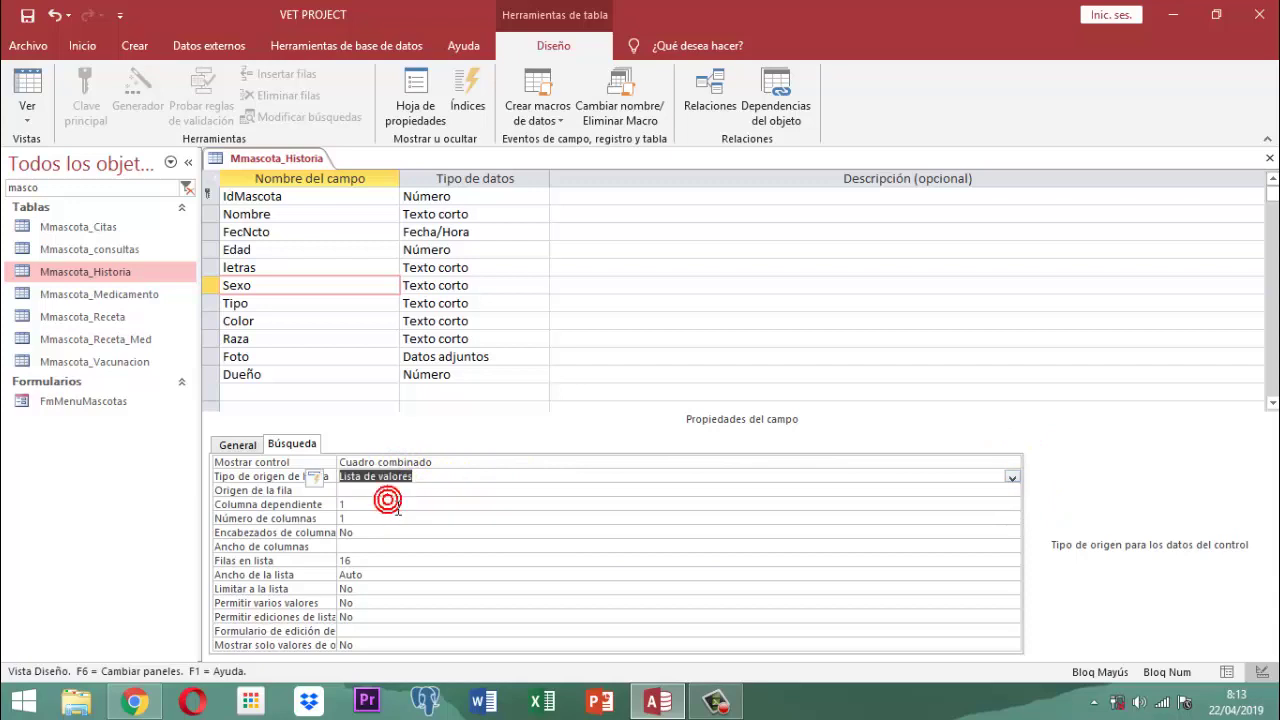
click(410, 489)
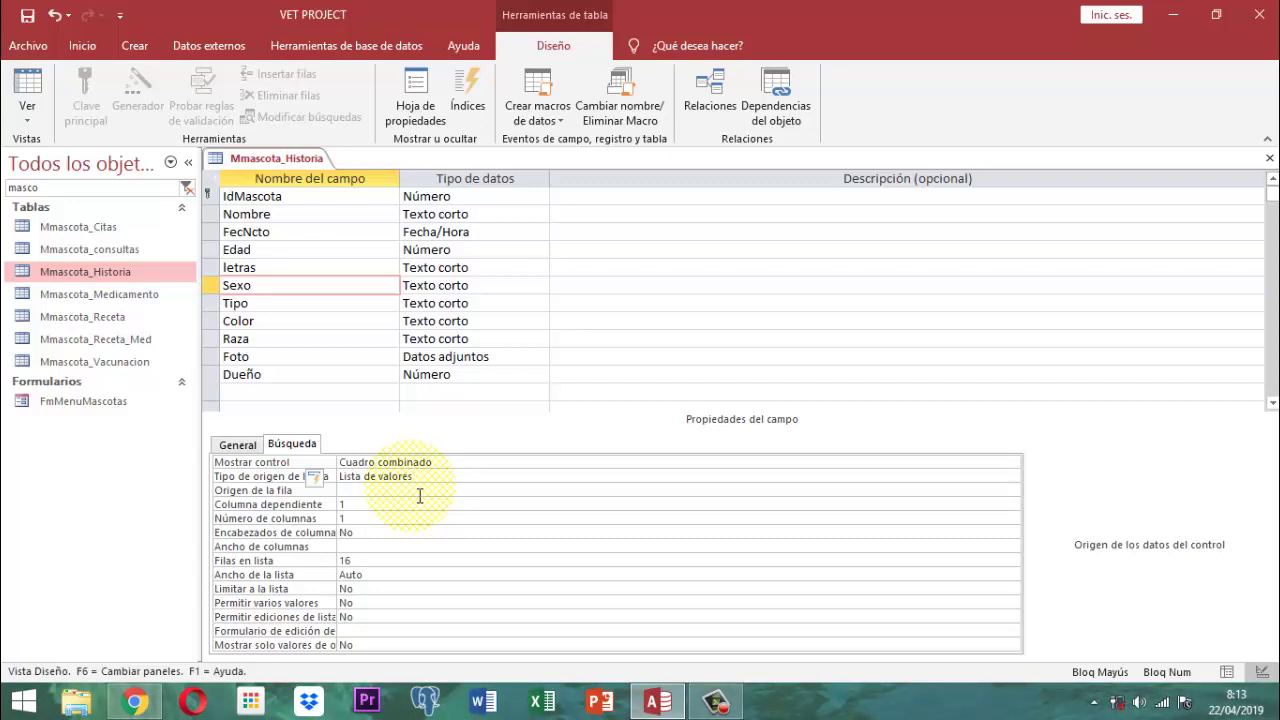
Allow list edits for Sexo and open its empty list-items editor.
click(370, 617)
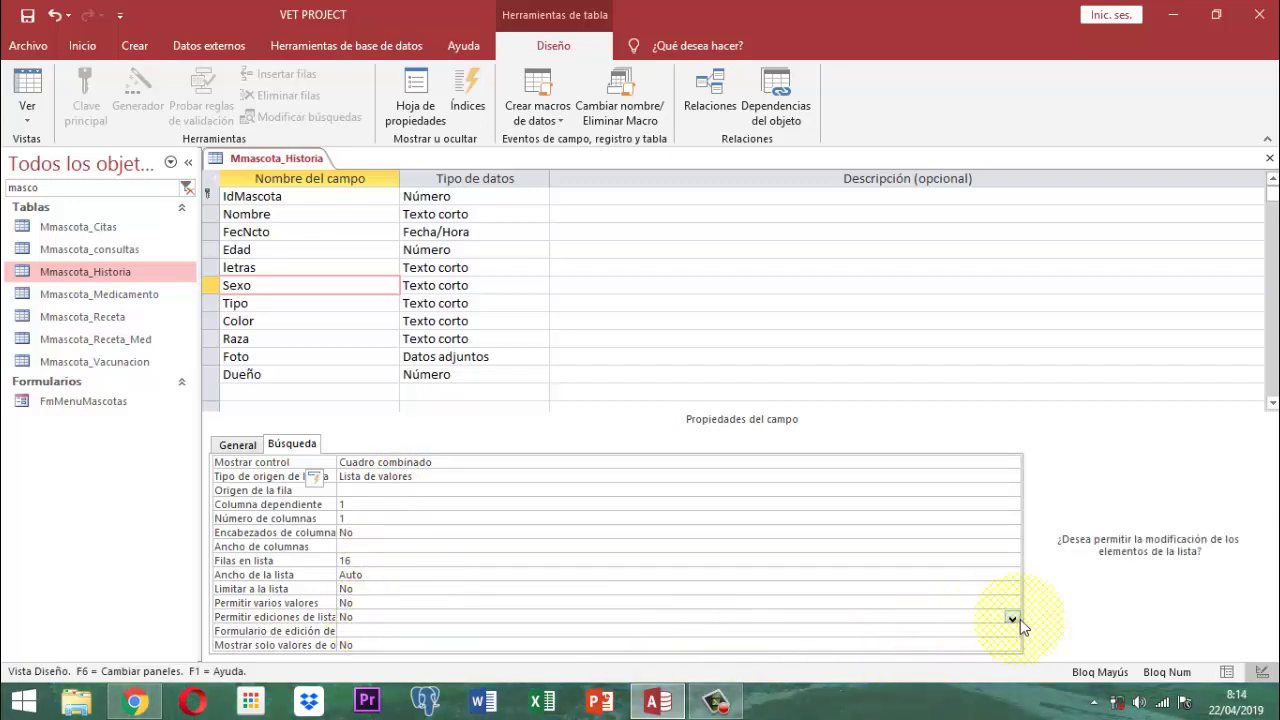
click(1012, 618)
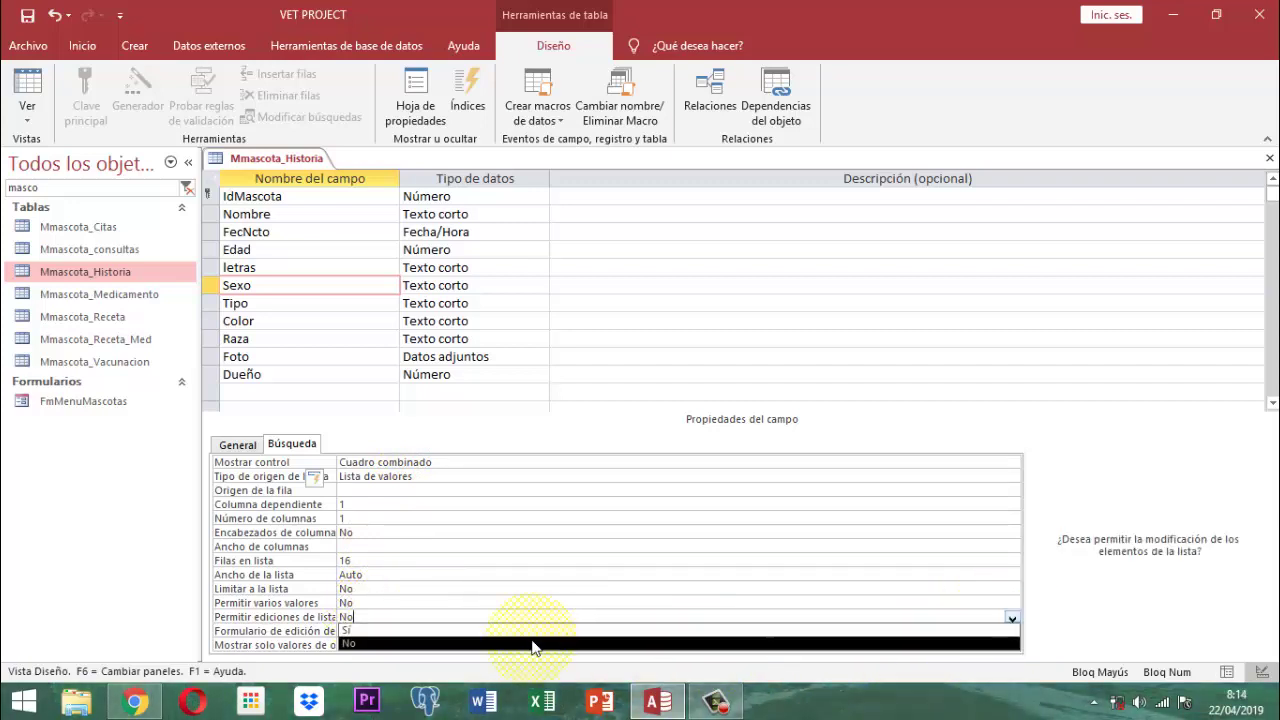
click(346, 630)
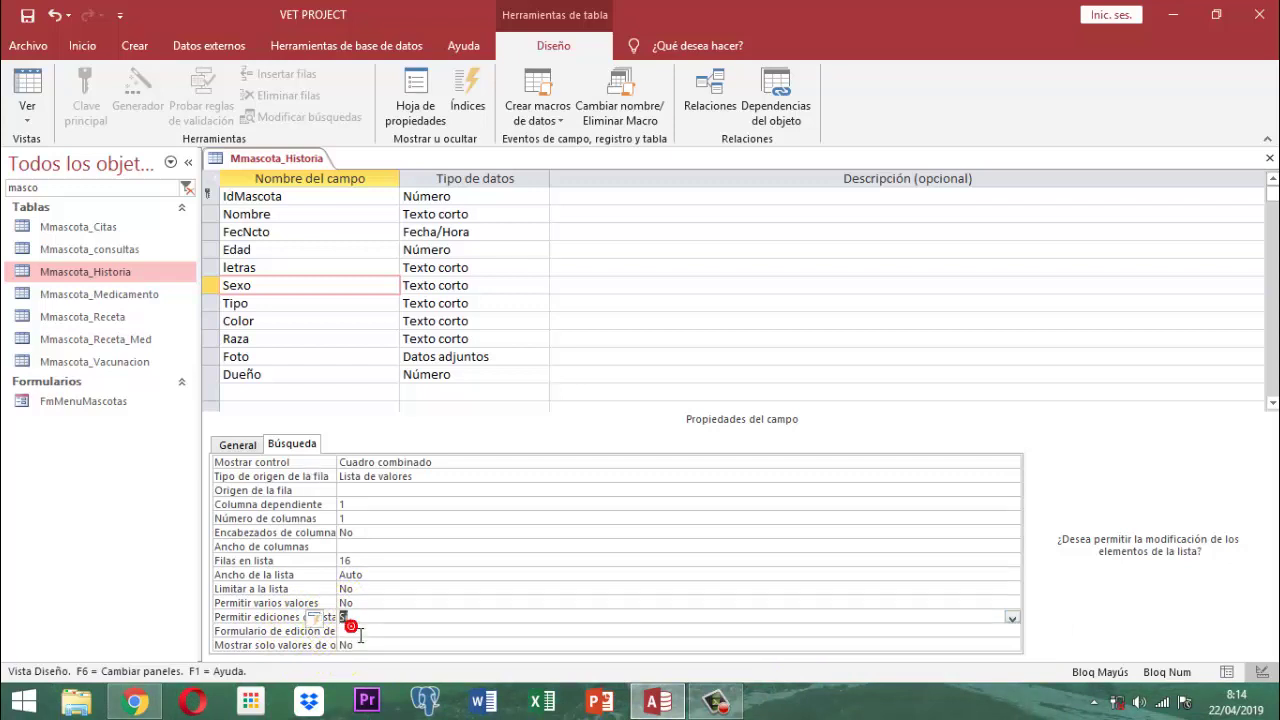
click(365, 490)
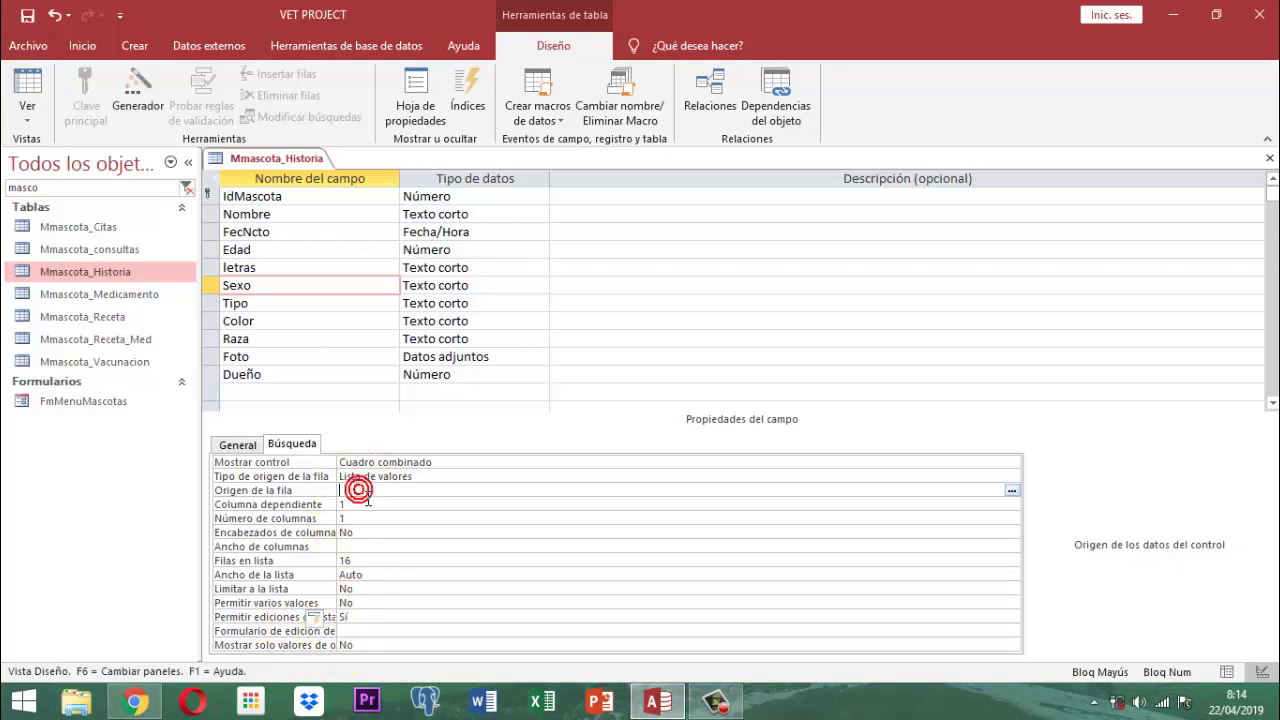
click(1012, 491)
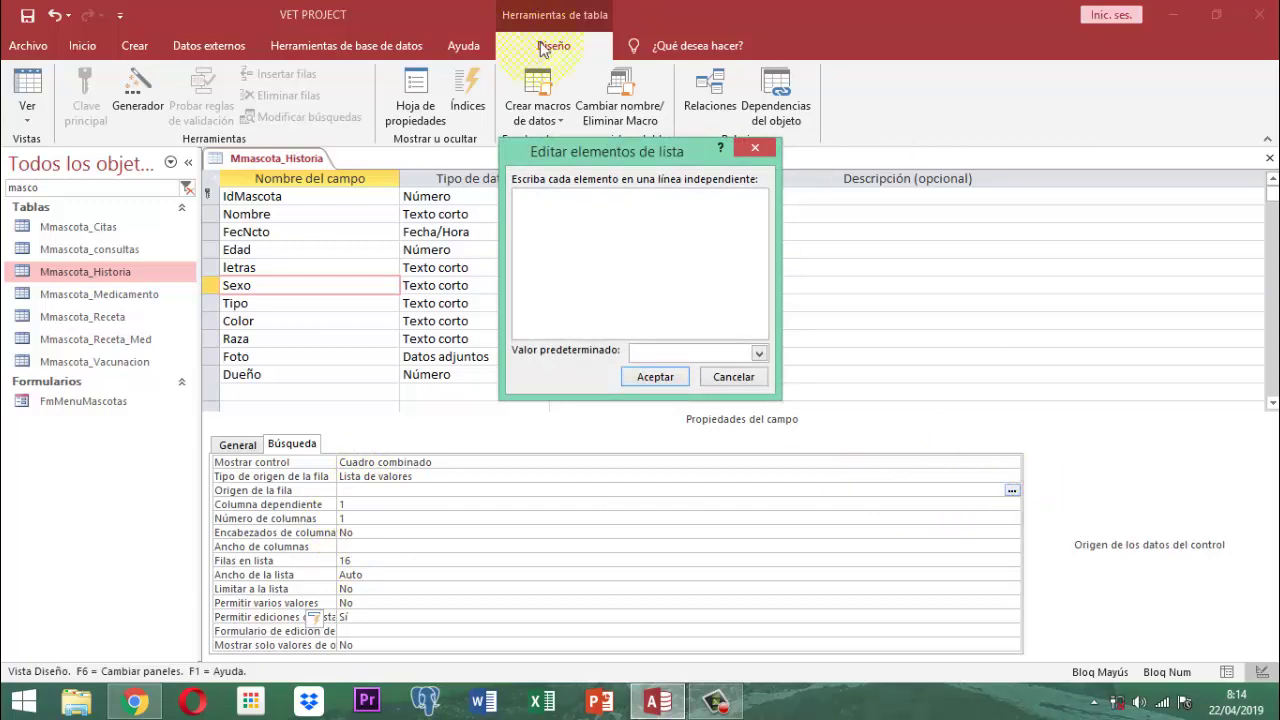
Enter MACHO and HEMBRA as the Sexo list items and confirm with Aceptar.
click(560, 204)
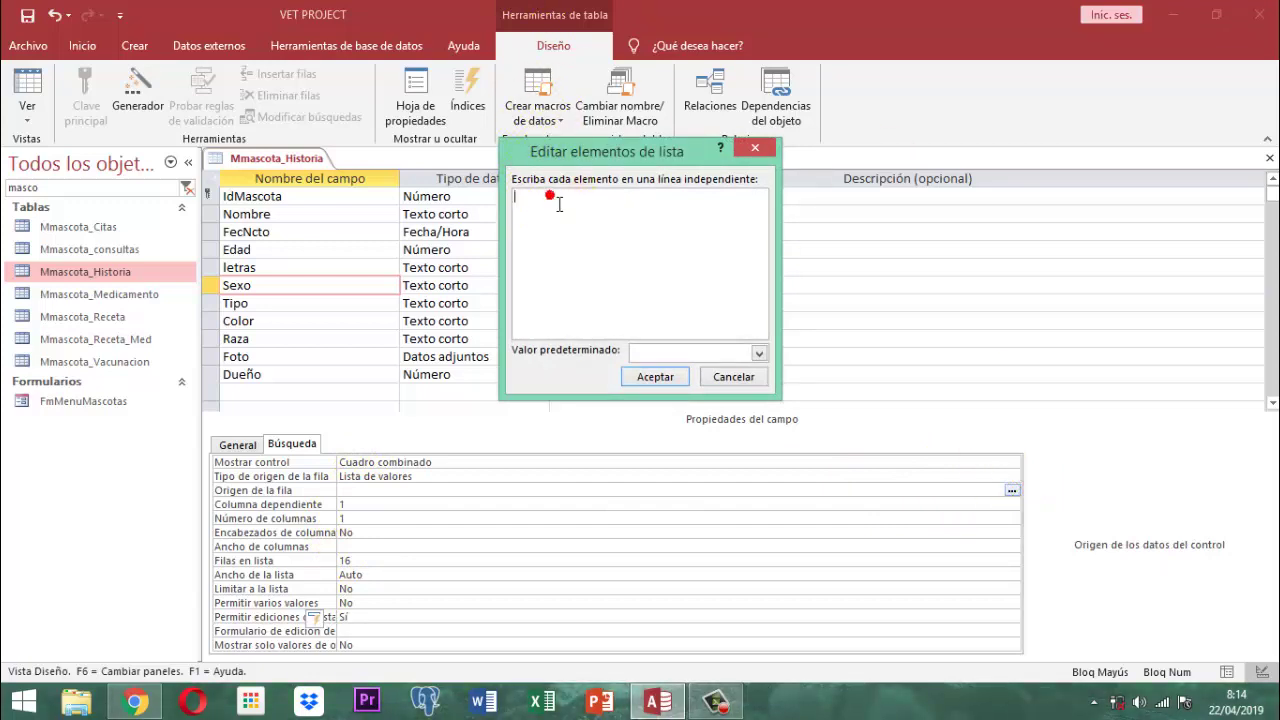
text(MACHO )
text(HEMBR)
text(A)
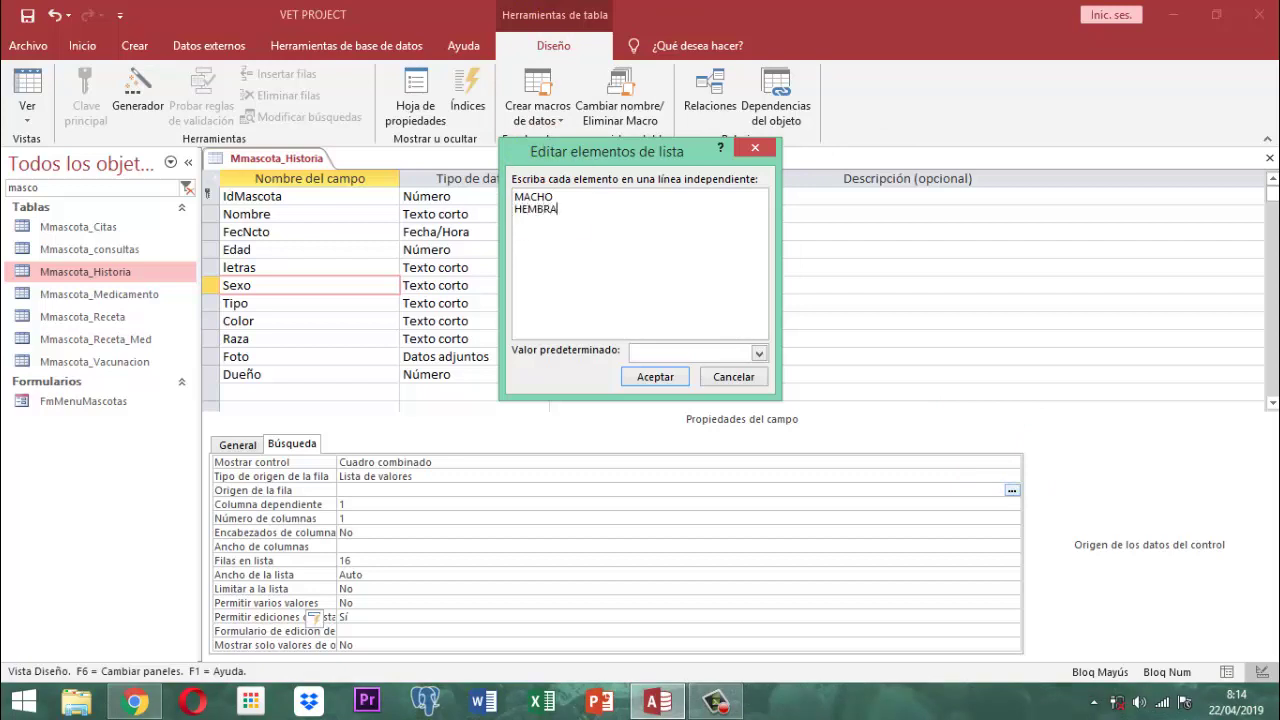
click(655, 376)
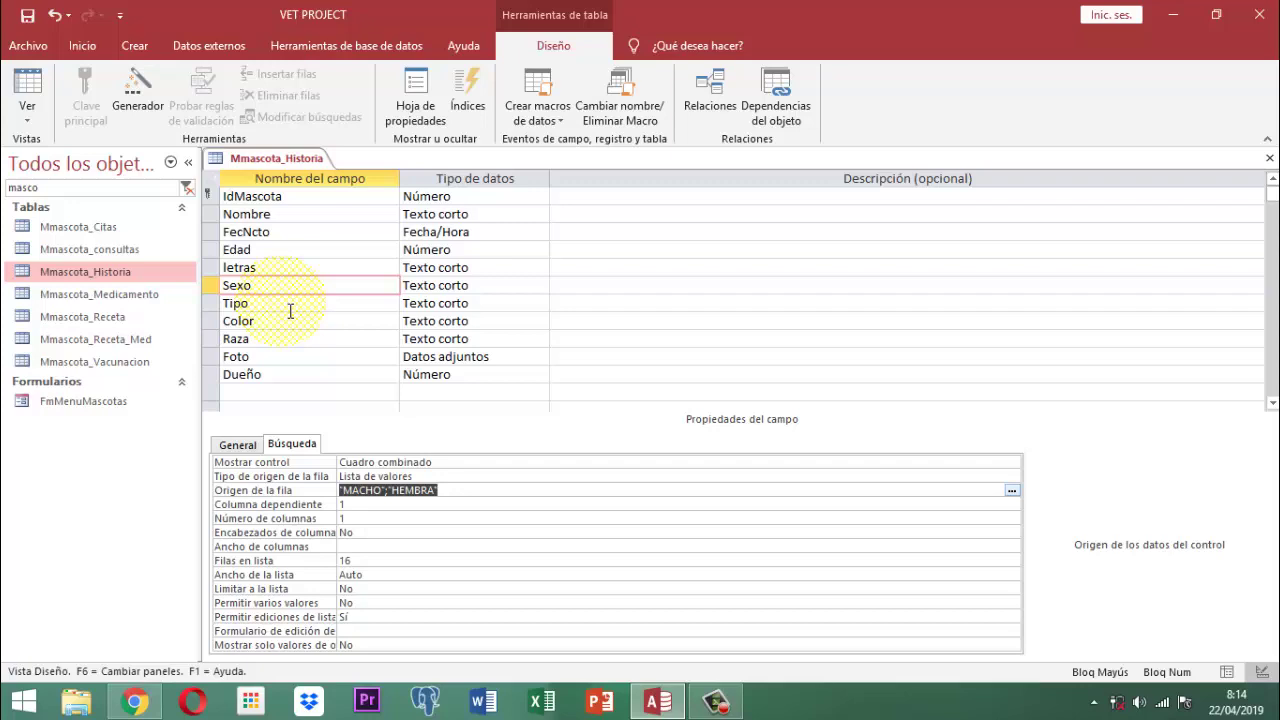
Select the Tipo row, then the Color row to show Color's Búsqueda properties.
click(290, 311)
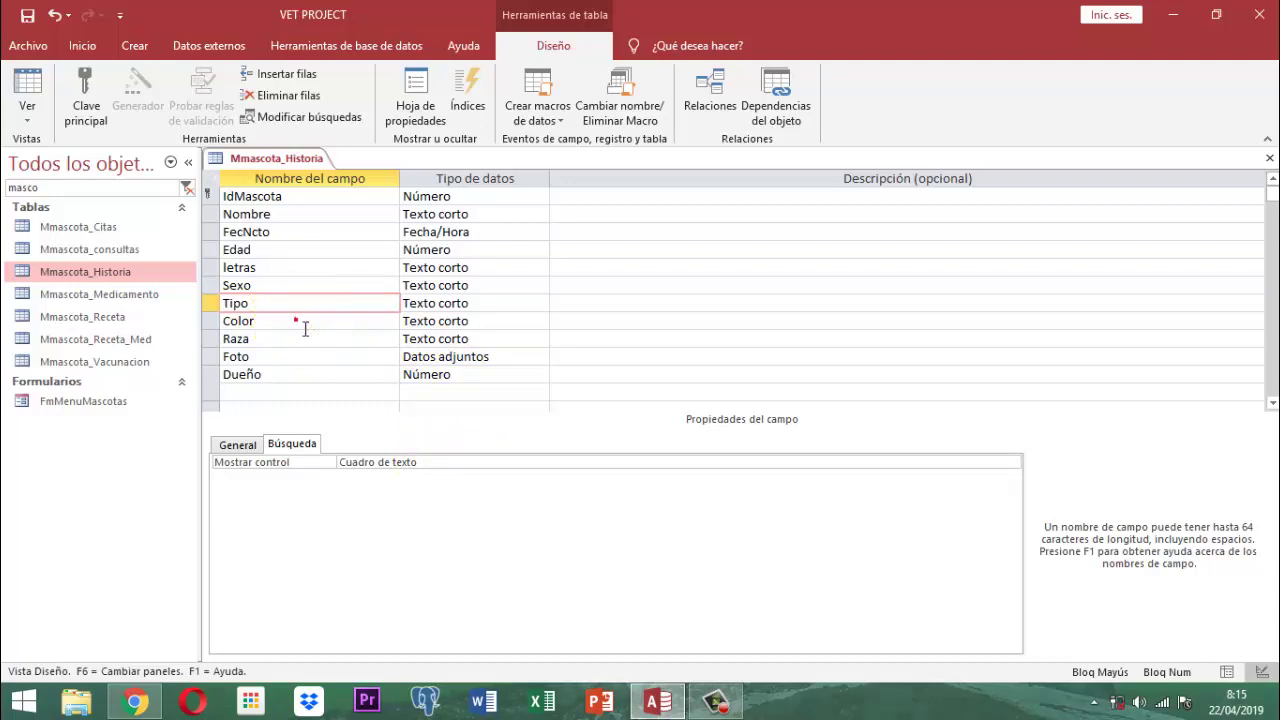
click(305, 329)
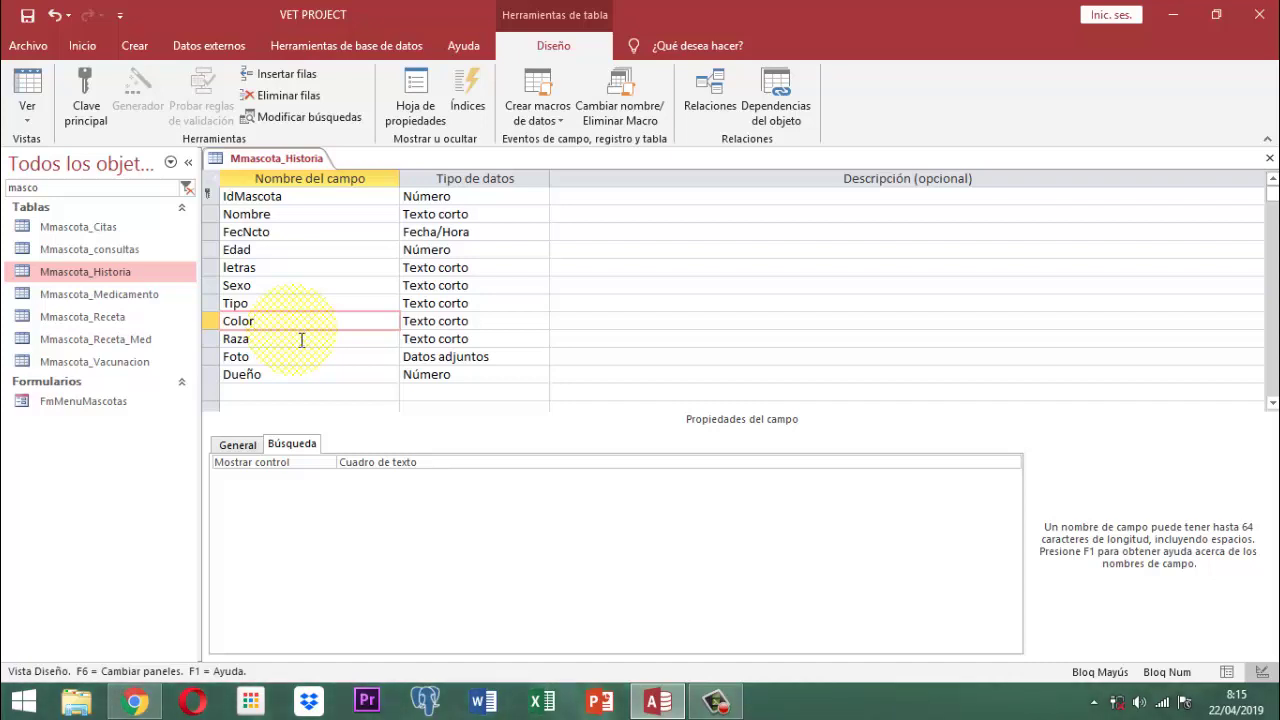
Make Color a Cuadro combinado drawing its rows from a Lista de valores.
click(431, 466)
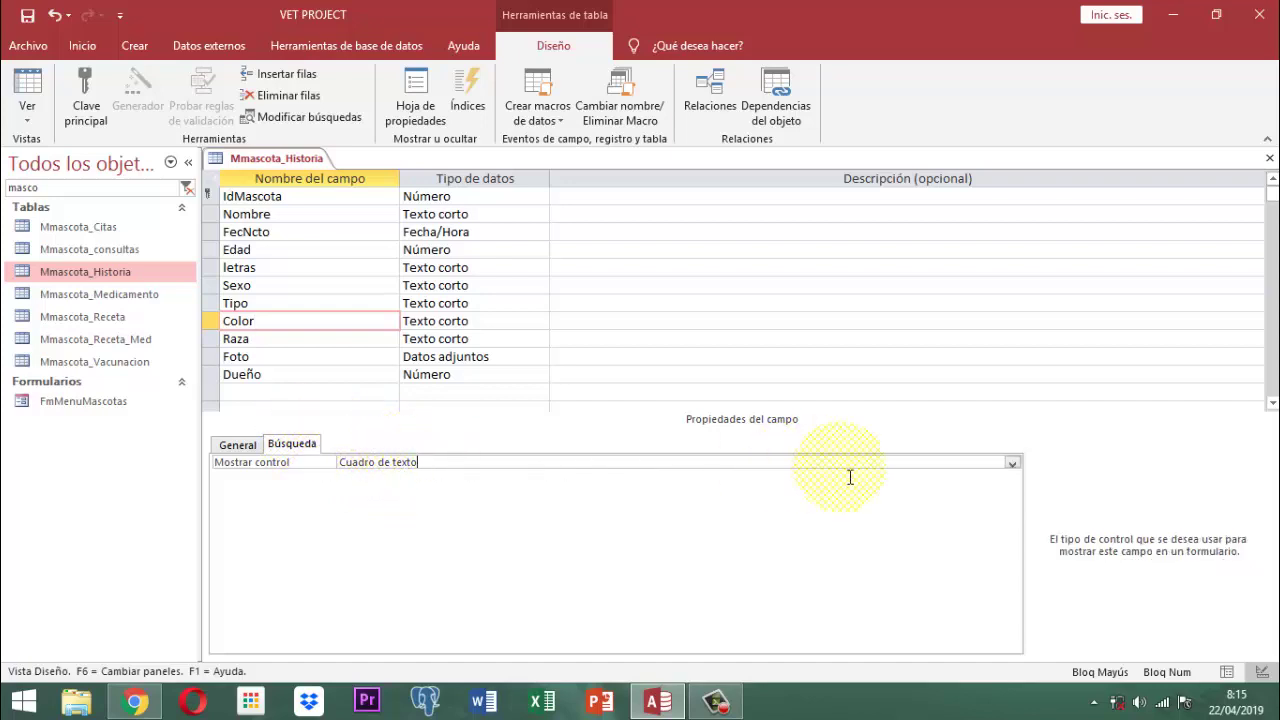
click(1015, 465)
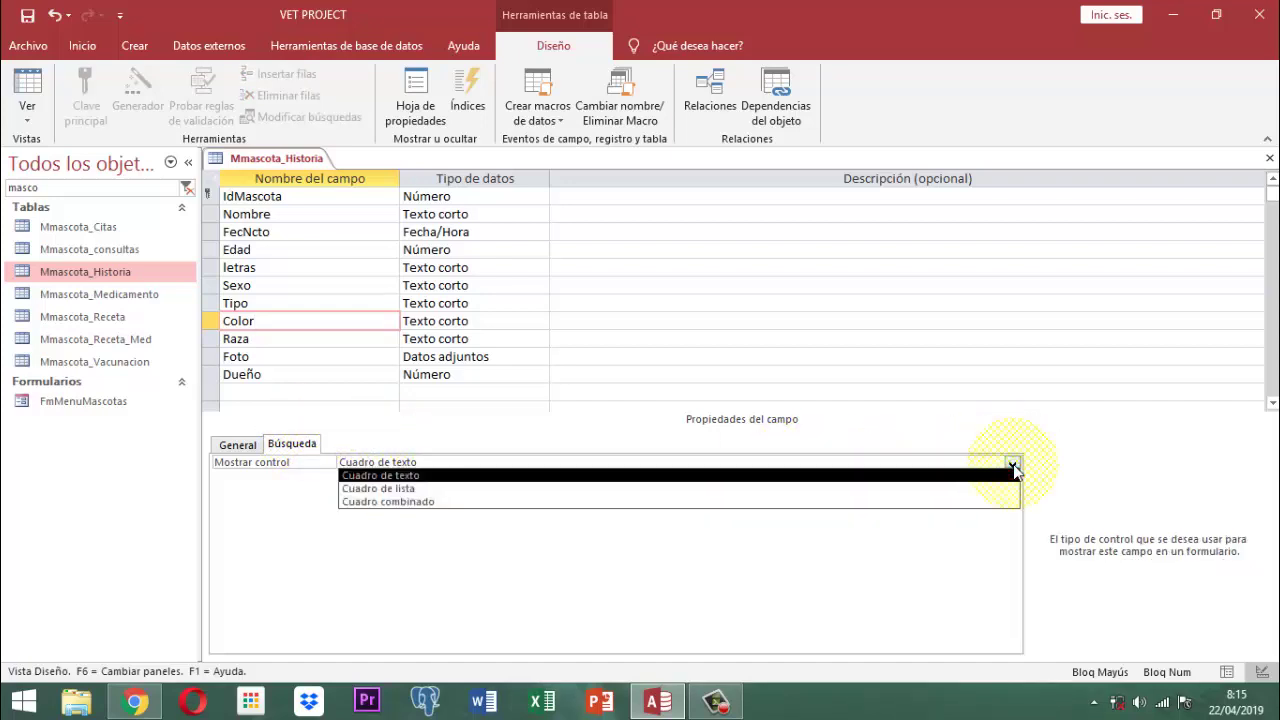
click(432, 501)
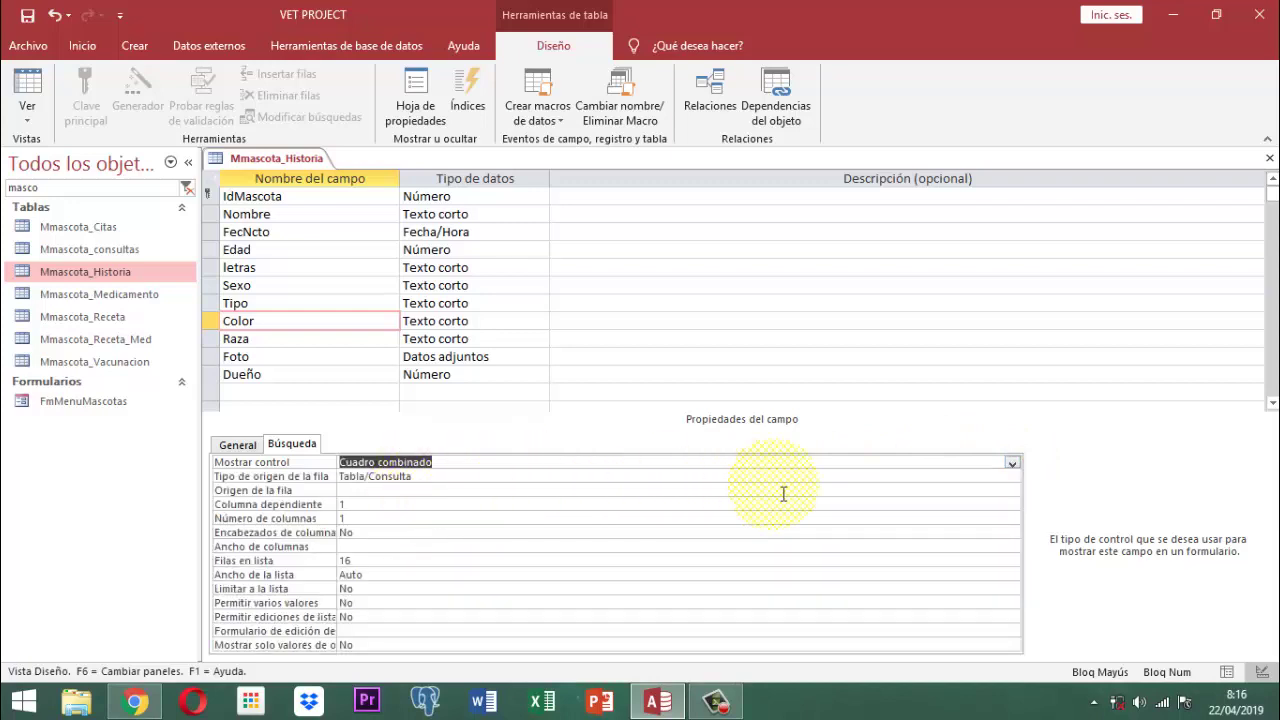
click(783, 477)
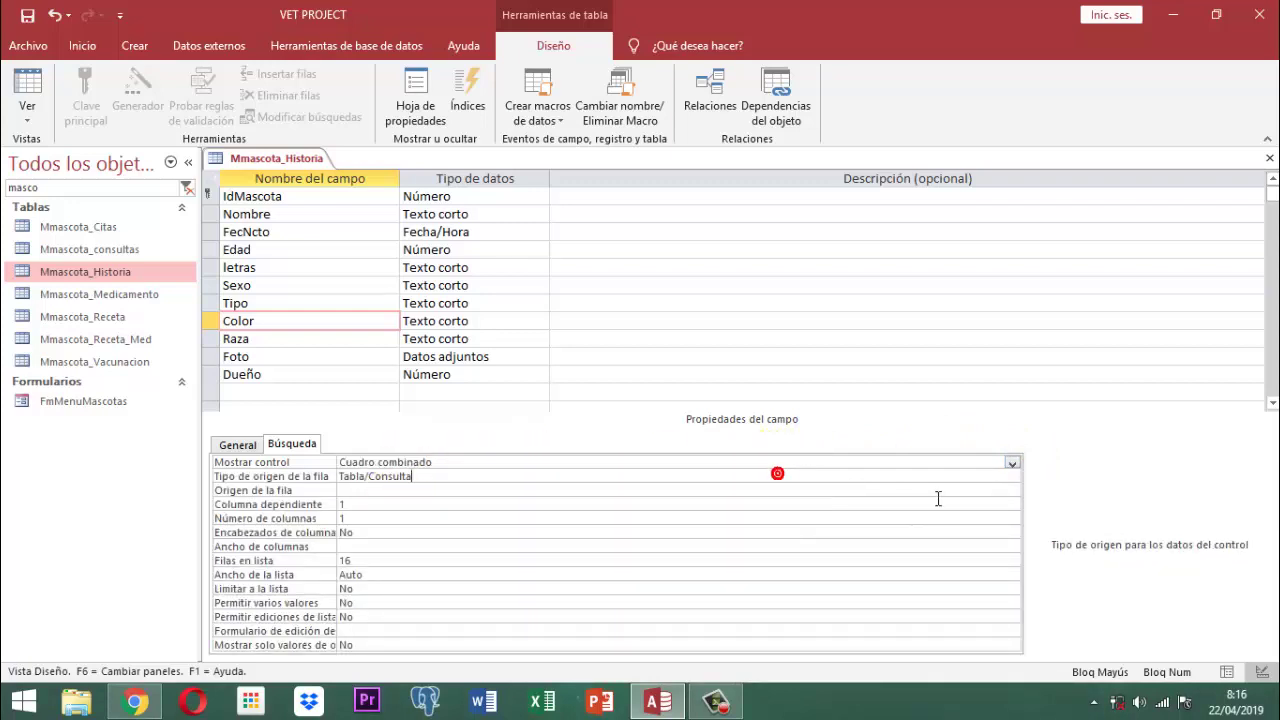
click(1012, 477)
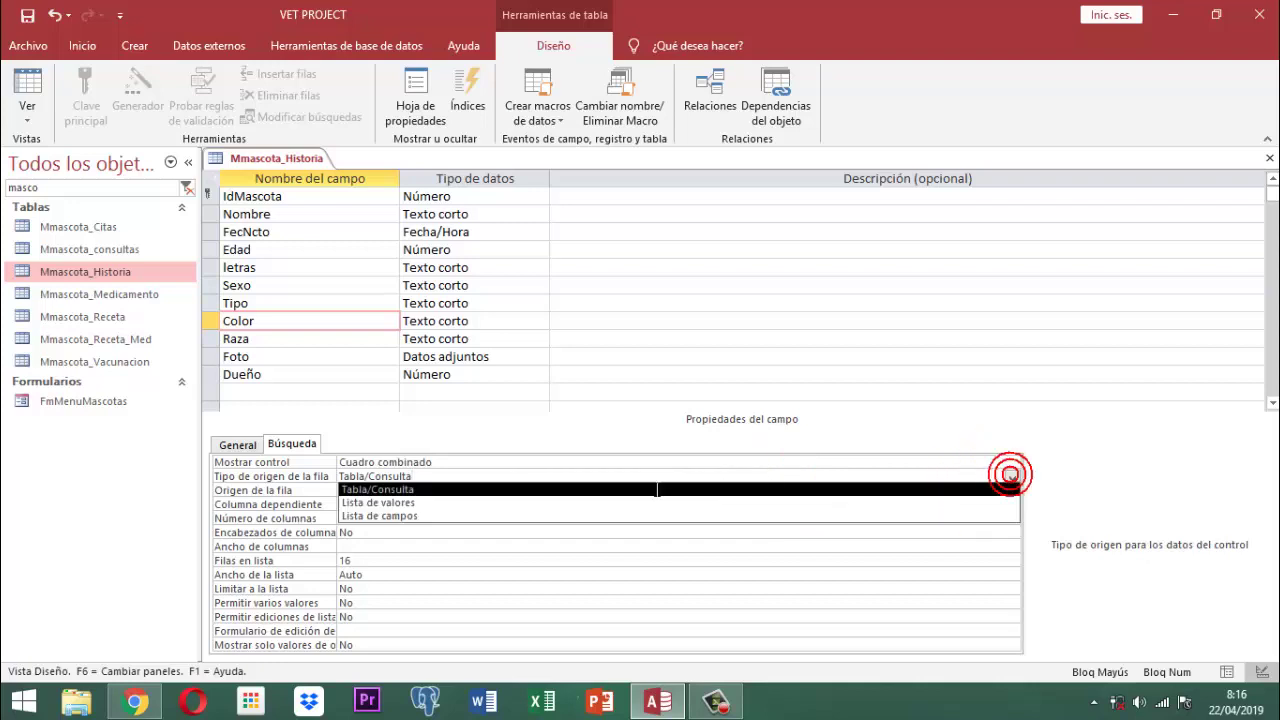
click(394, 497)
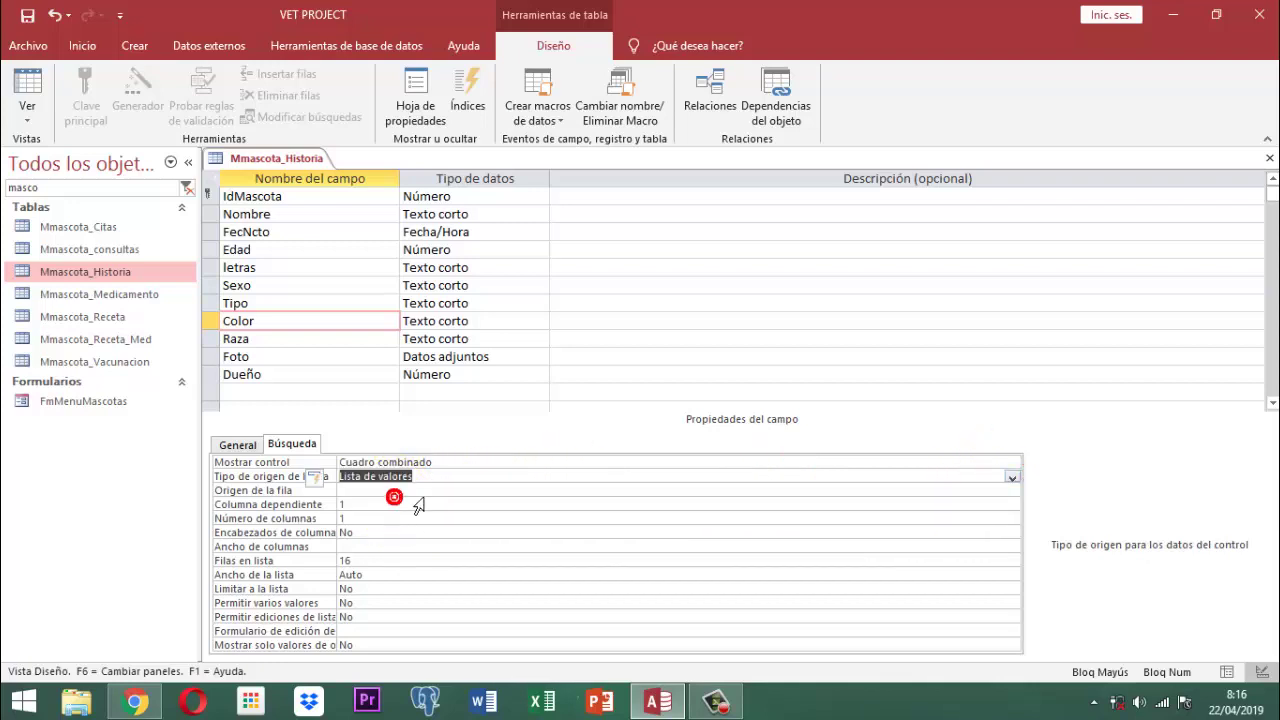
click(384, 492)
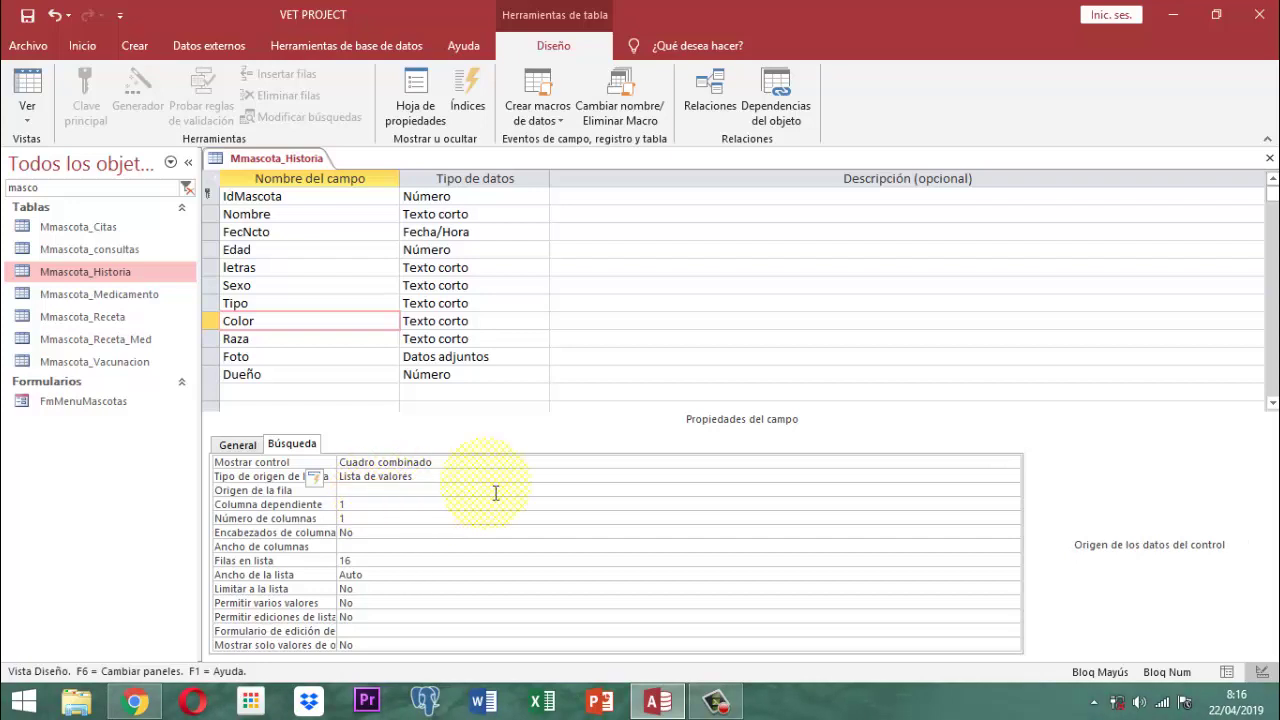
Set Color's Permitir ediciones de lista to Sí and open its list-items editor.
click(366, 617)
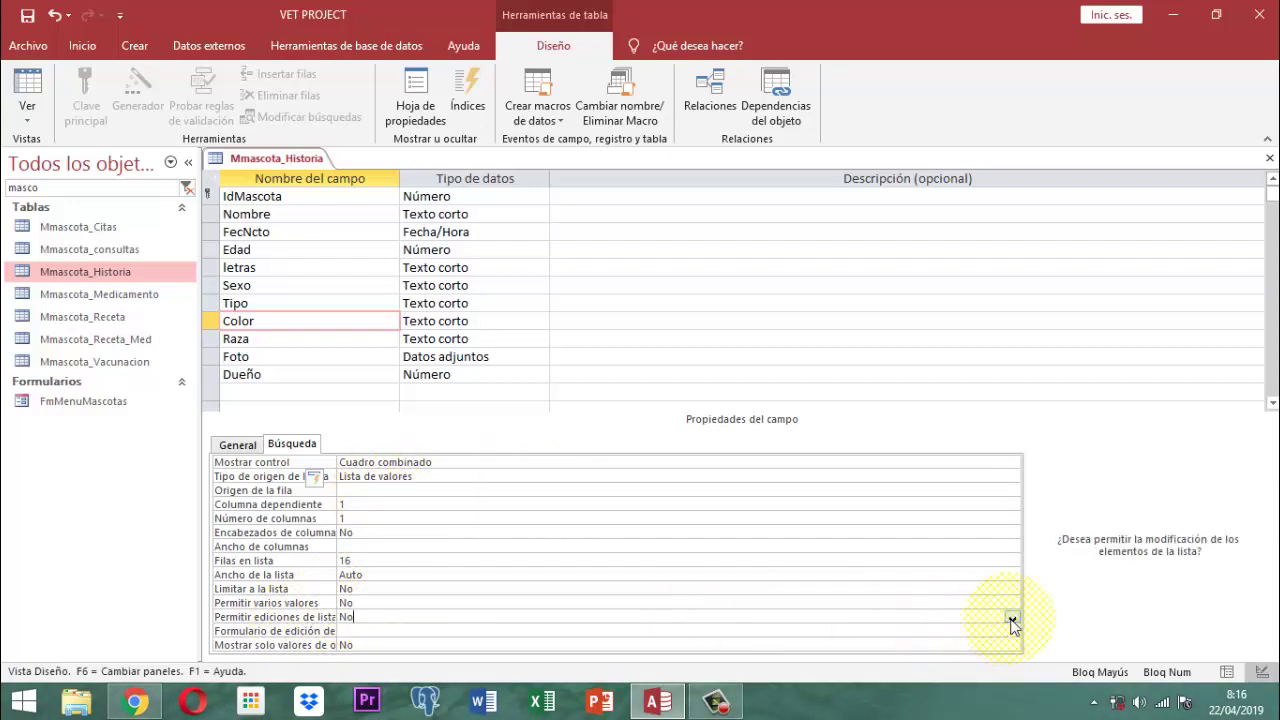
click(1012, 618)
click(346, 630)
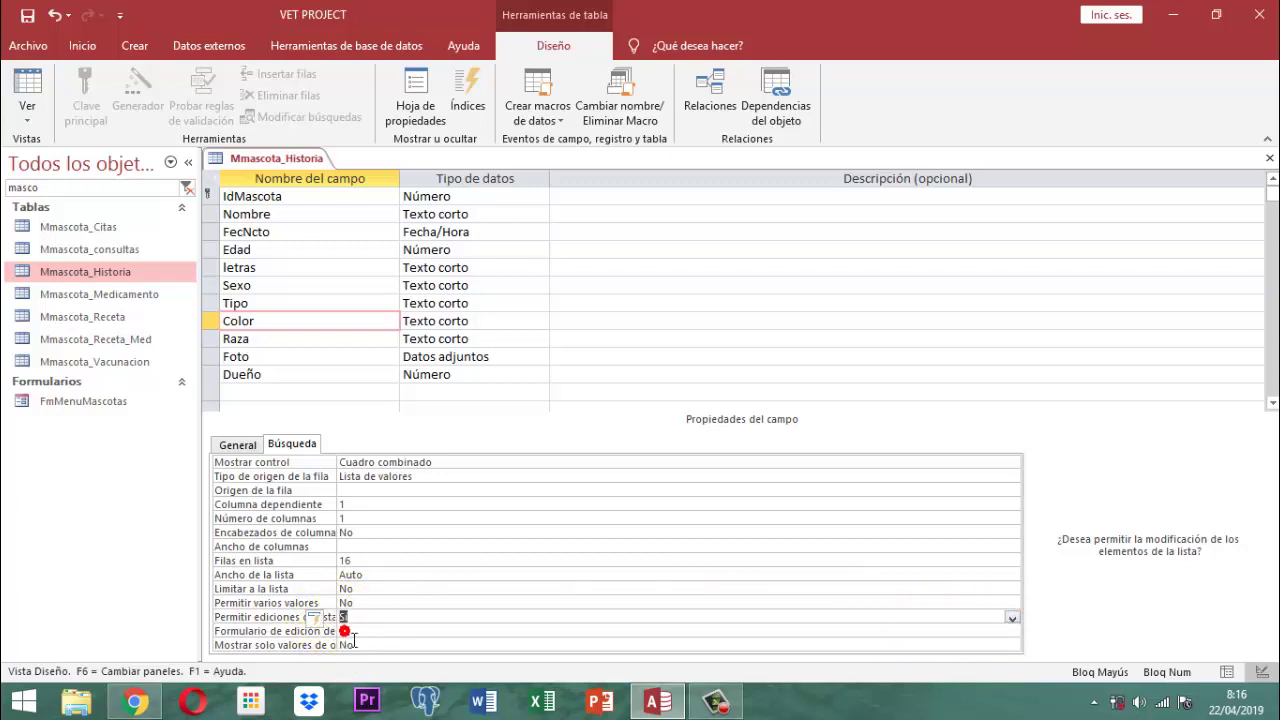
click(353, 490)
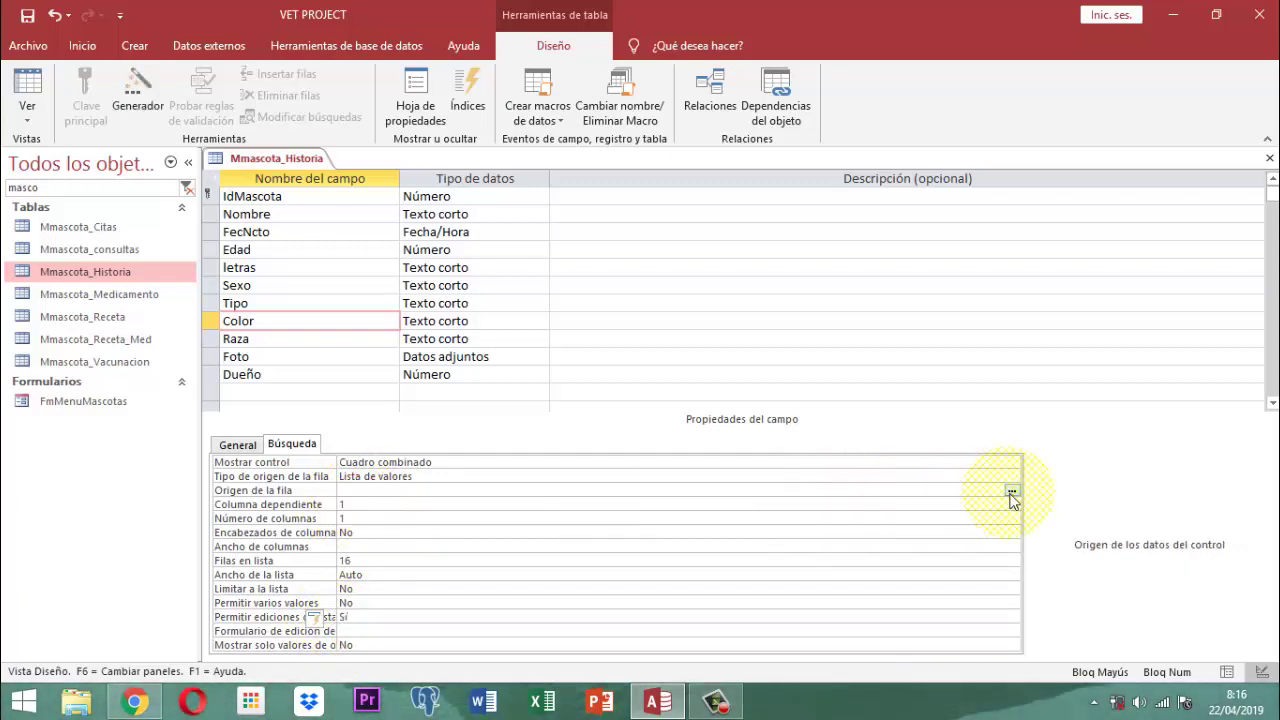
click(1011, 493)
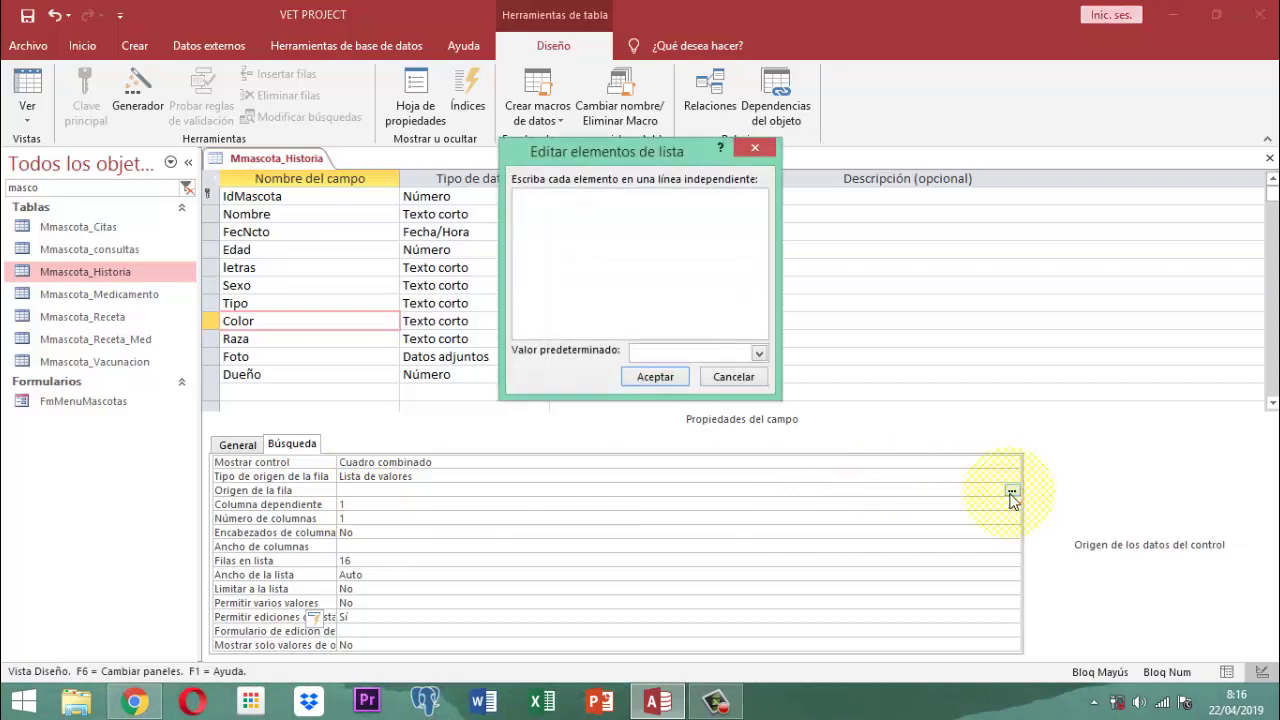
Type the colours NEGRO, AMARILLO, BLANCO, GRIS and CON PINTAS, one per line.
text(NEGRO)
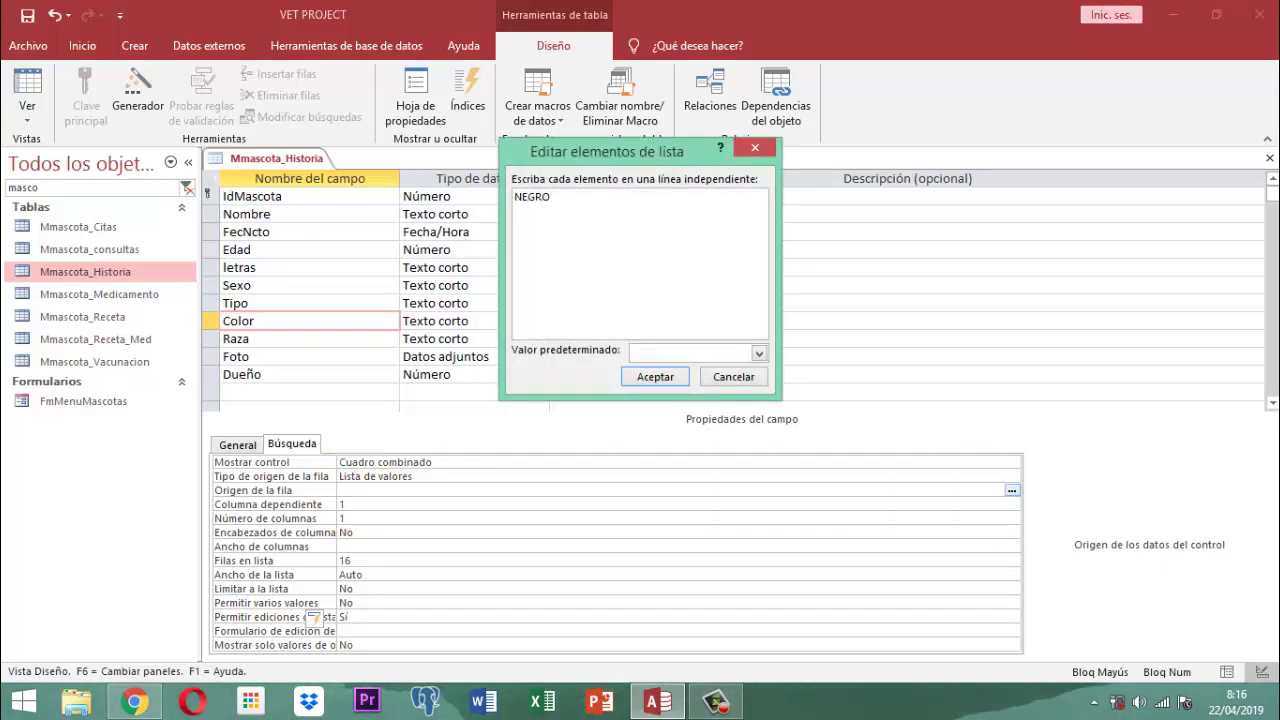
key(Return)
text(AMARILLOBLA)
key(BackSpace)
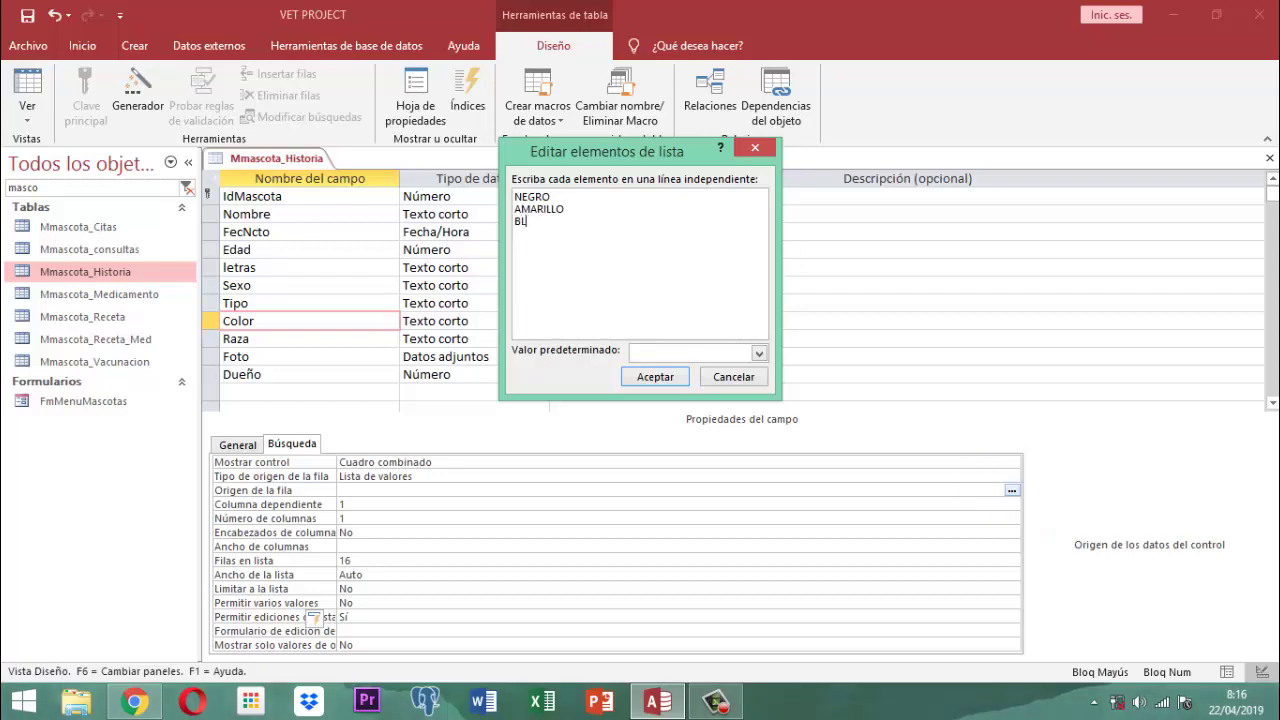
text(ANCO )
text(GRIS)
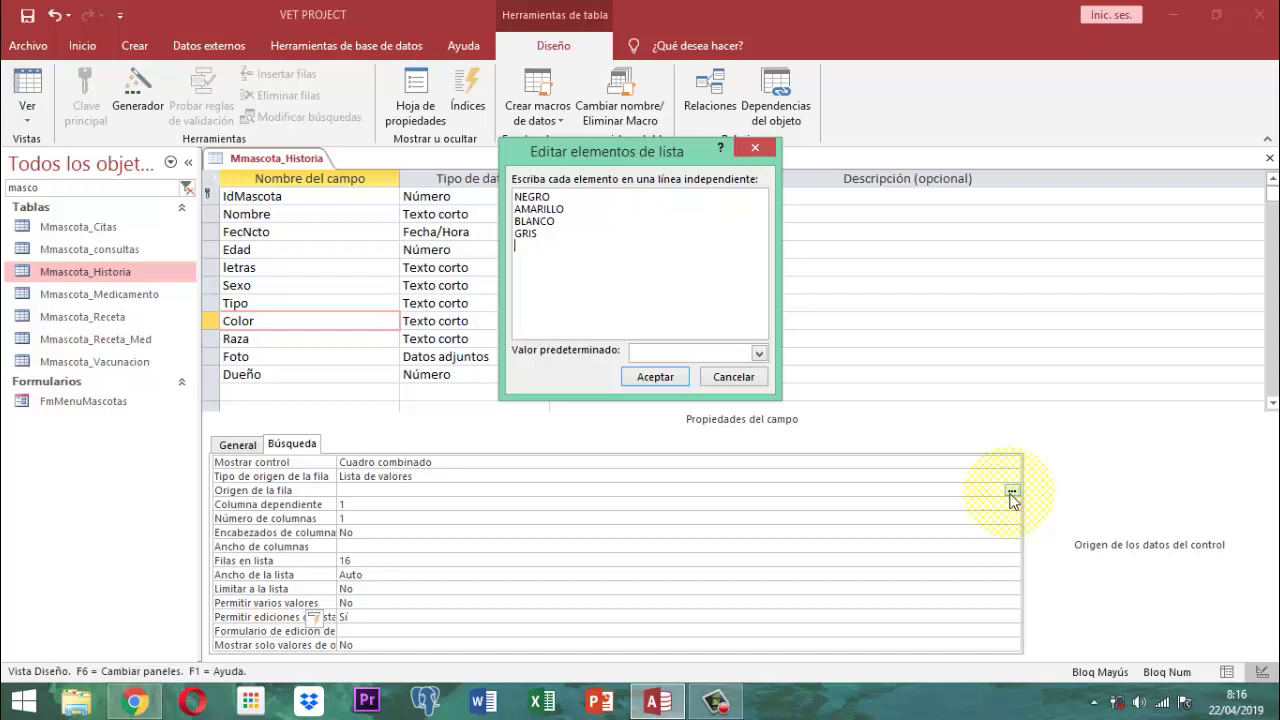
text(CON PINT)
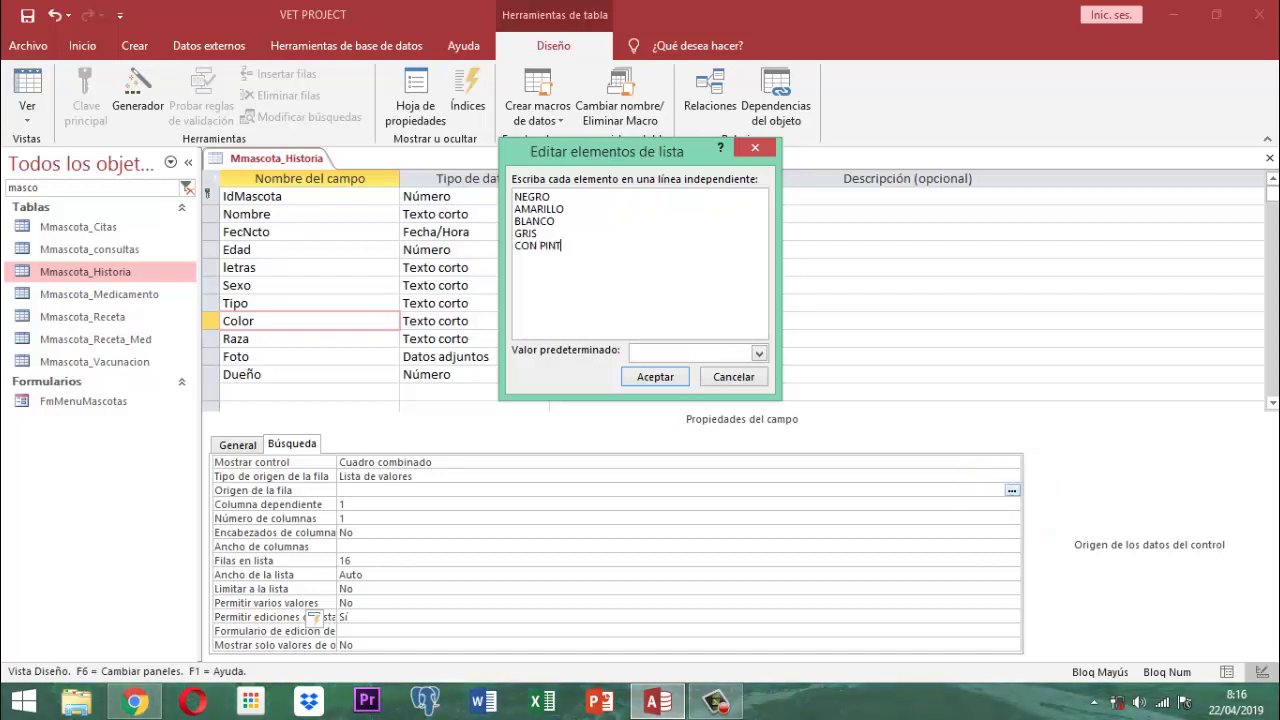
text(AS)
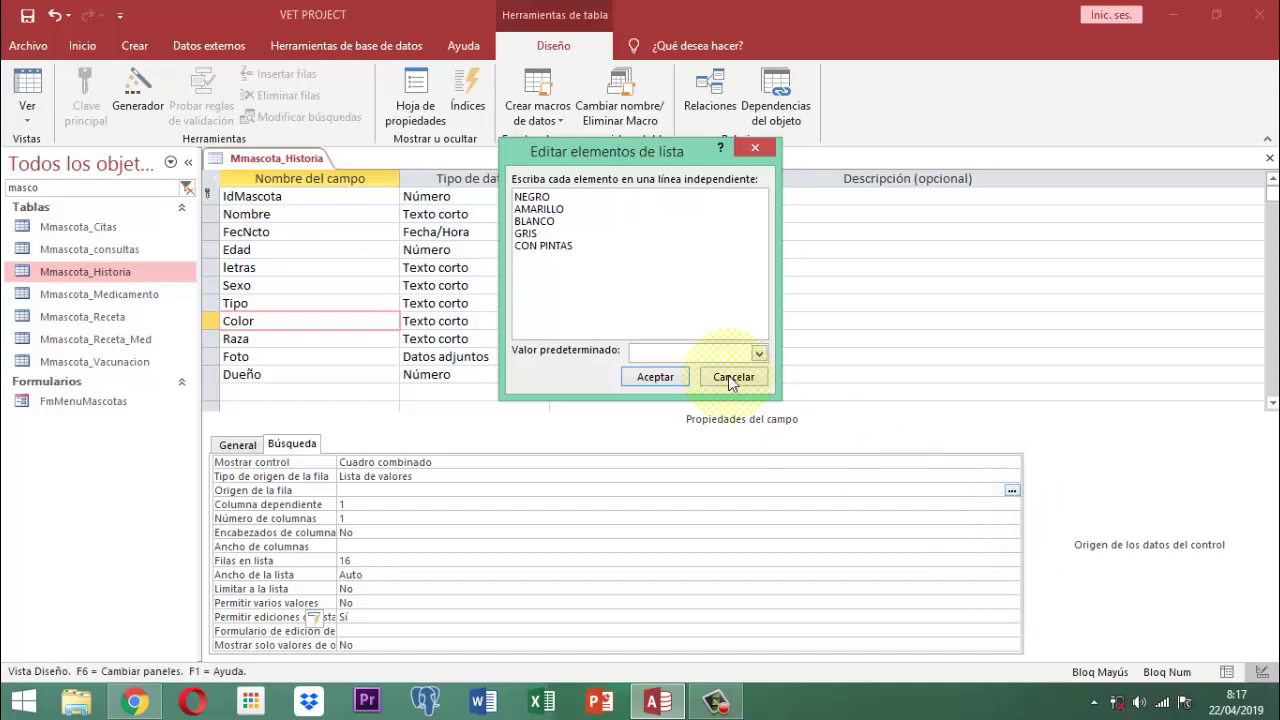
Confirm the five colours, set Color's Permitir ediciones de lista back to No, and select Raza.
click(659, 375)
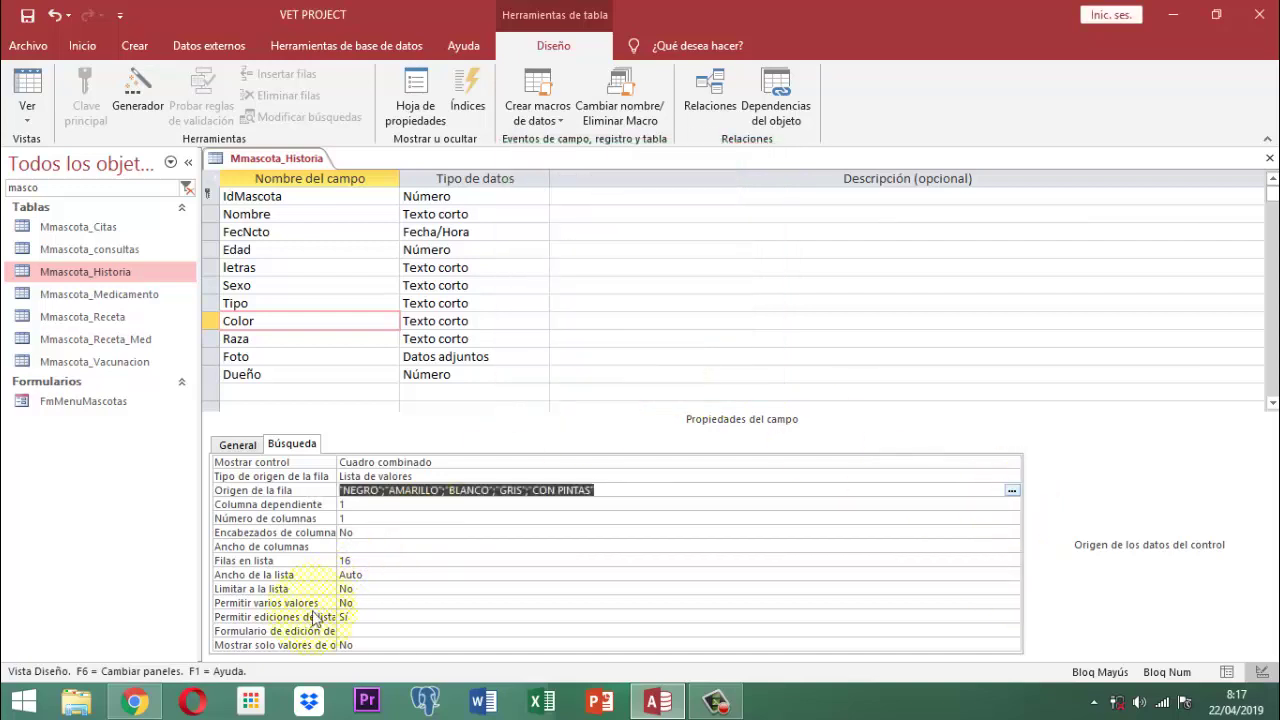
click(345, 617)
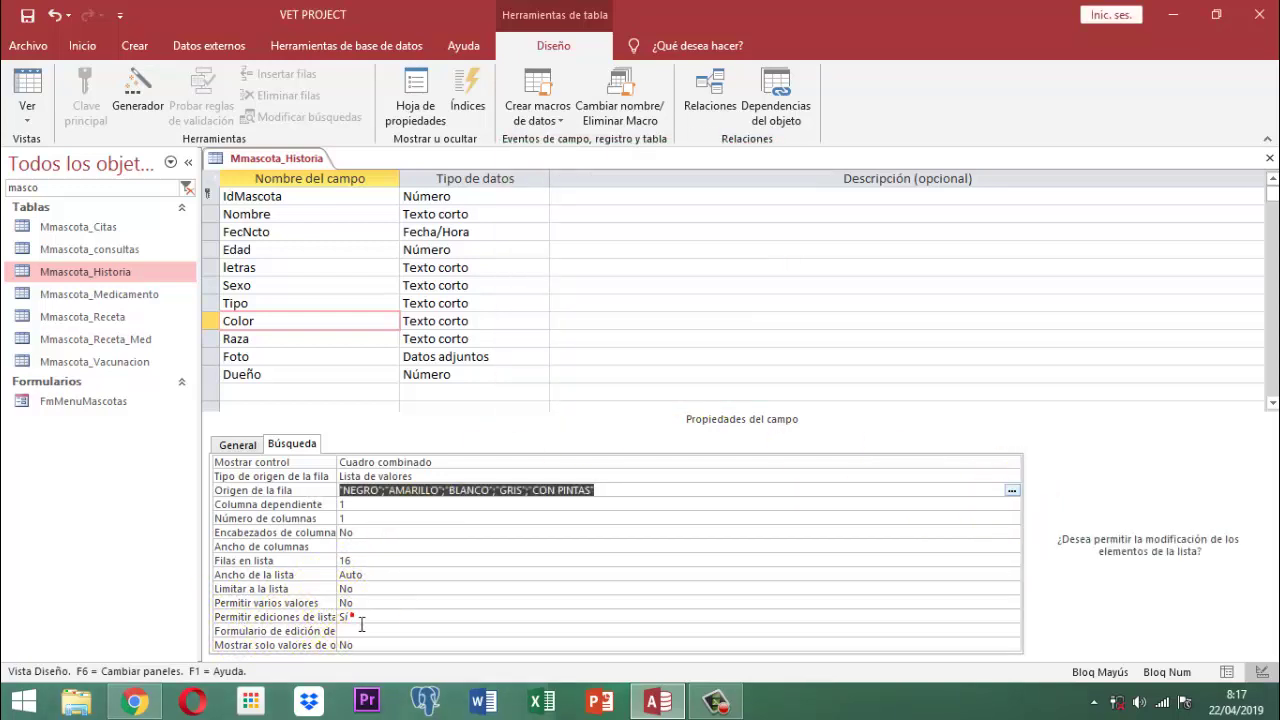
click(1012, 619)
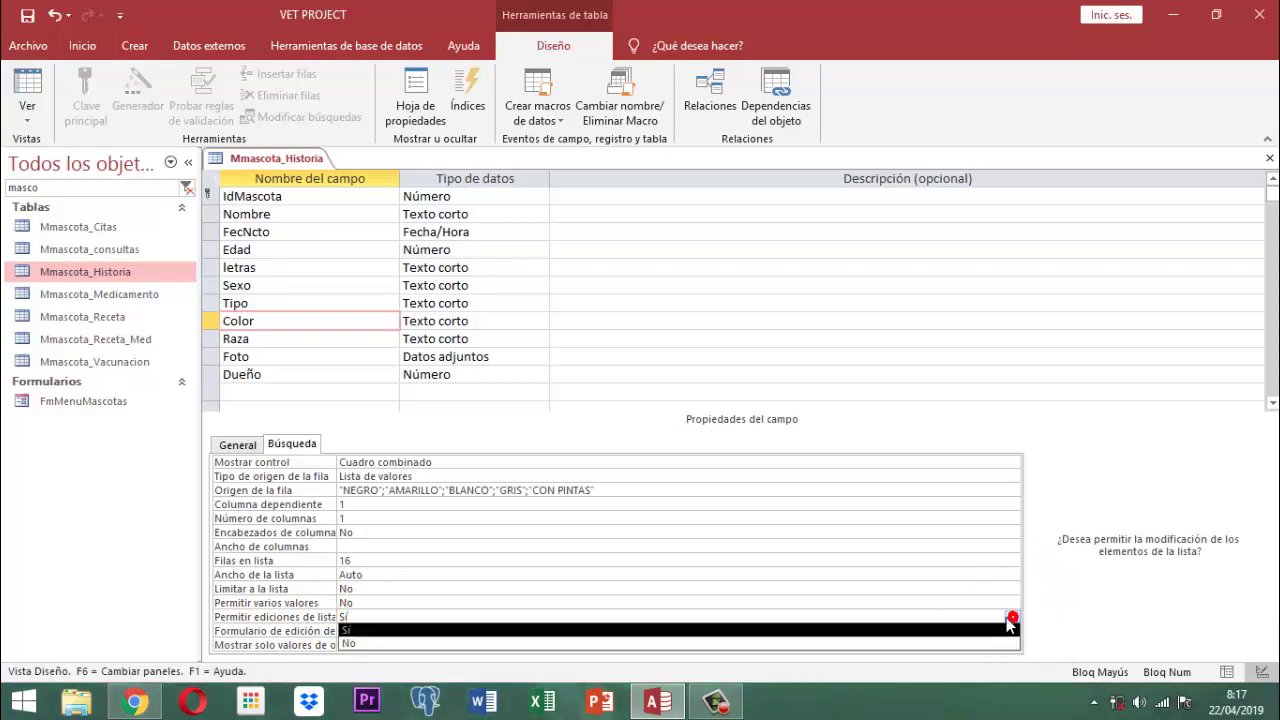
click(360, 645)
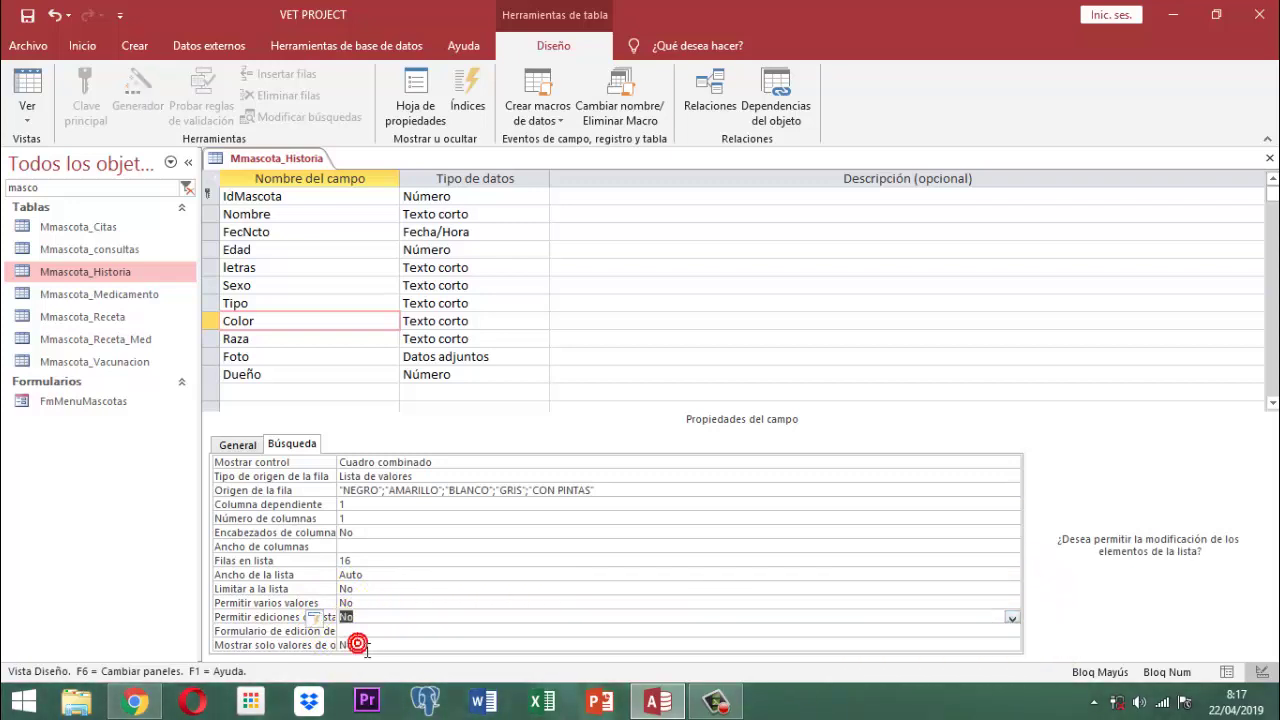
click(253, 340)
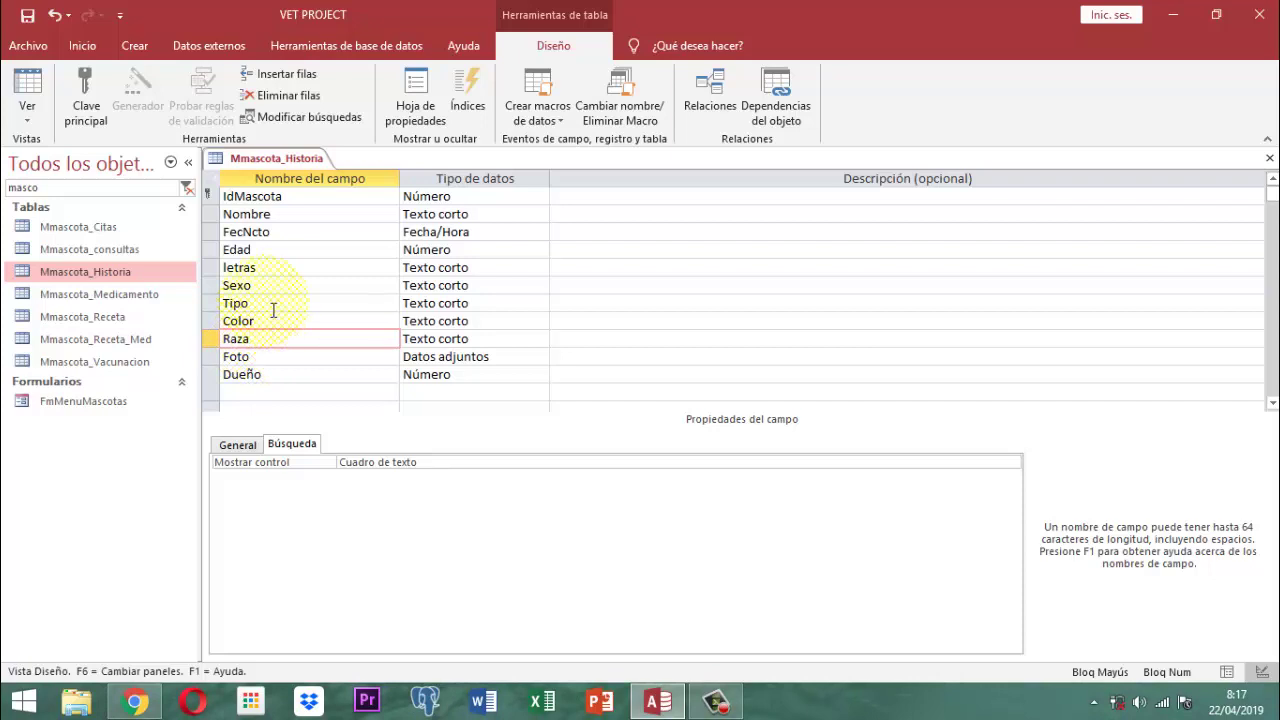
Make Tipo a Cuadro de lista with a Lista de valores row source.
click(264, 302)
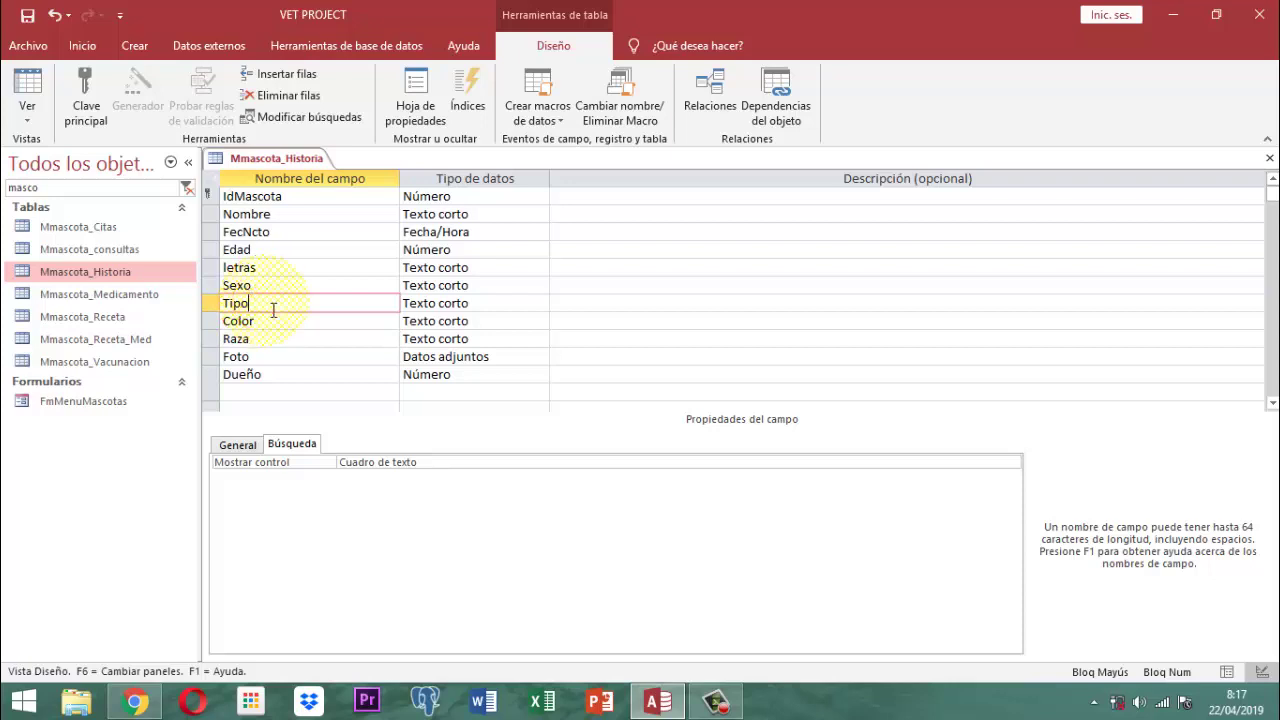
click(440, 462)
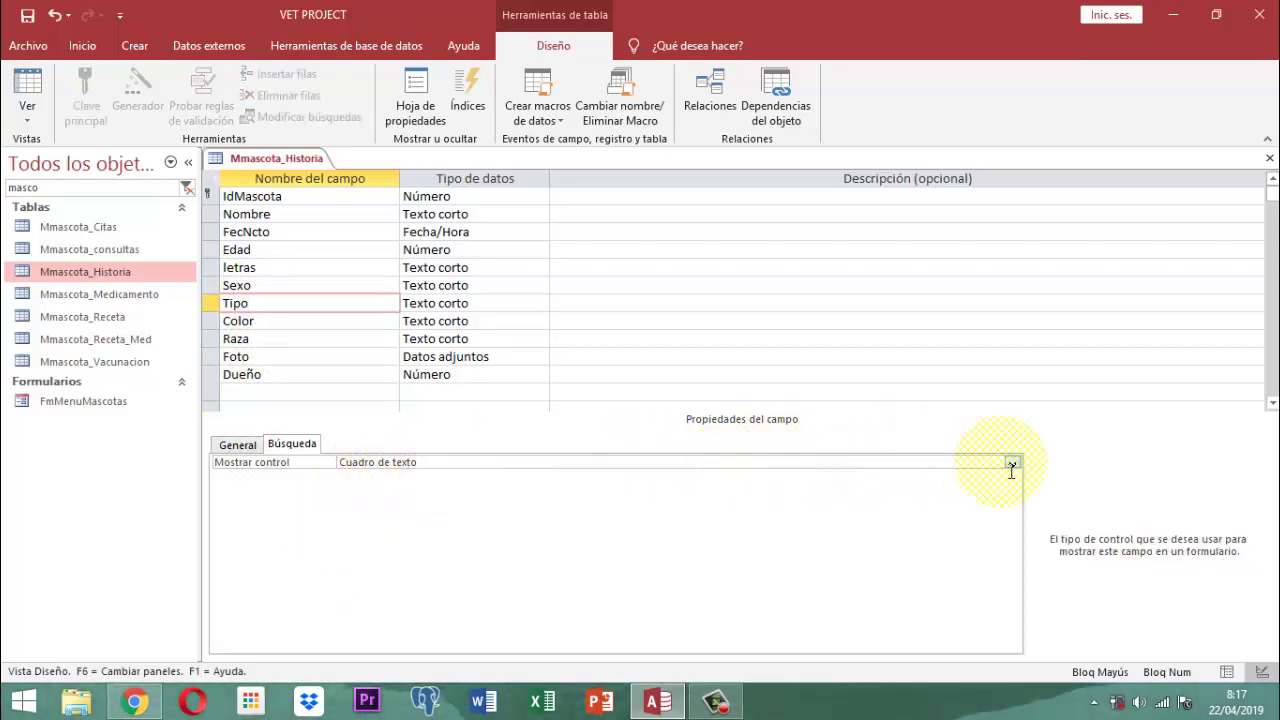
click(1012, 464)
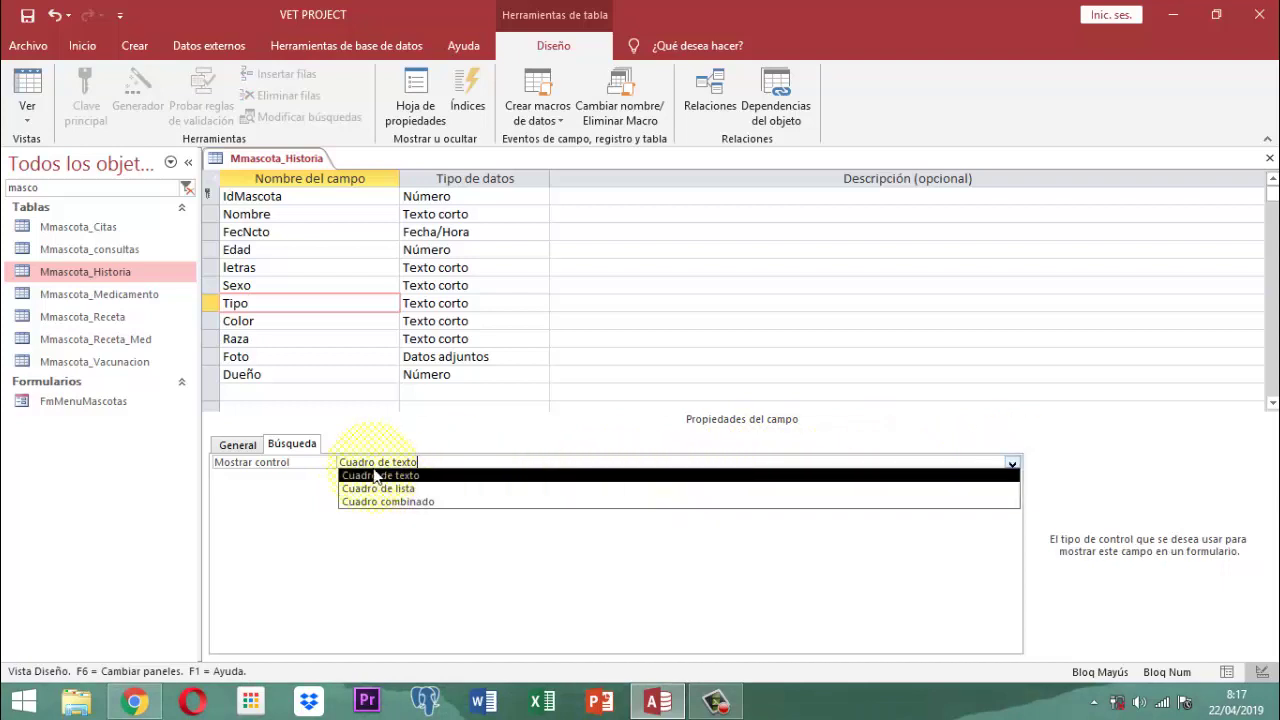
click(400, 490)
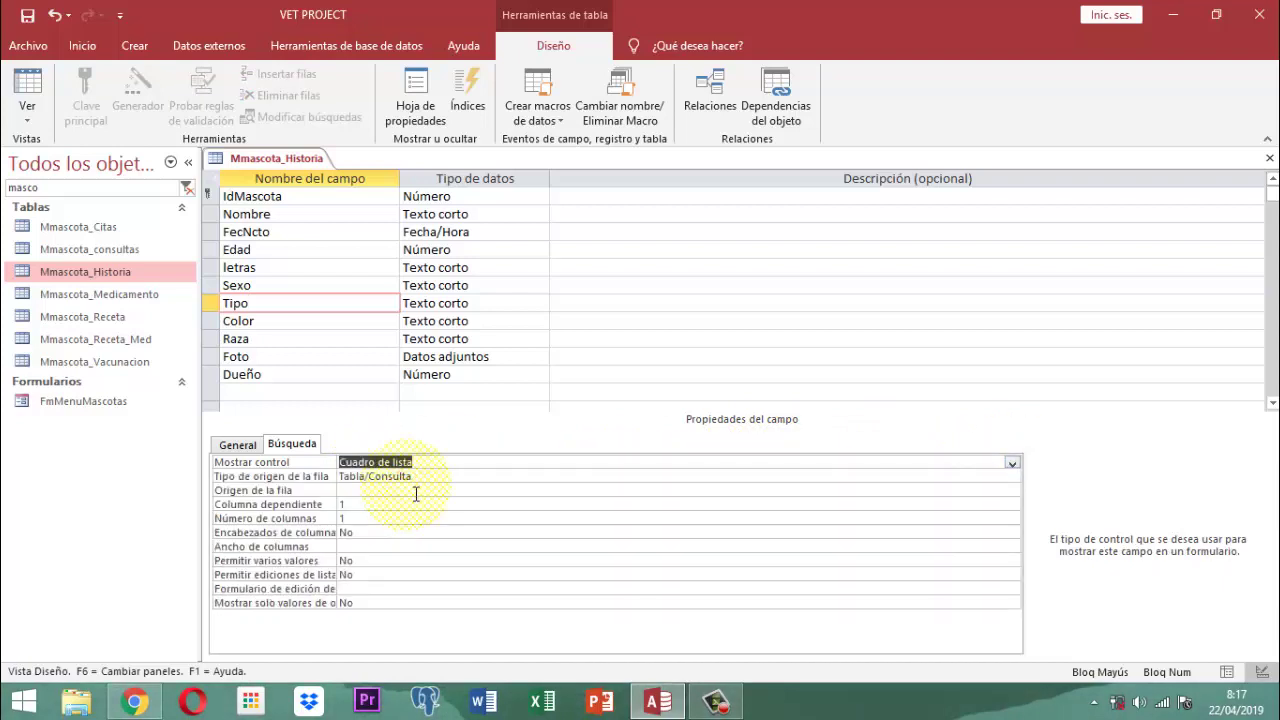
click(429, 476)
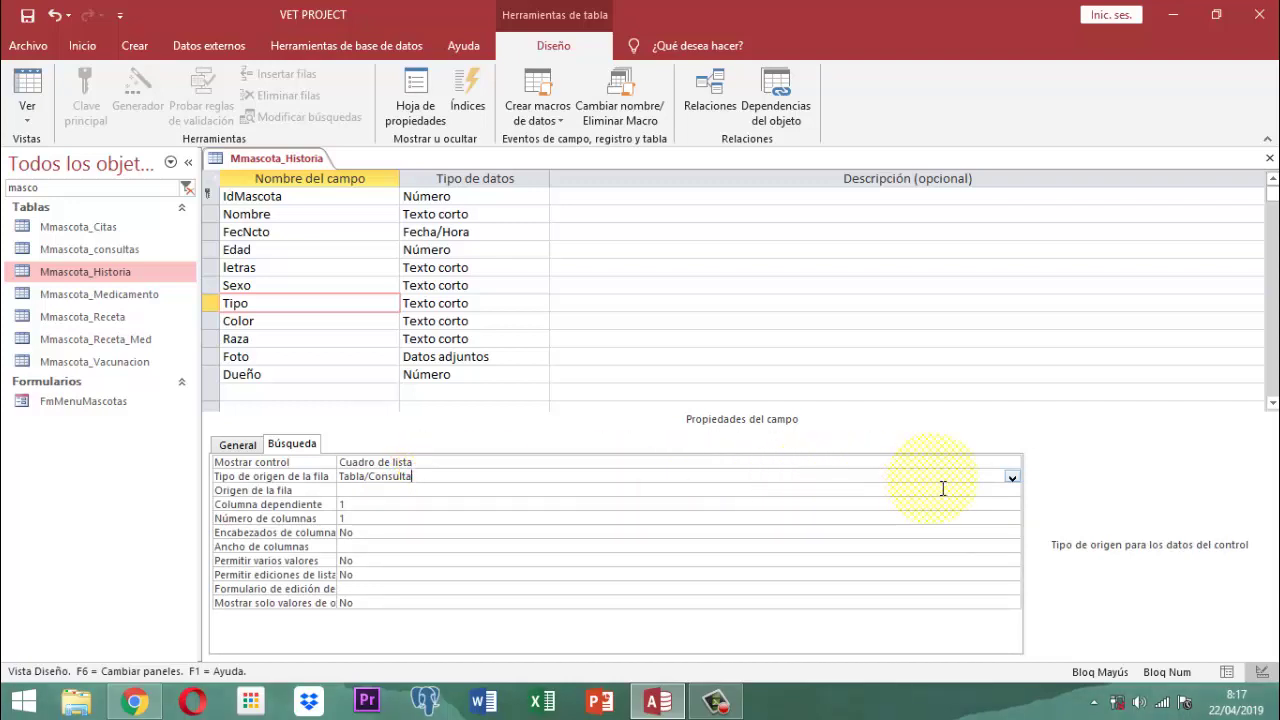
click(1011, 479)
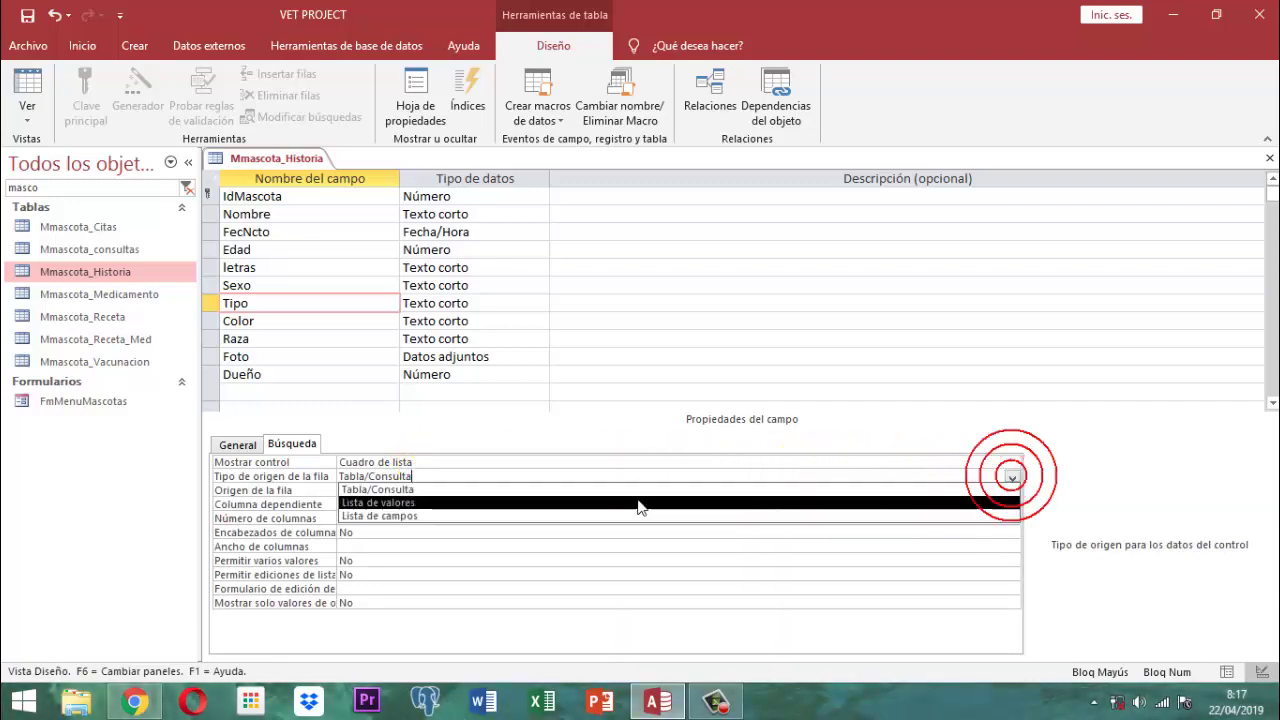
click(406, 502)
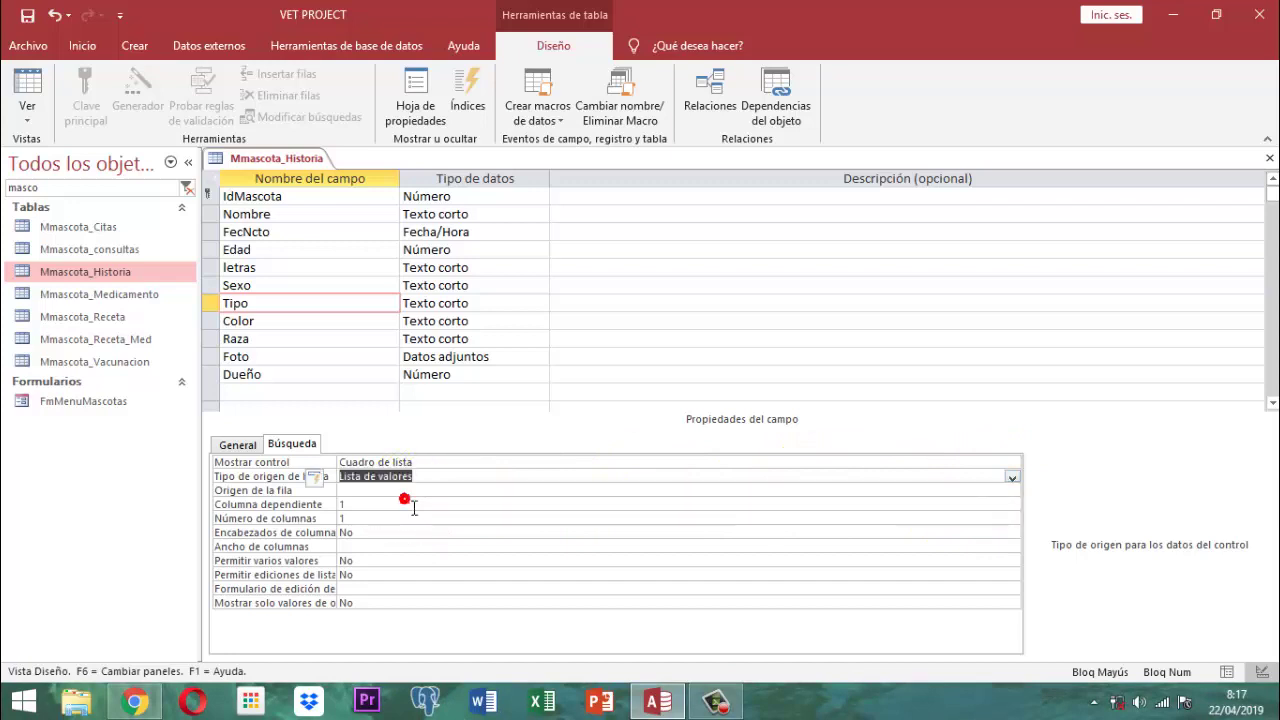
click(413, 491)
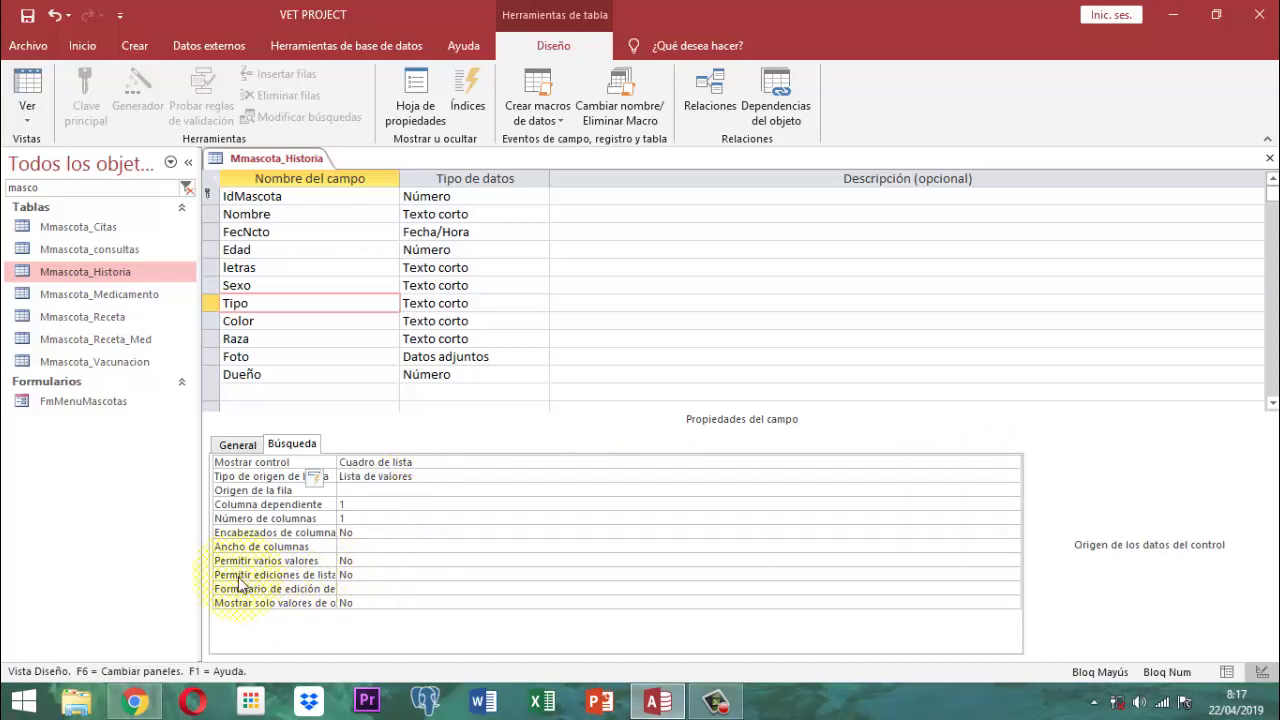
Set Tipo's Permitir ediciones de lista to Sí.
click(352, 575)
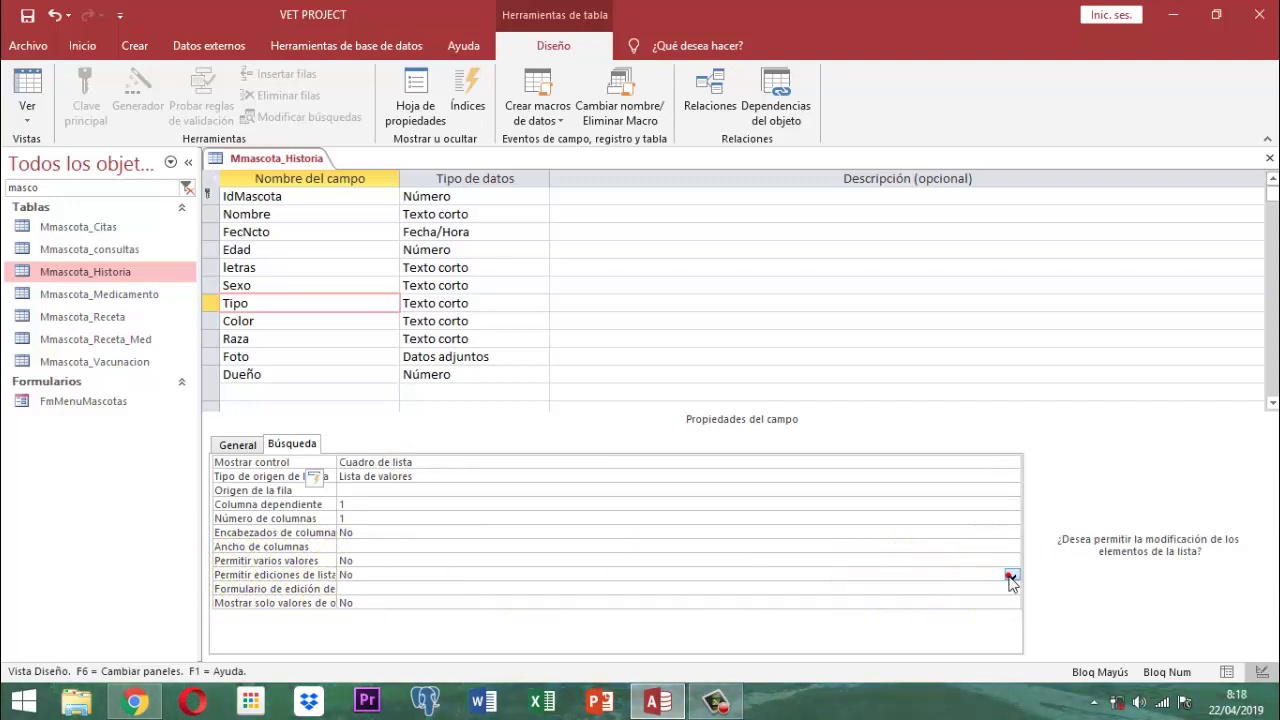
click(1012, 576)
click(350, 590)
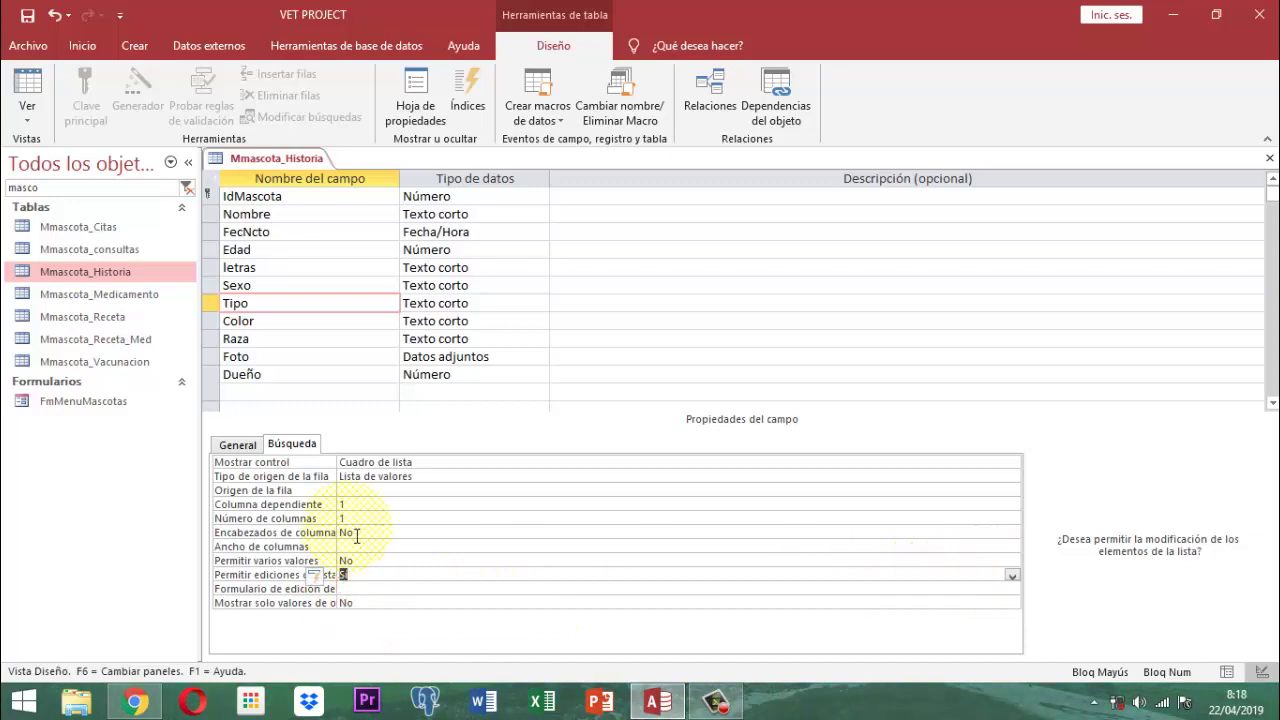
click(350, 490)
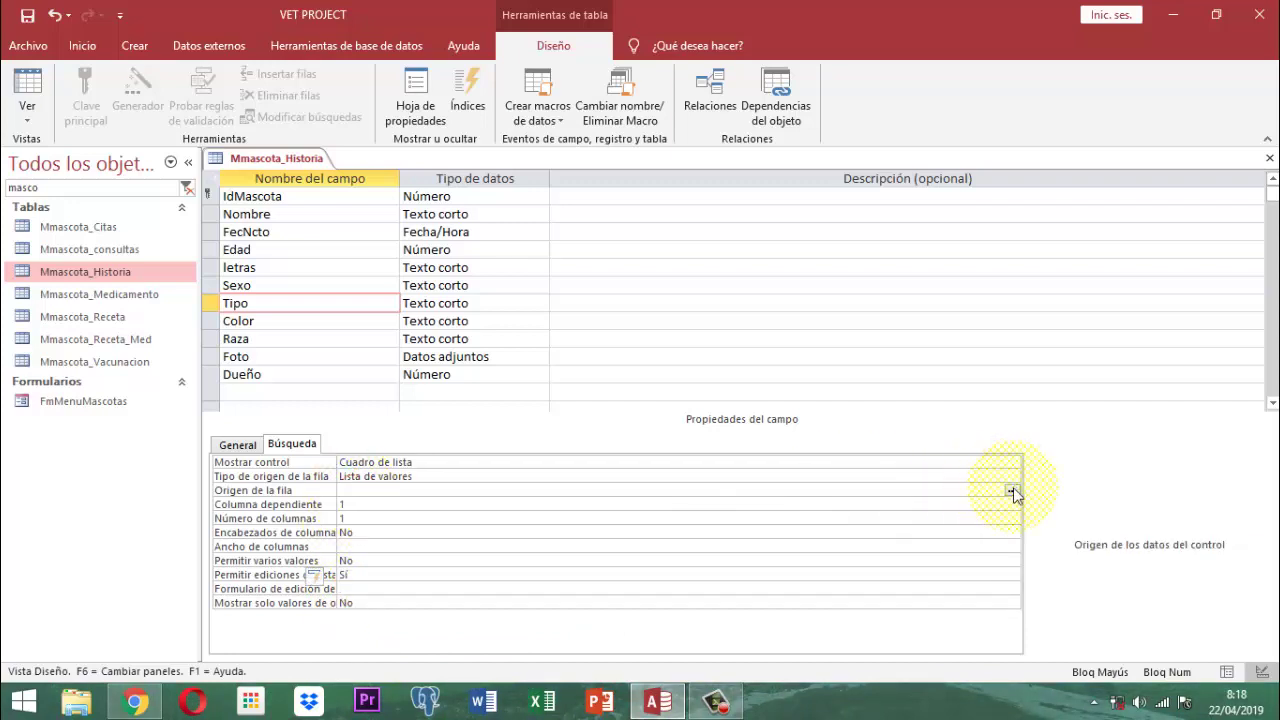
Enter GATO and PERRO as Tipo's list items and confirm with Aceptar.
click(1012, 490)
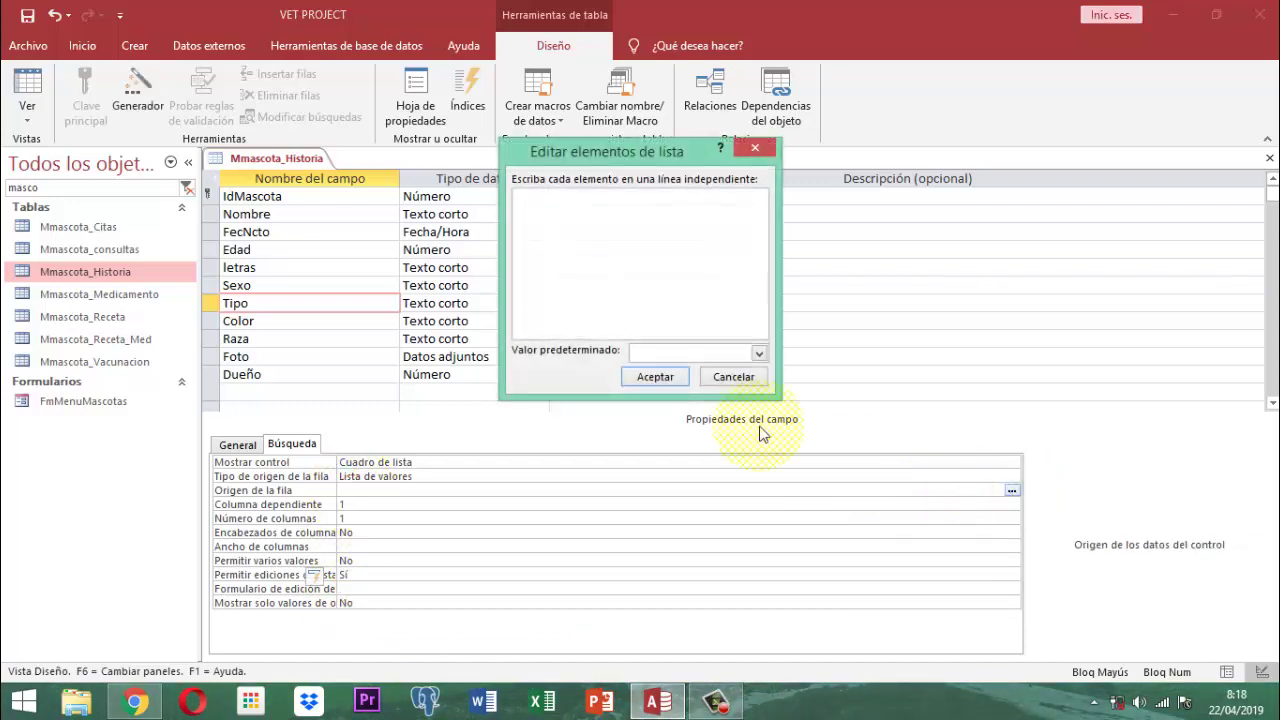
click(550, 207)
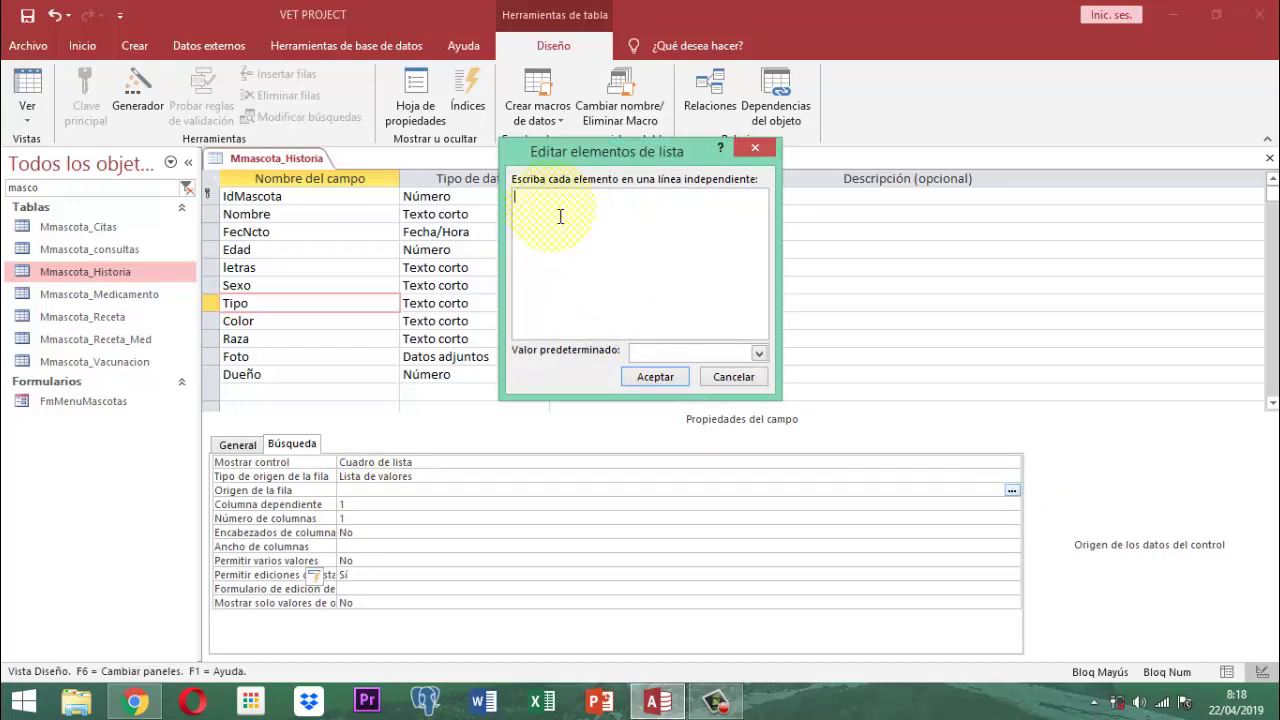
text(GATO)
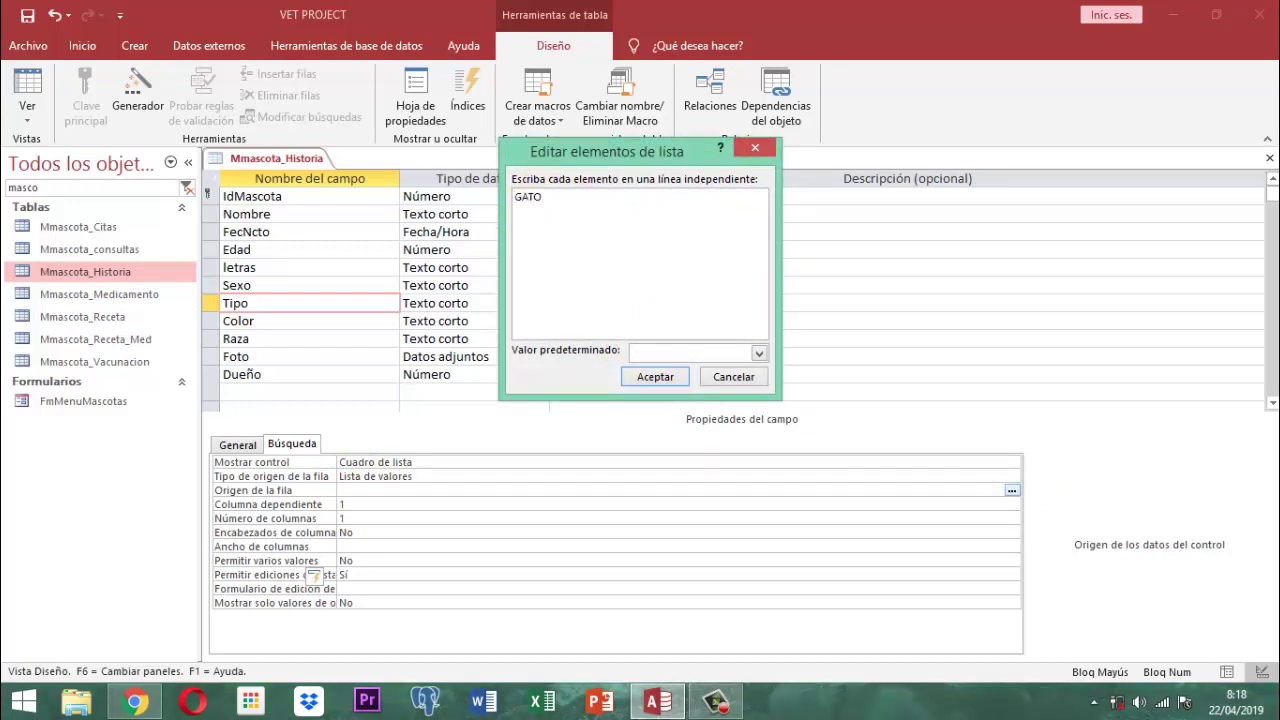
key(Return)
text(PERRO)
key(Return)
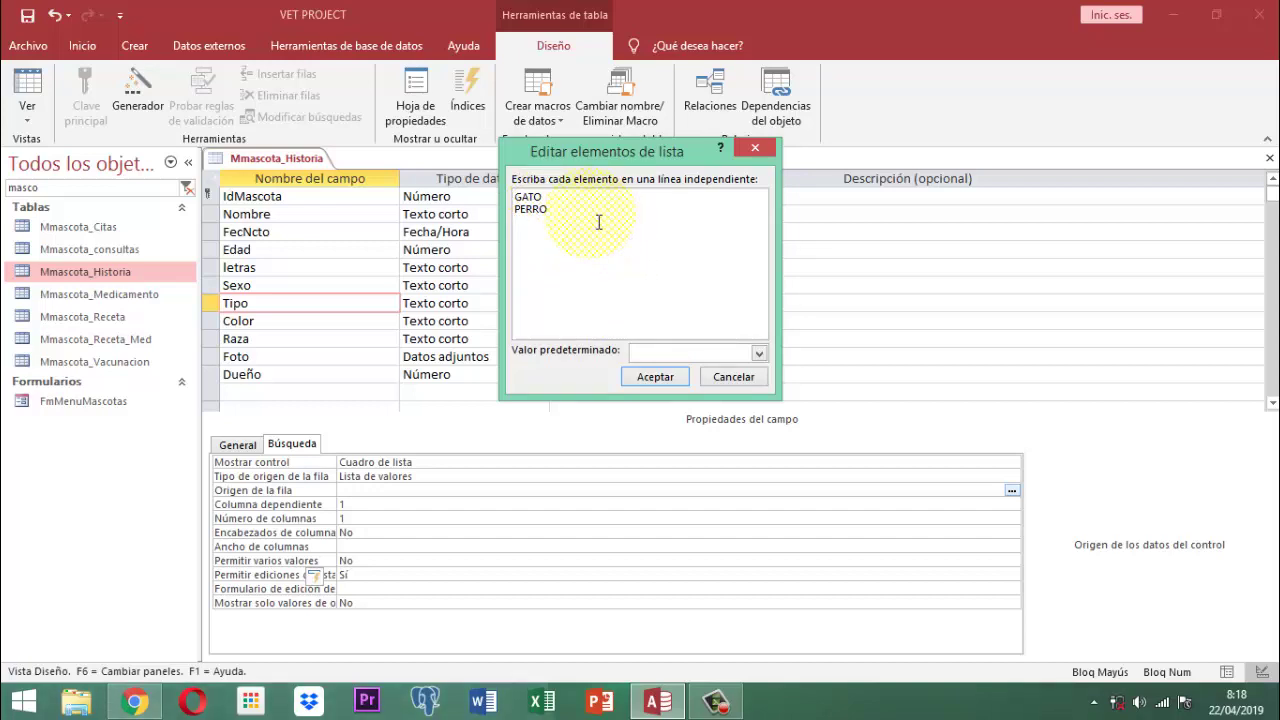
click(594, 231)
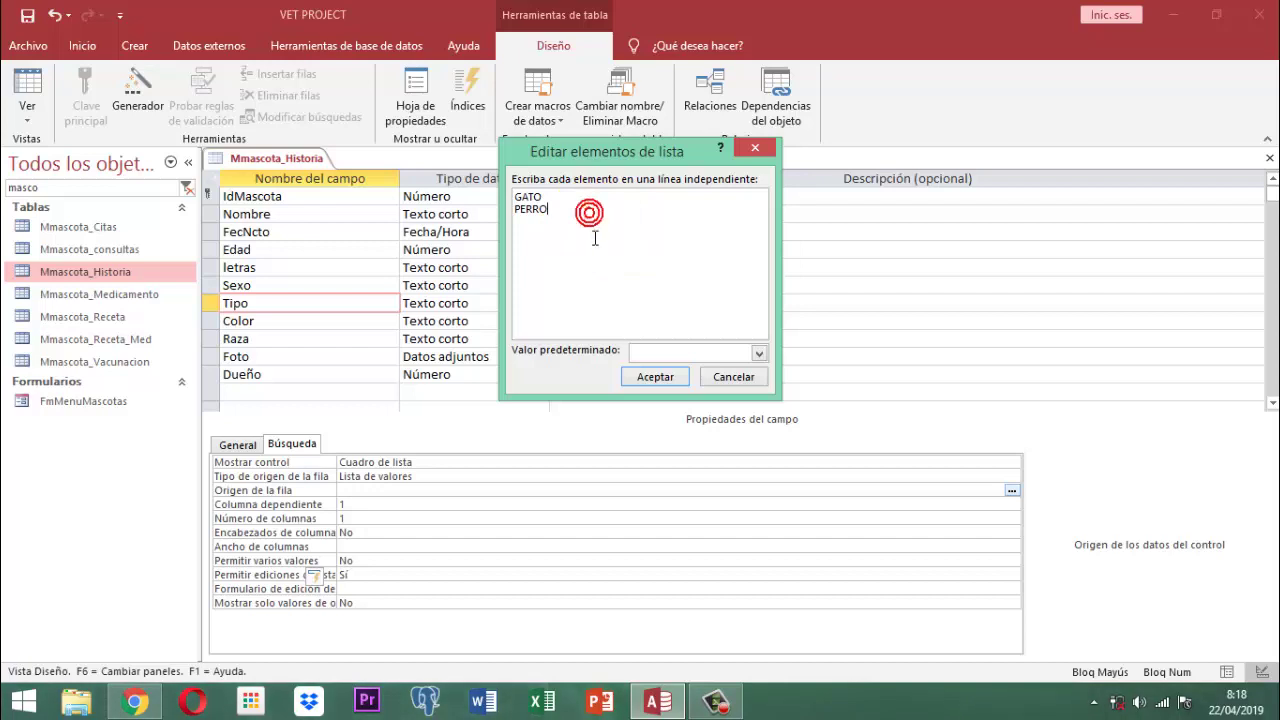
click(655, 380)
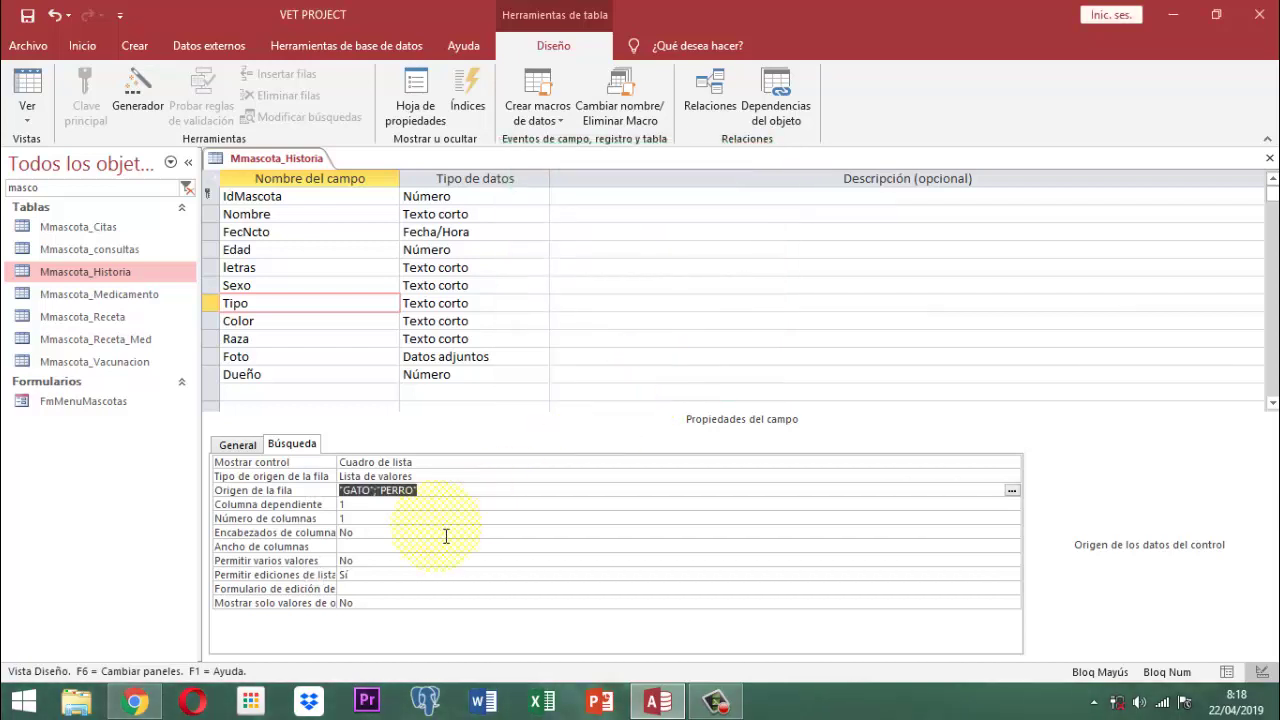
Set Tipo's Permitir ediciones de lista back to No.
click(383, 578)
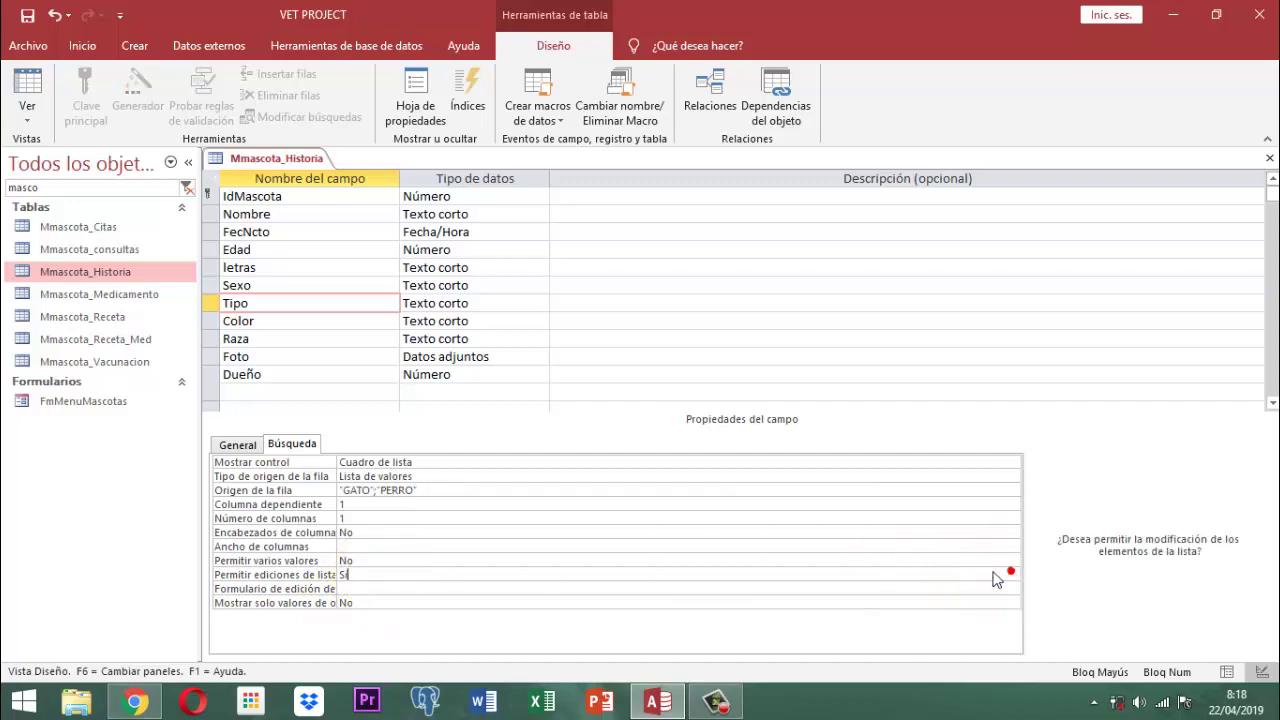
click(1011, 576)
click(344, 604)
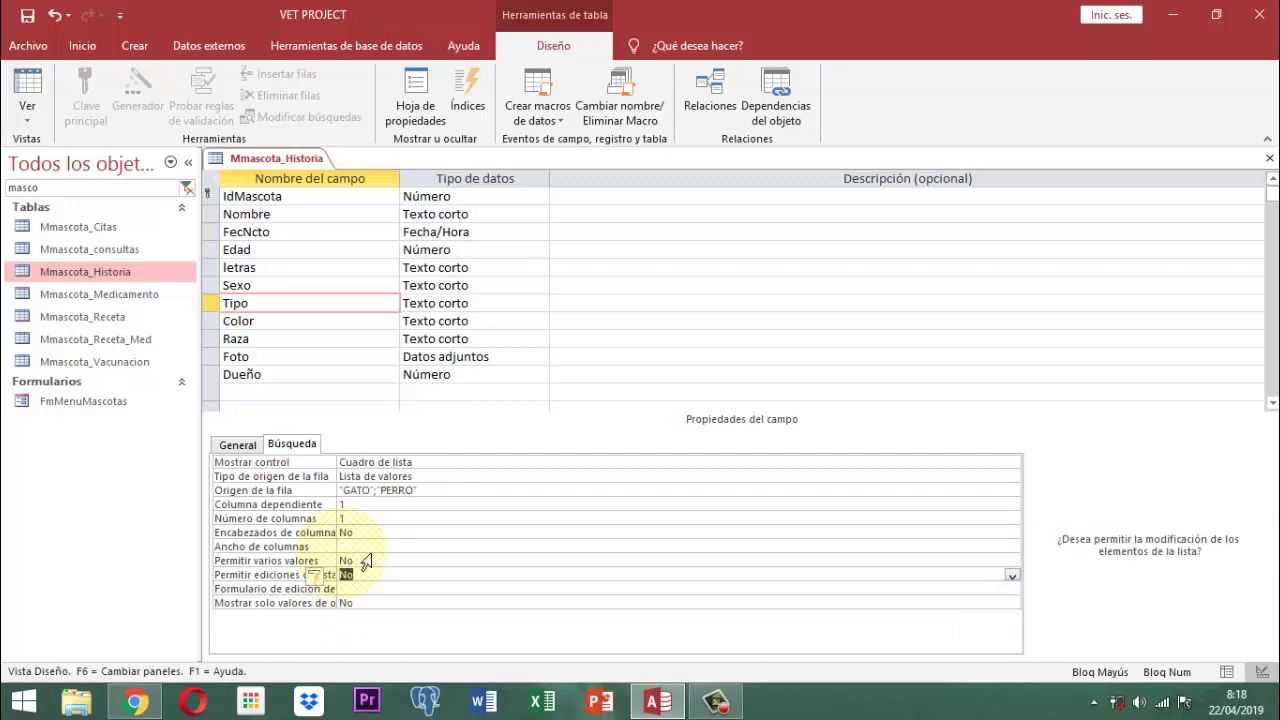
Review the Color, Raza, Foto and Dueño field properties.
click(286, 321)
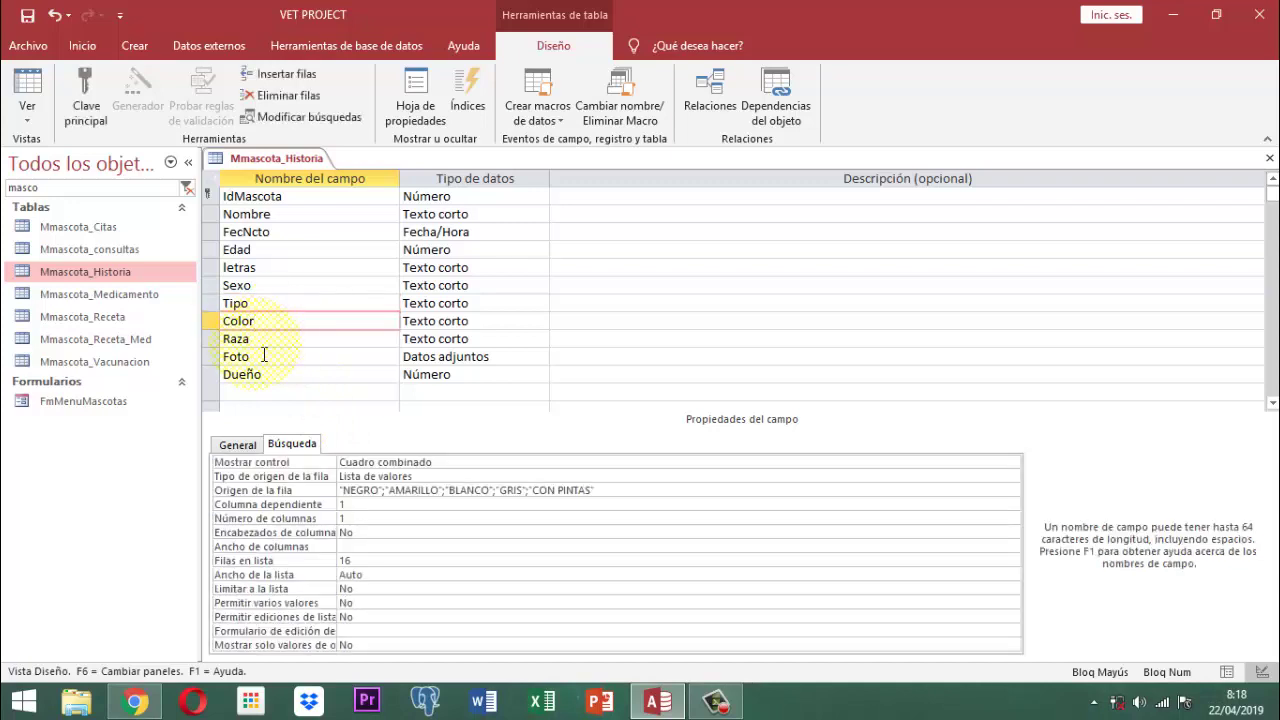
click(262, 340)
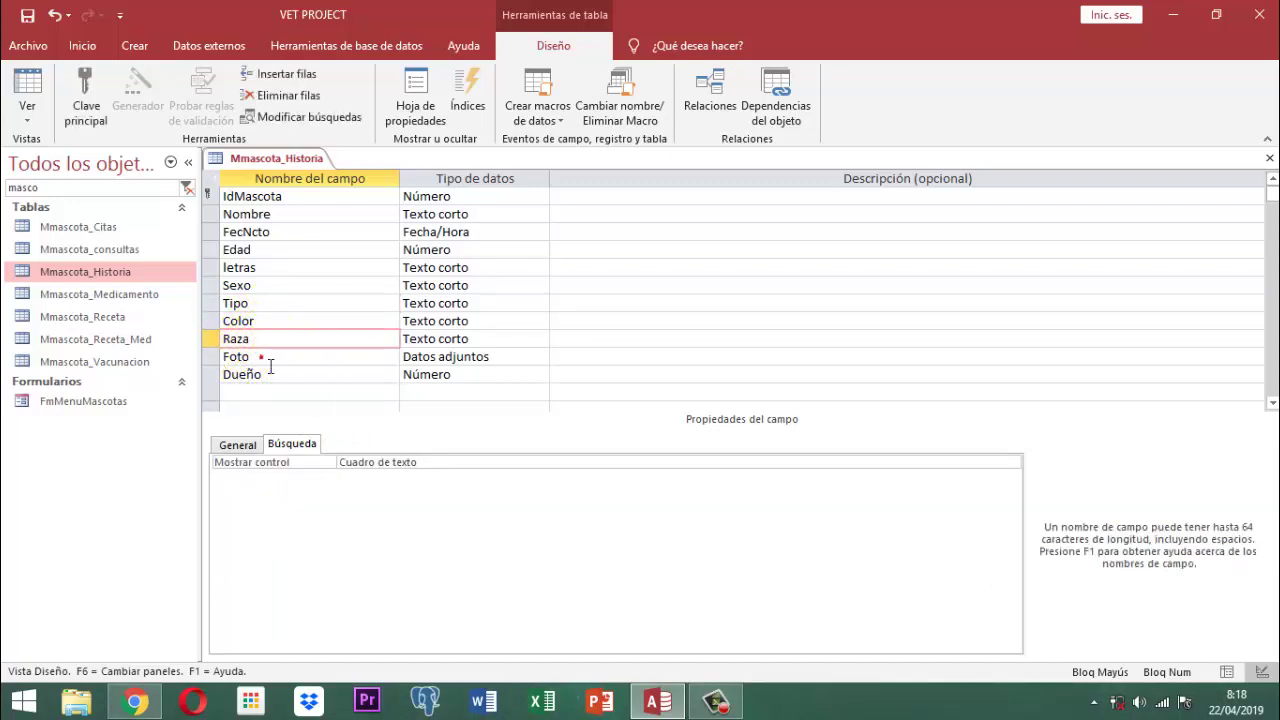
click(260, 356)
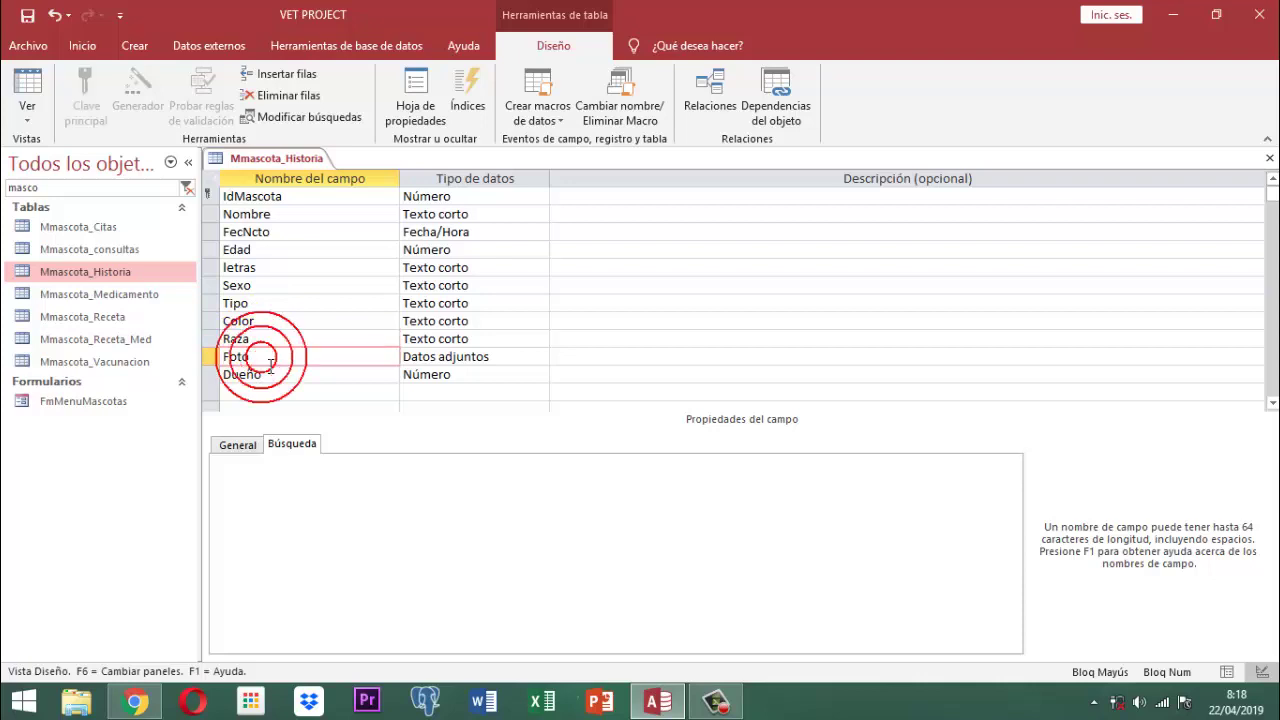
click(241, 449)
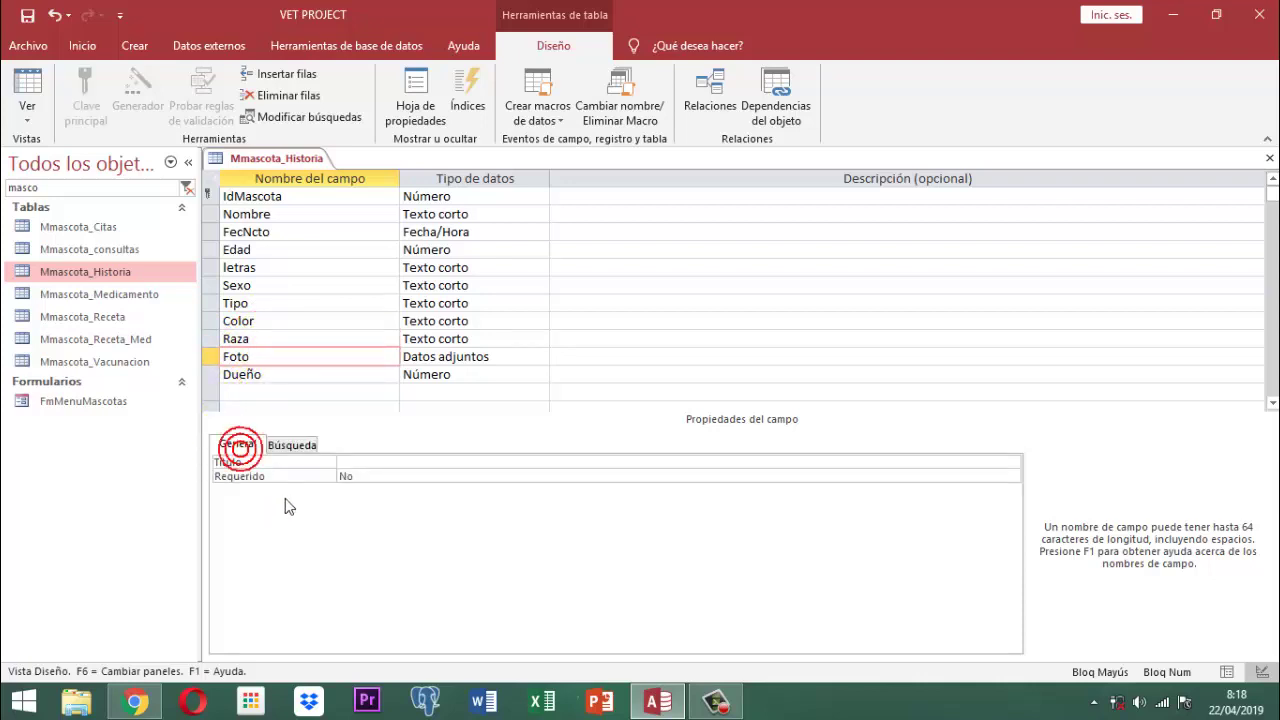
click(270, 374)
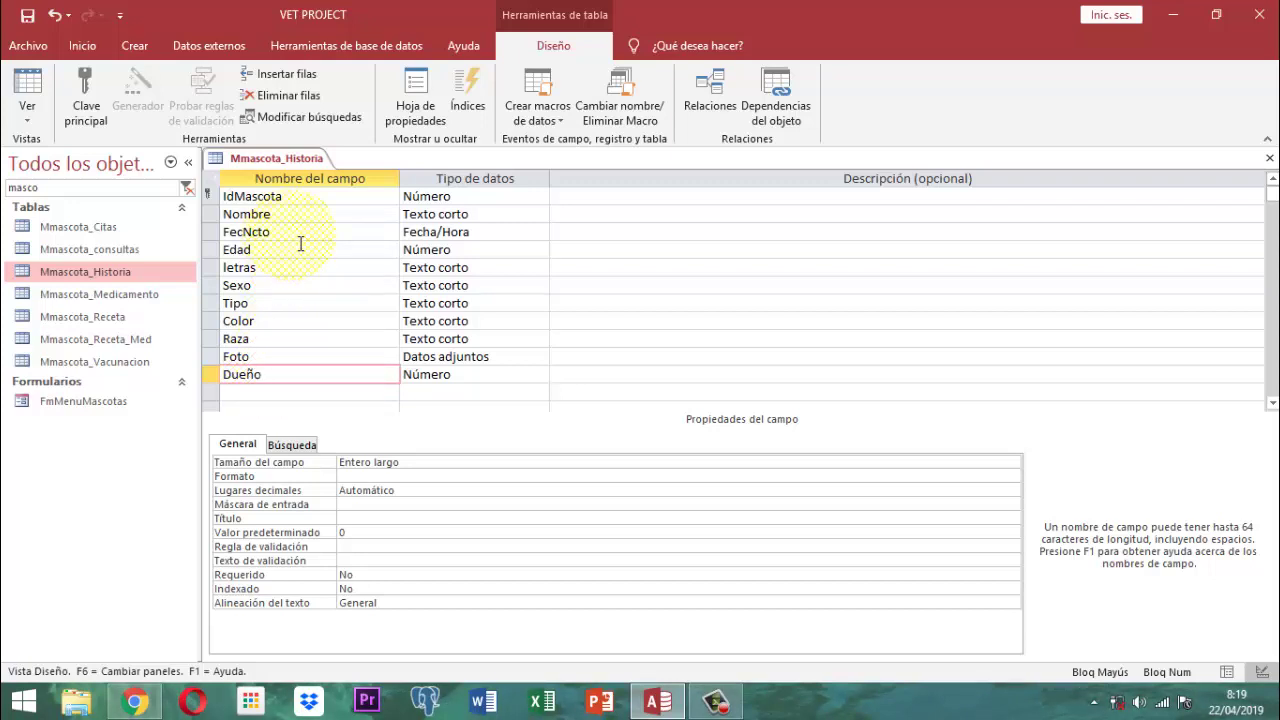
Save the Mmascota_Historia table design and close it.
right_click(272, 161)
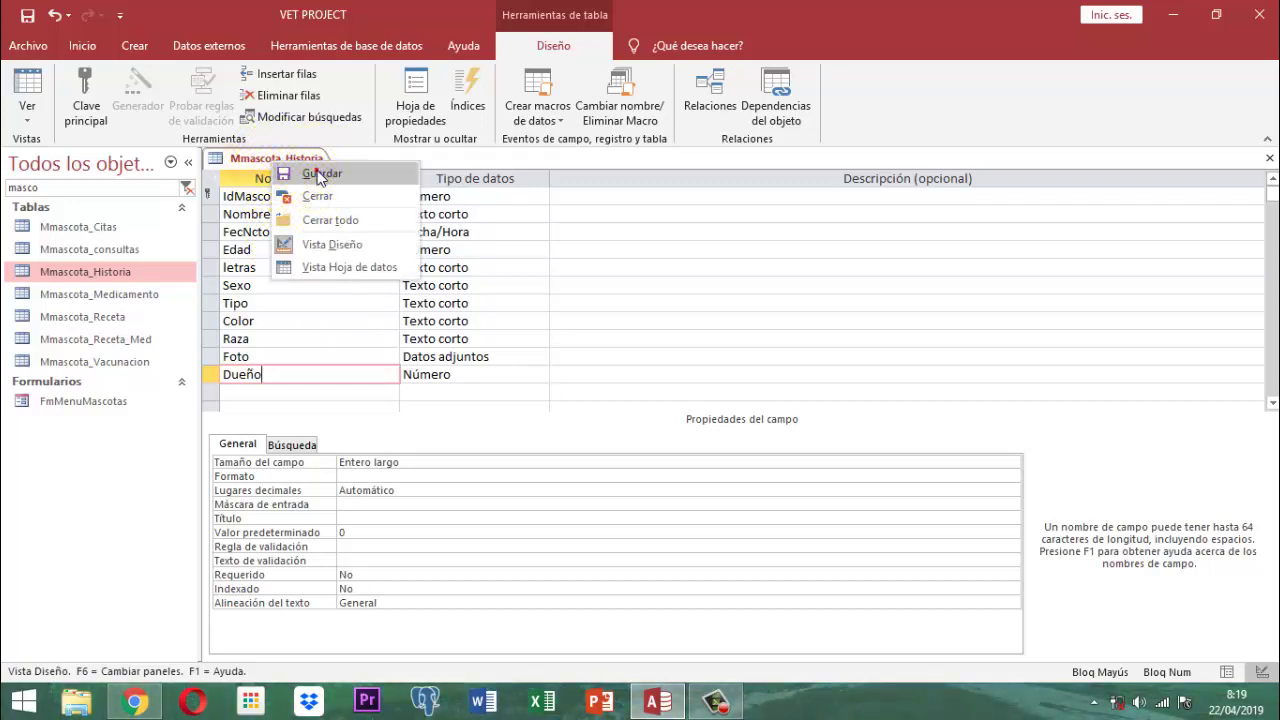
click(312, 173)
right_click(282, 163)
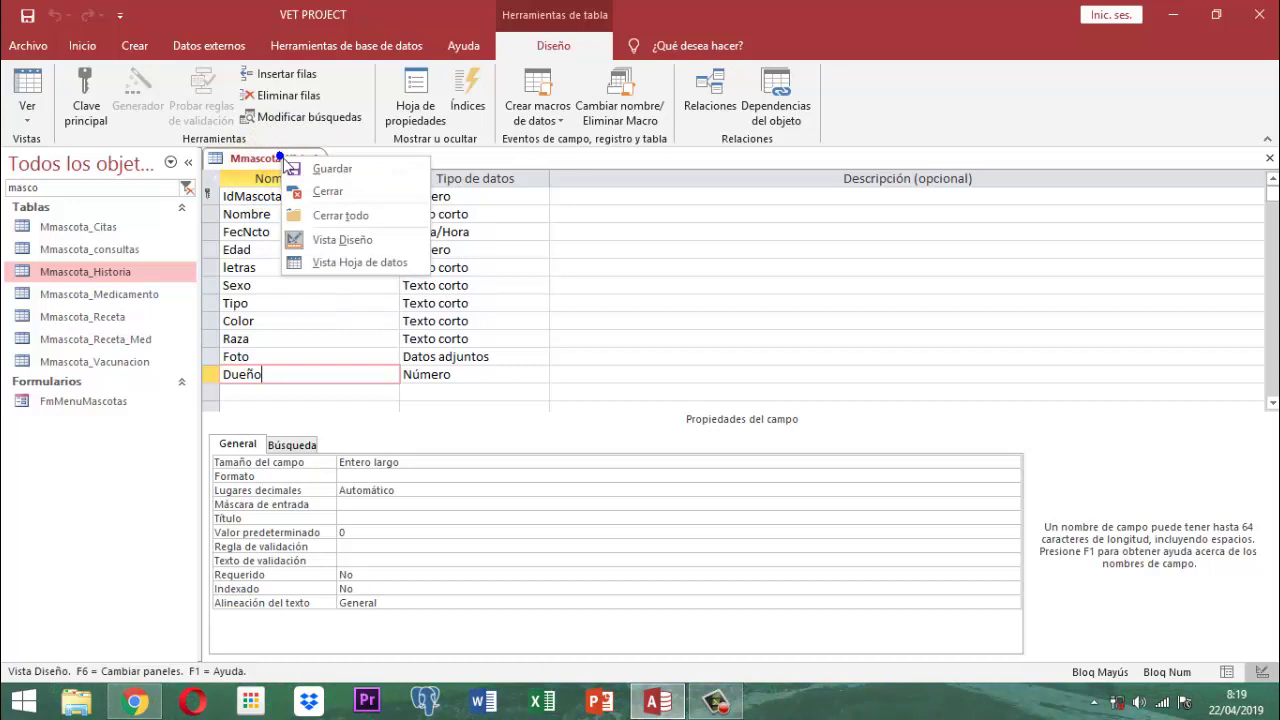
click(333, 195)
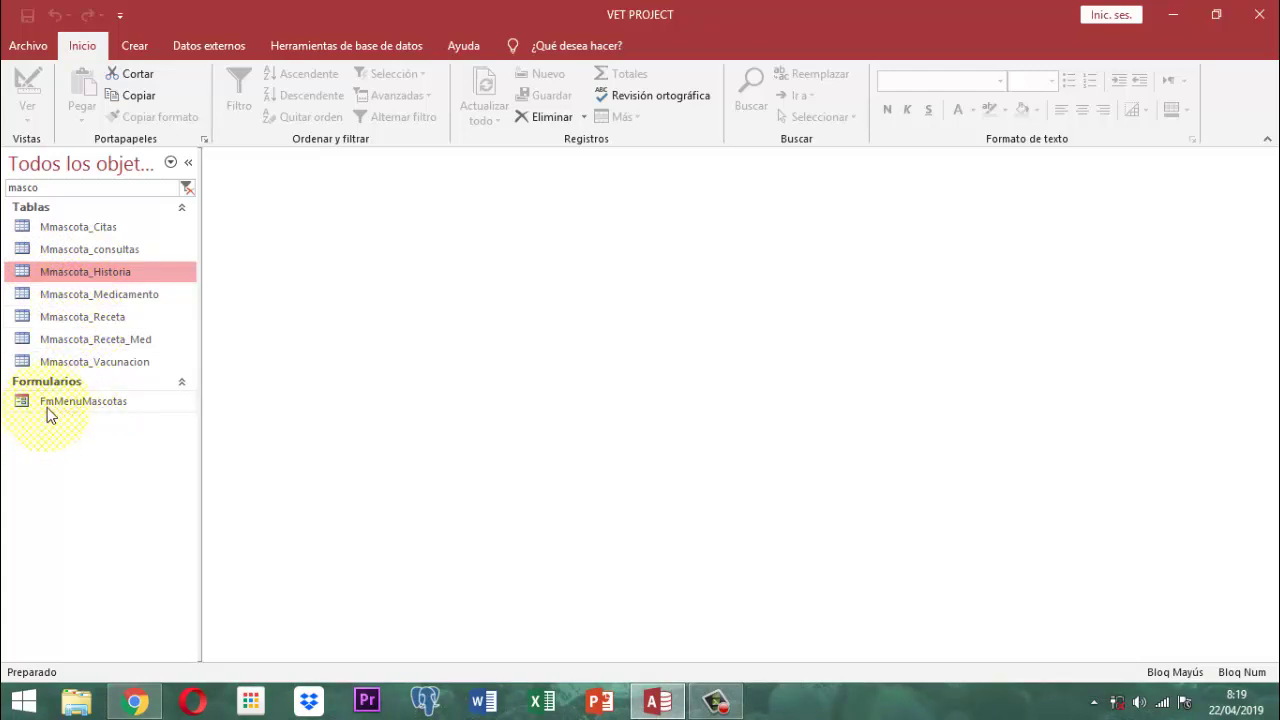
click(90, 192)
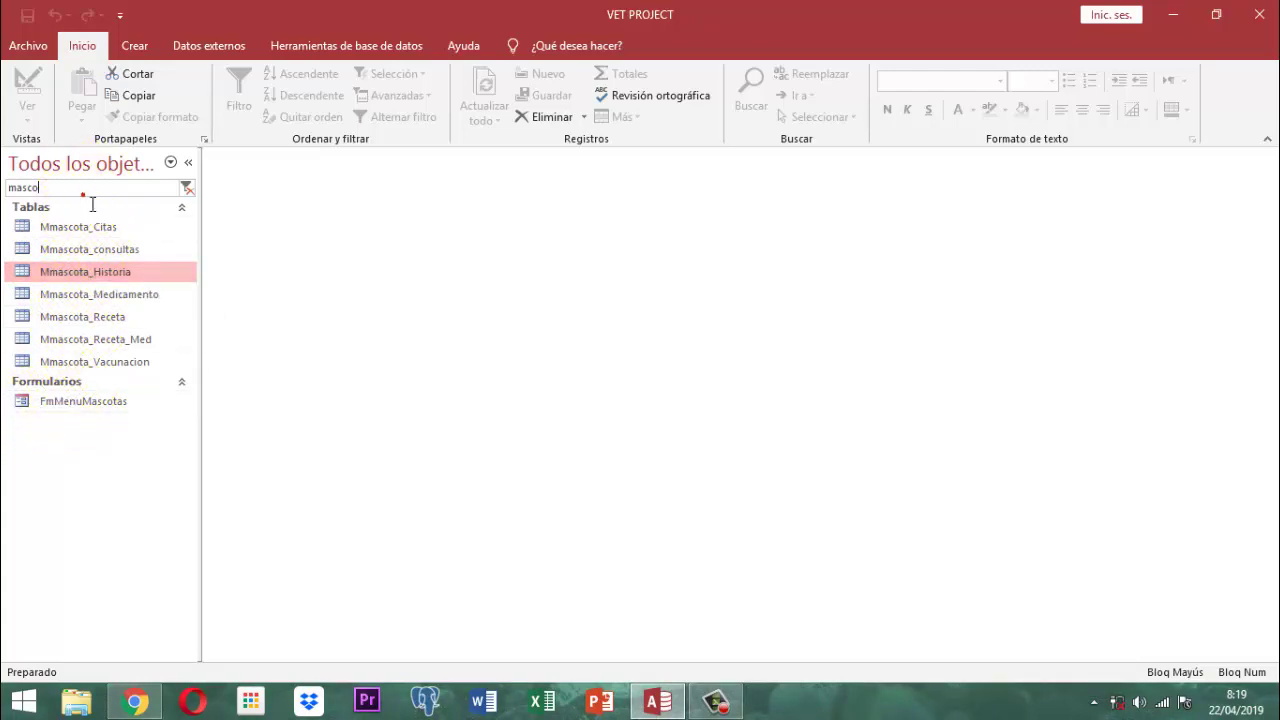
key(BackSpace)
key(BackSpace)
key(BackSpace)
key(BackSpace)
key(BackSpace)
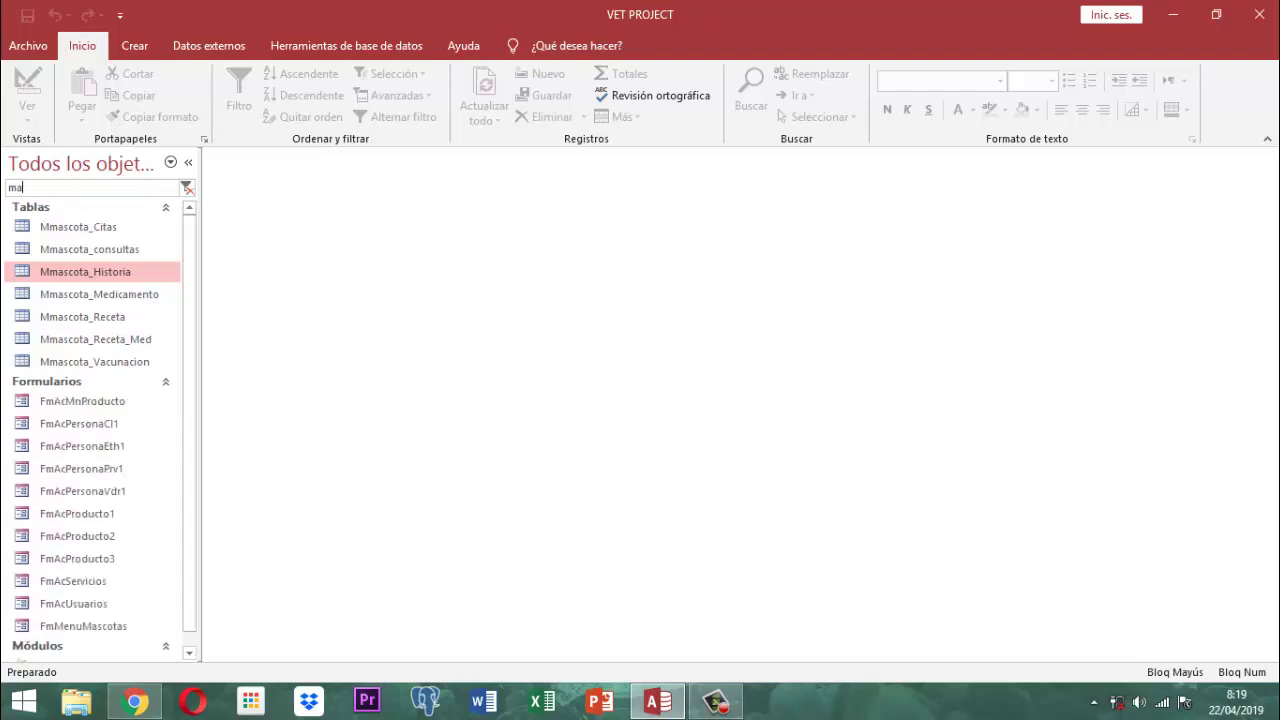
text(IG)
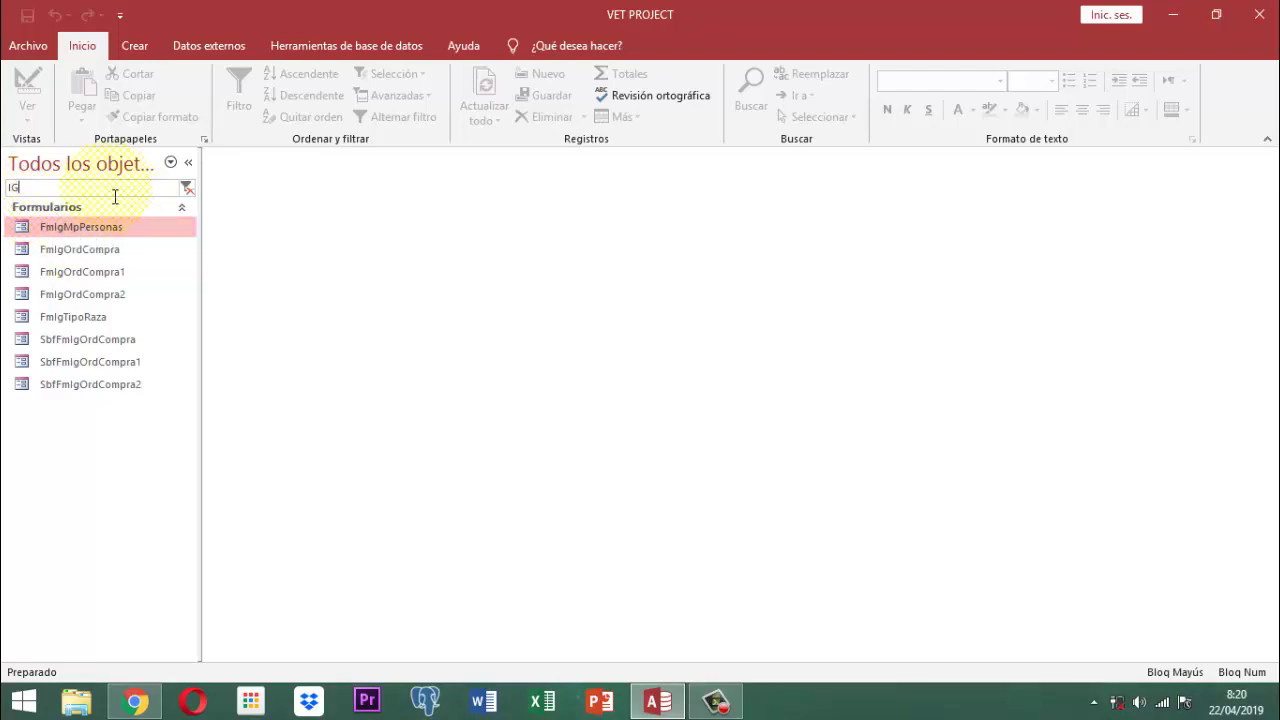
drag(50, 195, 5, 188)
text(f)
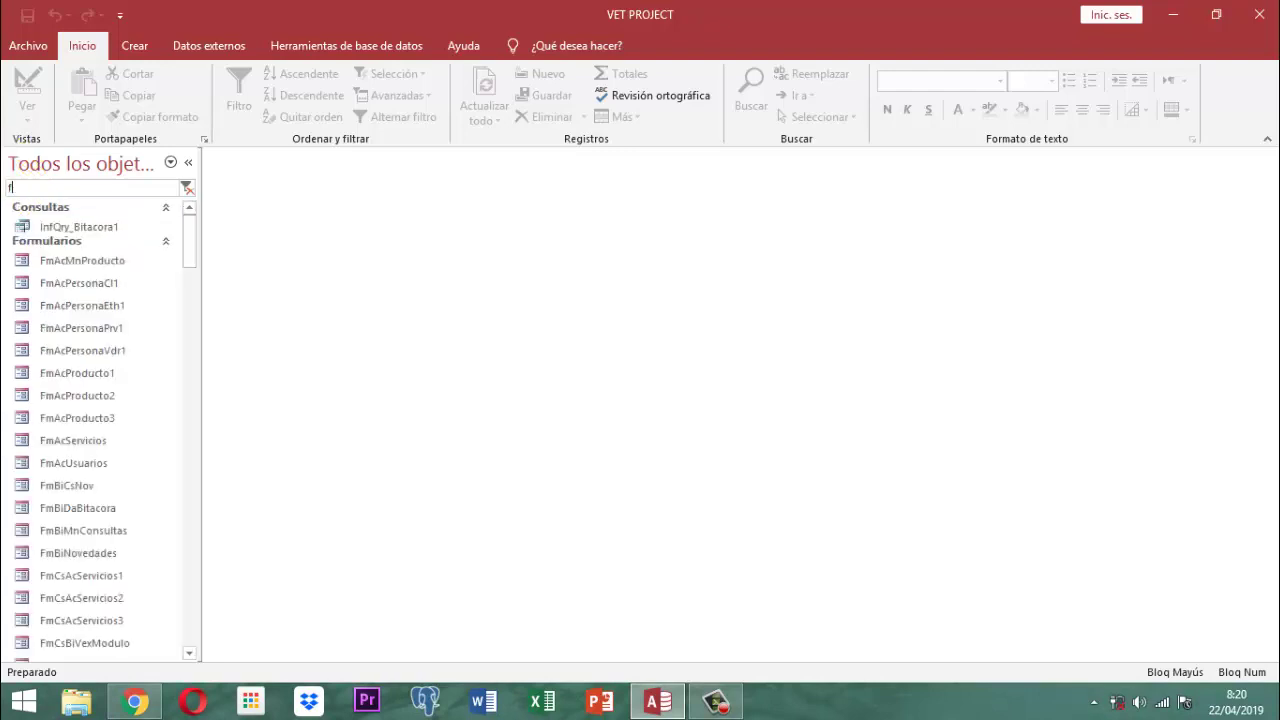
key(BackSpace)
text(f)
key(BackSpace)
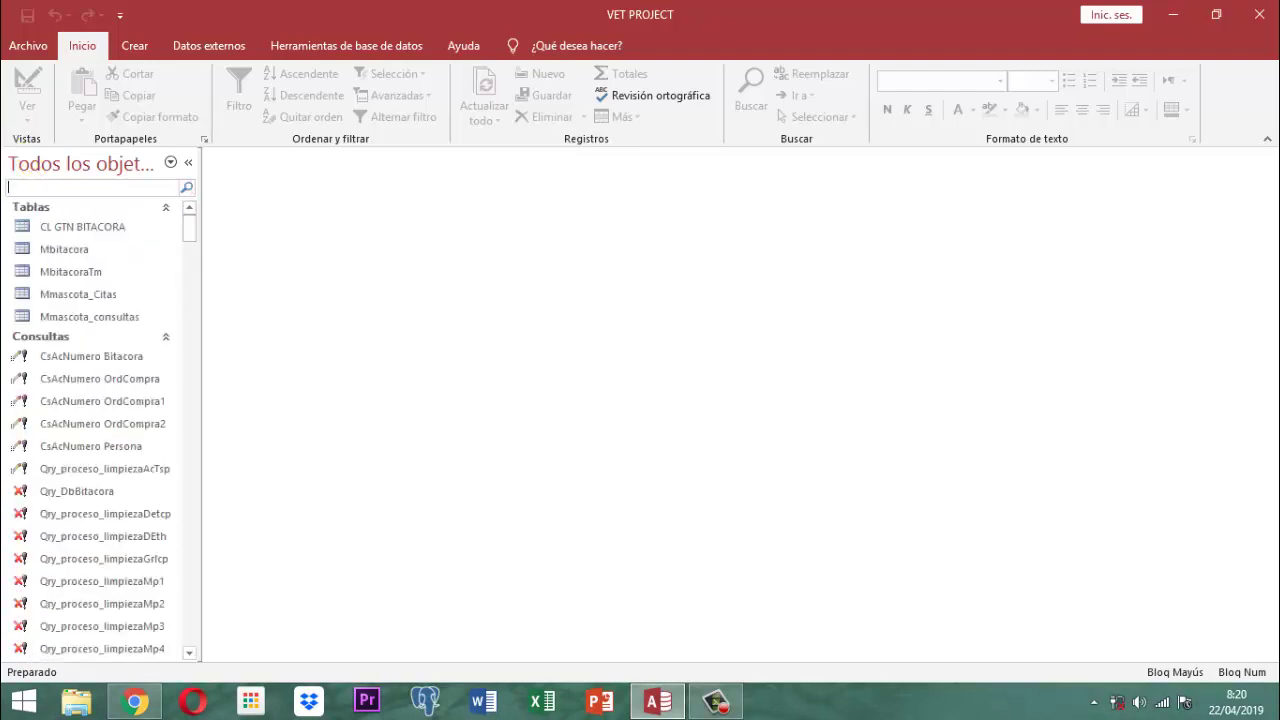
text(F)
key(Caps_Lock)
text(mI)
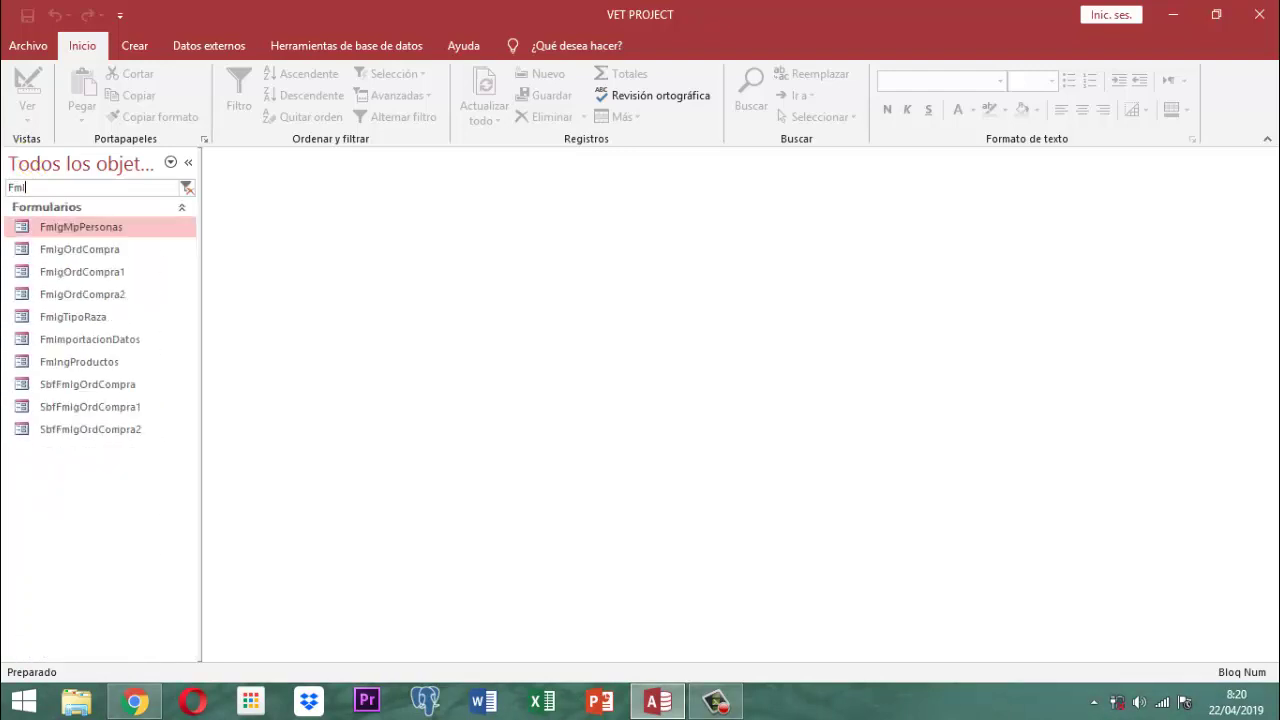
text(gM)
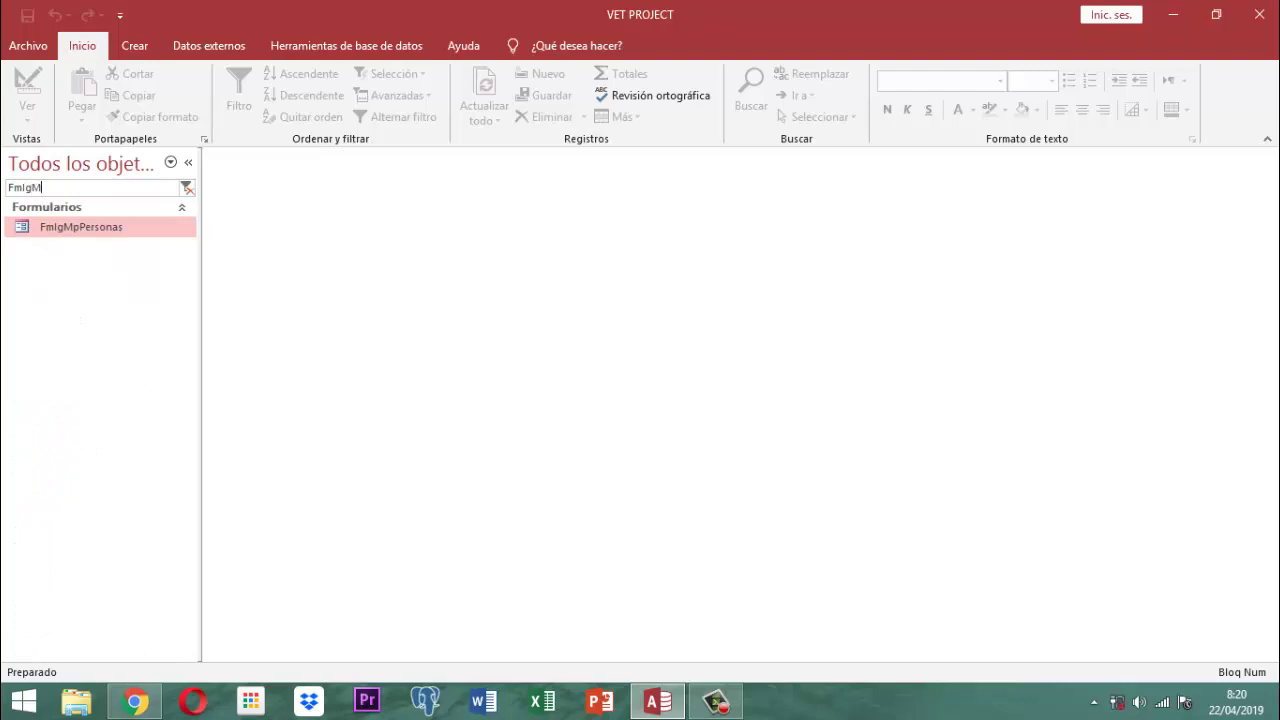
text(mascota)
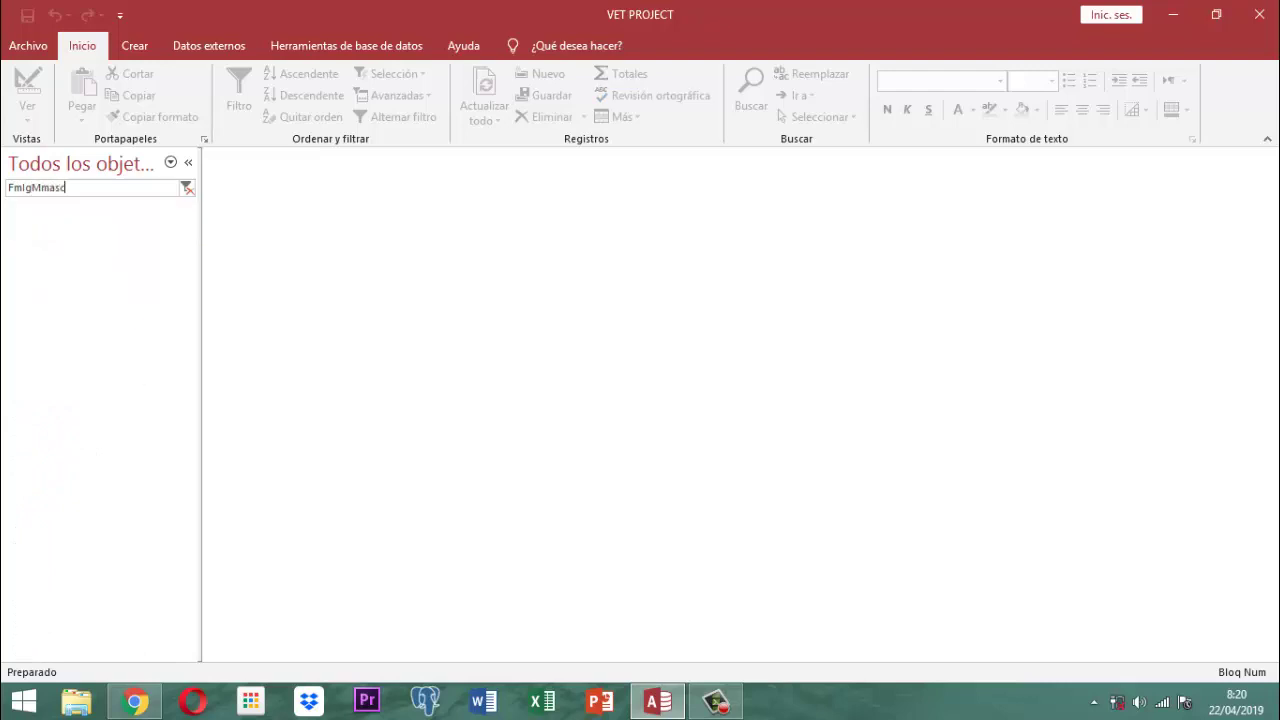
click(5, 189)
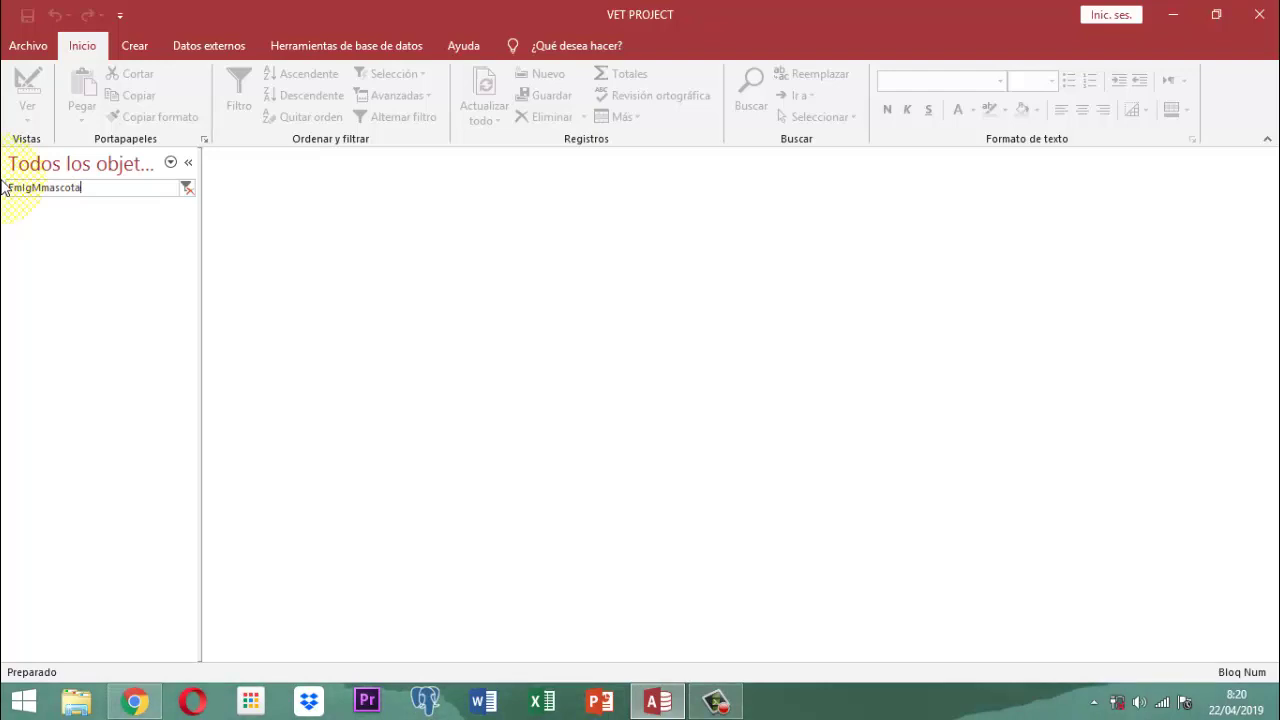
text(_hist)
key(BackSpace)
click(4, 188)
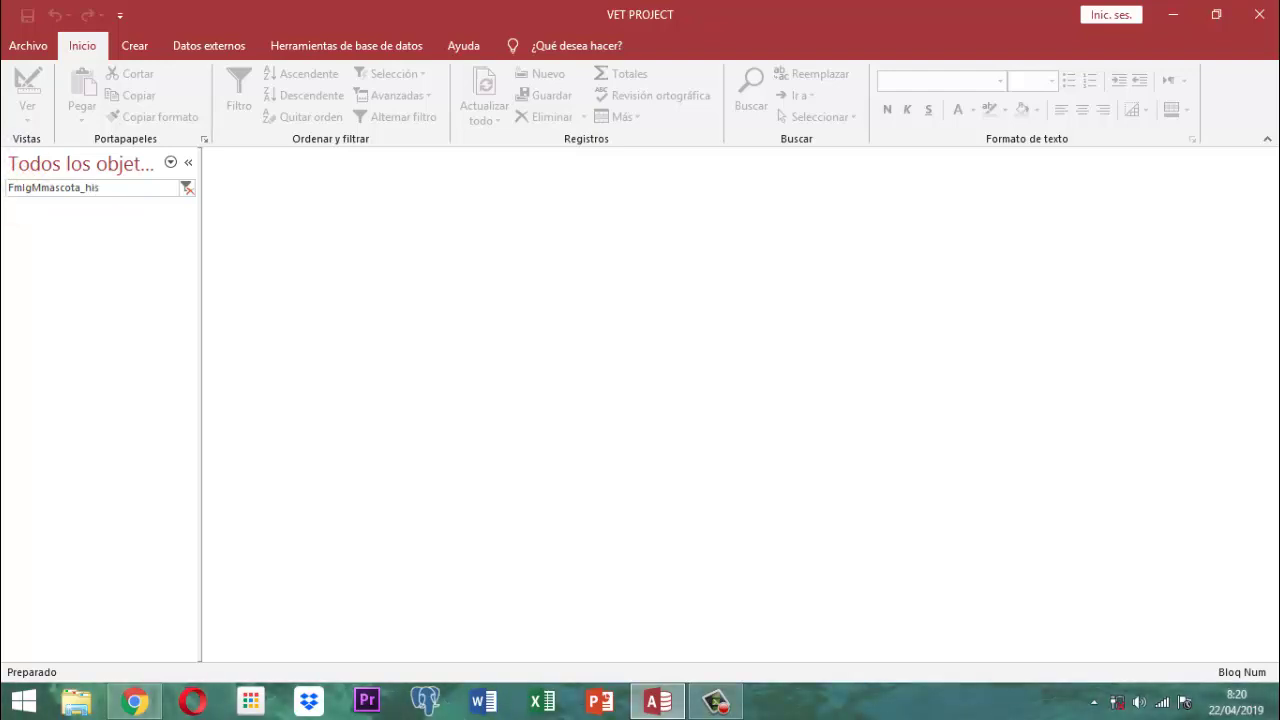
key(BackSpace)
key(BackSpace)
key(BackSpace)
key(BackSpace)
key(BackSpace)
key(BackSpace)
key(BackSpace)
key(BackSpace)
key(BackSpace)
key(BackSpace)
key(BackSpace)
key(BackSpace)
key(BackSpace)
key(BackSpace)
key(BackSpace)
key(BackSpace)
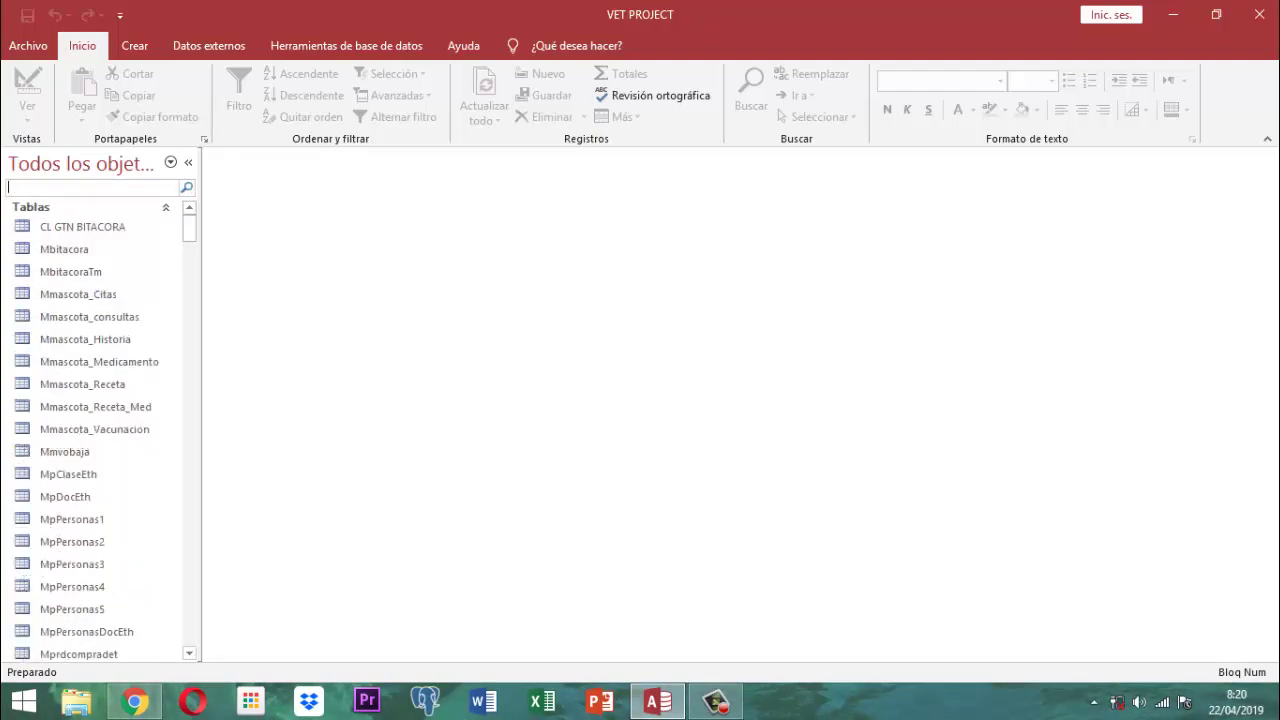
text(masco)
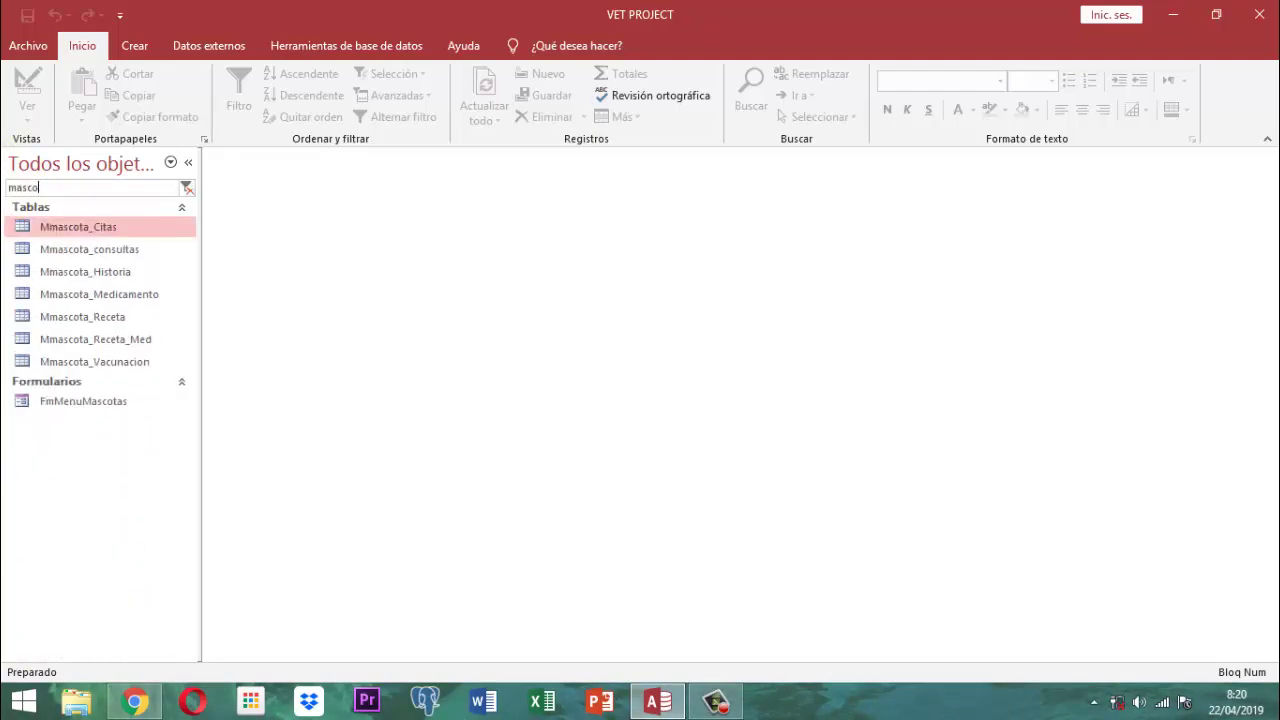
click(87, 272)
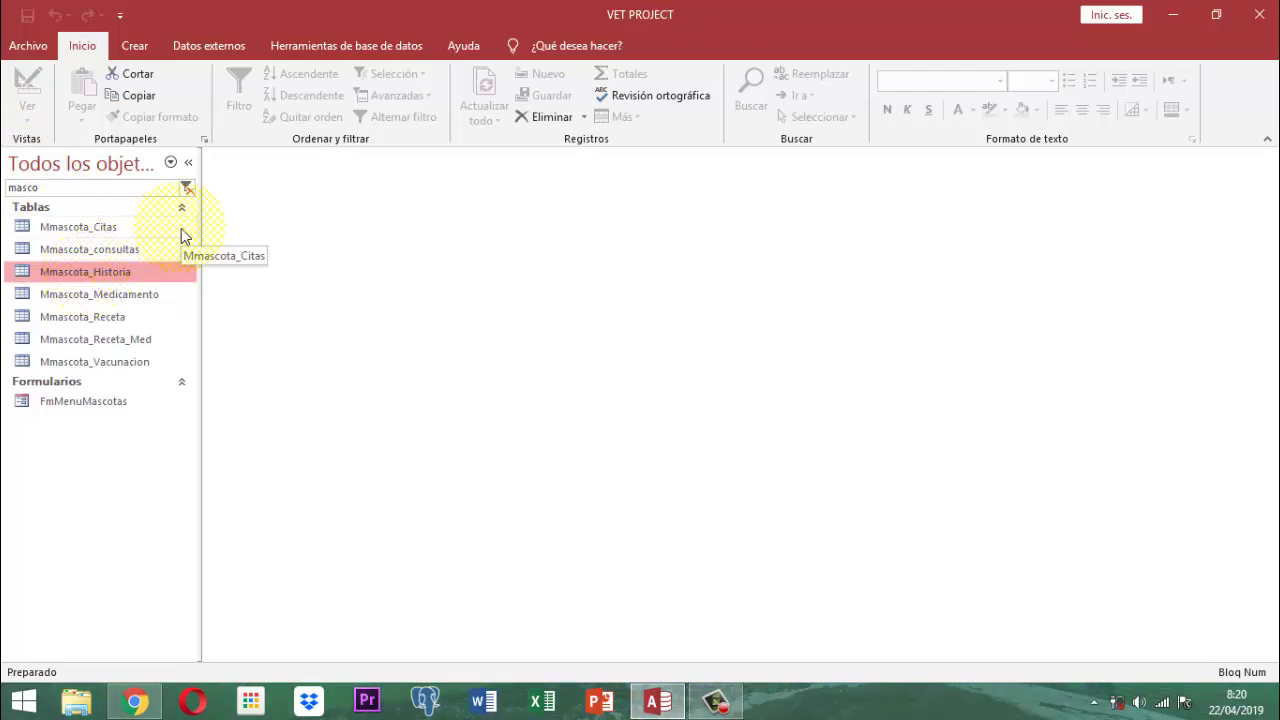
Create a quick form from Mmascota_Historia with Crear > Formulario.
click(135, 46)
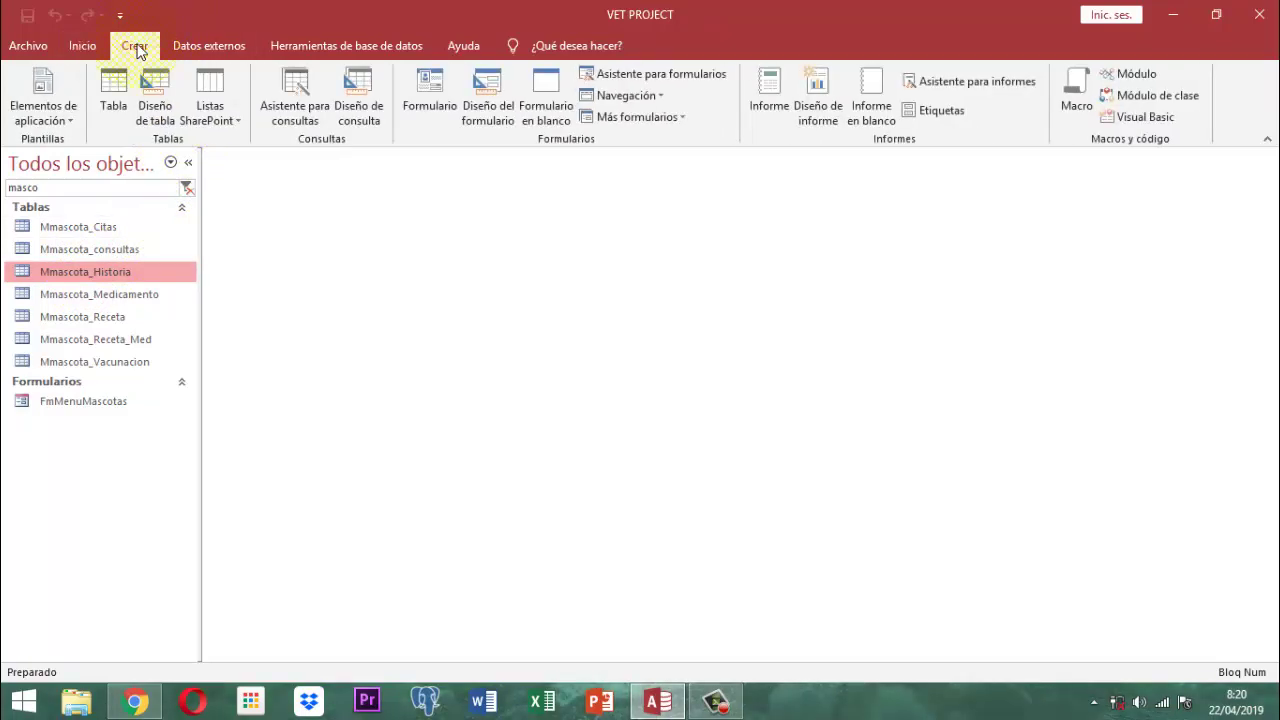
click(418, 111)
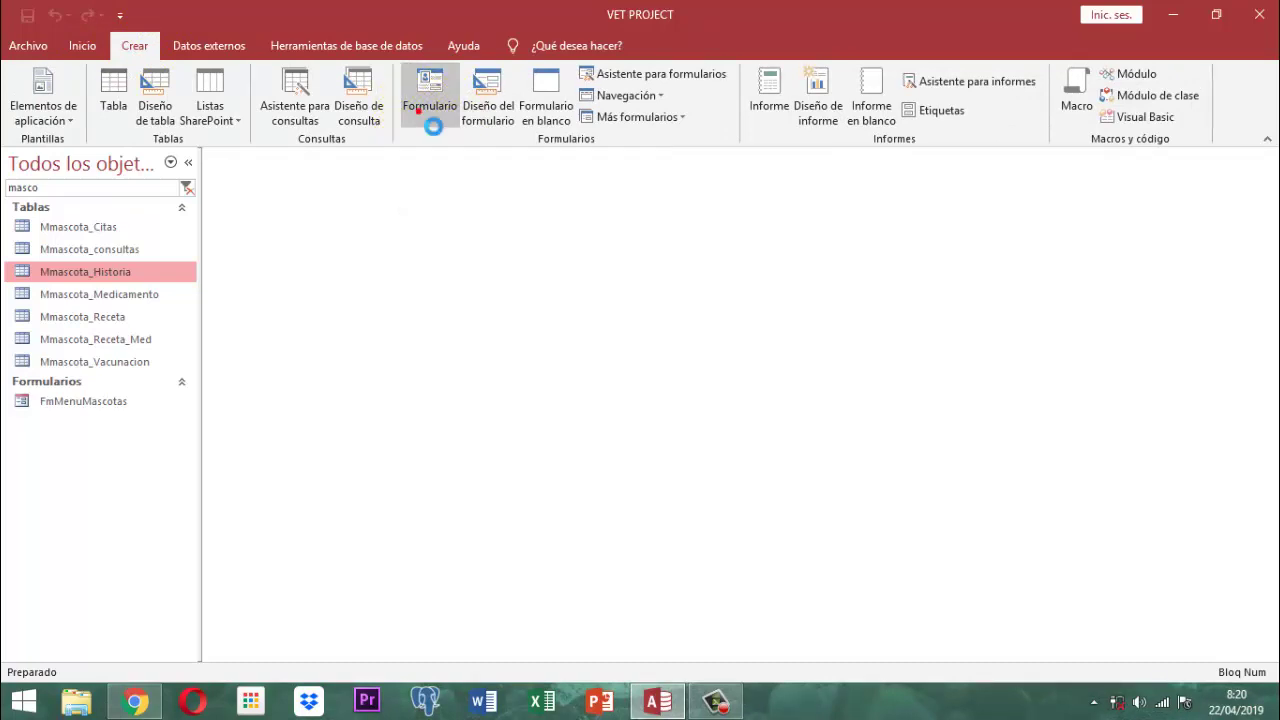
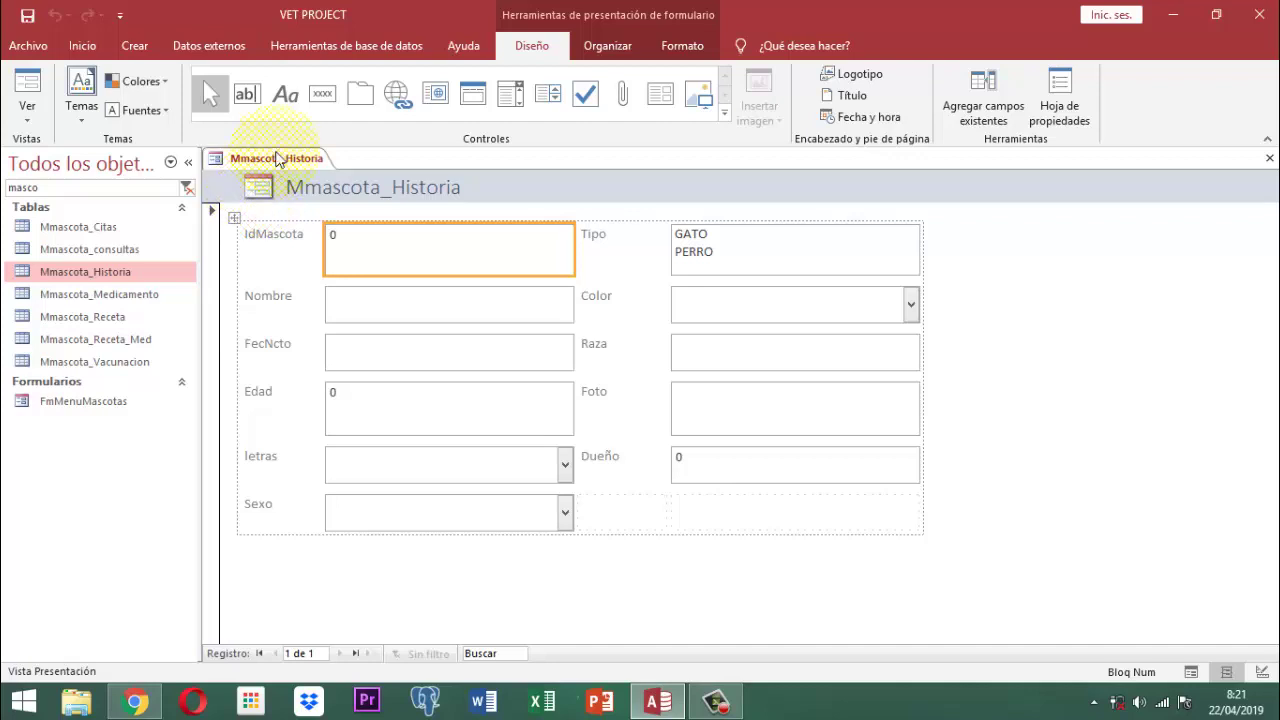
Switch the Mmascota_Historia form to Design view and select the header controls.
right_click(275, 161)
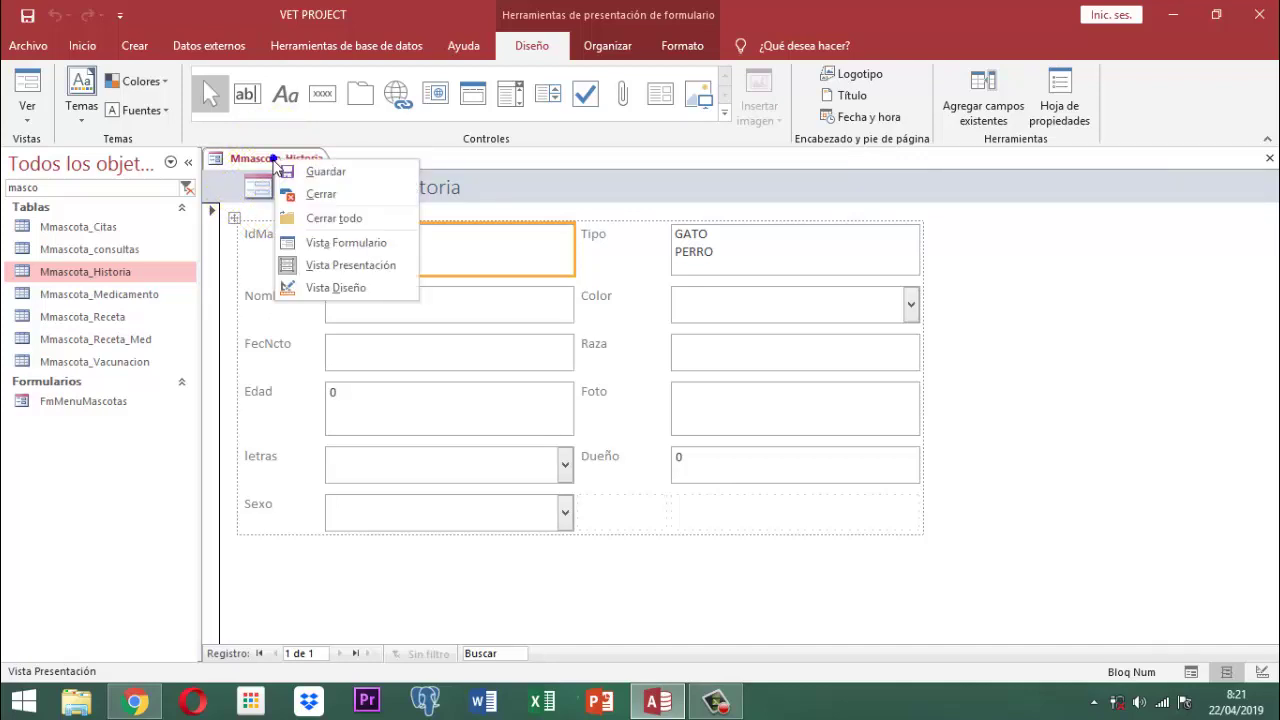
click(318, 288)
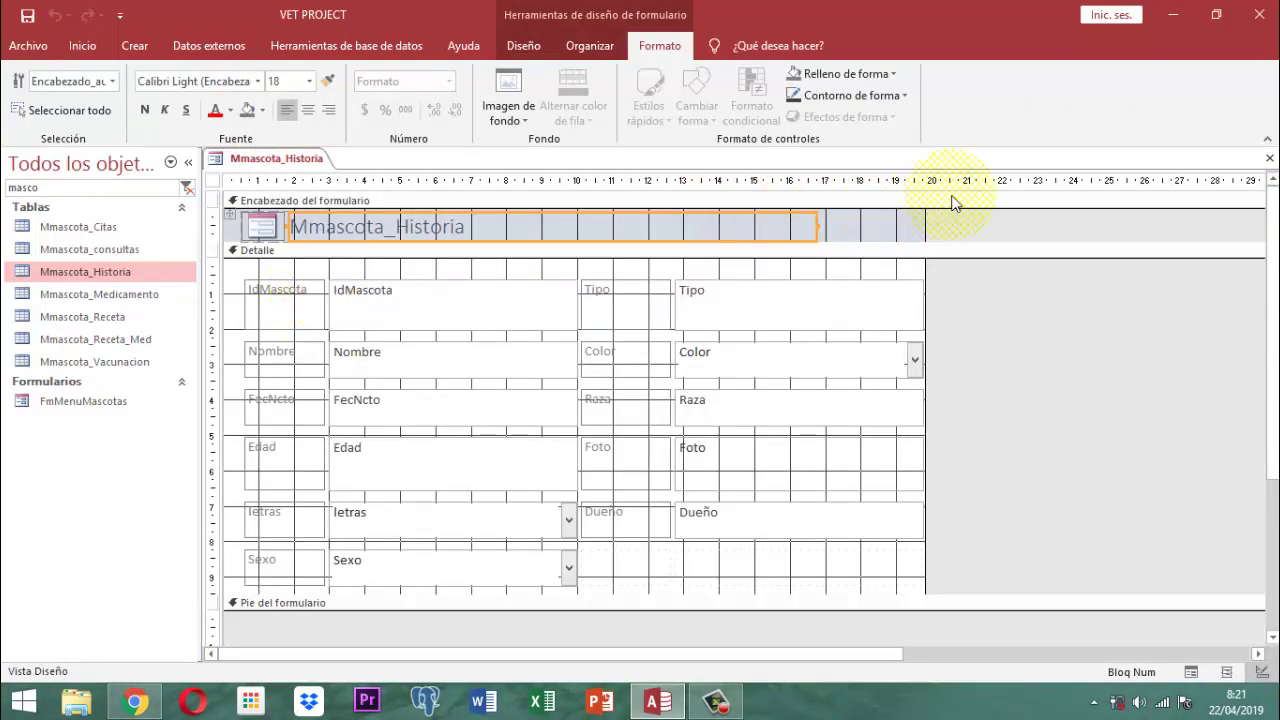
drag(966, 226, 238, 229)
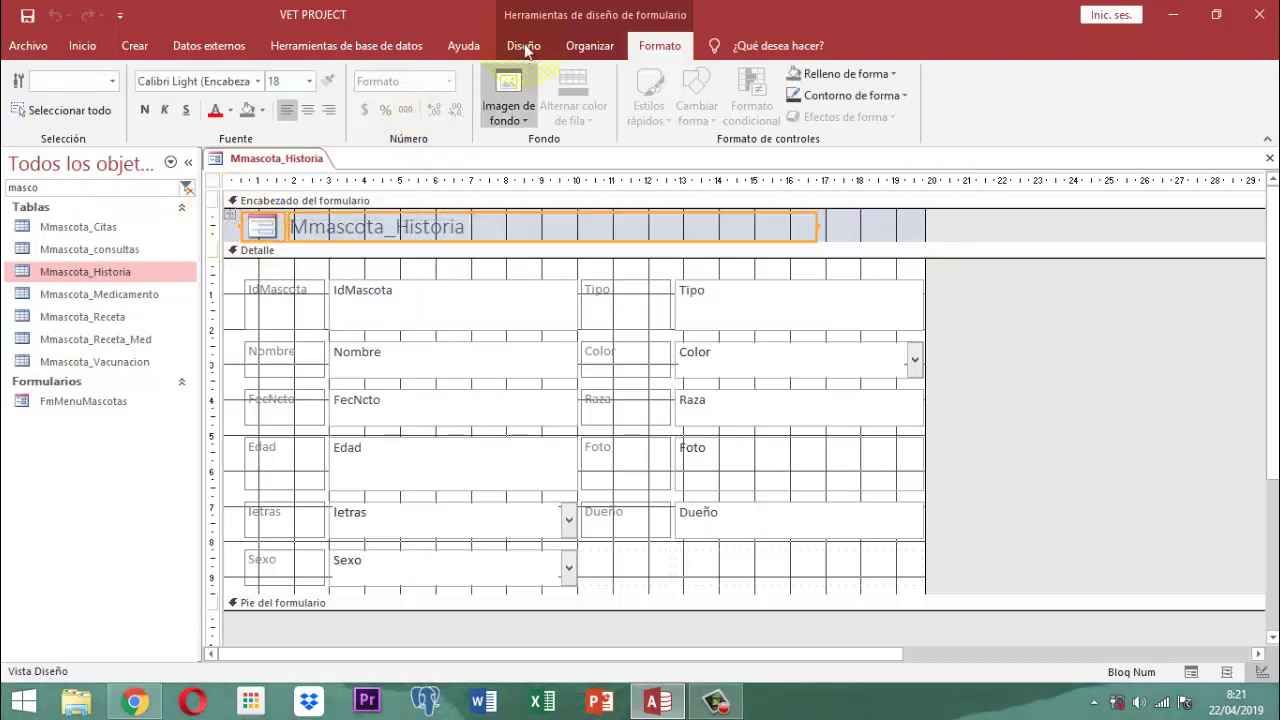
Remove the header controls from their layout with Quitar diseño, then select the logo.
click(589, 45)
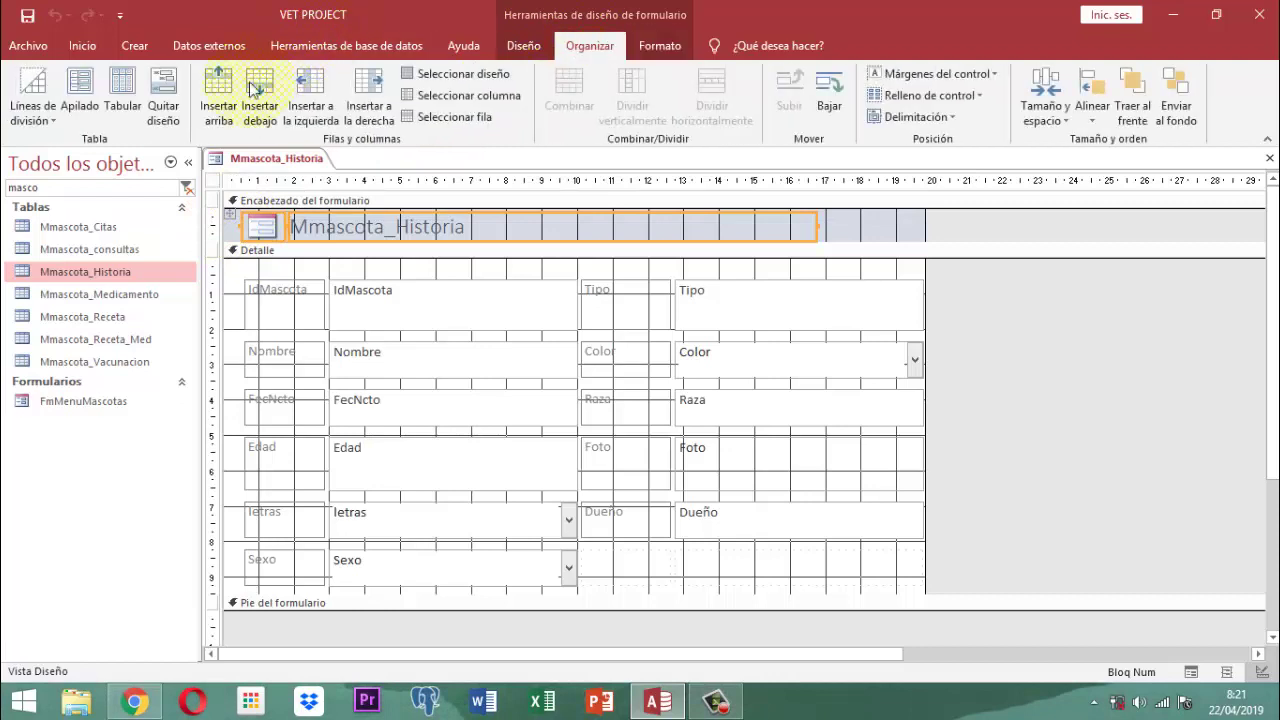
click(164, 97)
click(1105, 301)
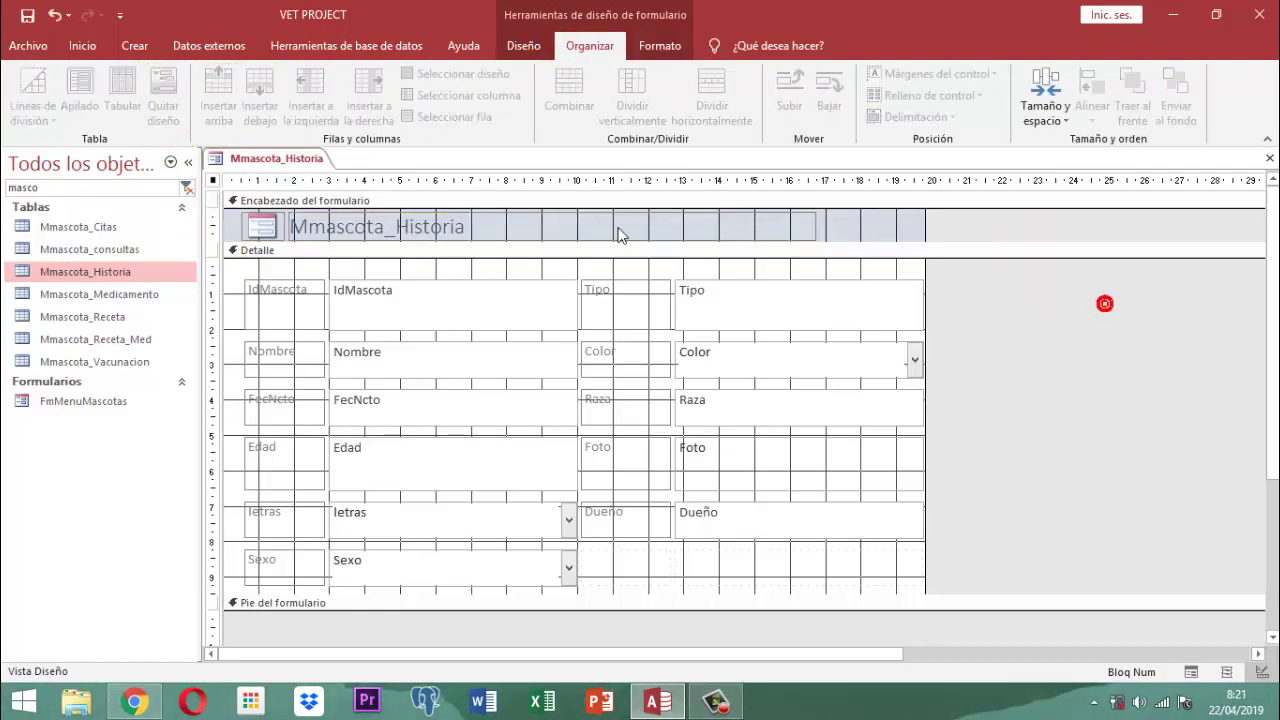
click(264, 231)
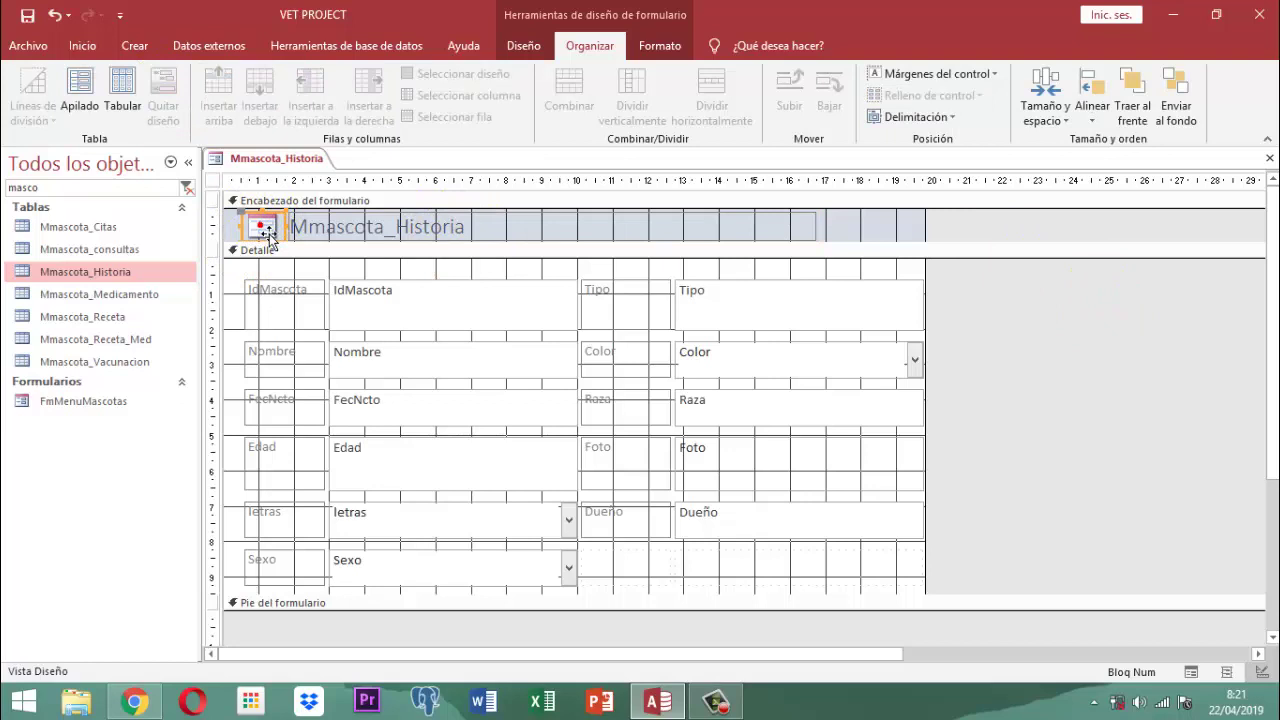
click(653, 46)
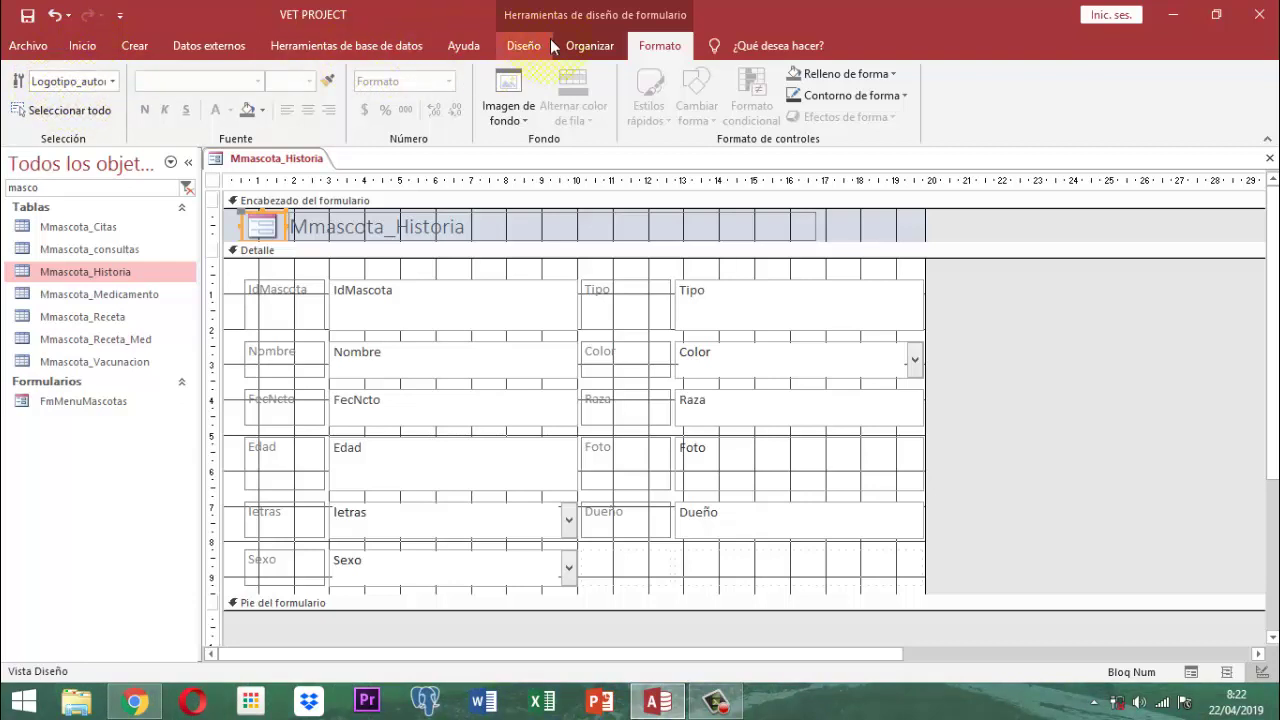
click(520, 48)
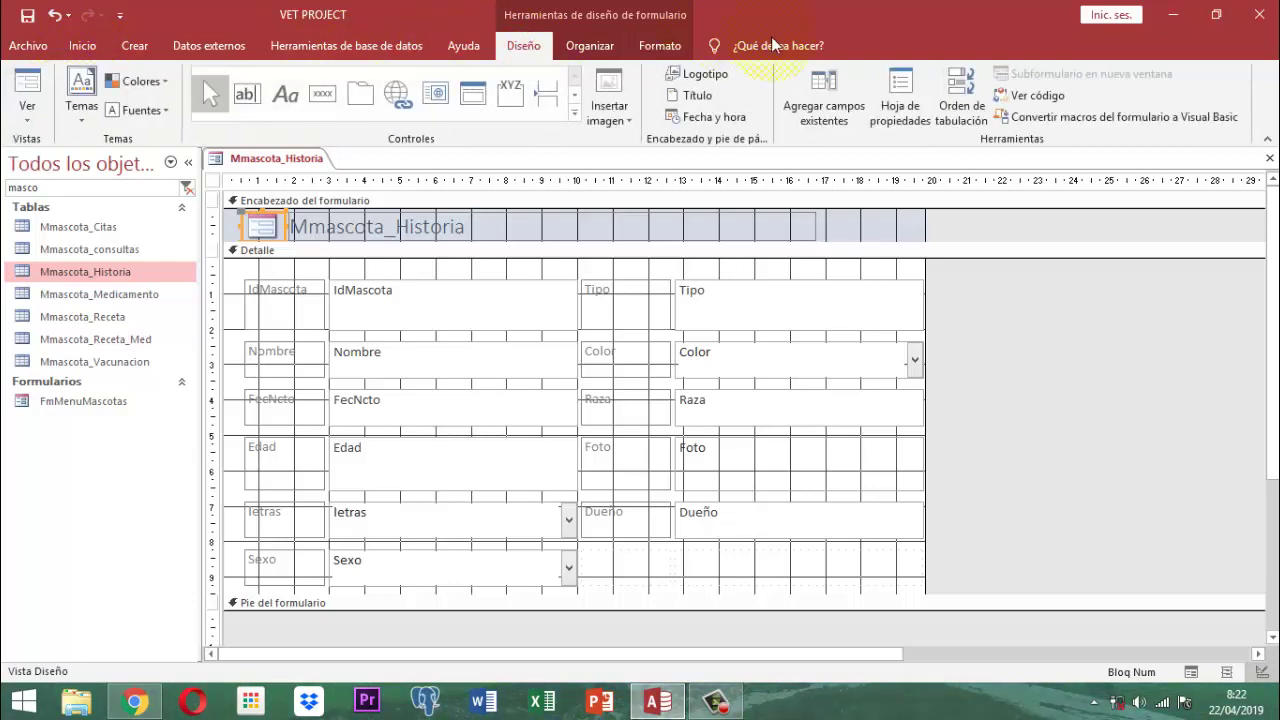
click(886, 103)
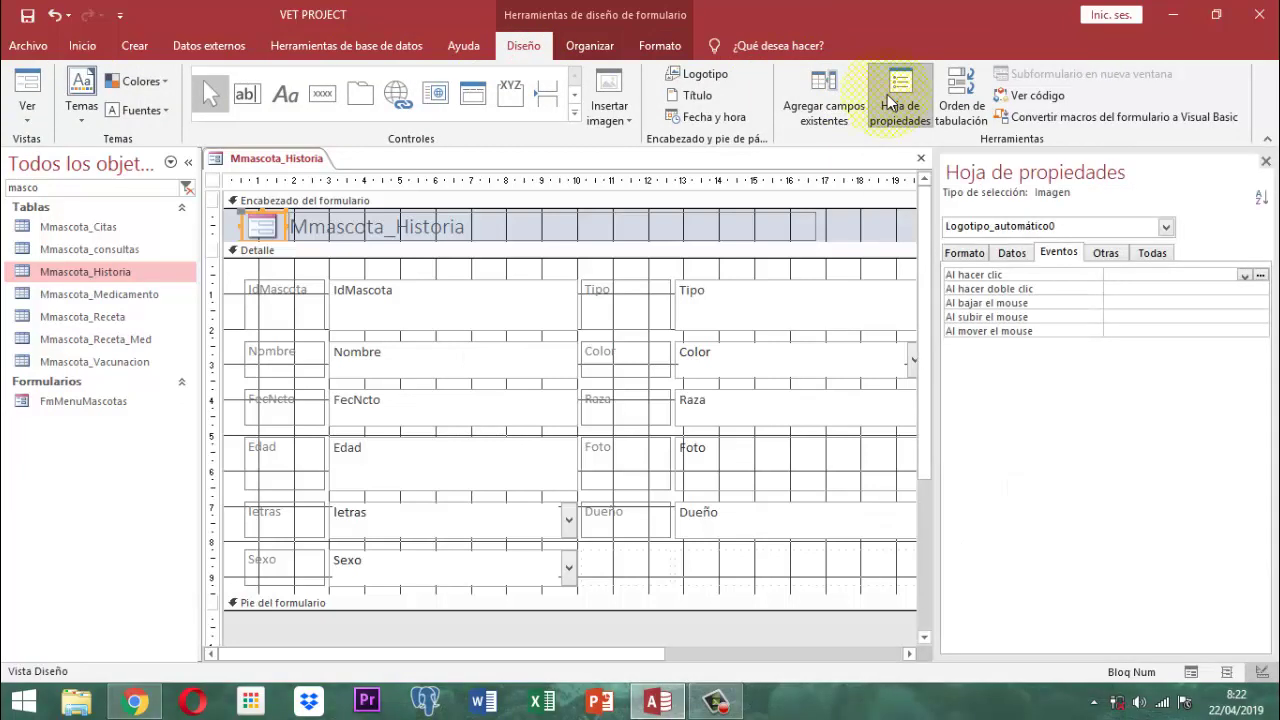
click(971, 252)
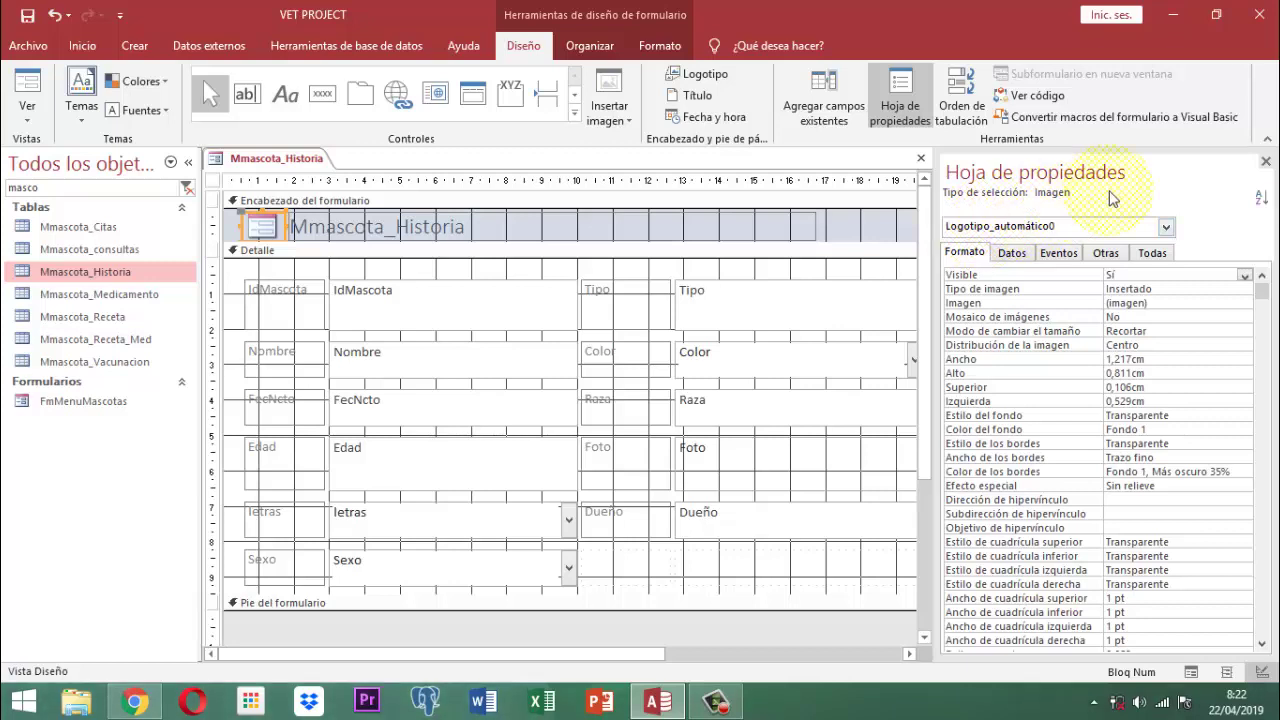
click(1266, 163)
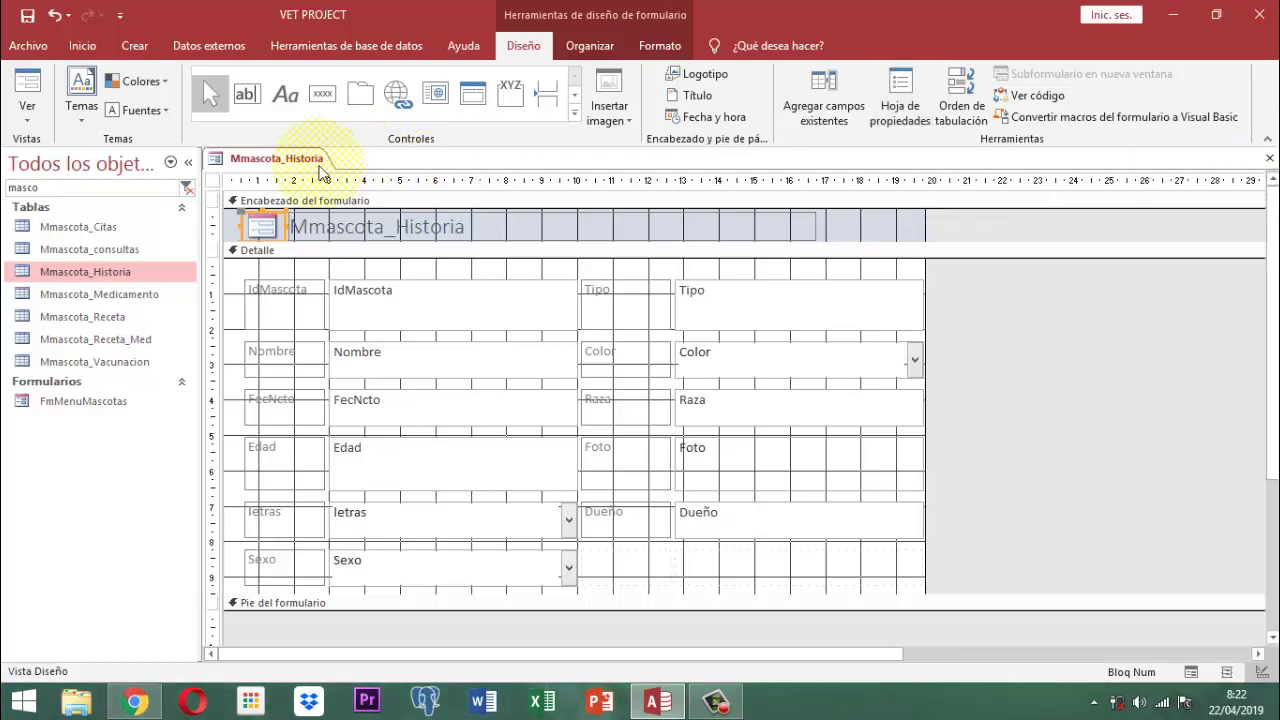
Make the form header taller and shift the title label's left edge right.
click(211, 181)
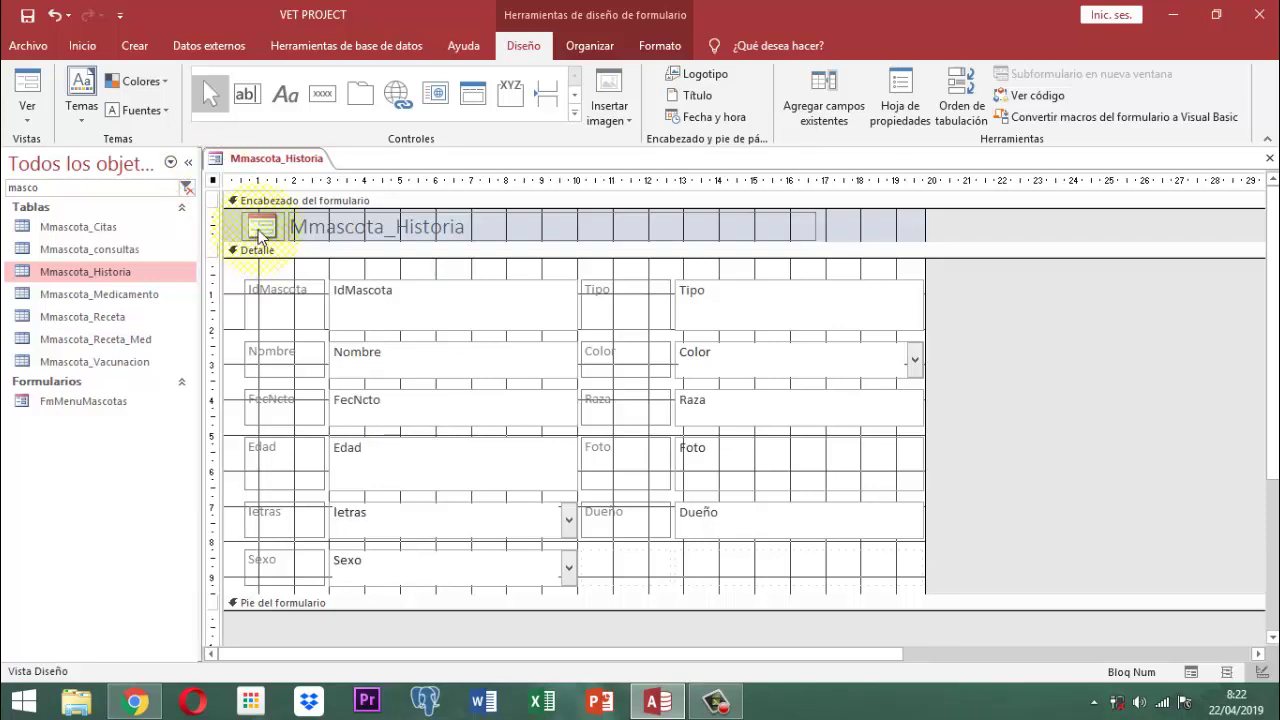
click(258, 234)
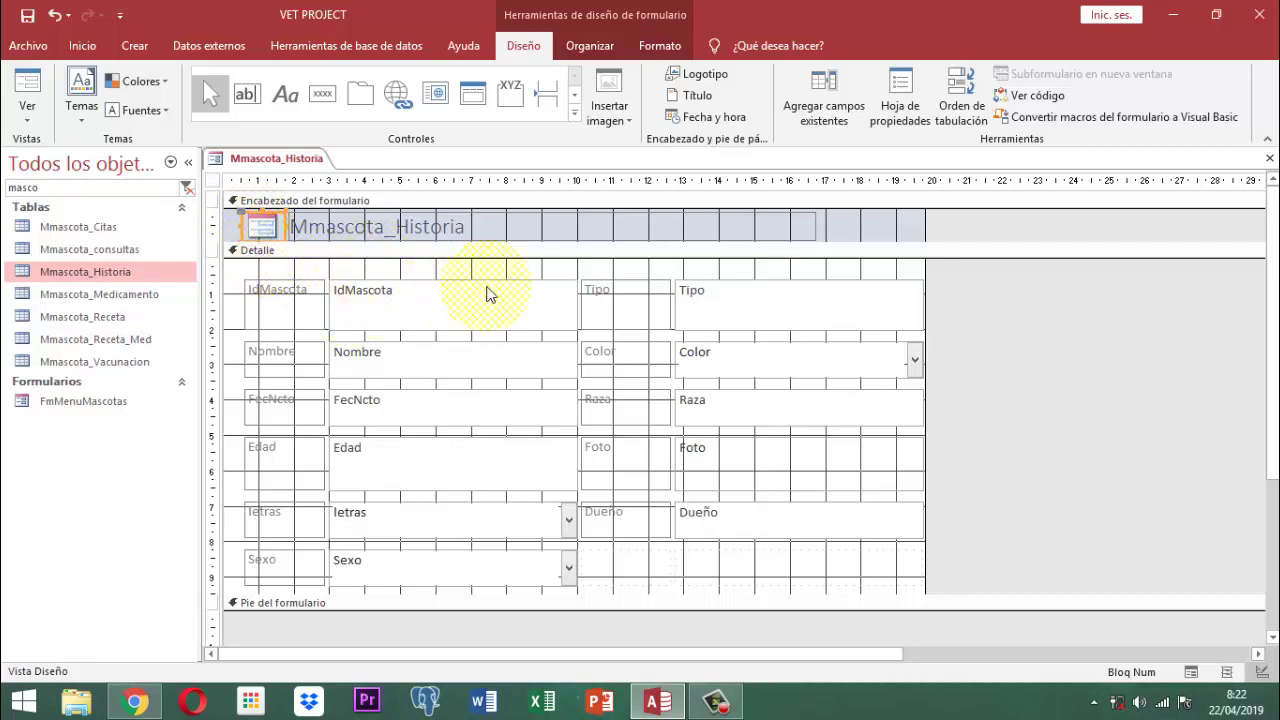
drag(884, 251, 903, 280)
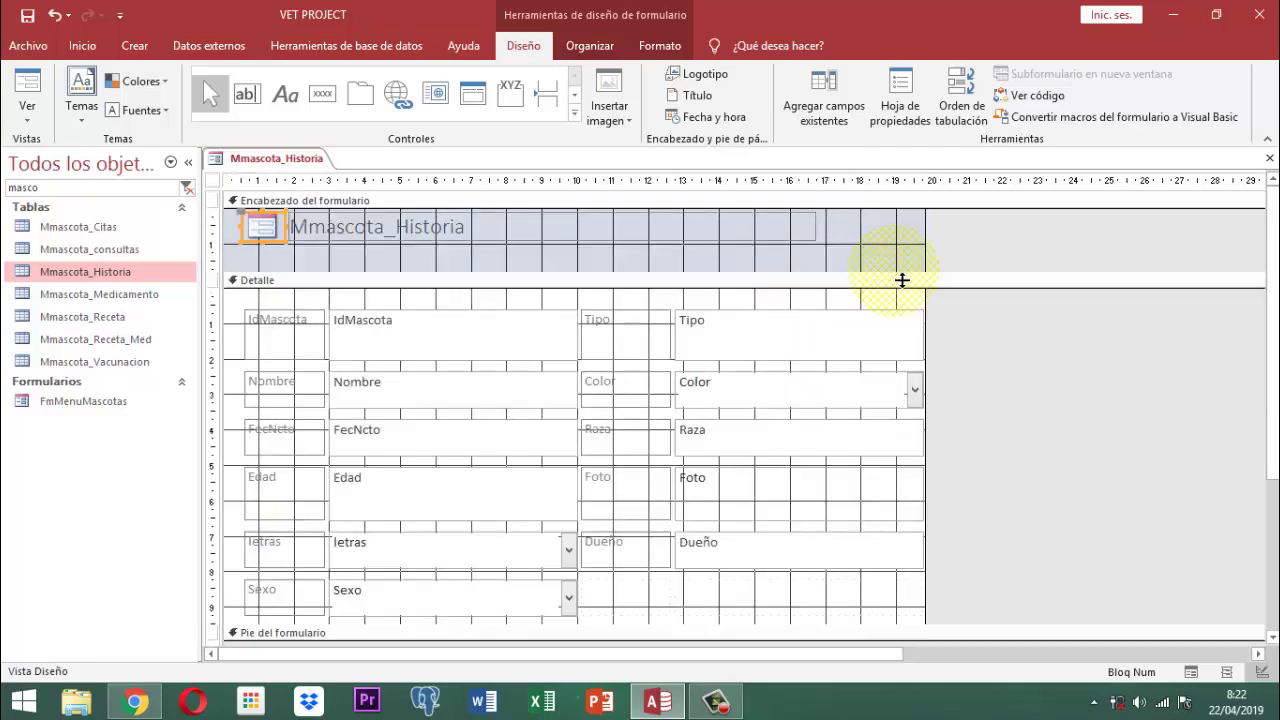
click(410, 232)
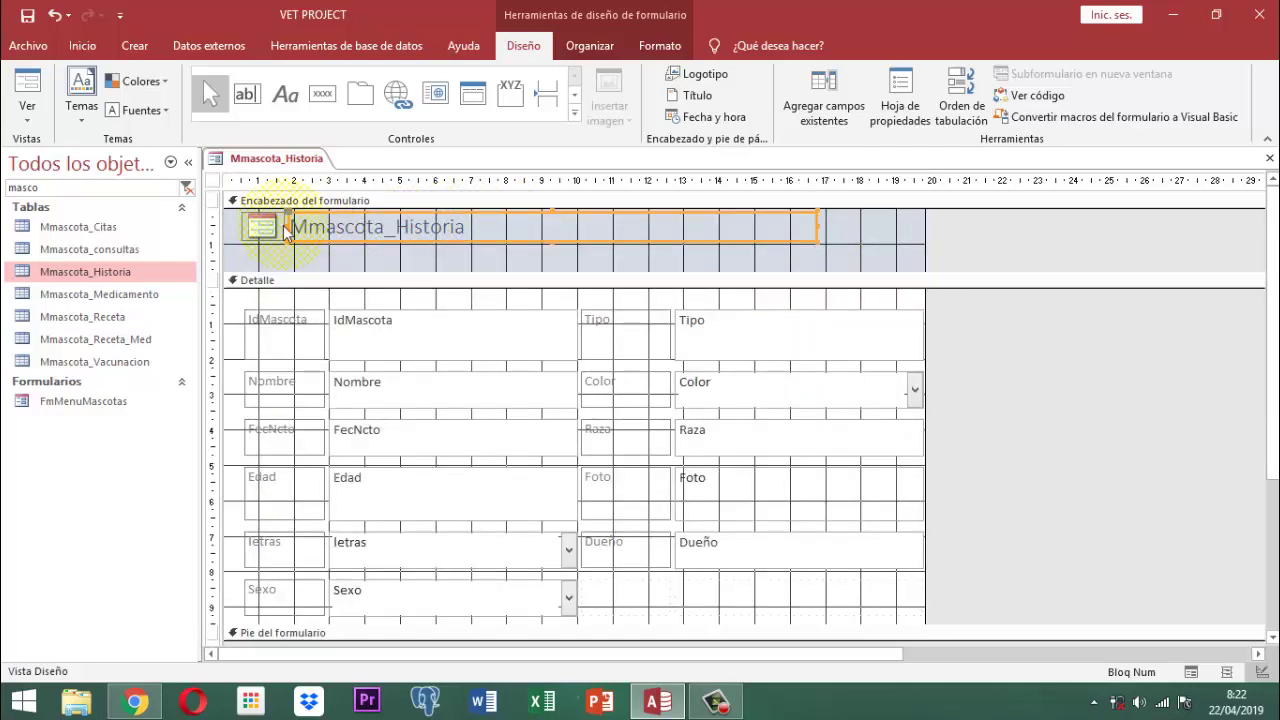
click(302, 232)
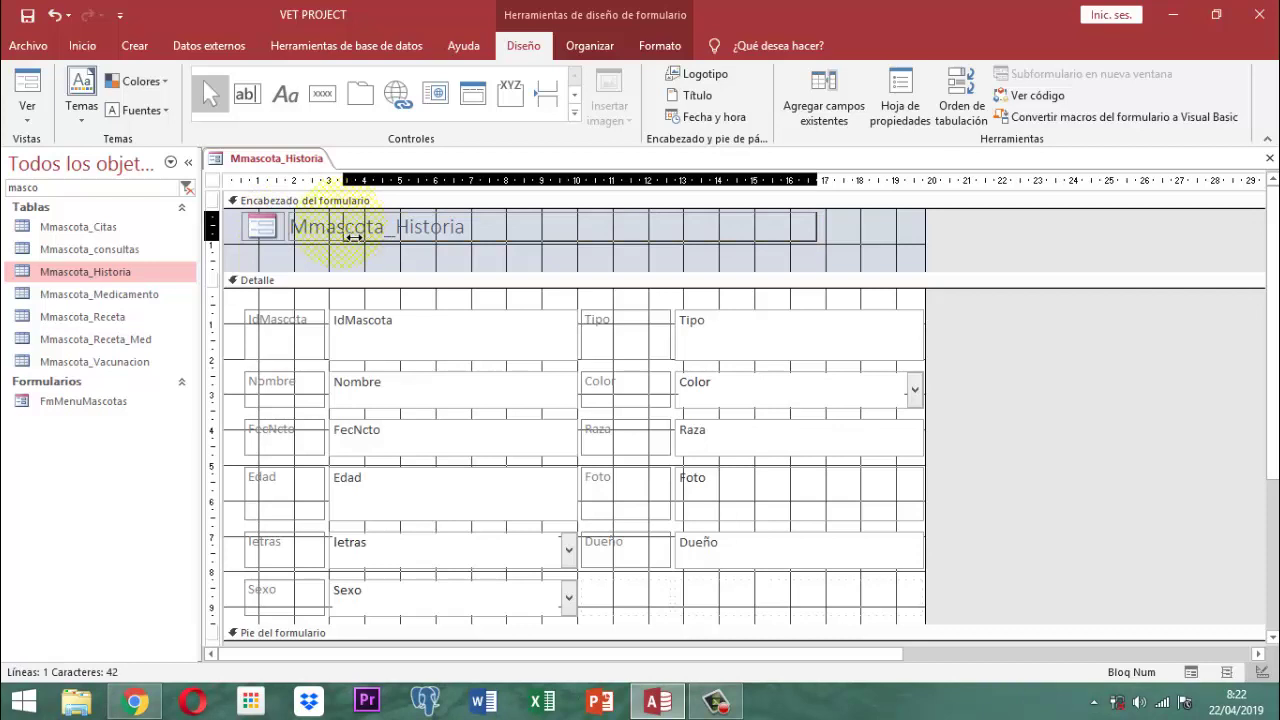
drag(344, 236, 330, 238)
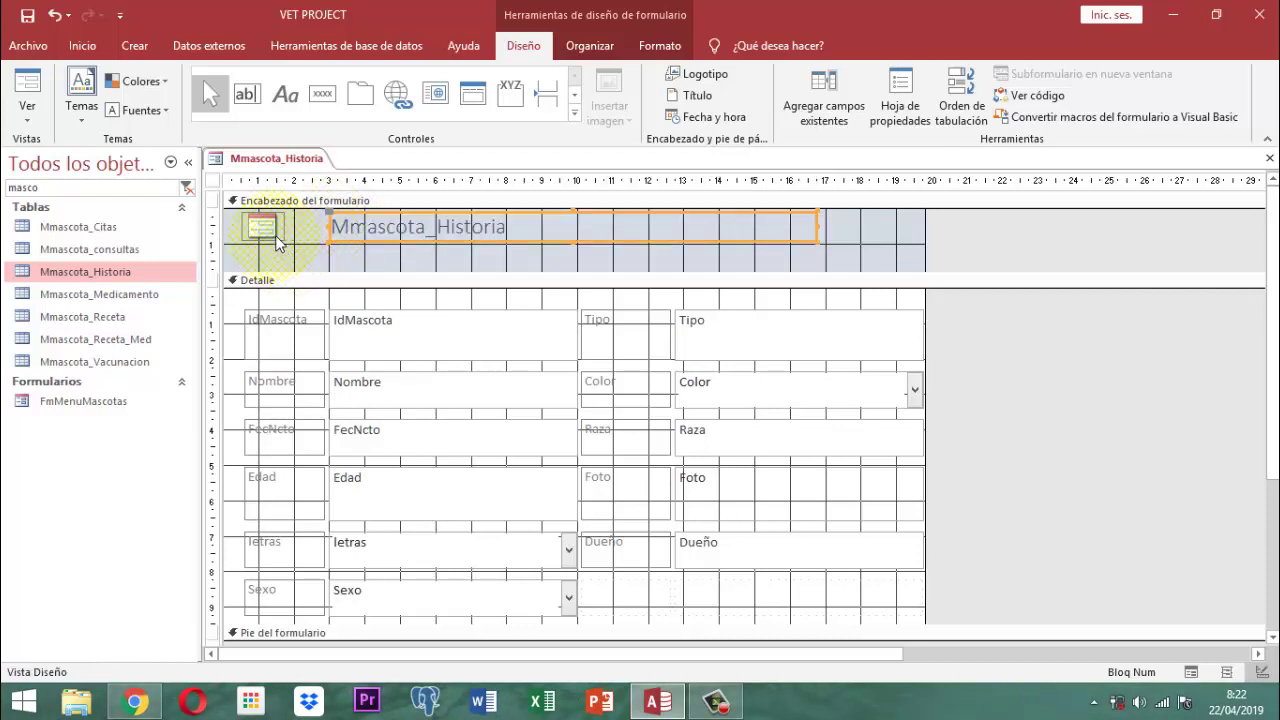
Enlarge the logo frame to fill the taller header.
click(279, 232)
click(286, 250)
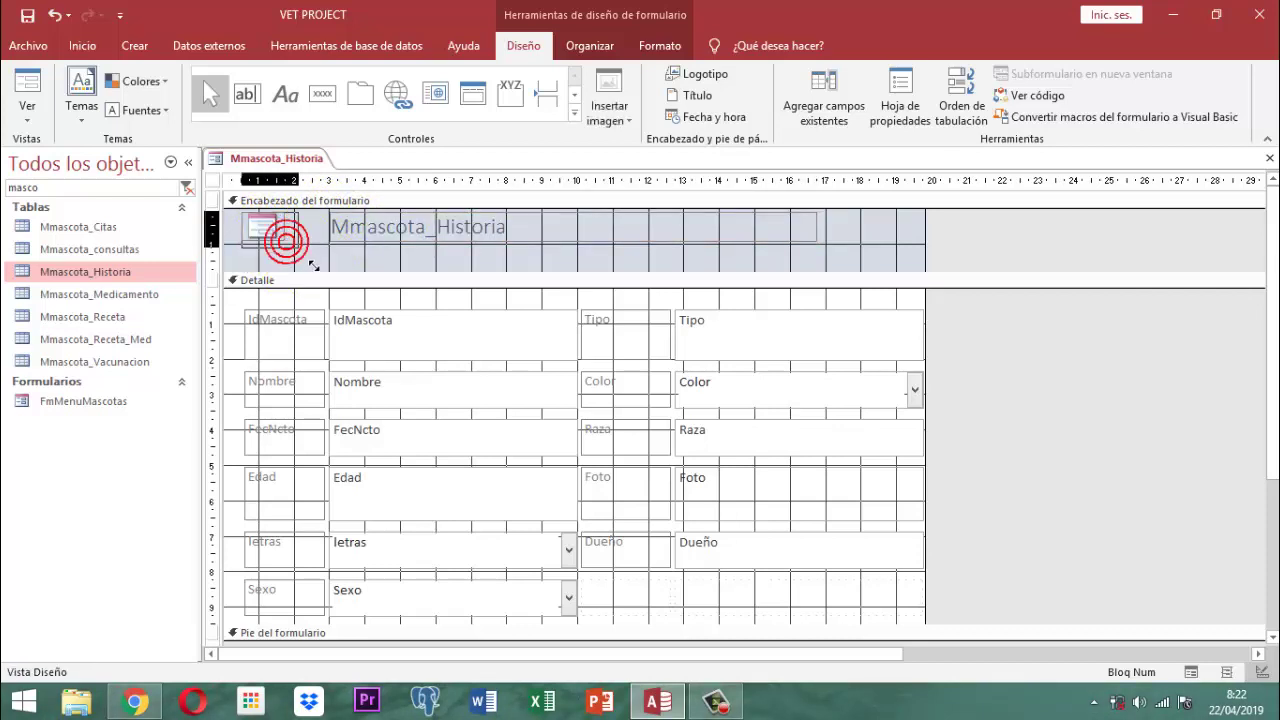
drag(297, 260, 364, 280)
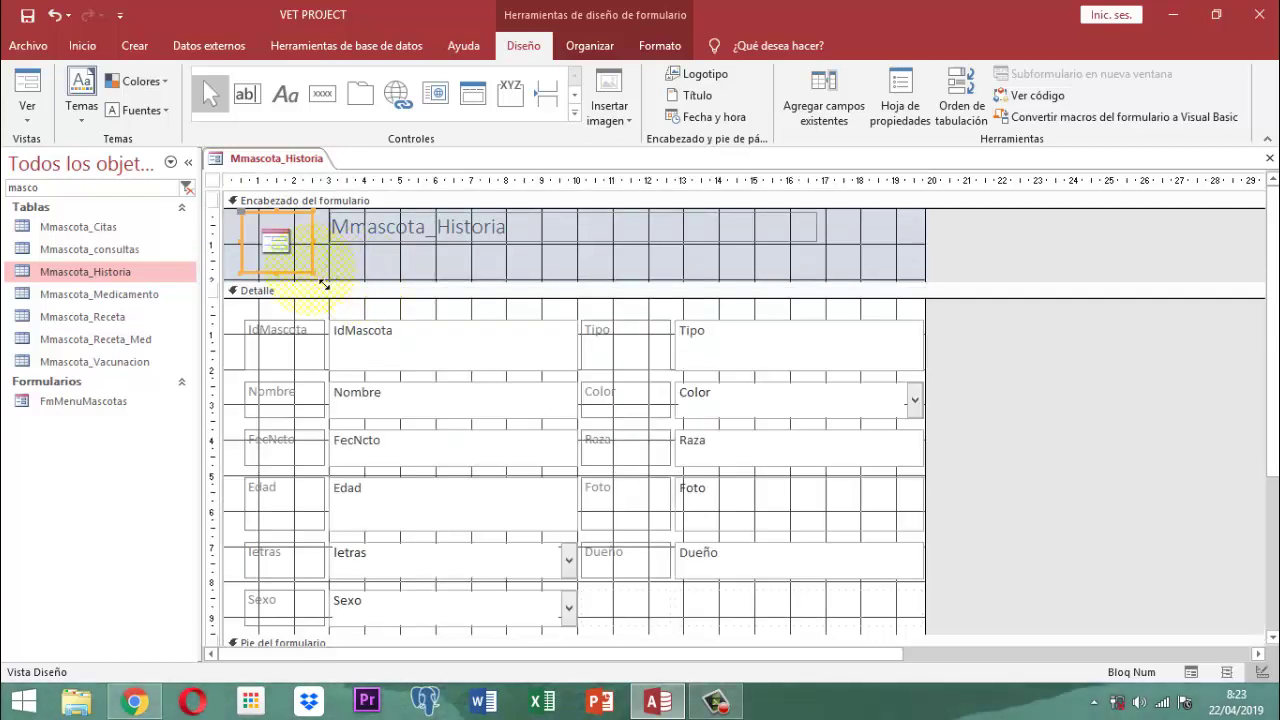
click(312, 272)
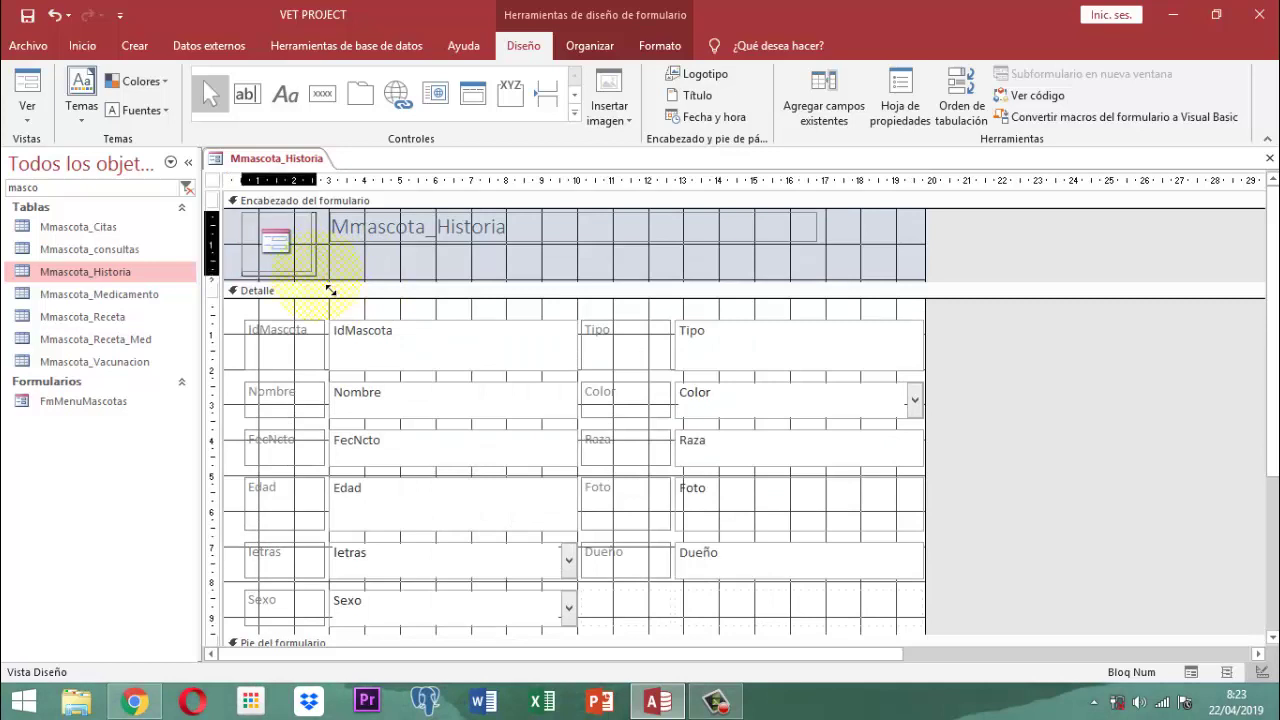
click(286, 257)
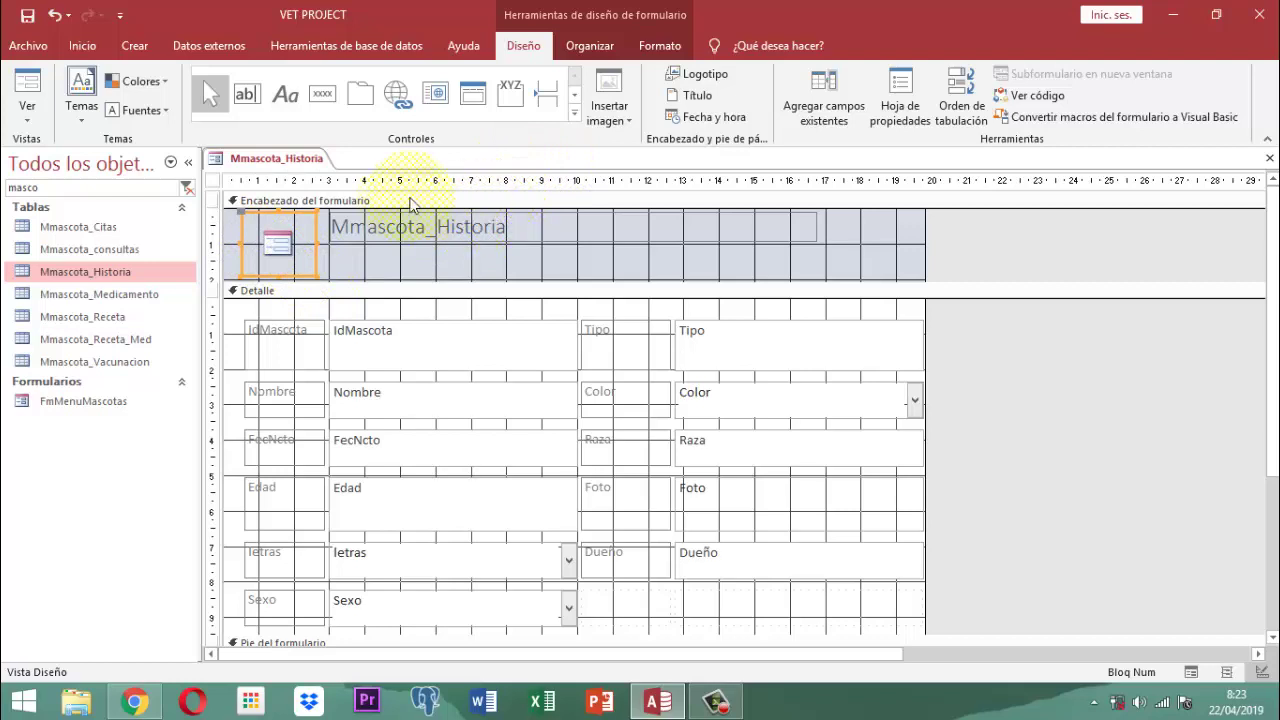
Set the logo's size mode to Extender and close the property sheet.
click(899, 82)
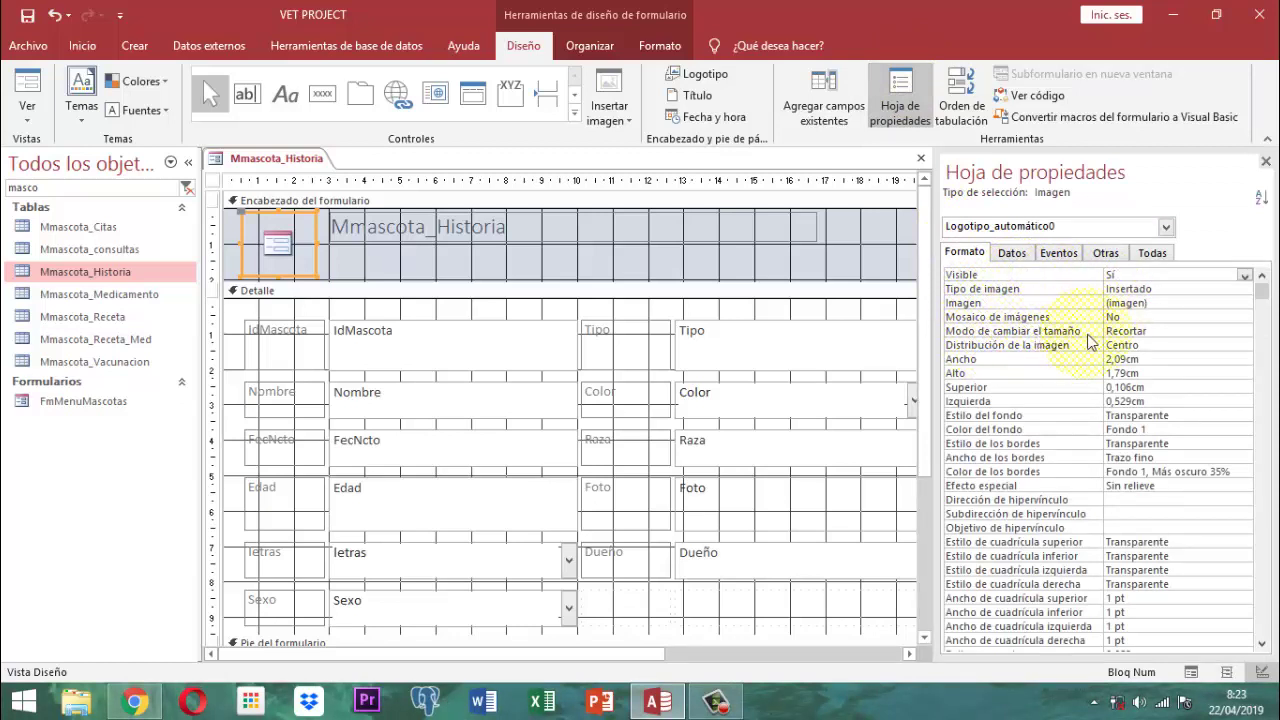
click(1170, 331)
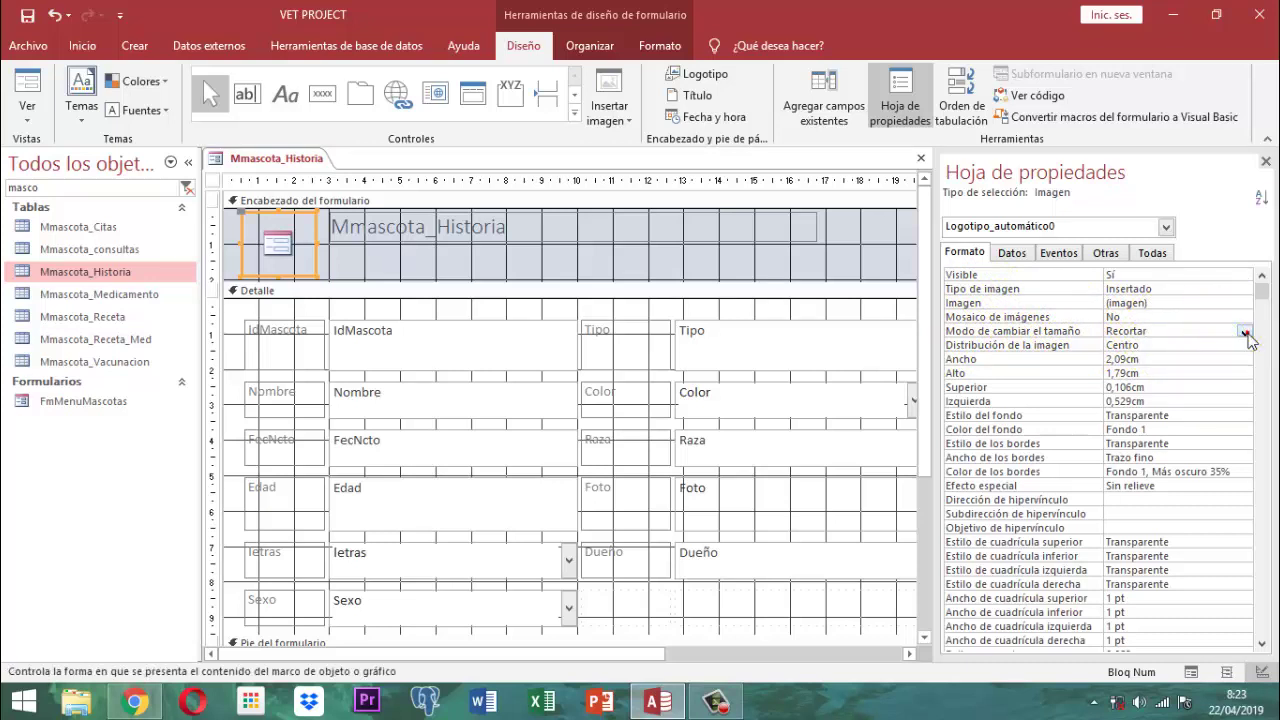
click(1245, 332)
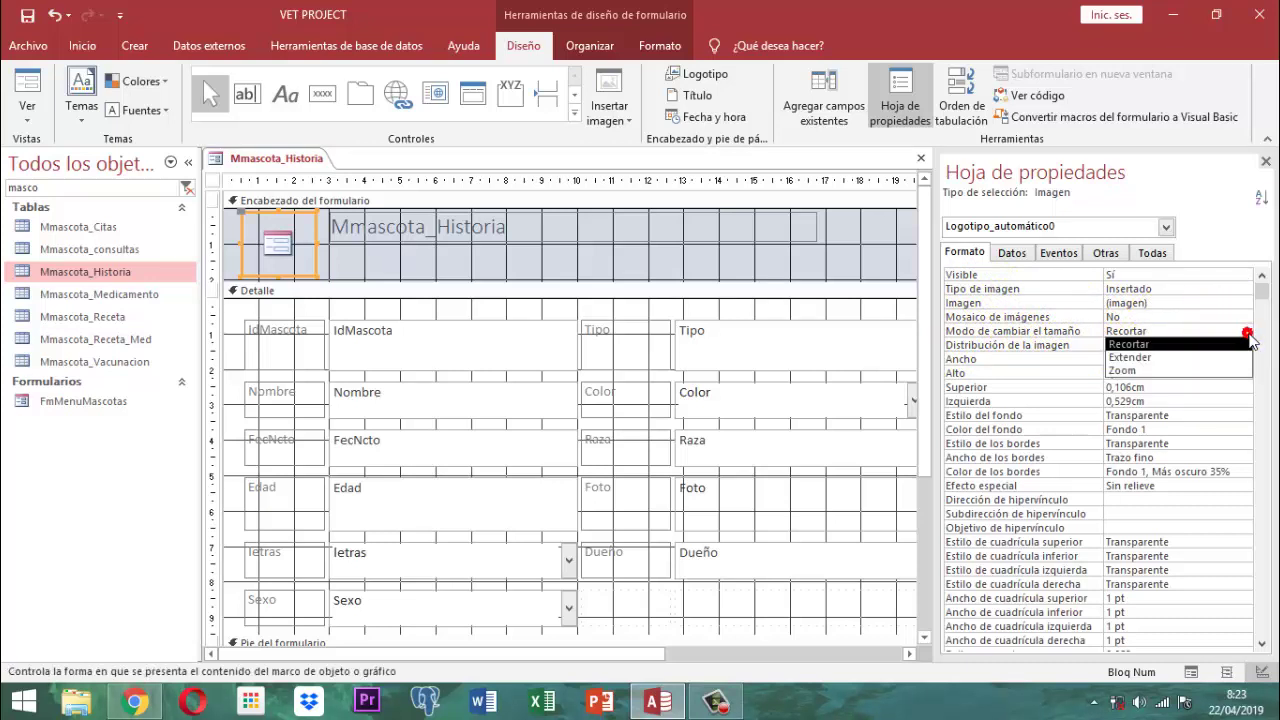
click(1132, 357)
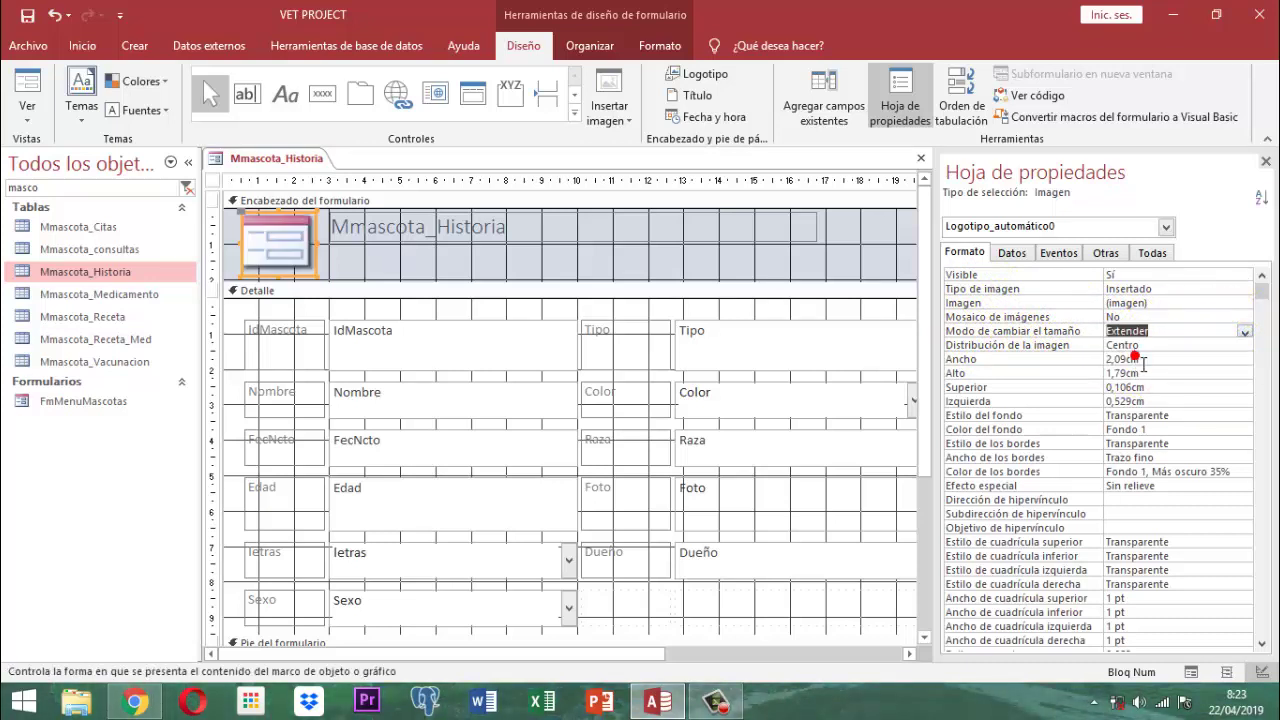
click(1266, 162)
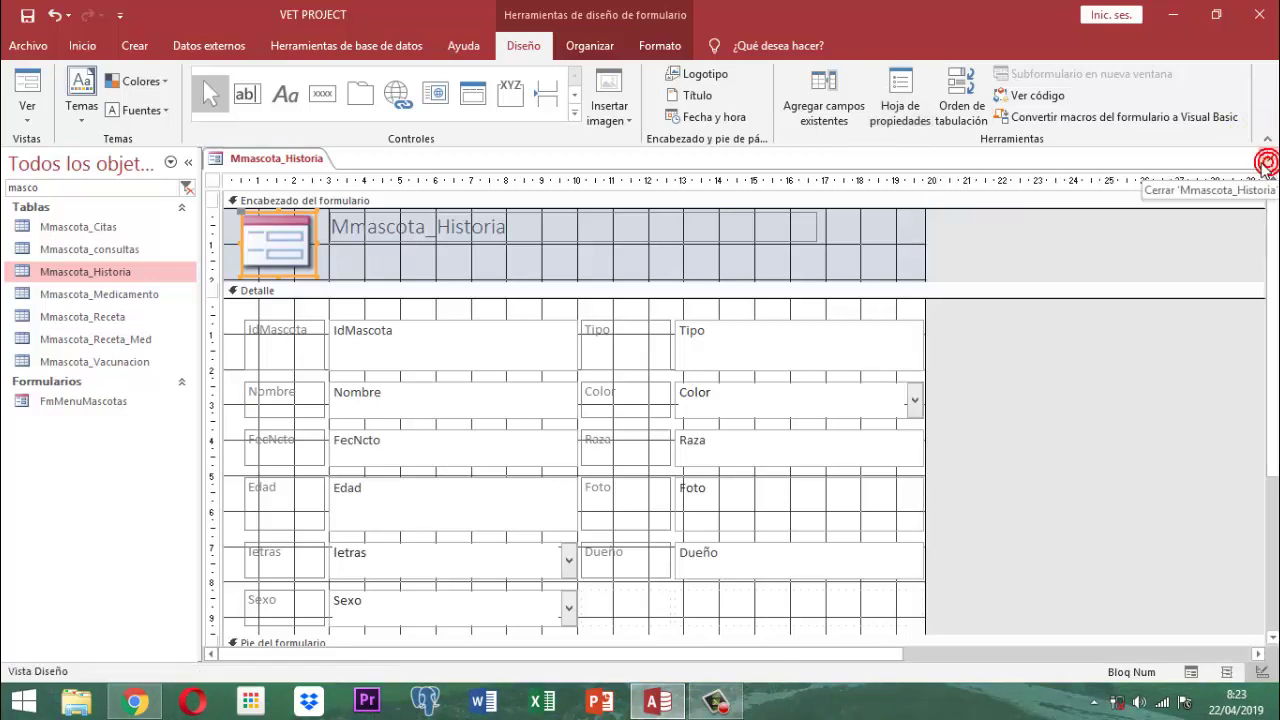
click(445, 258)
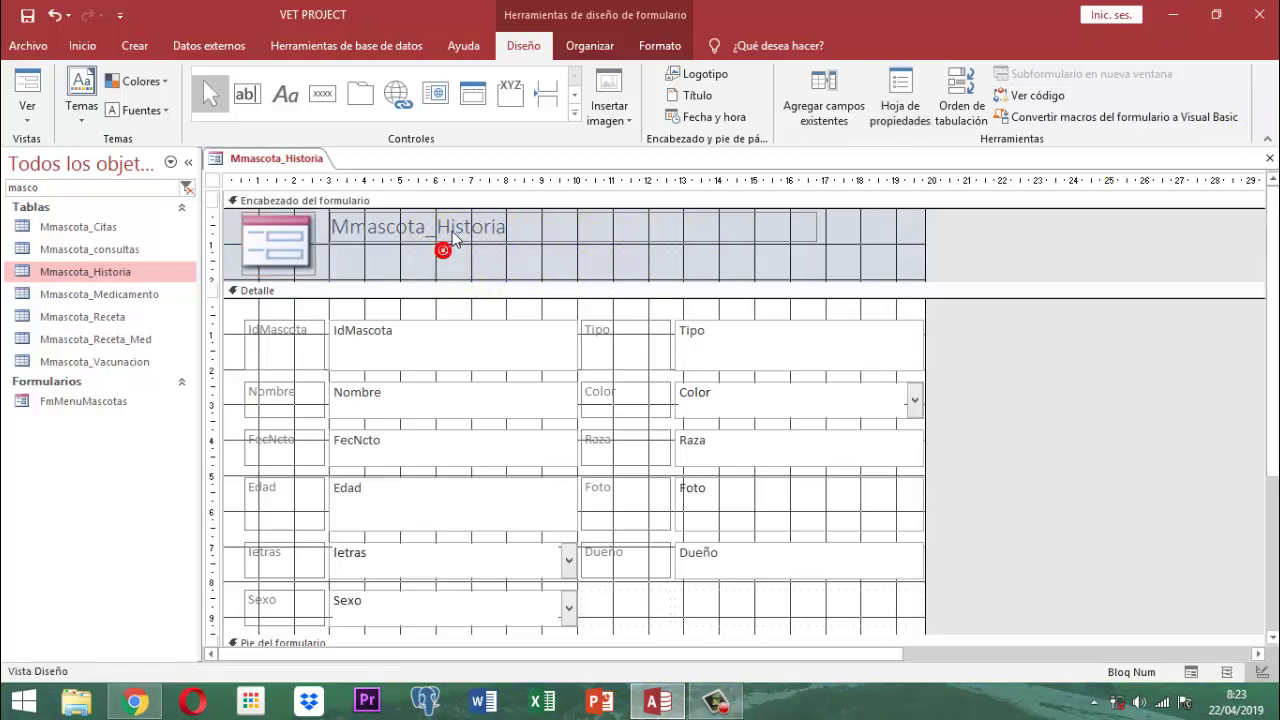
Make the title label taller and change its text to HISTORIA DE LA MASCOTA.
click(451, 229)
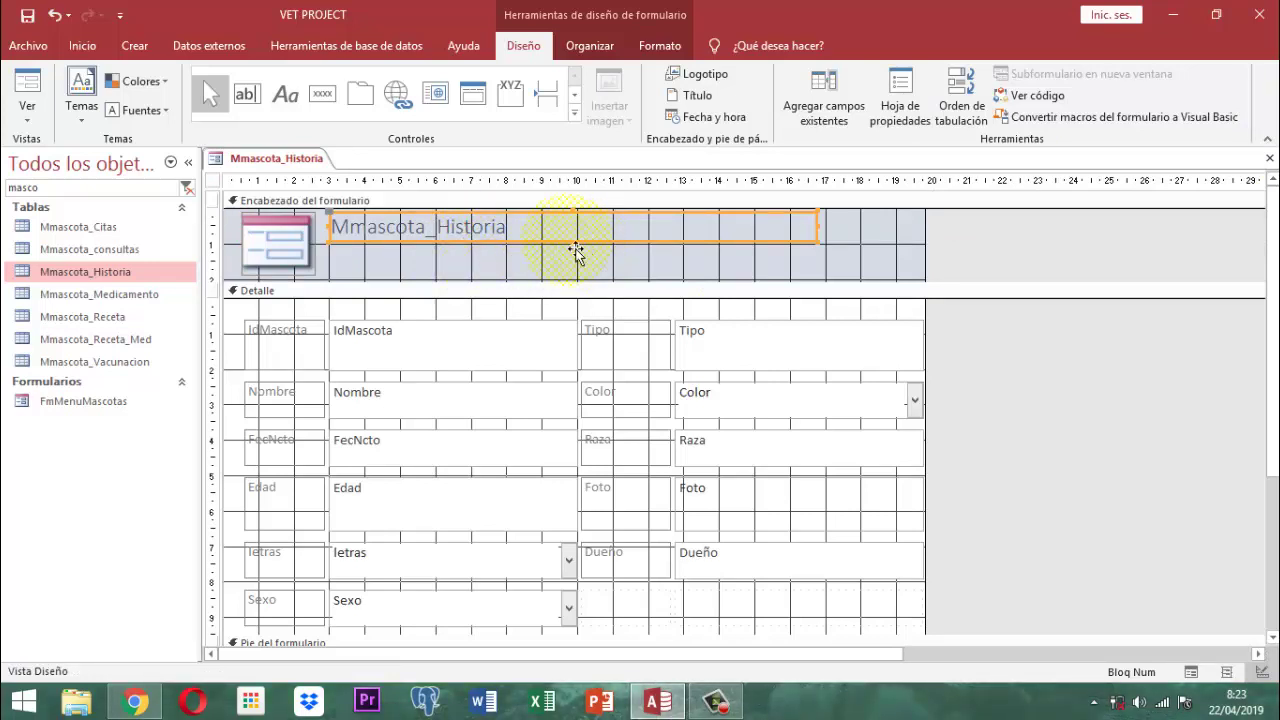
drag(587, 256, 597, 291)
click(531, 237)
drag(528, 229, 327, 228)
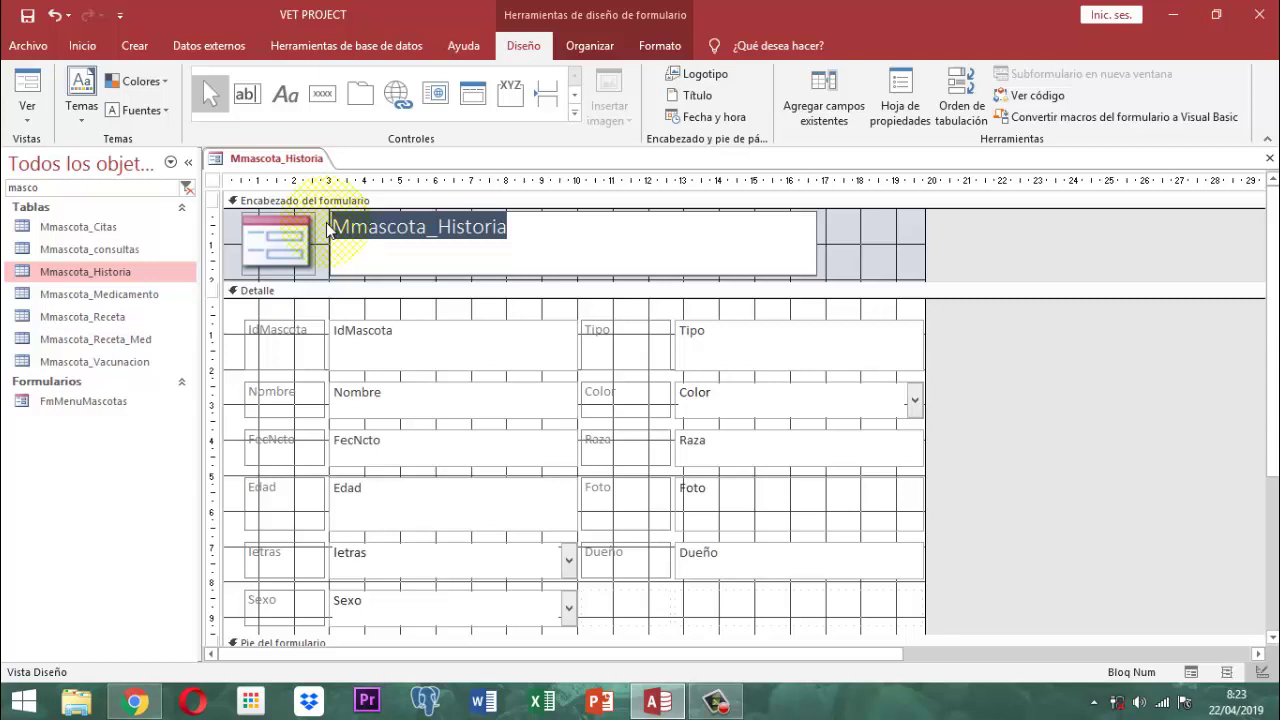
key(Caps_Lock)
text(HISTO)
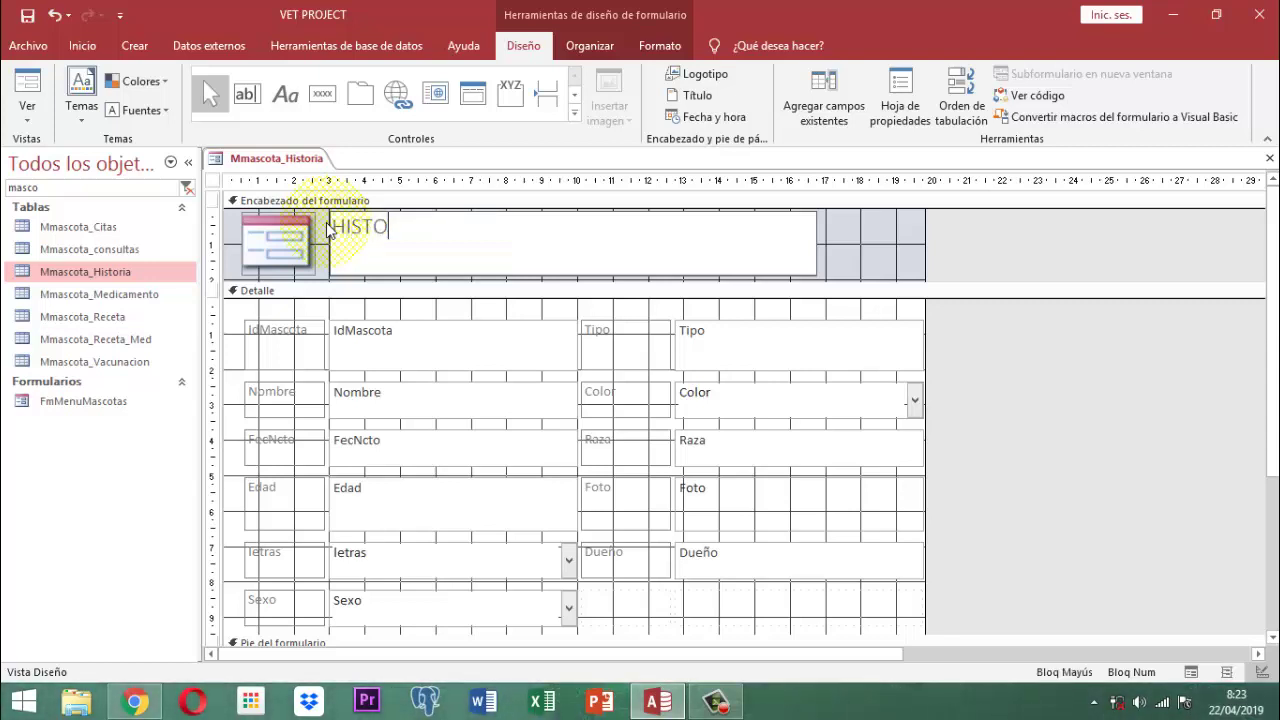
text(RIA DE LA MASCOTA)
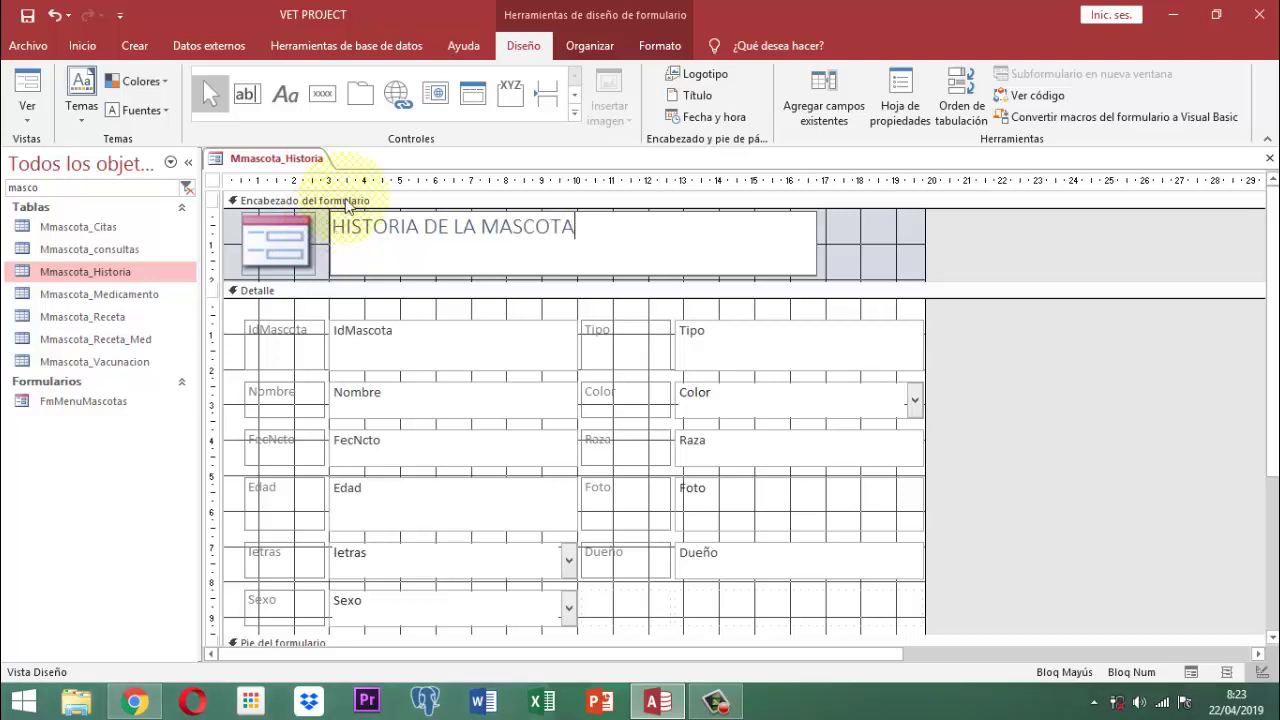
click(966, 248)
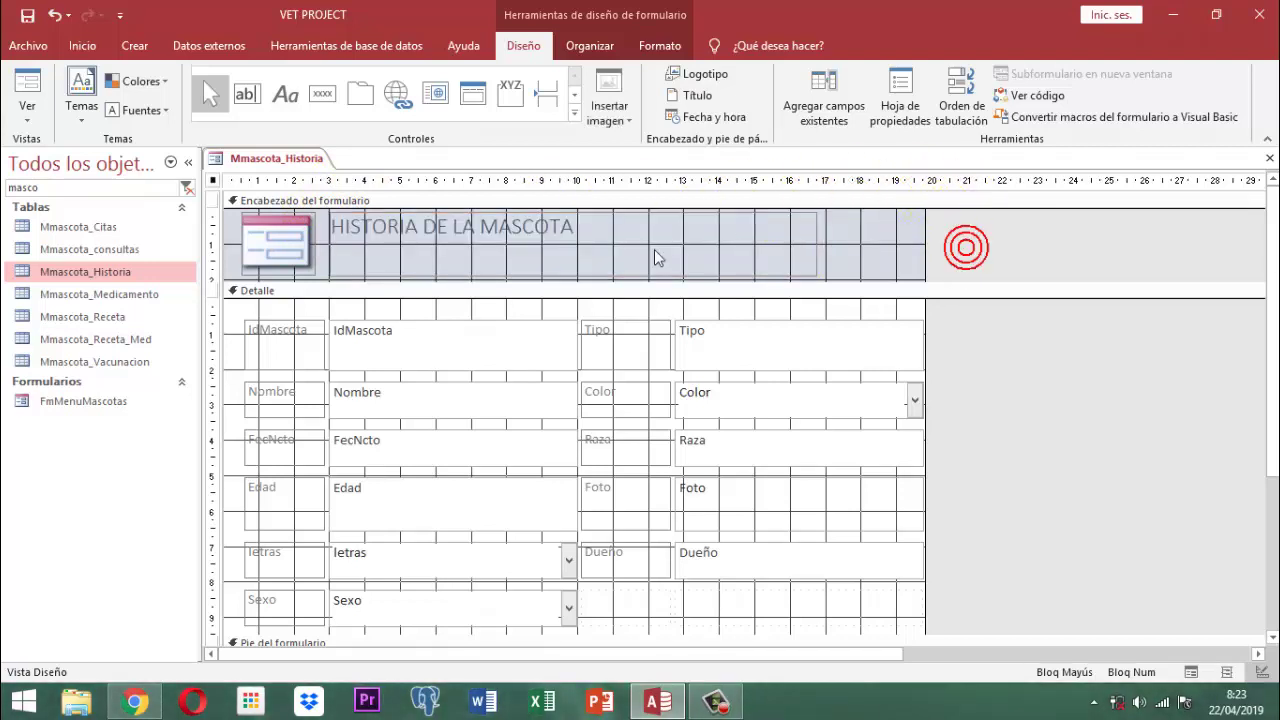
click(606, 274)
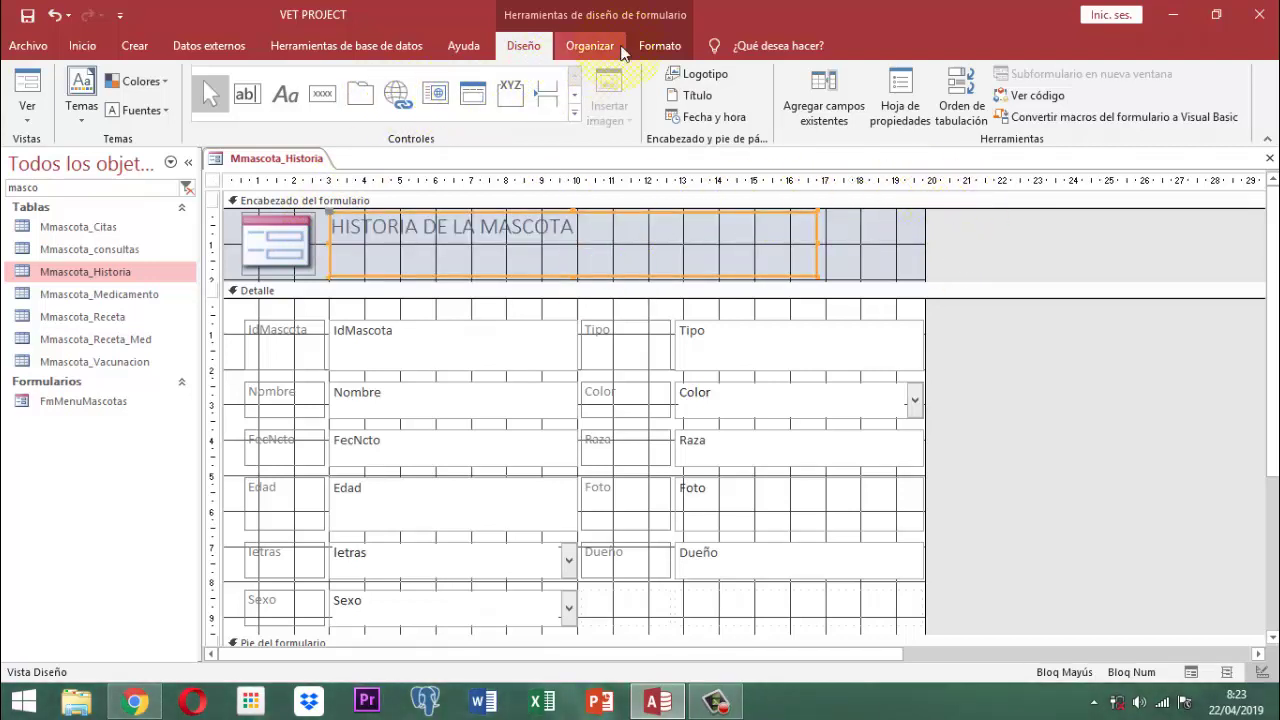
click(659, 46)
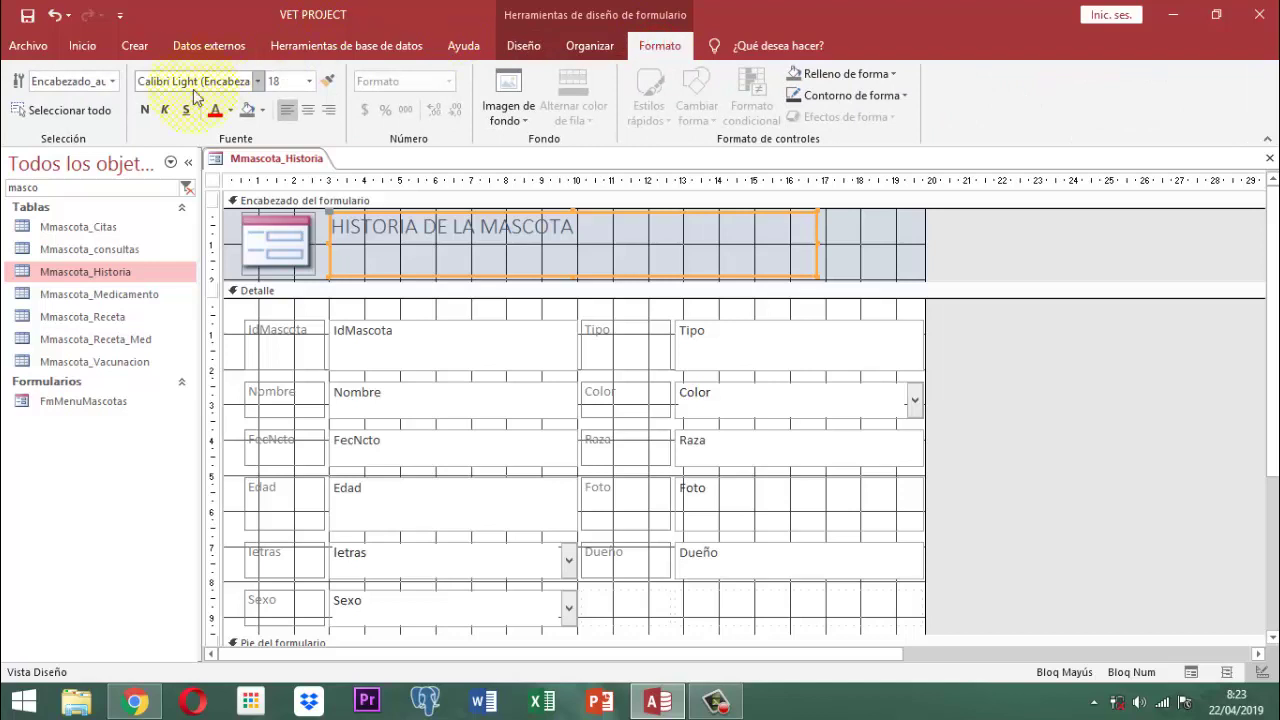
Make the title black, bold and centred, and lower the label's top edge.
click(230, 110)
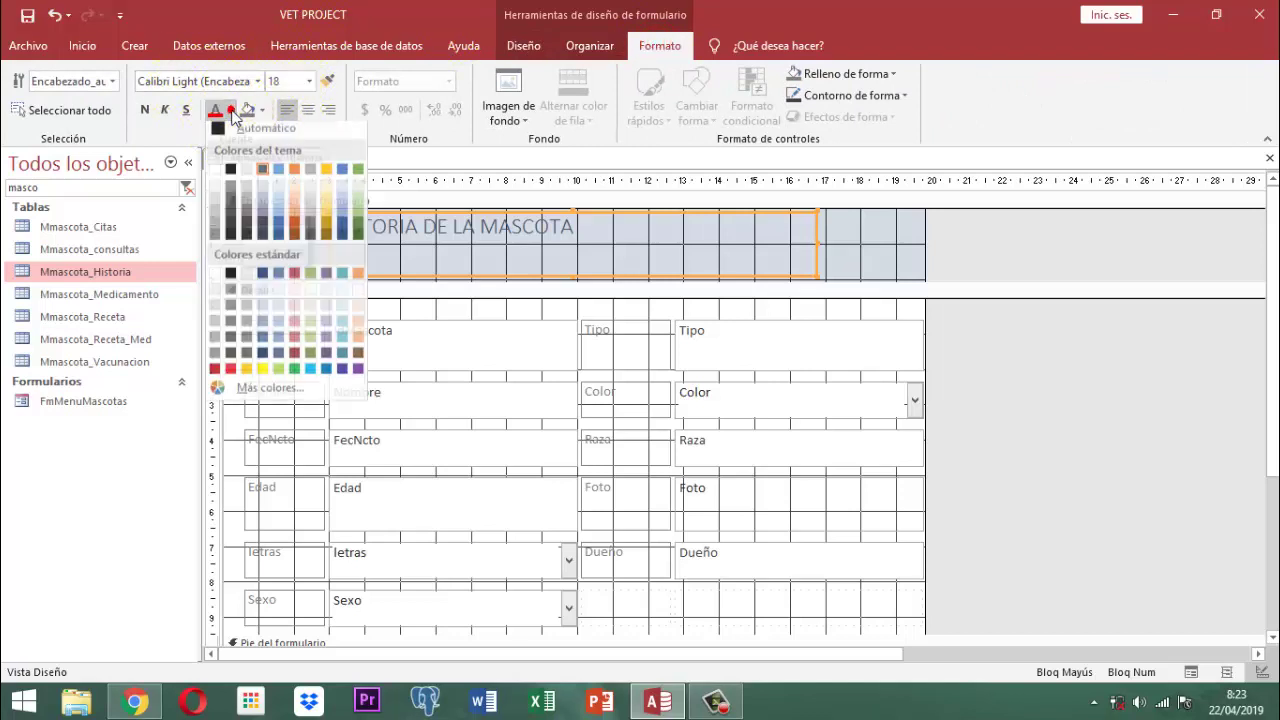
click(230, 176)
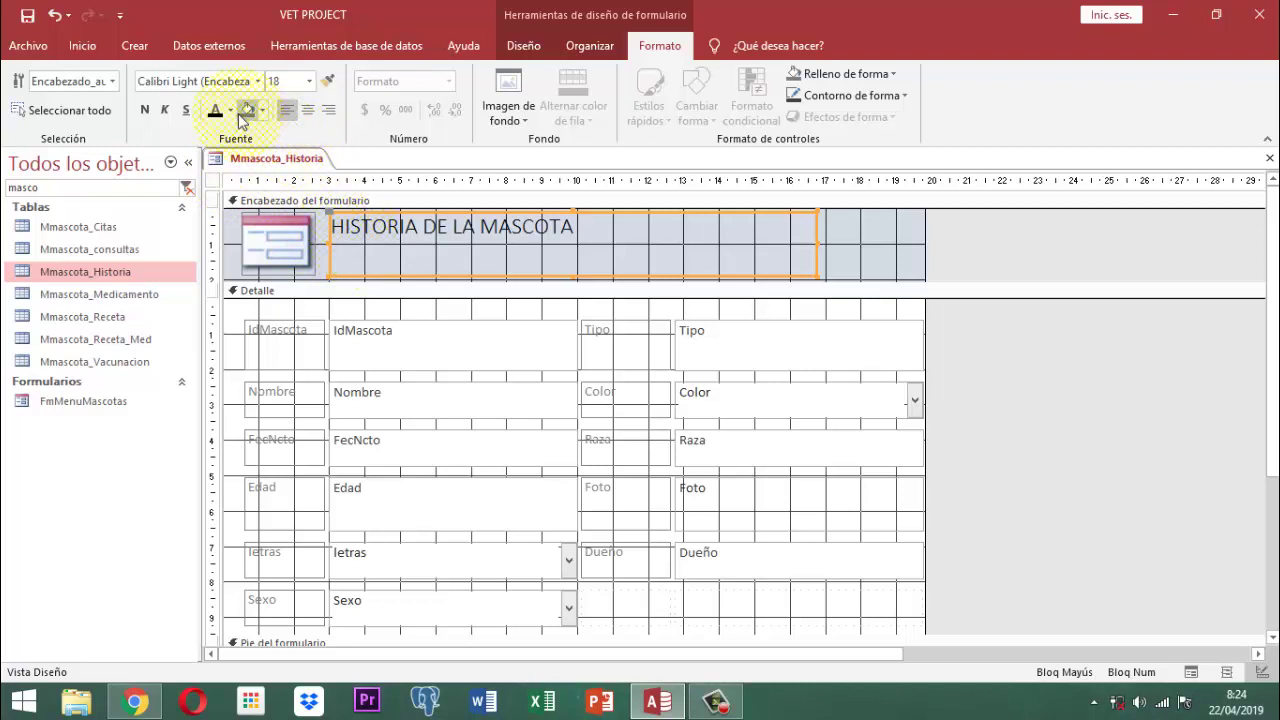
click(145, 110)
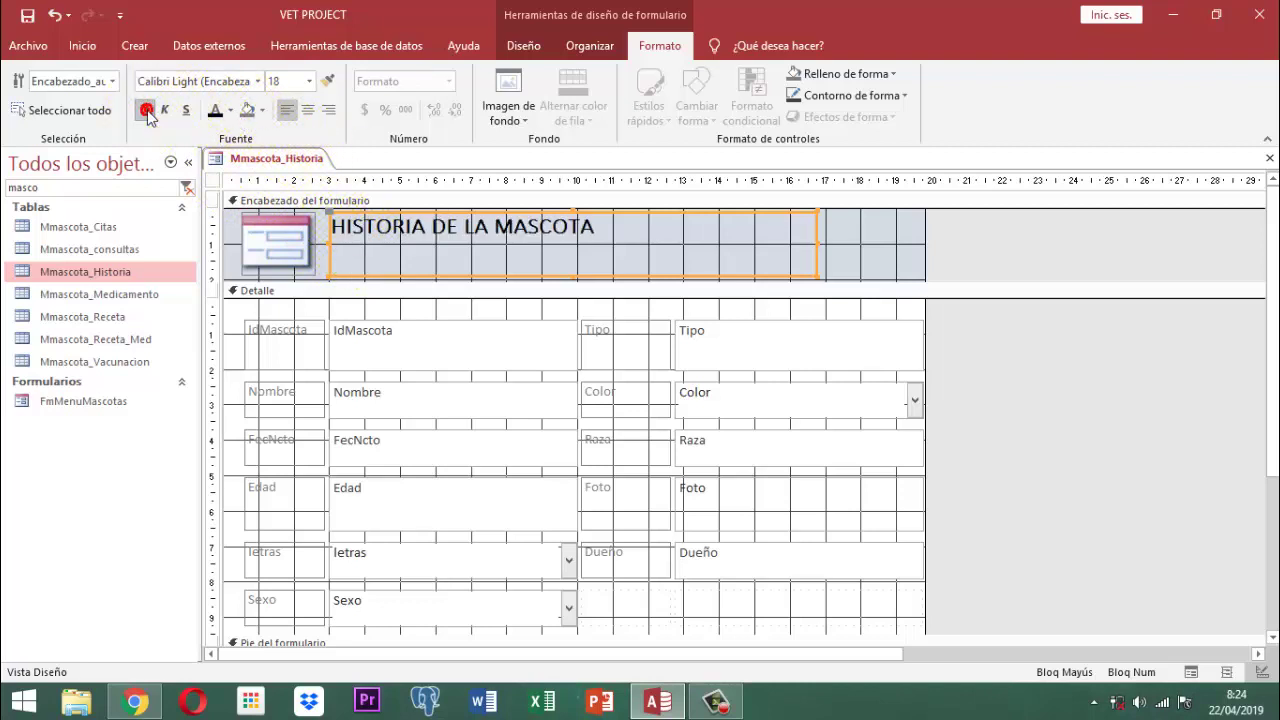
click(309, 111)
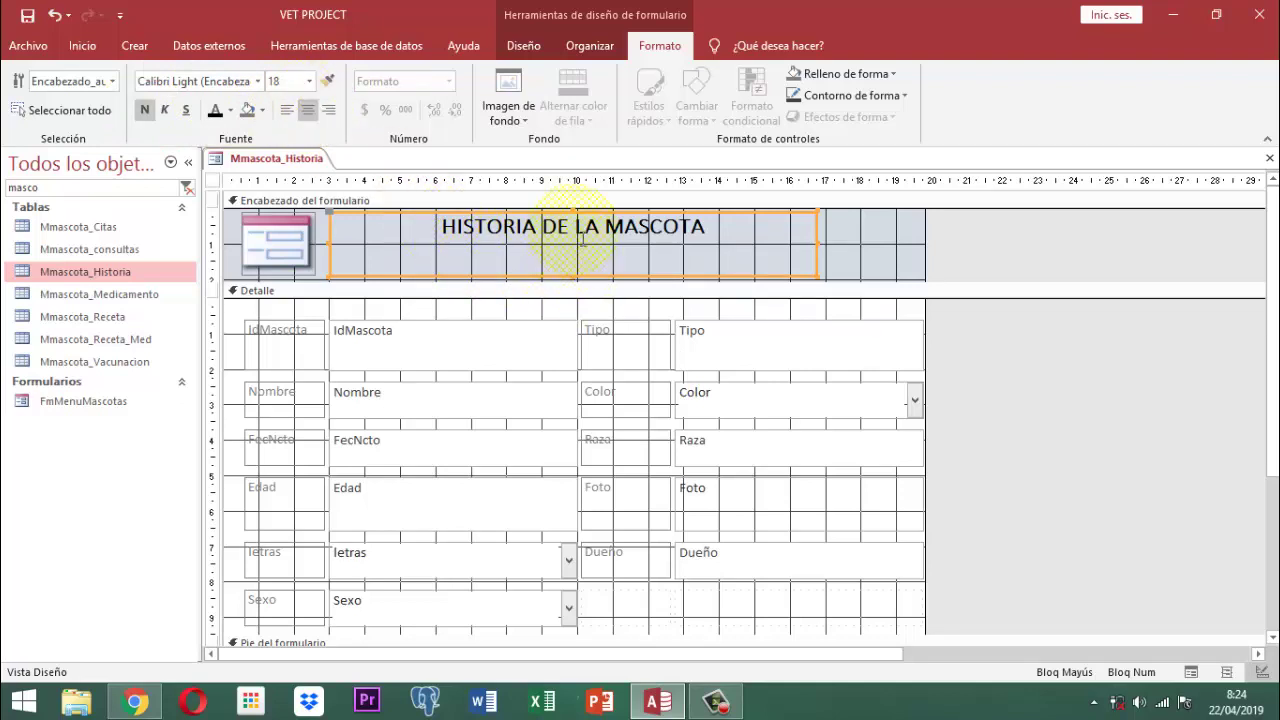
mouse_move(587, 218)
mouse_down()
mouse_move(572, 211)
mouse_move(580, 227)
mouse_up()
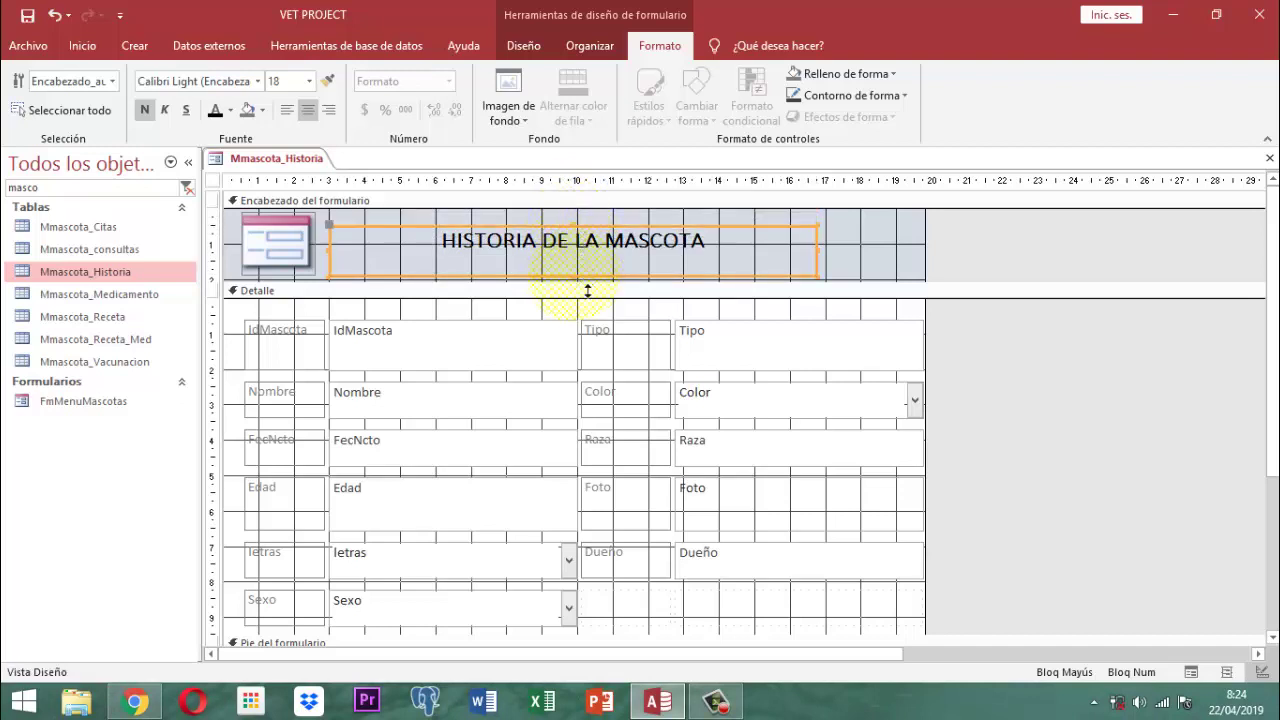
click(573, 272)
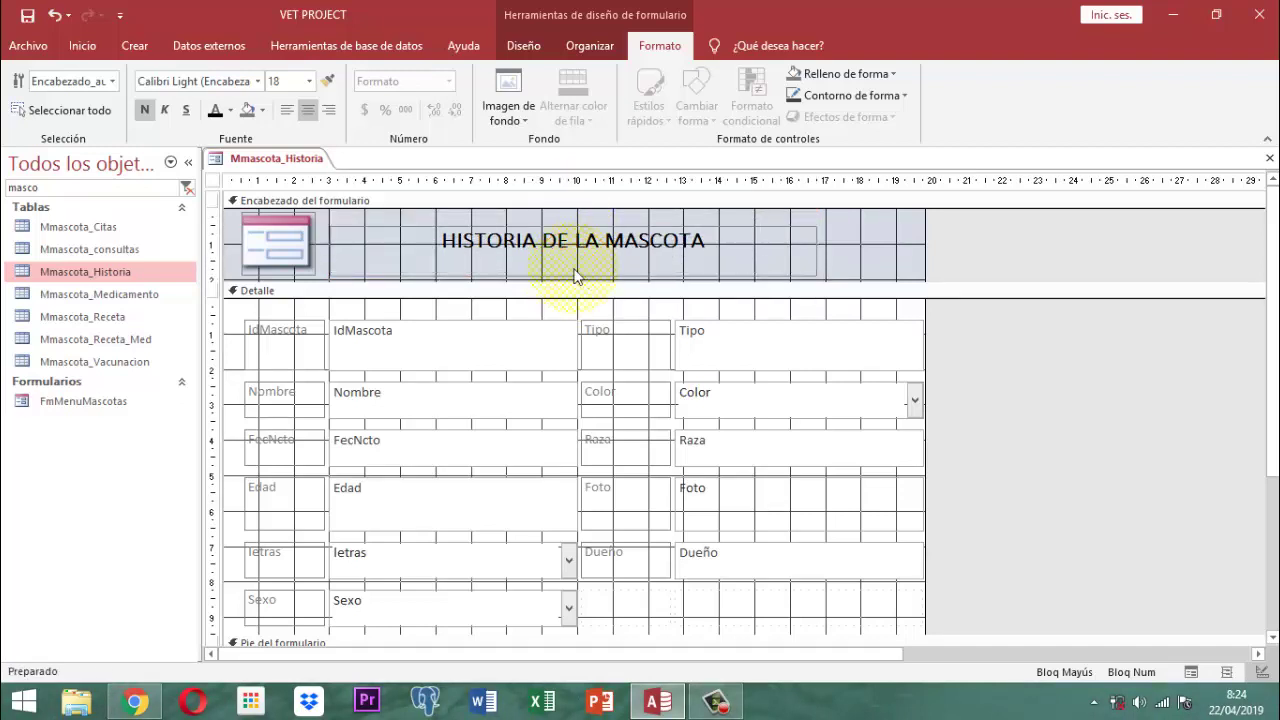
click(987, 250)
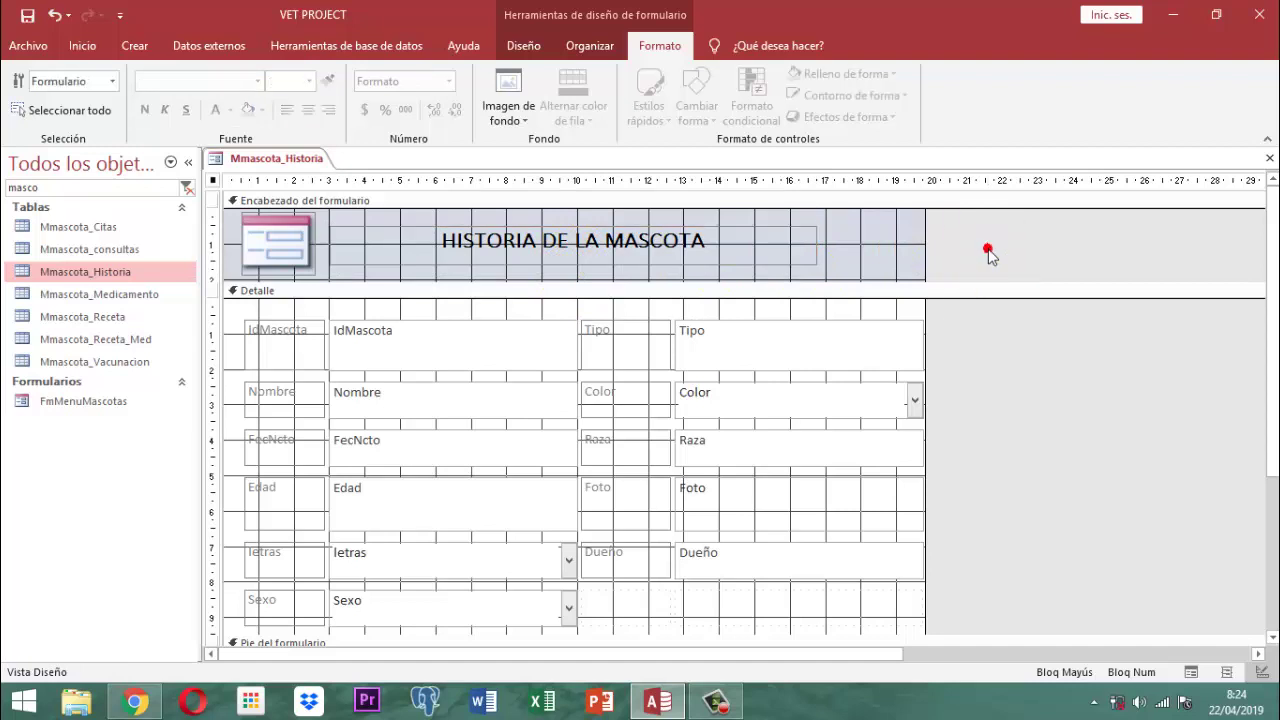
Rename the header logo control from Logotipo_automático0 to ImagenFE in its Otras properties.
click(280, 253)
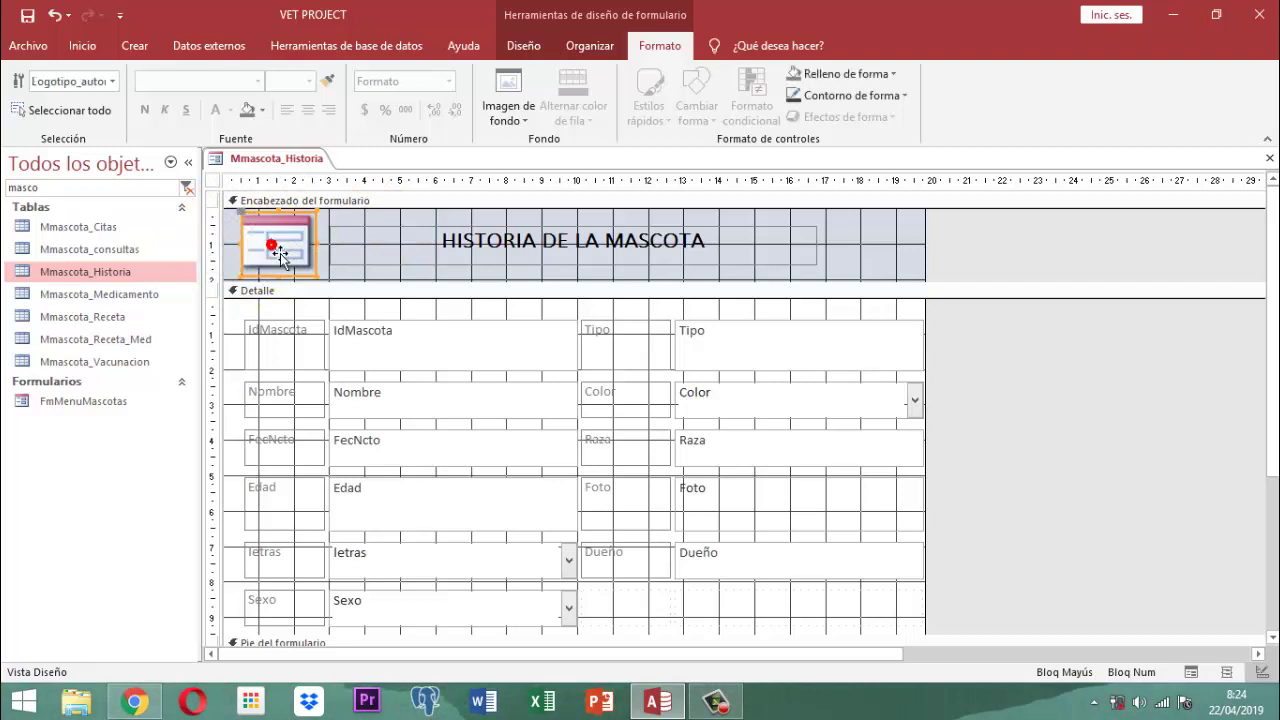
click(530, 47)
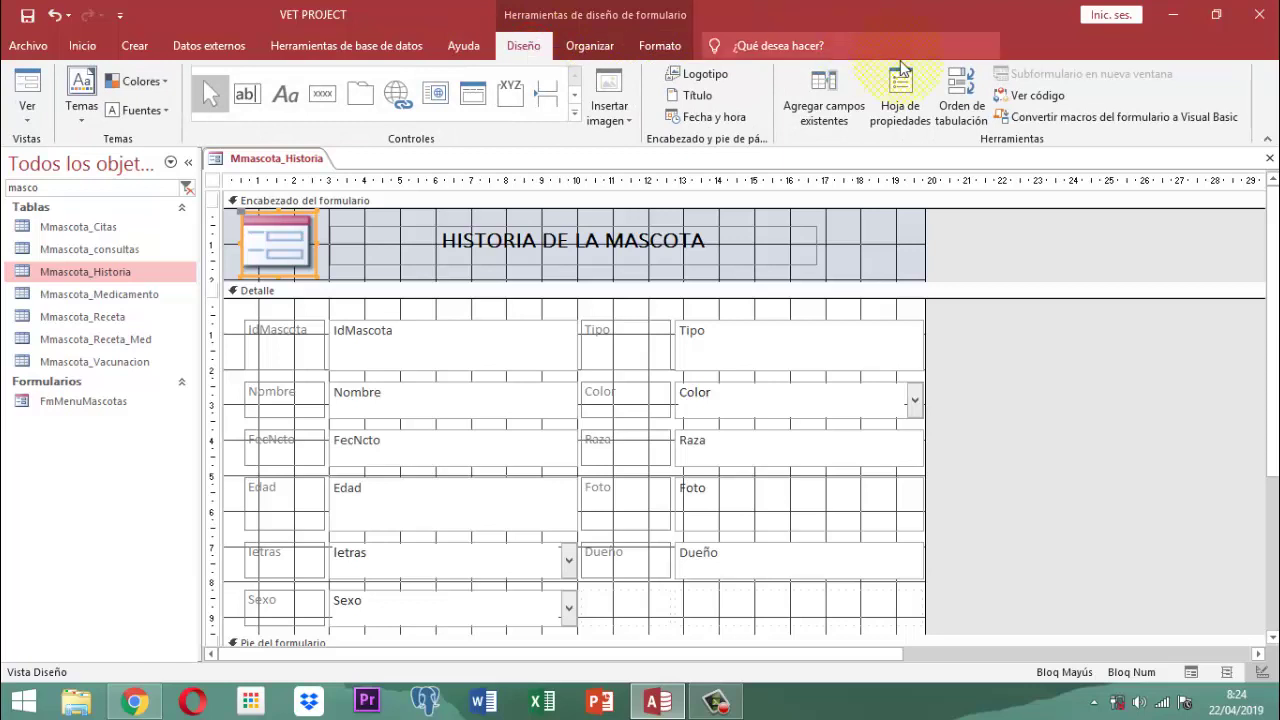
click(886, 108)
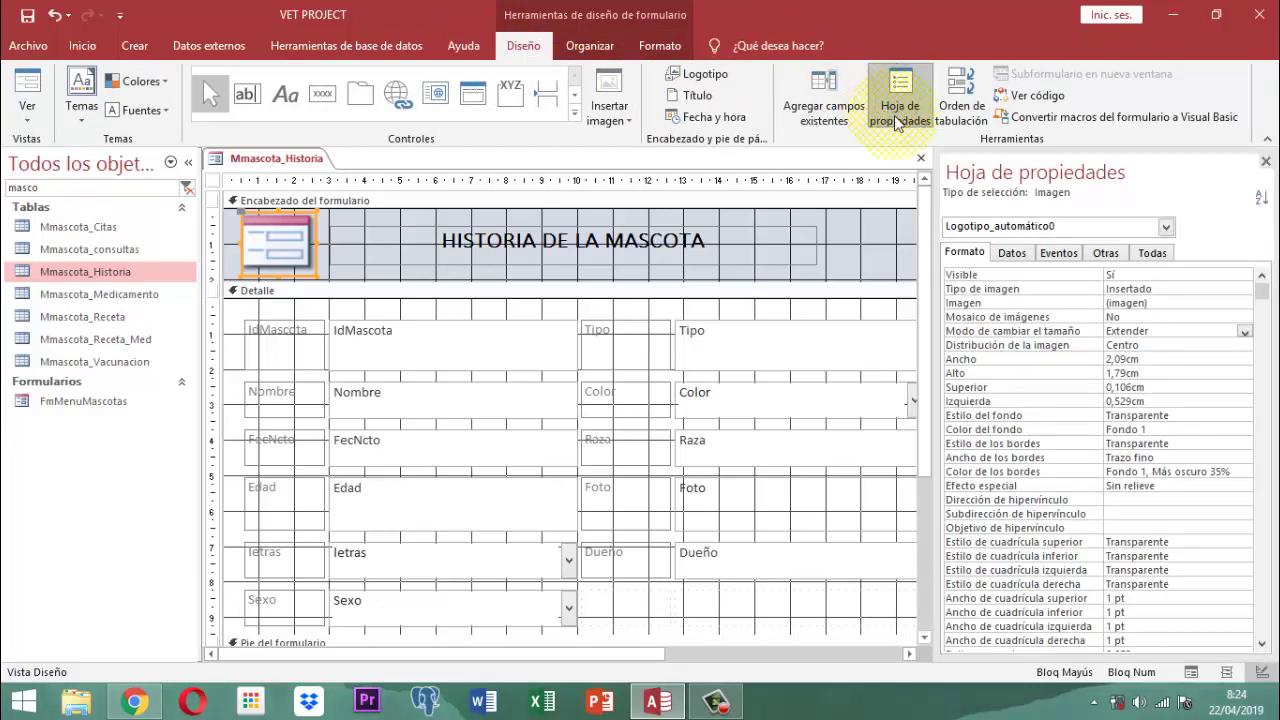
click(1106, 262)
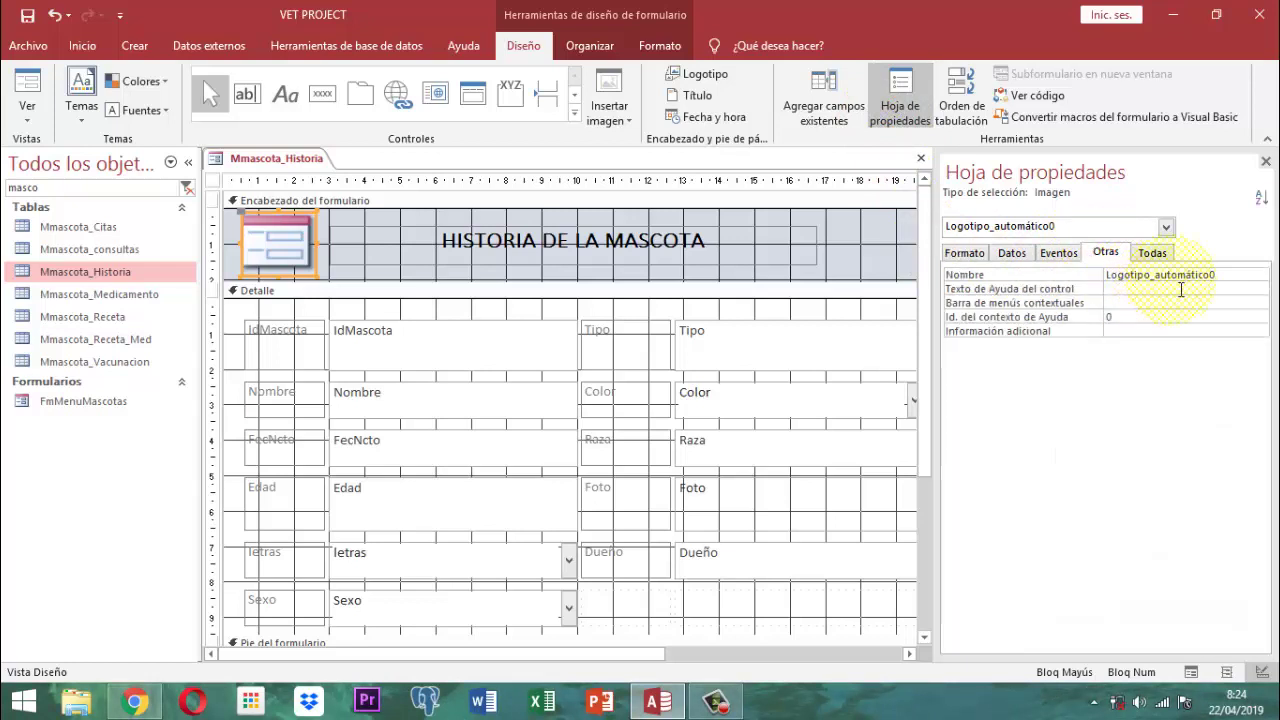
click(1238, 275)
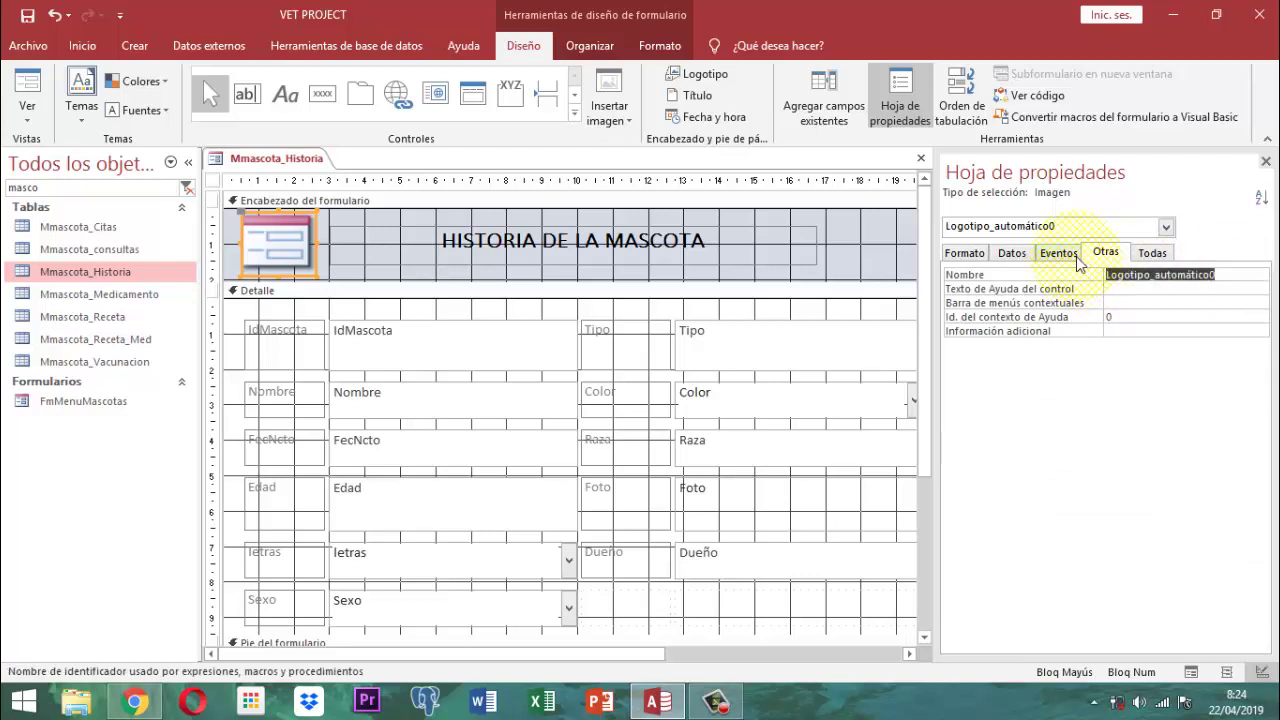
key(BackSpace)
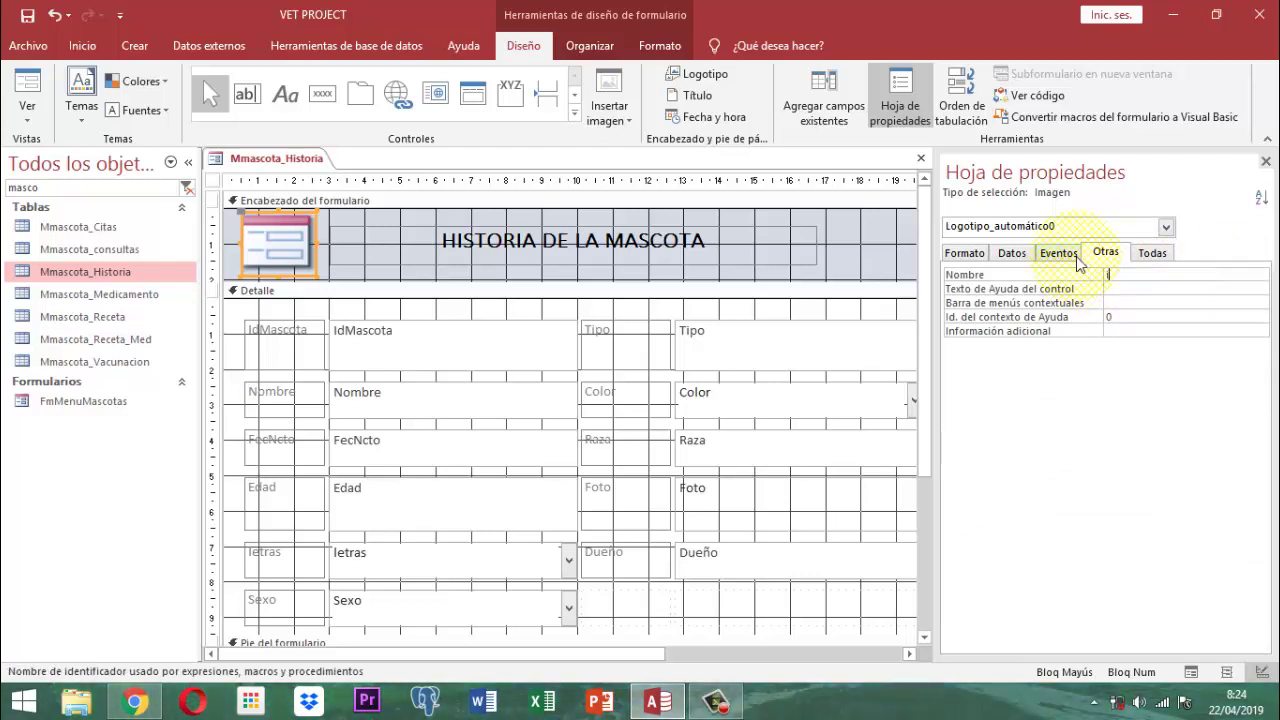
key(Caps_Lock)
text(magen)
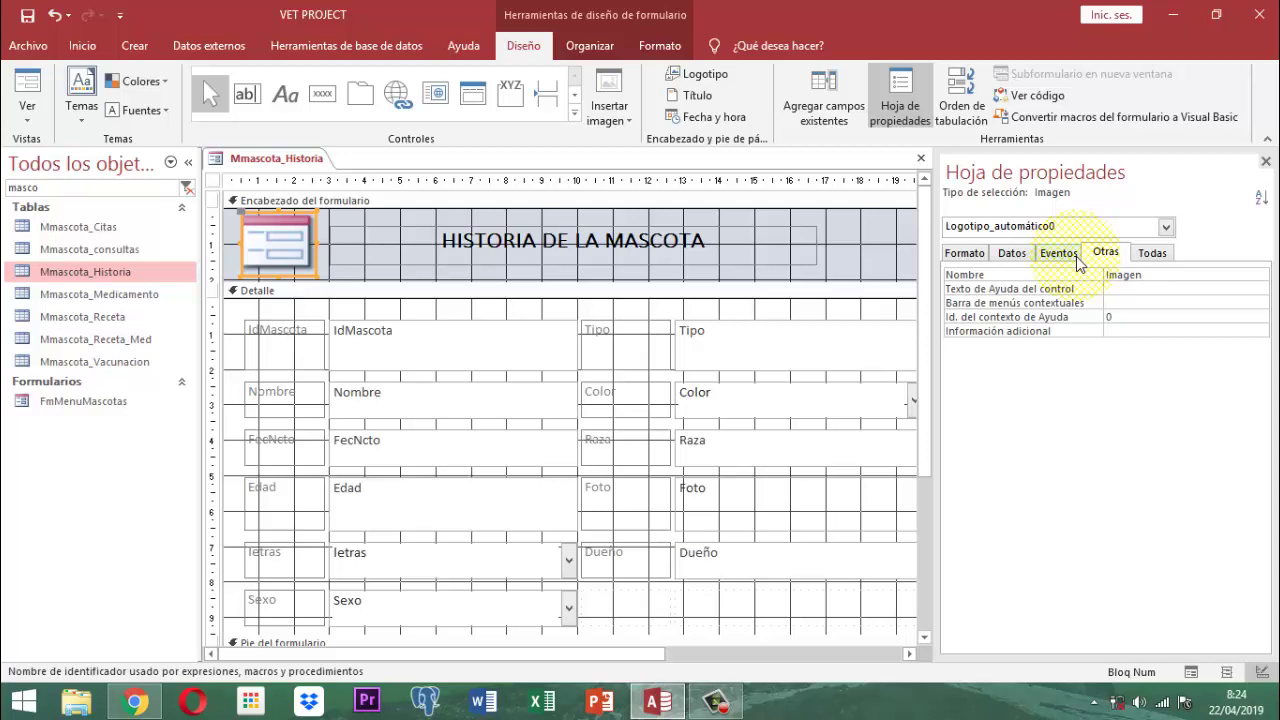
text(F)
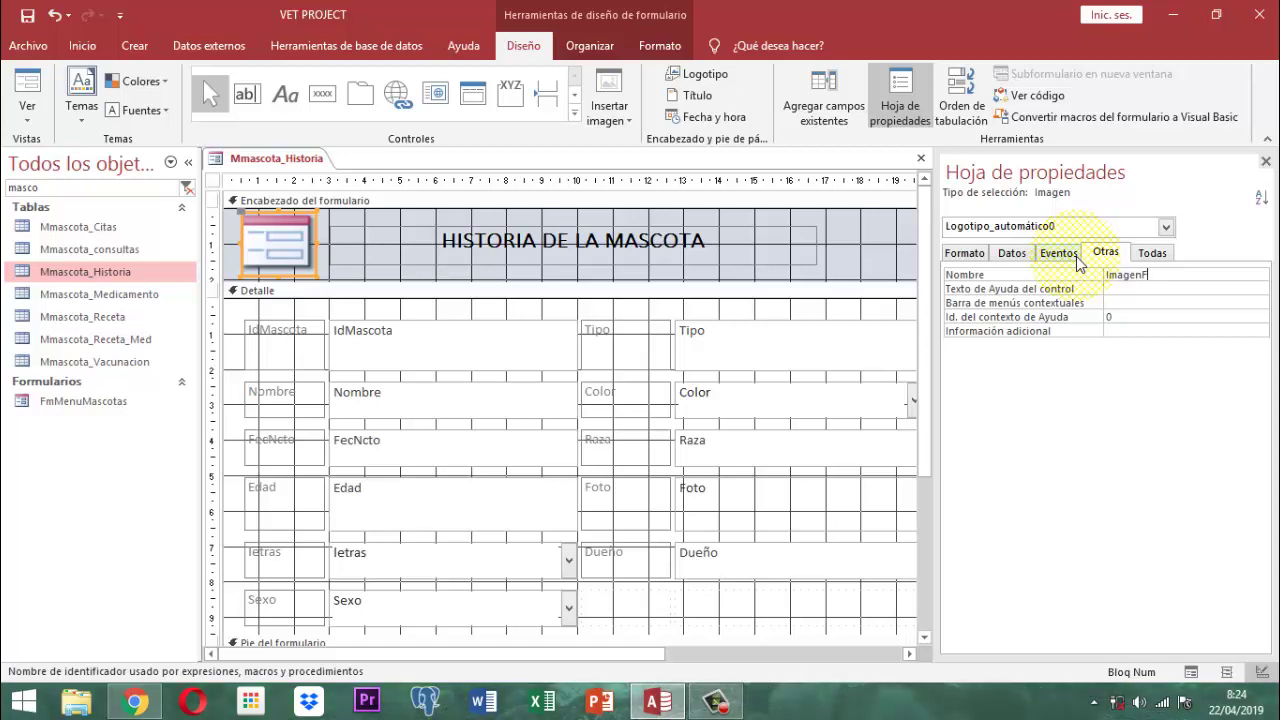
text(EF)
key(BackSpace)
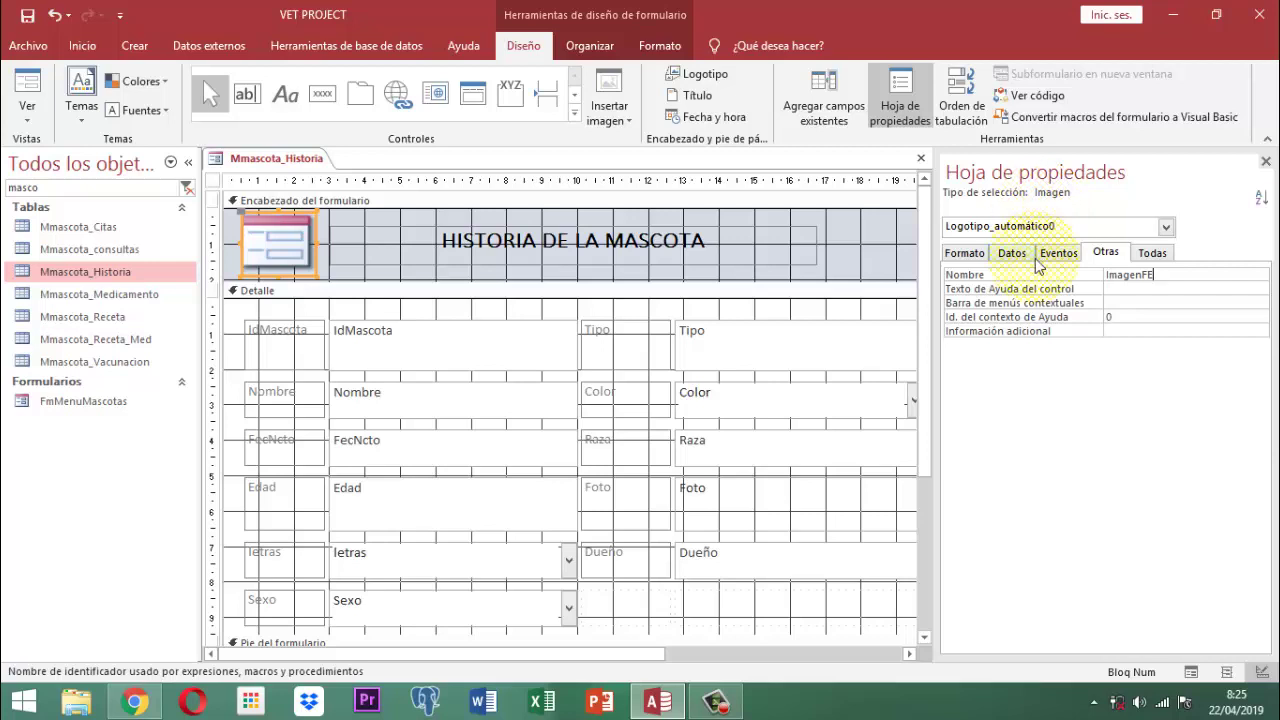
Choose Generador de código for the form's Al cargar event.
click(1266, 162)
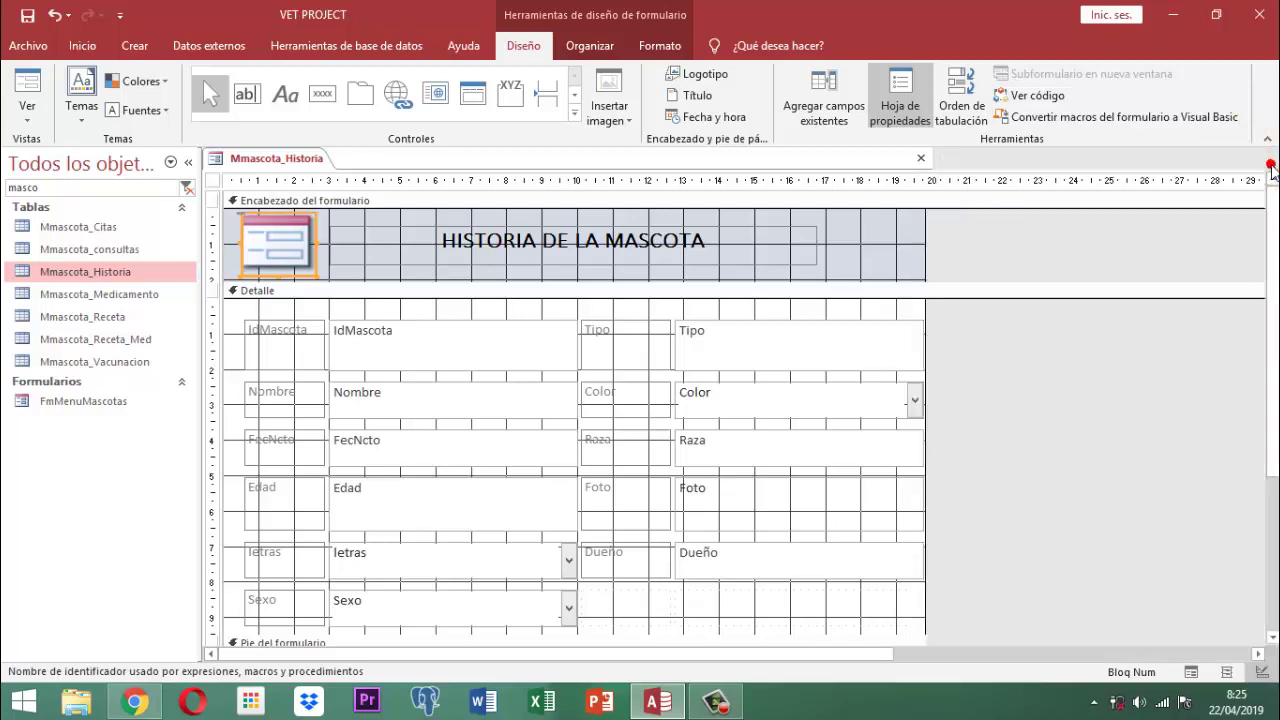
click(210, 181)
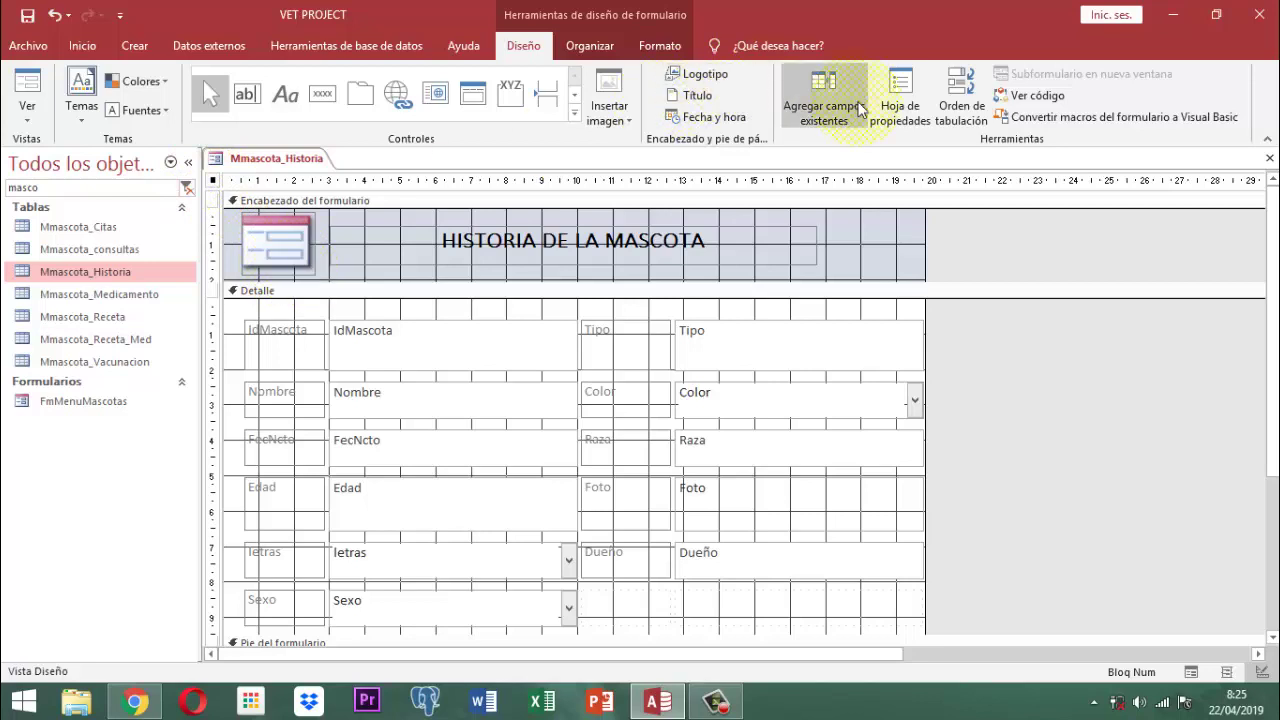
click(916, 100)
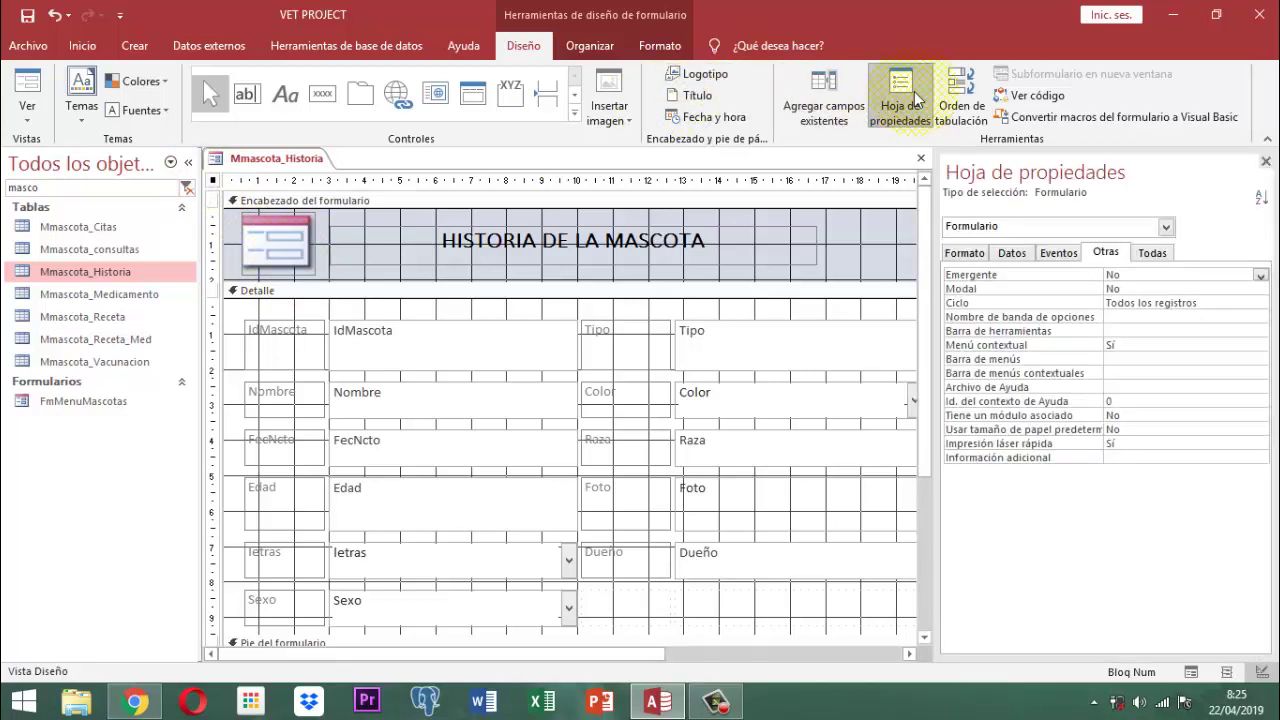
click(1058, 256)
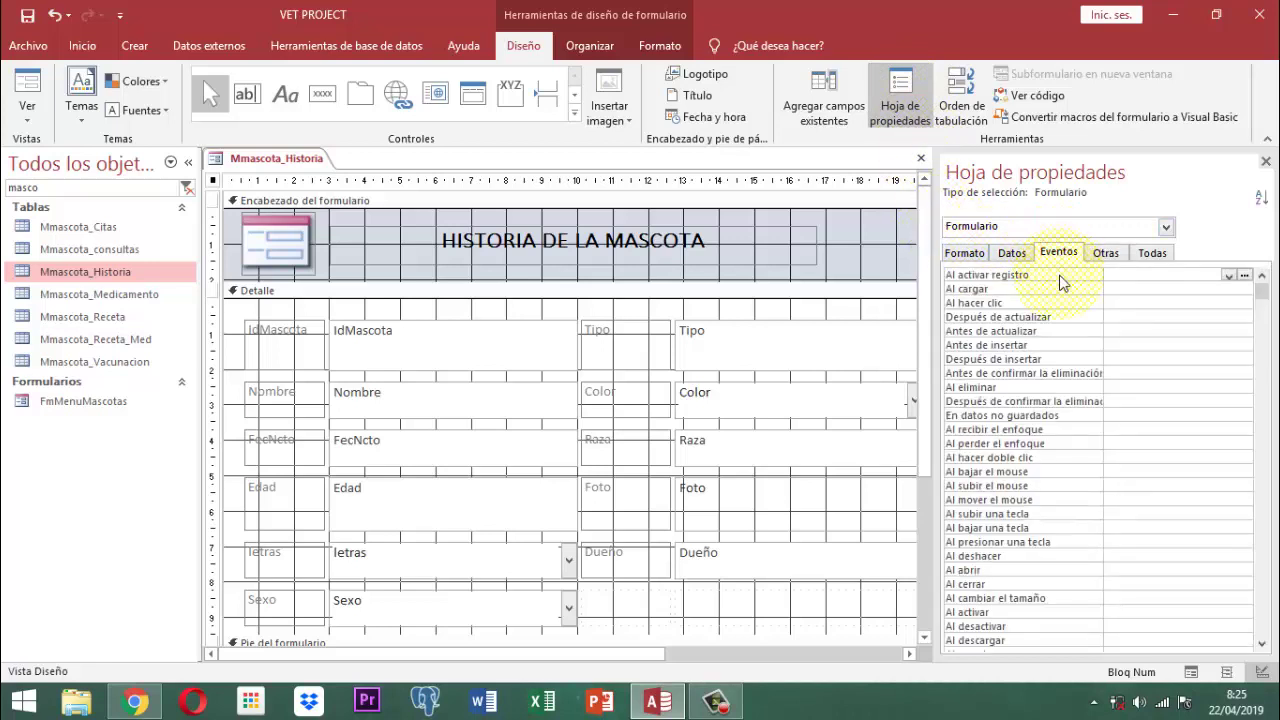
click(1112, 289)
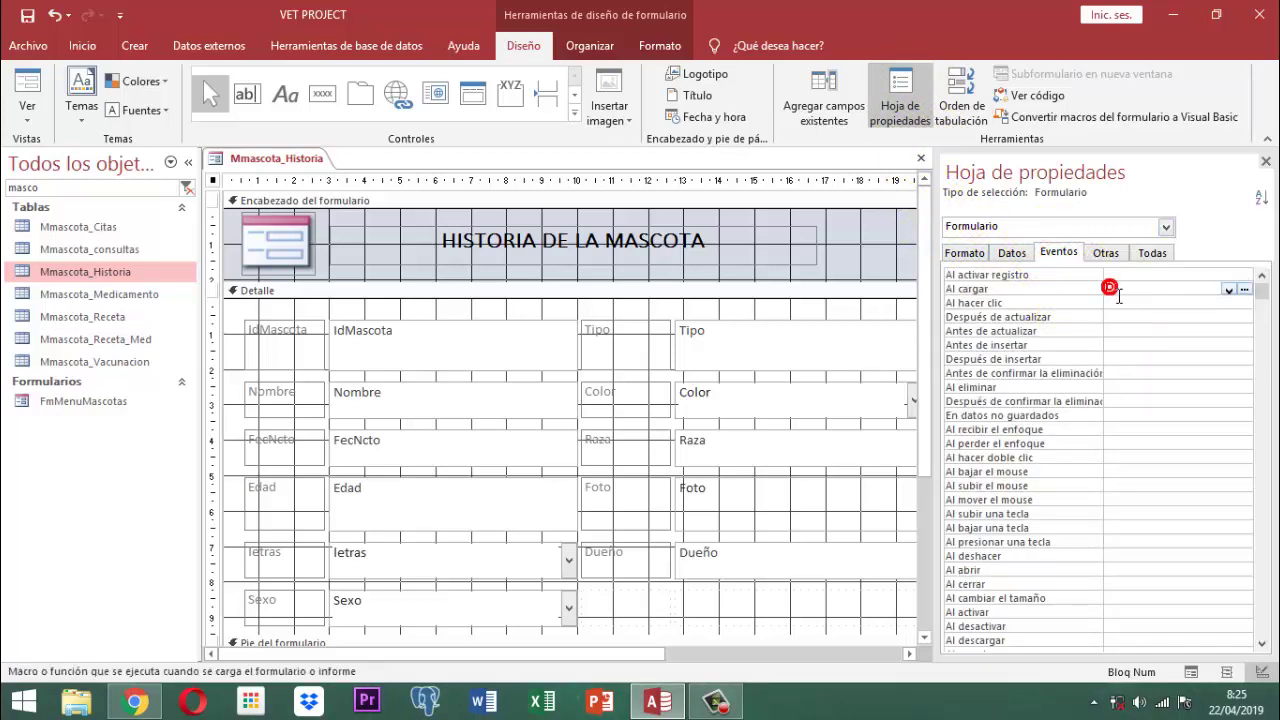
click(1245, 289)
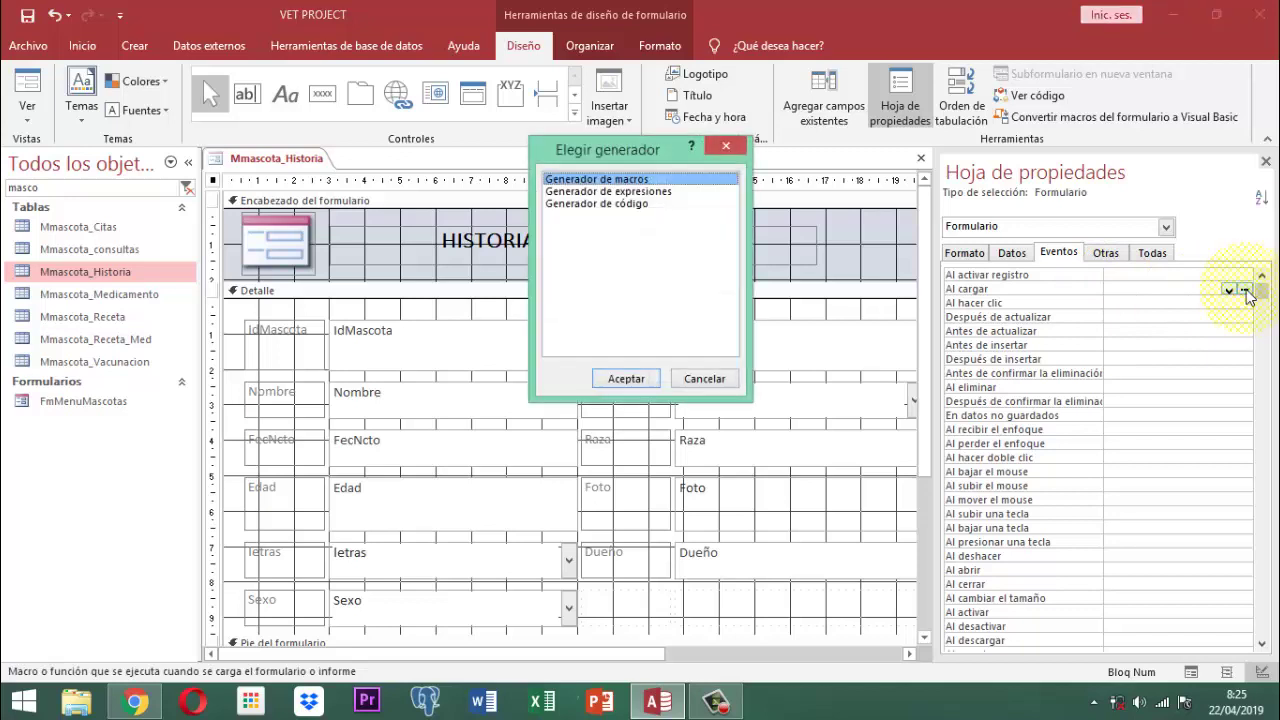
click(640, 206)
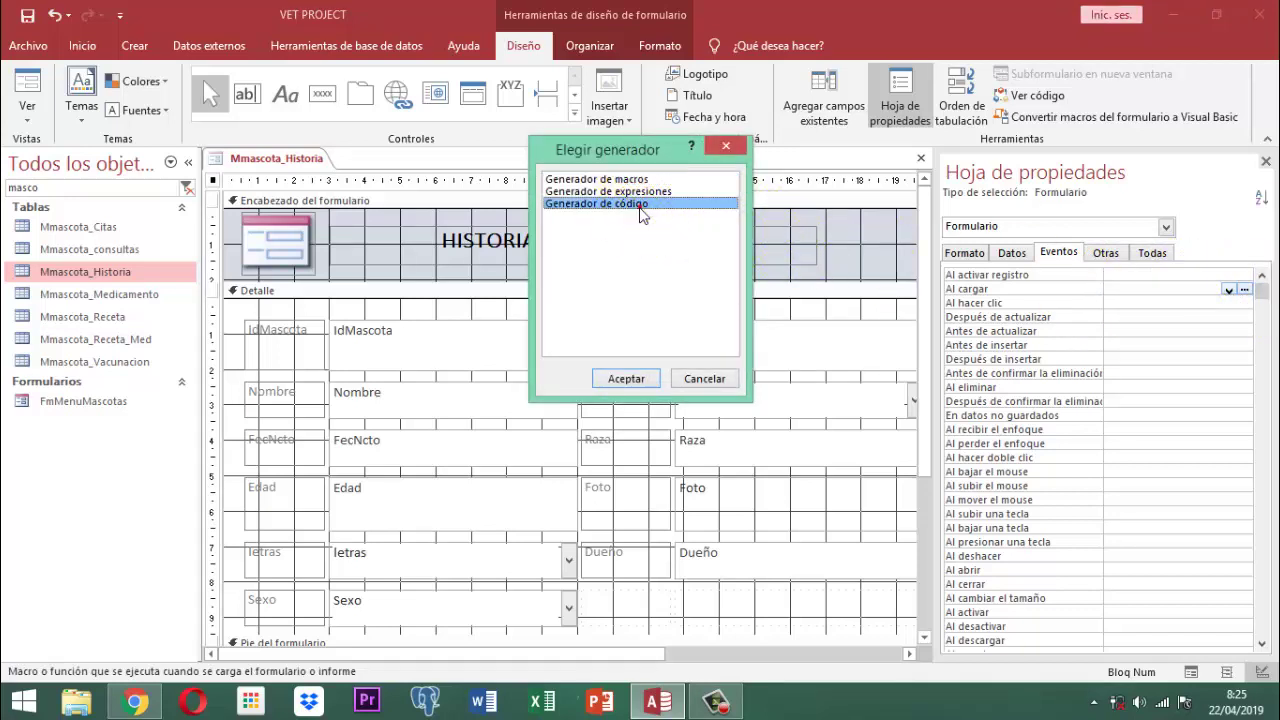
Write Me.ImagenFE.Picture = MiImagenEF() in Form_Load and save.
click(624, 378)
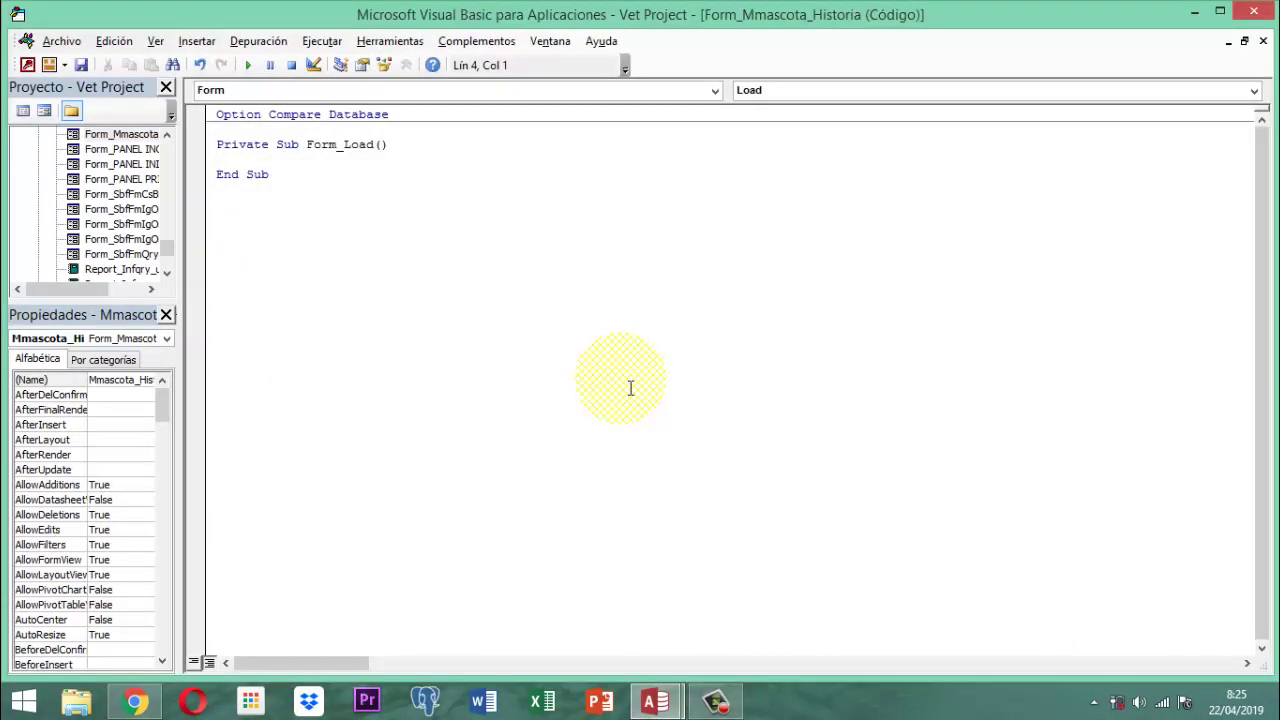
text(M)
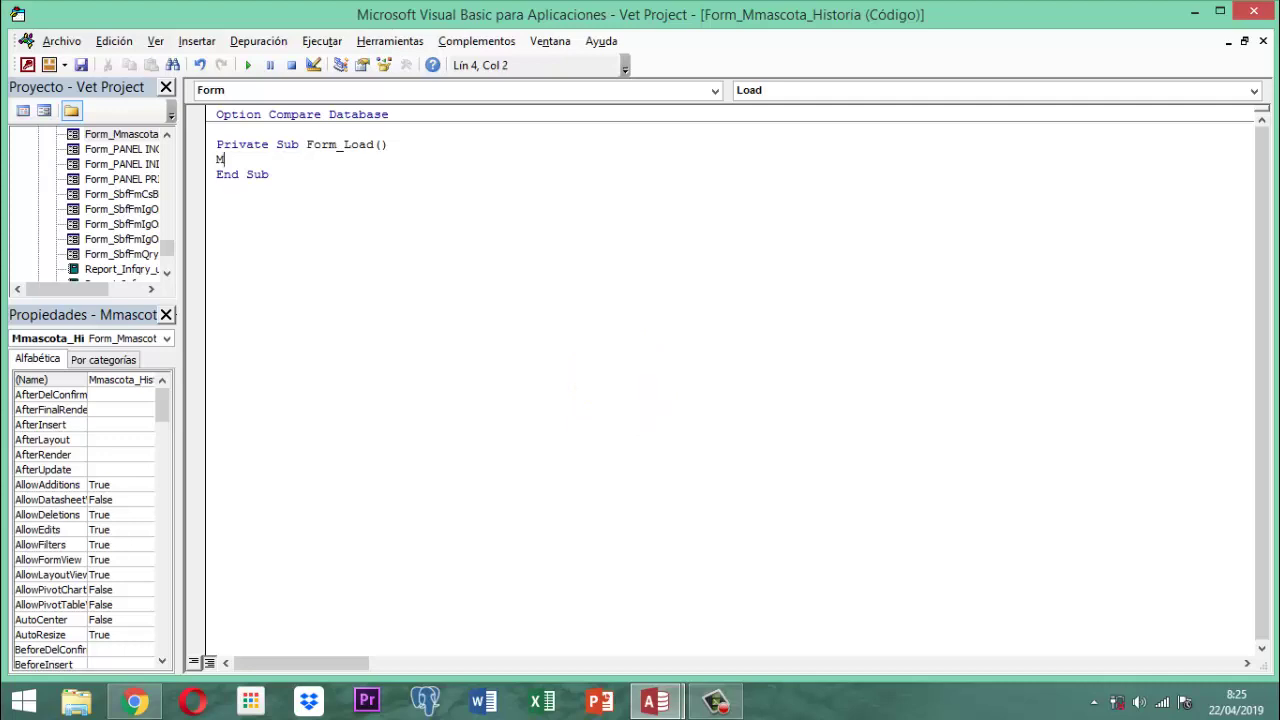
text(e.I)
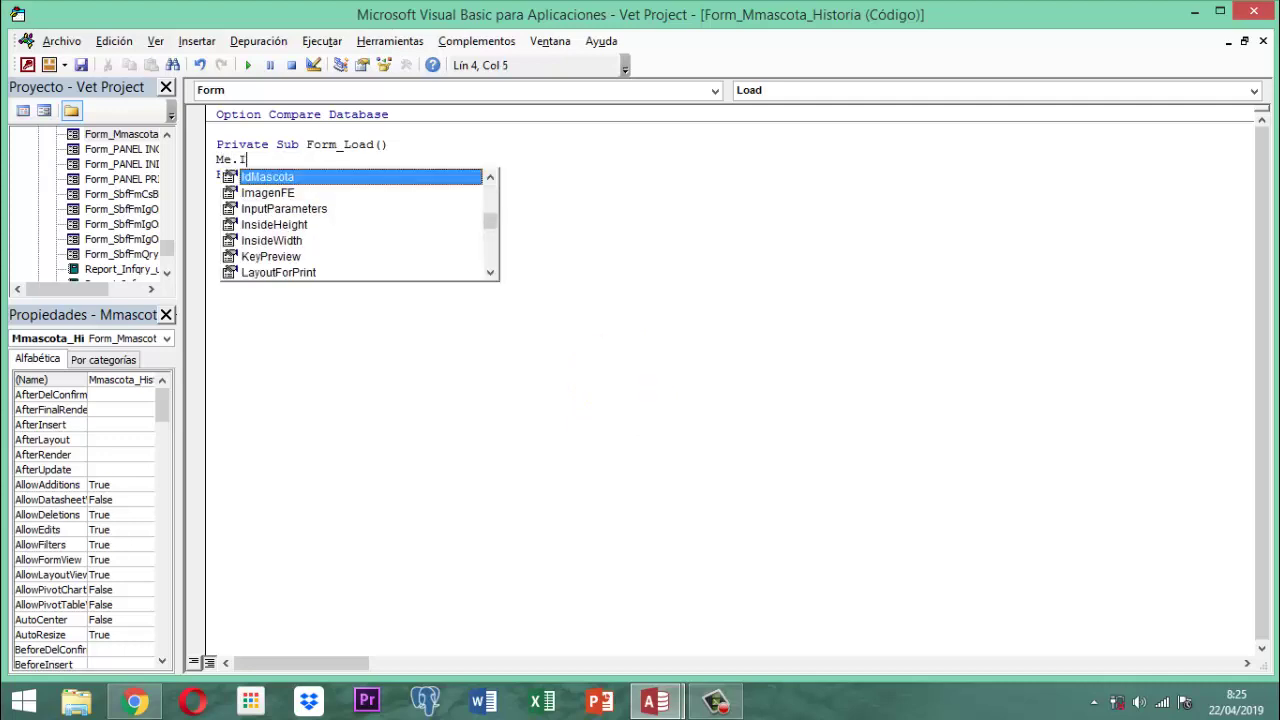
key(Down)
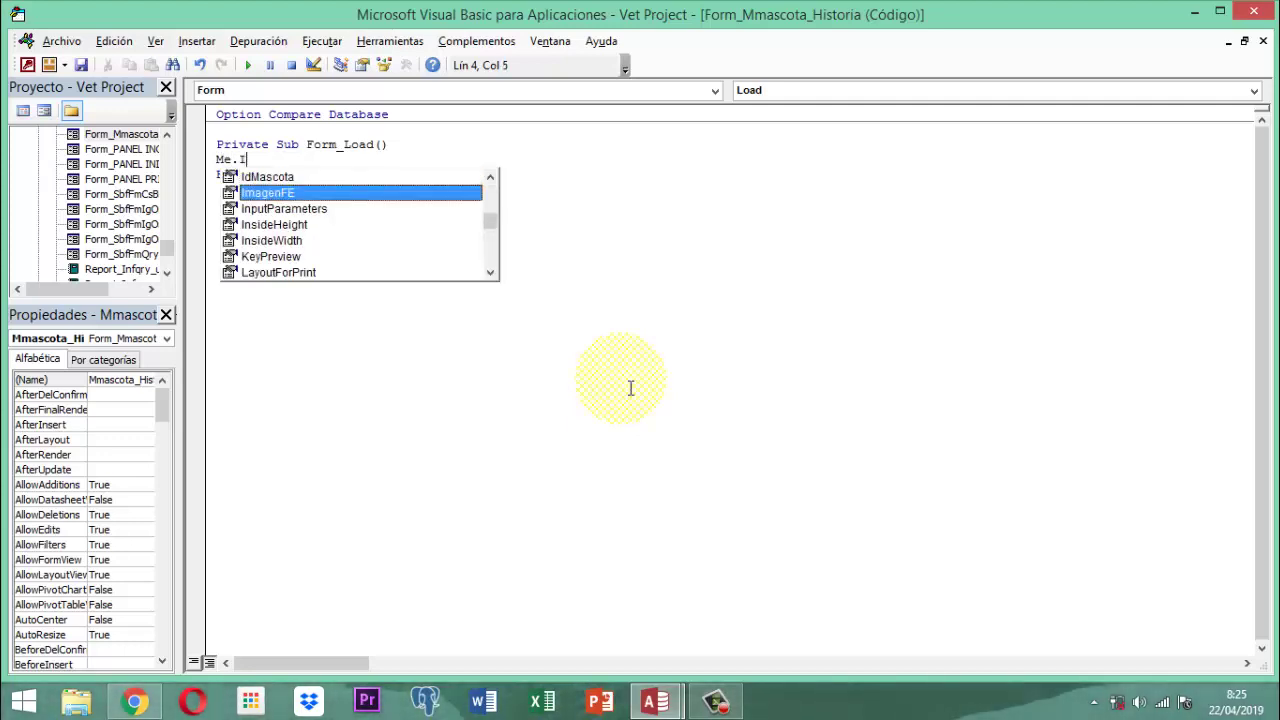
text(magenFE)
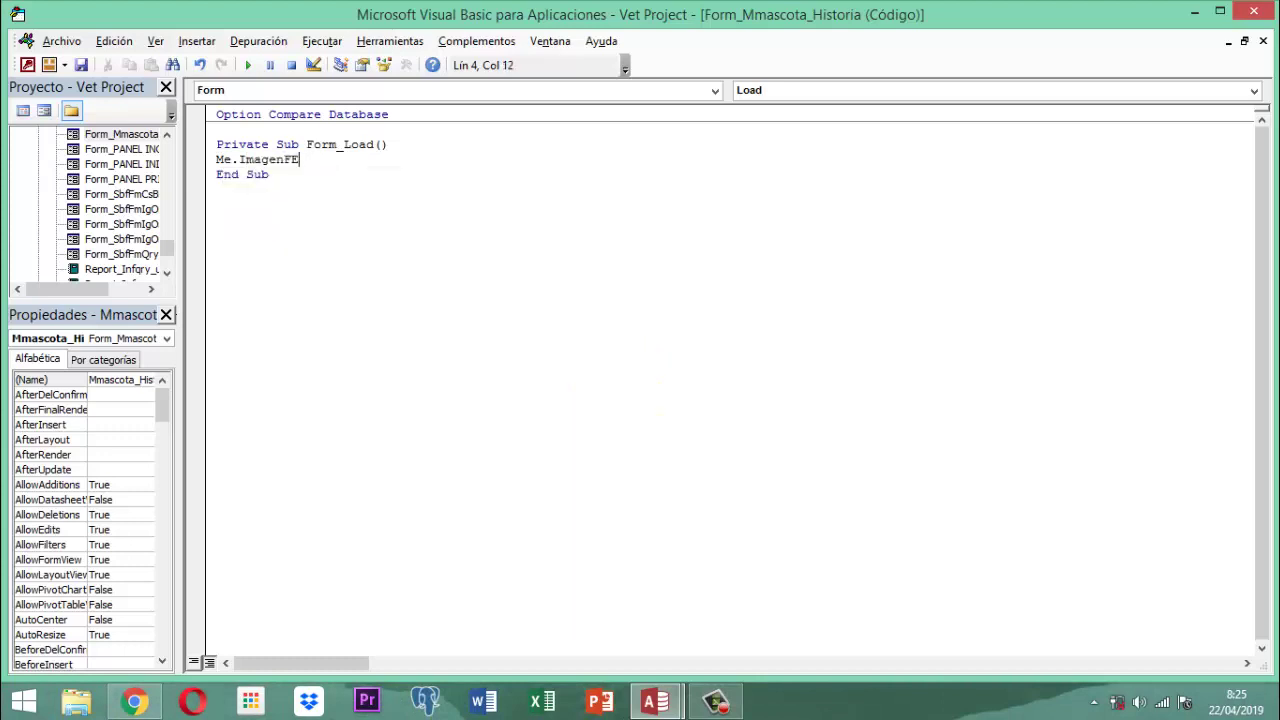
key(BackSpace)
text(.)
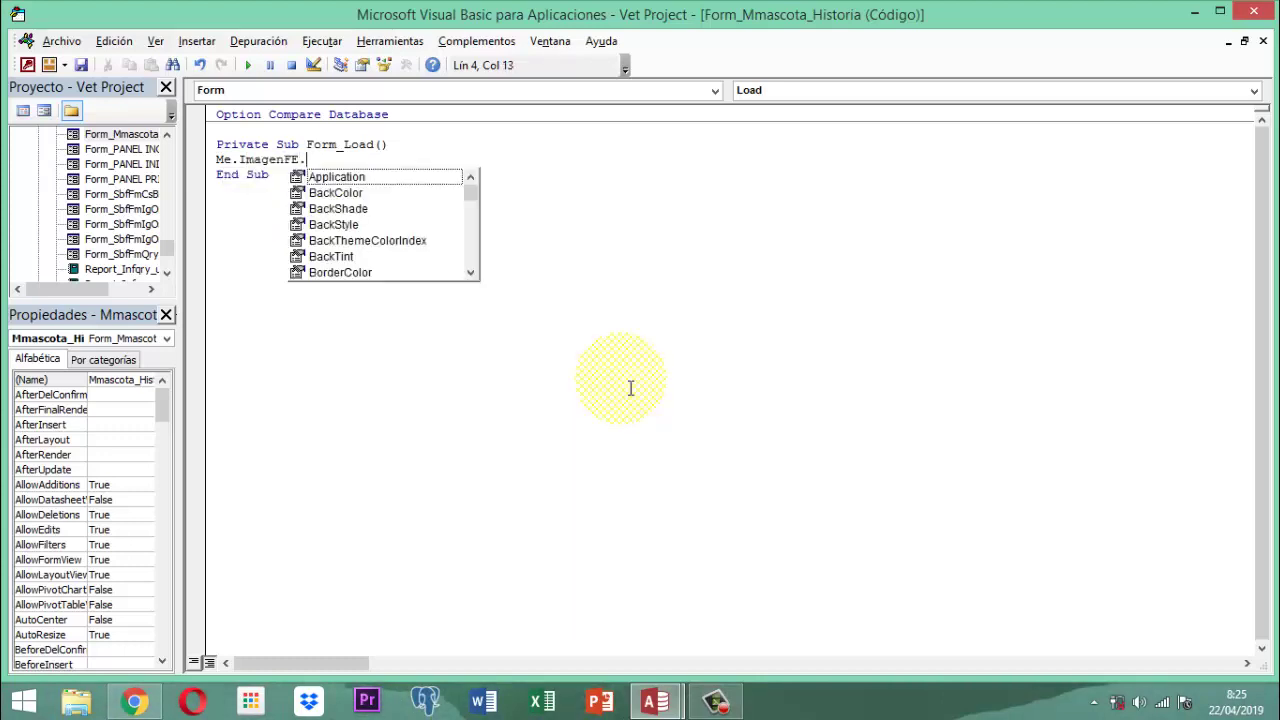
text(p)
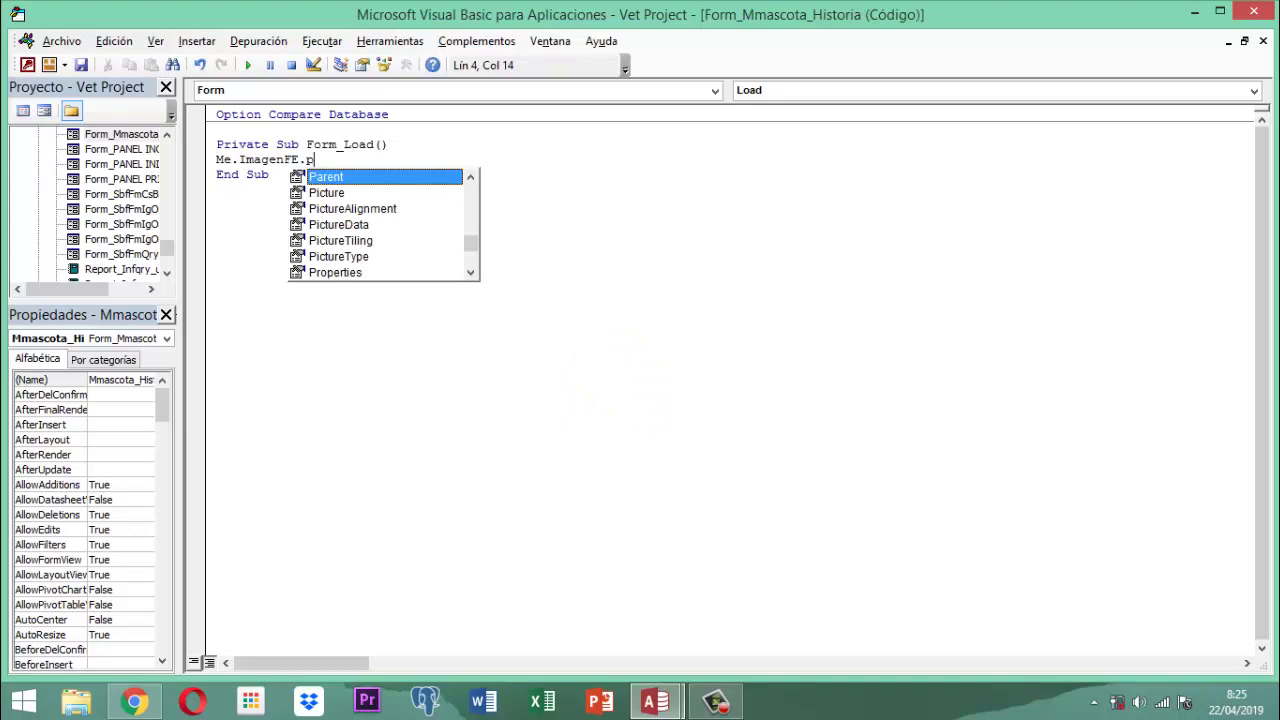
text(icture )
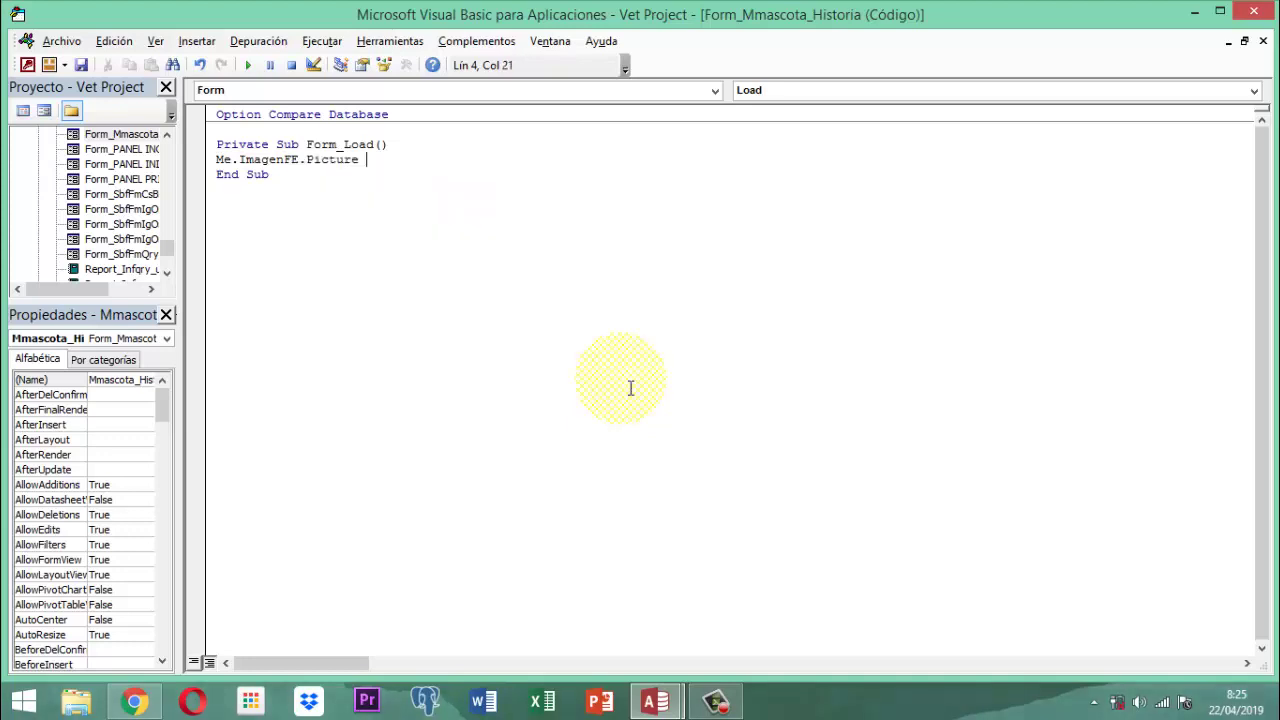
text(=)
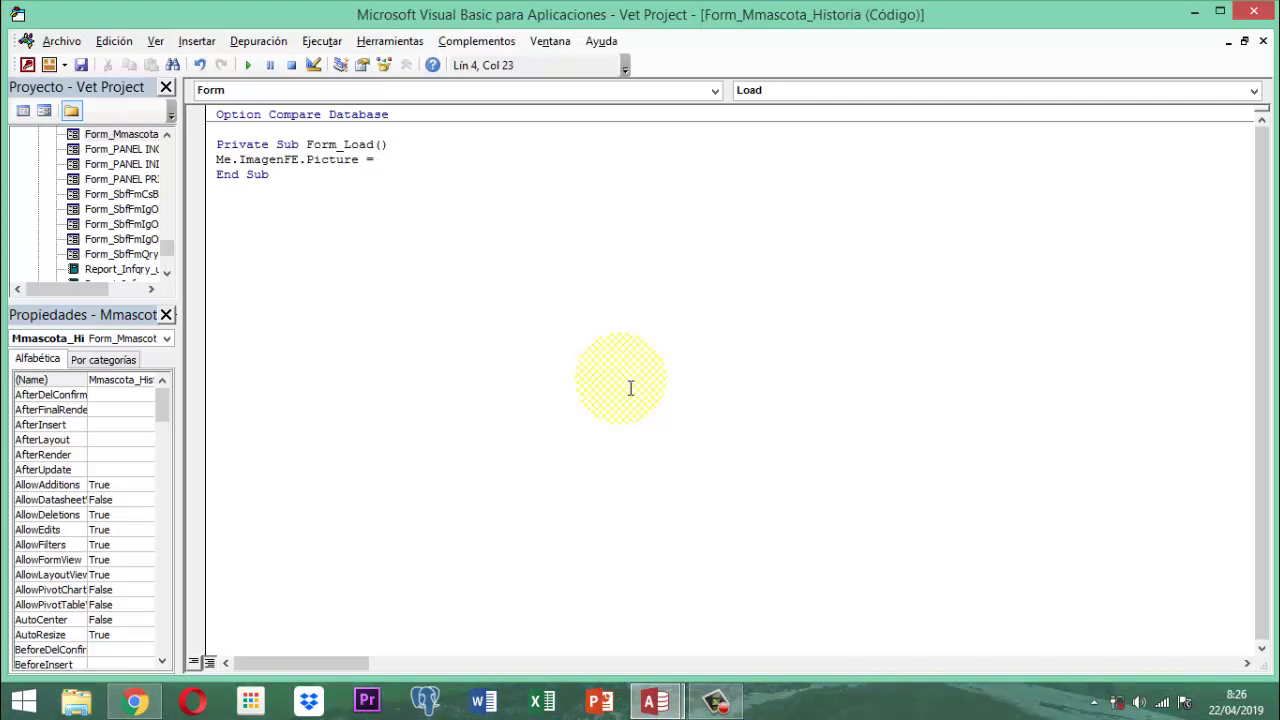
text(MiI)
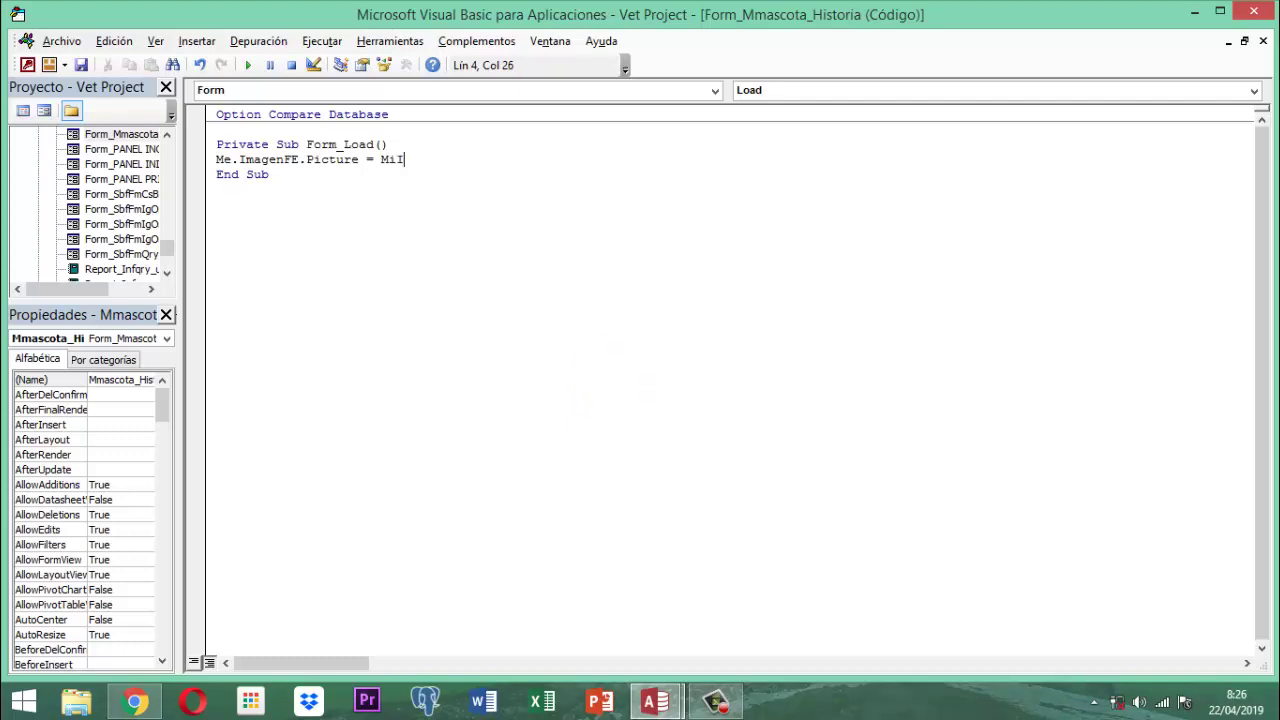
text(magenE)
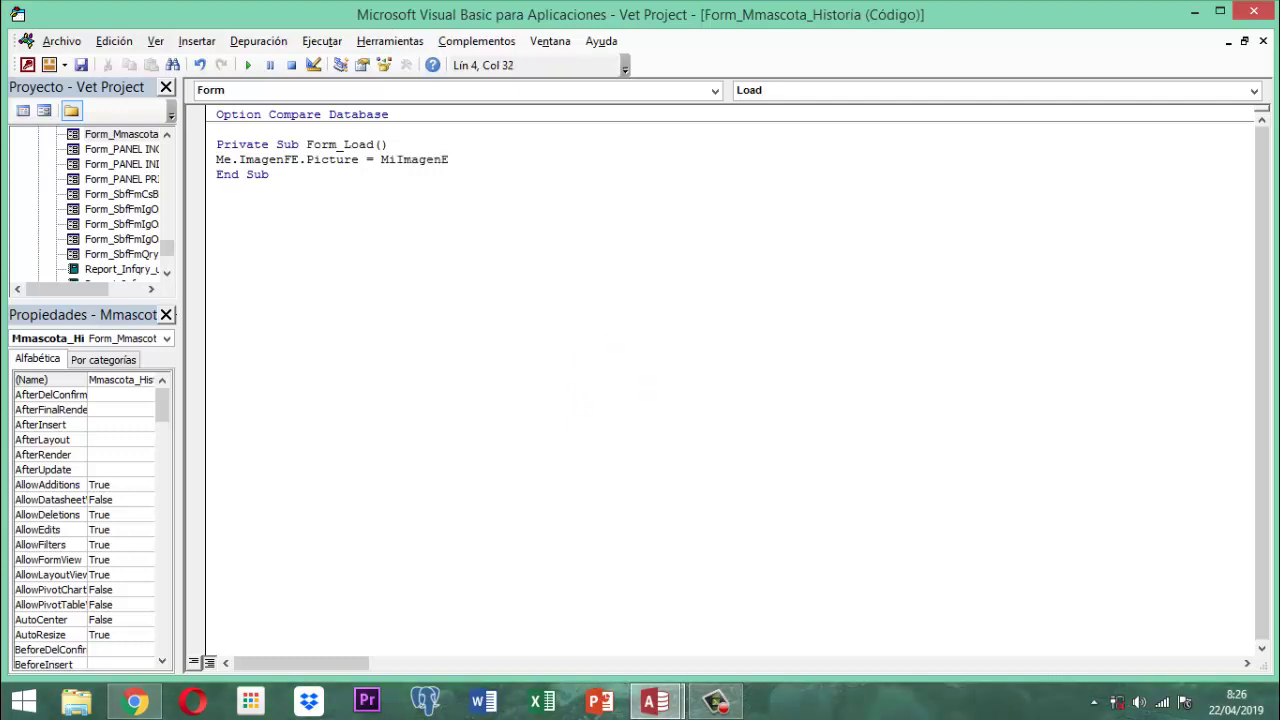
text(F())
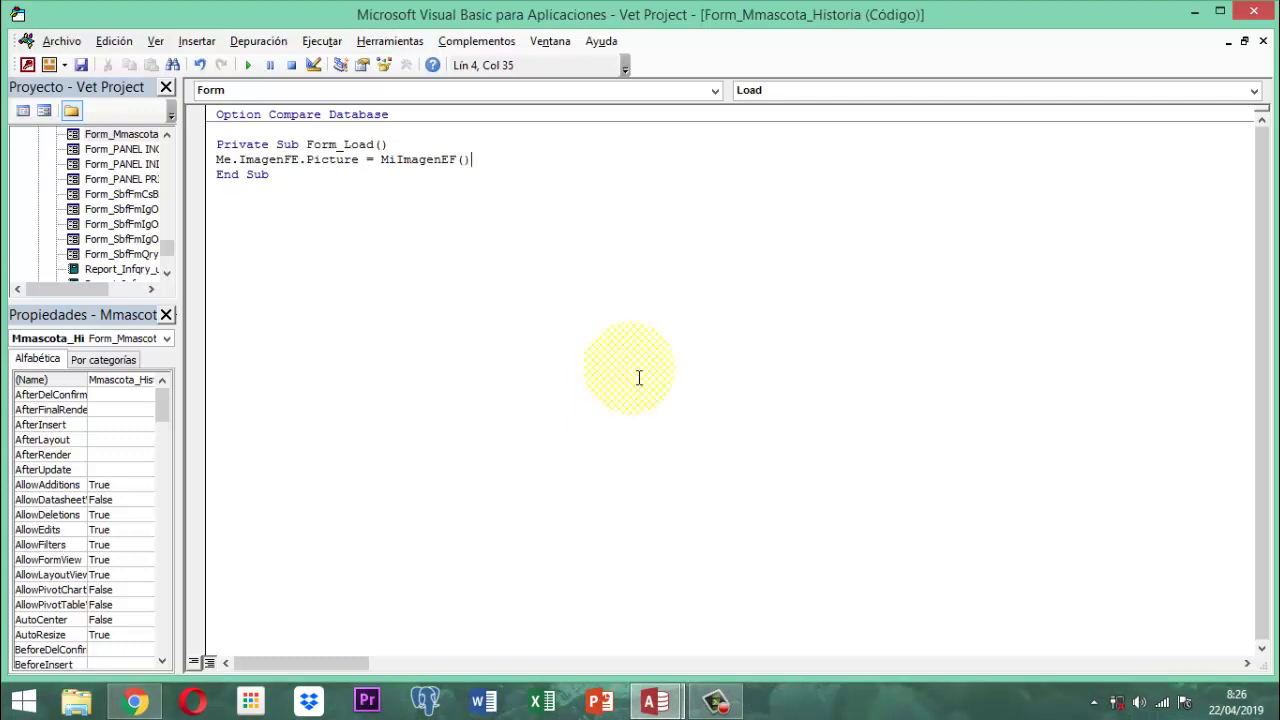
click(83, 65)
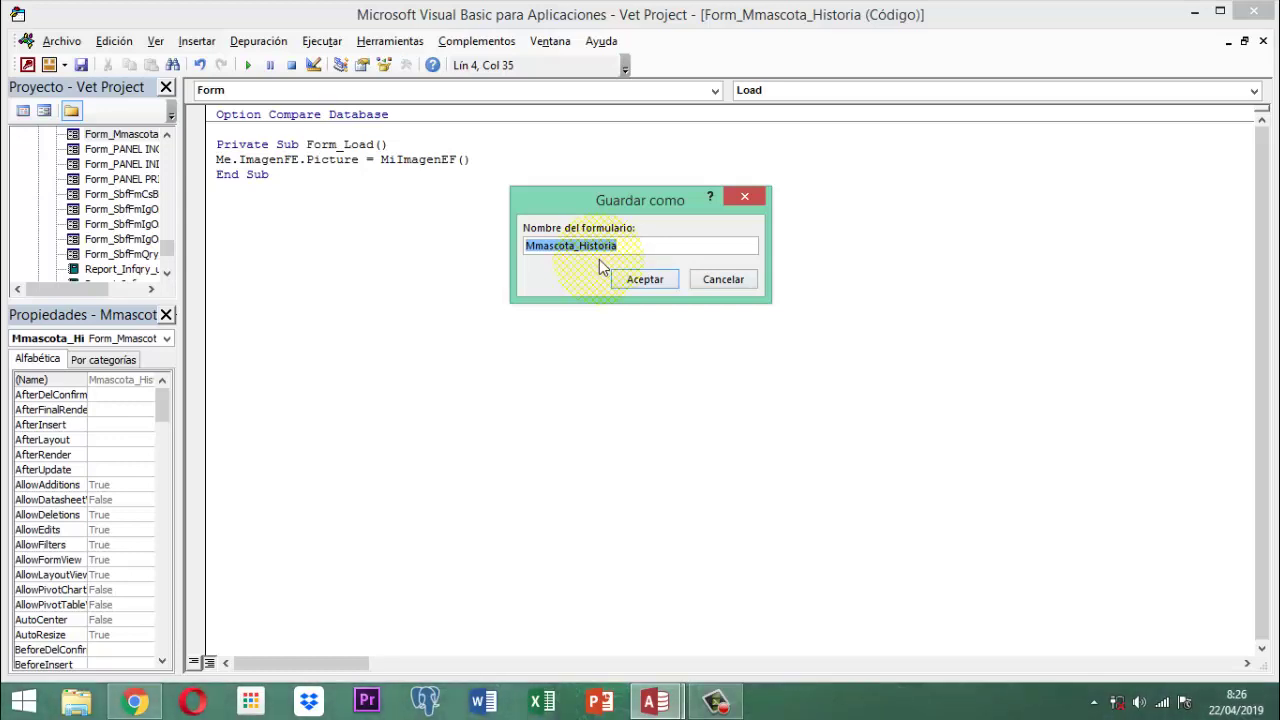
Name the form FmIgMmascota_historia and confirm the save with Aceptar.
text(FmIg)
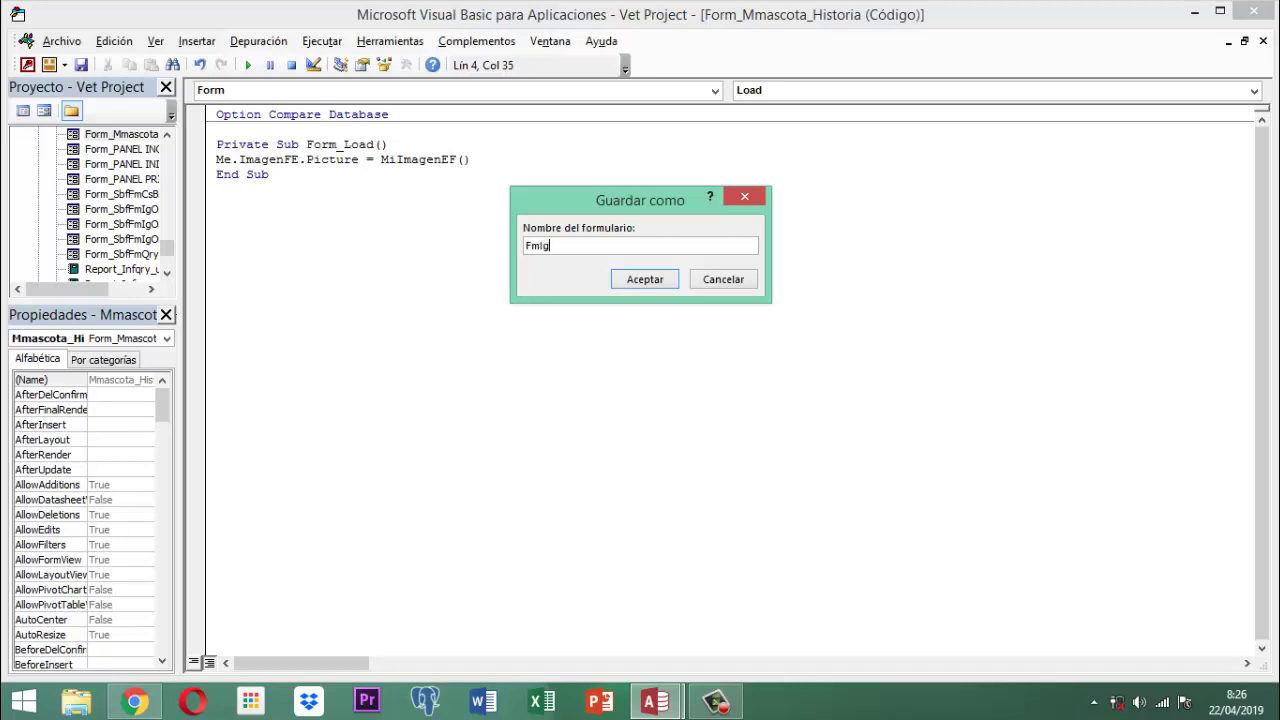
text(Mmascota_)
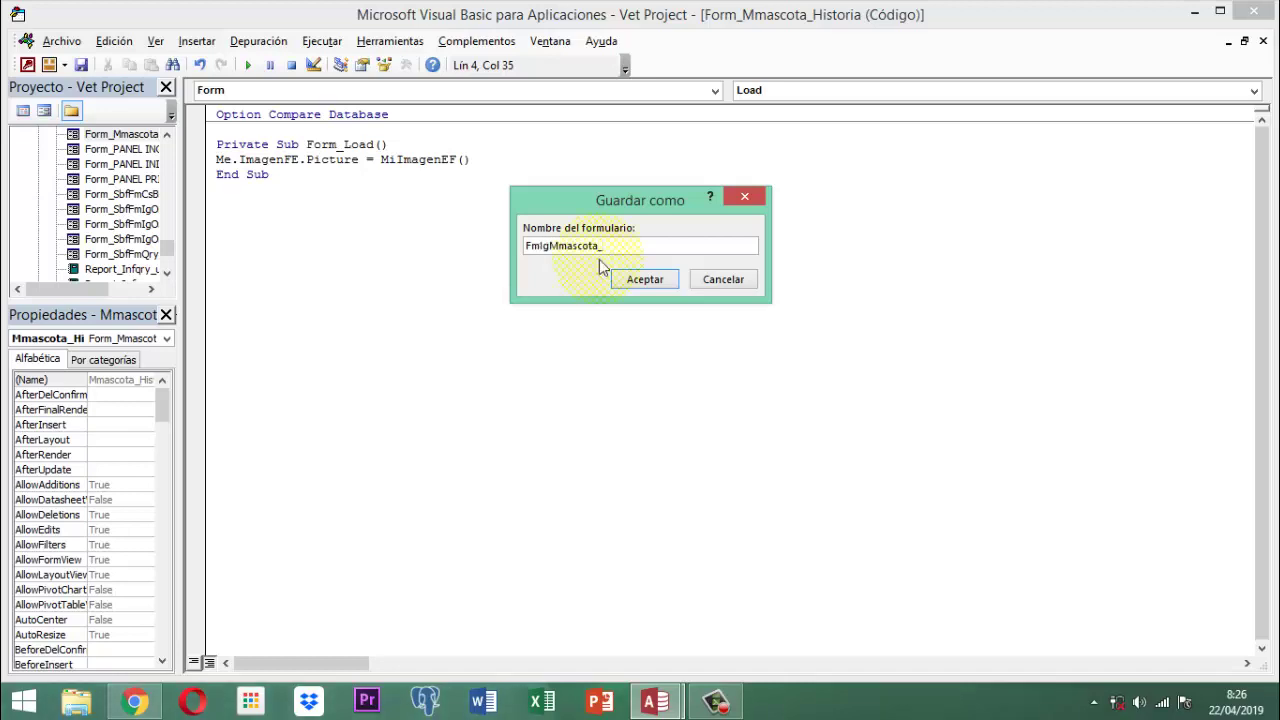
text(His)
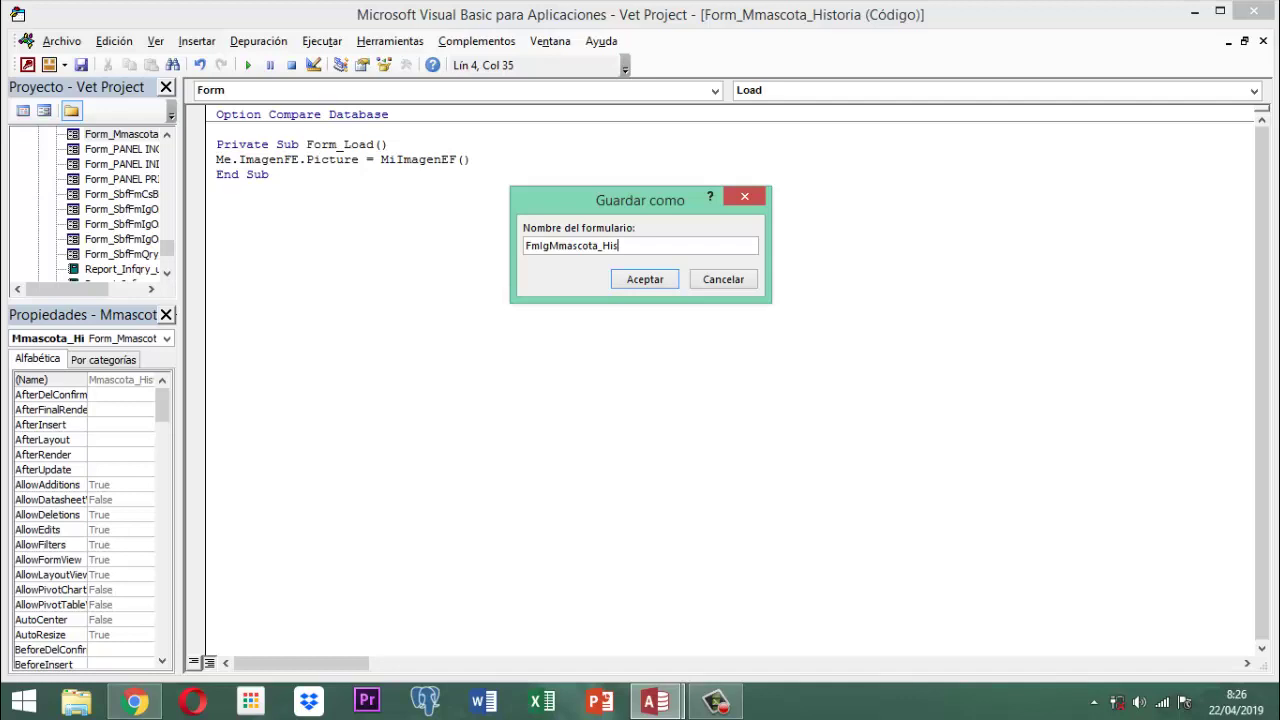
key(BackSpace)
key(BackSpace)
text(HISTO)
key(BackSpace)
key(BackSpace)
key(BackSpace)
key(BackSpace)
key(BackSpace)
text(historia)
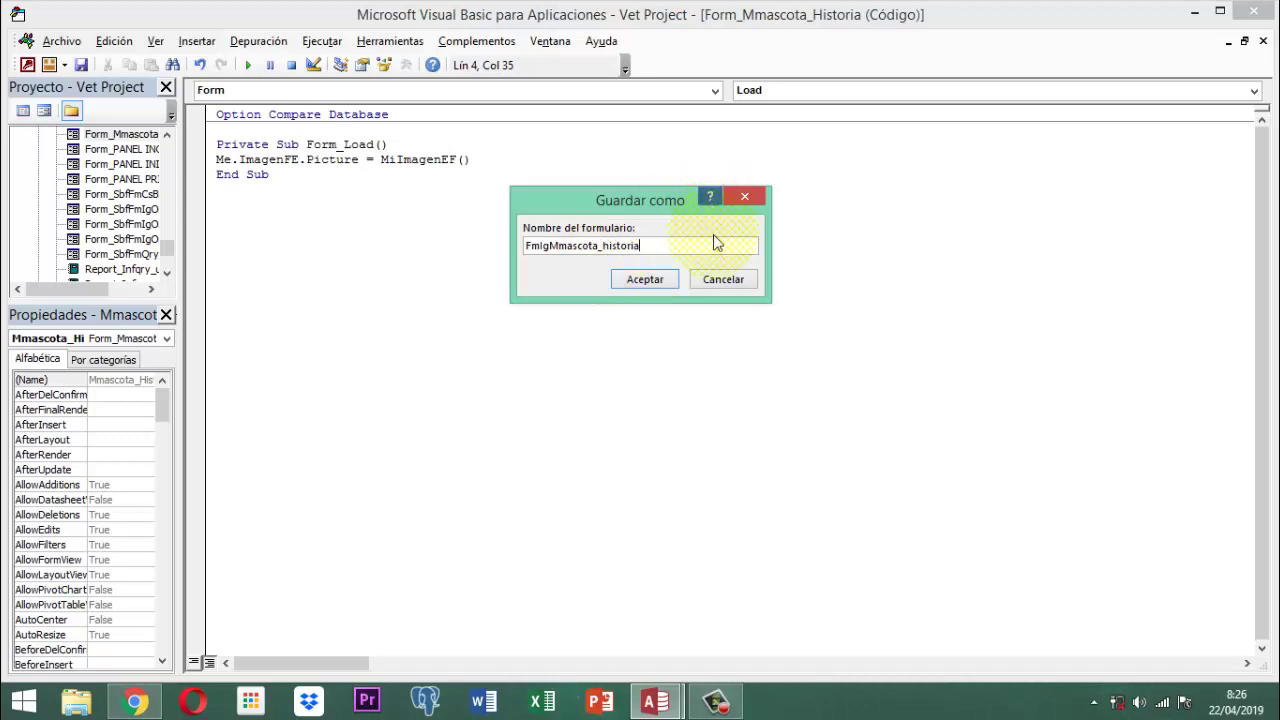
click(645, 282)
click(645, 282)
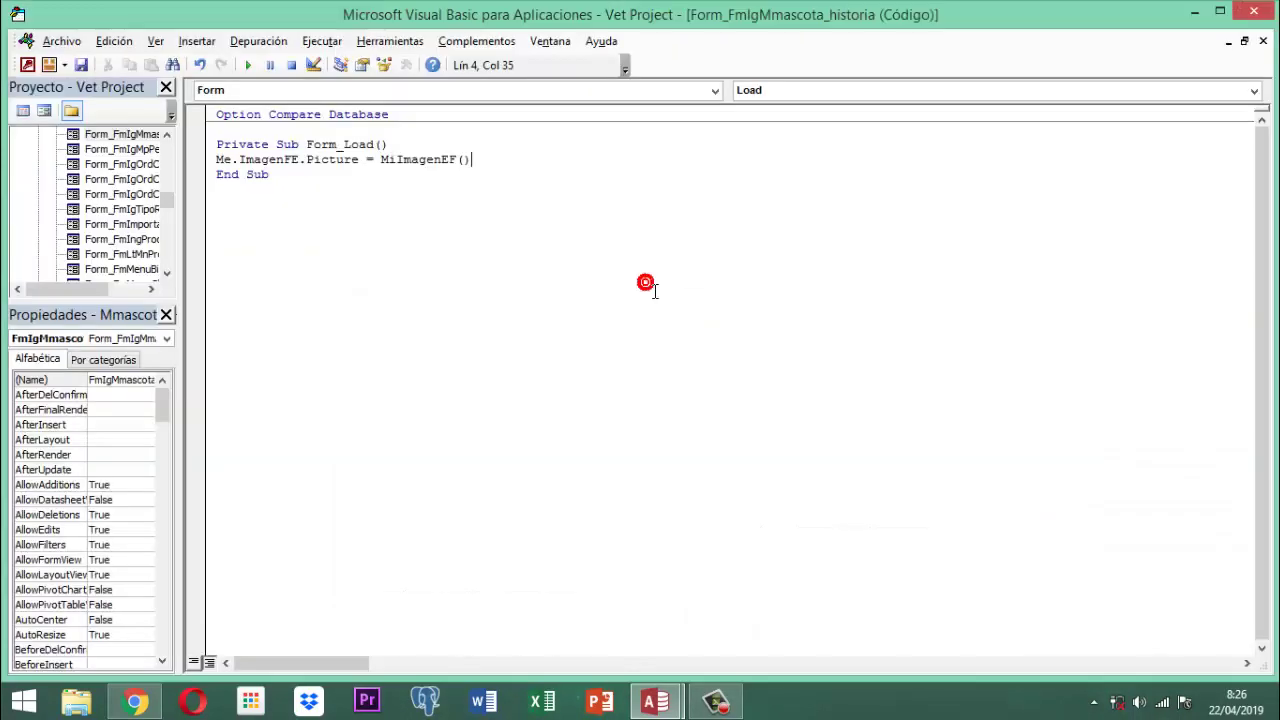
Return to form design and show the form's Formato properties in the property sheet.
click(1254, 11)
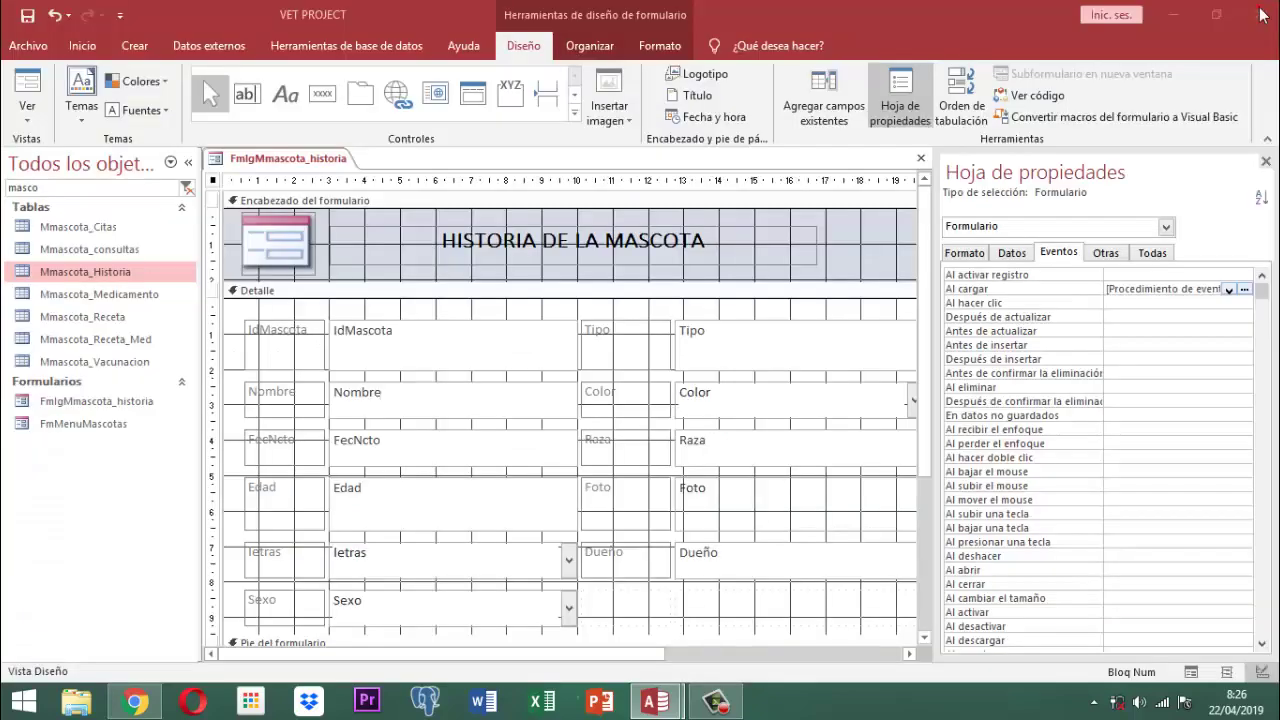
click(1265, 161)
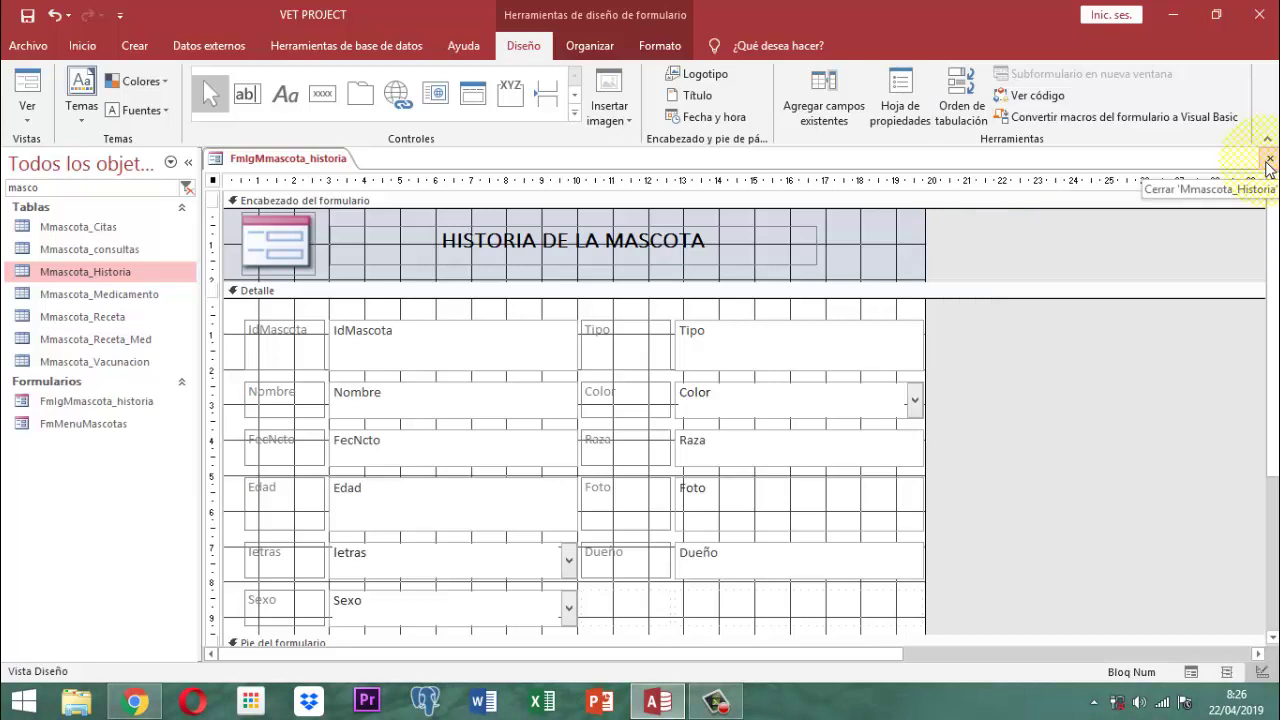
scroll(794, 480, down, 3)
scroll(797, 492, up, 3)
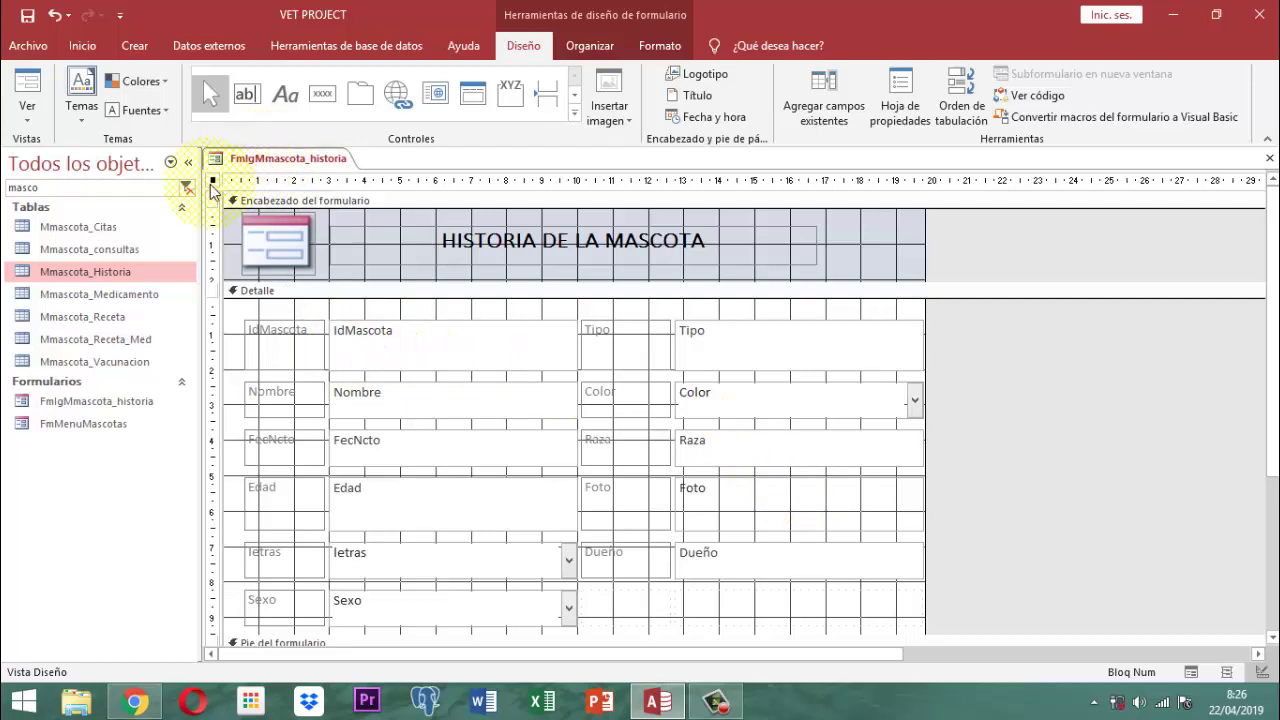
click(897, 104)
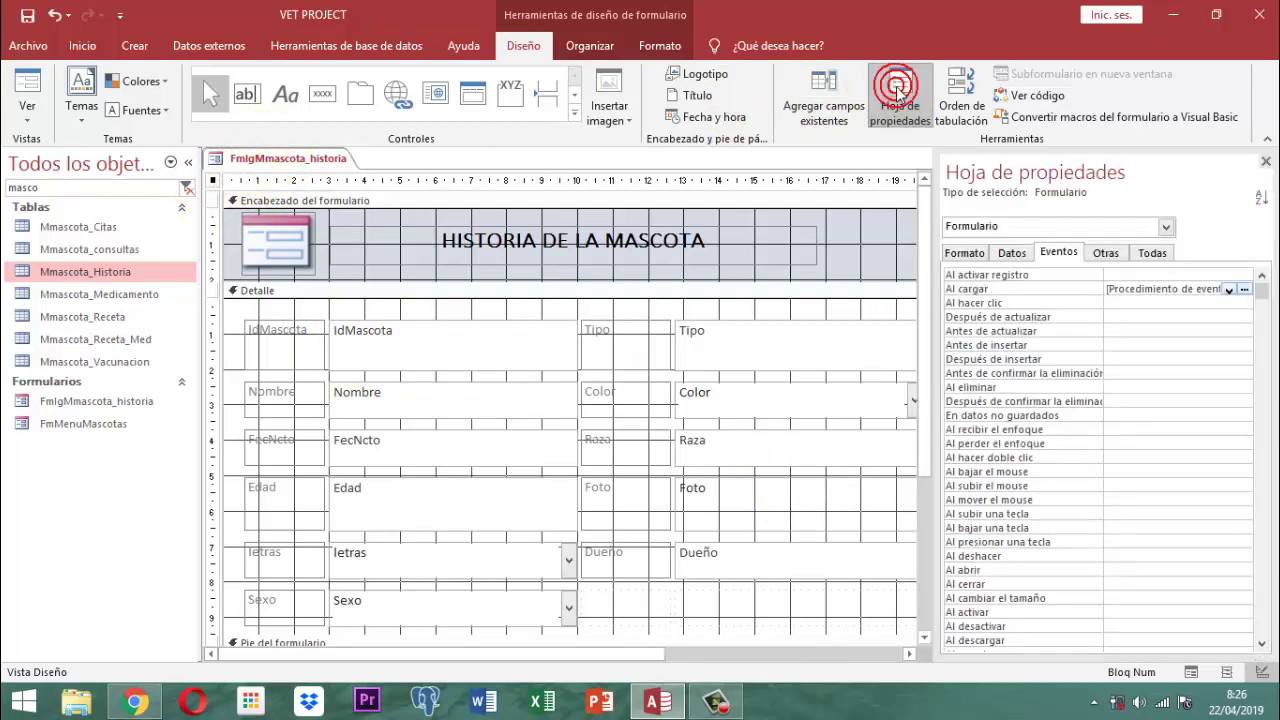
click(966, 255)
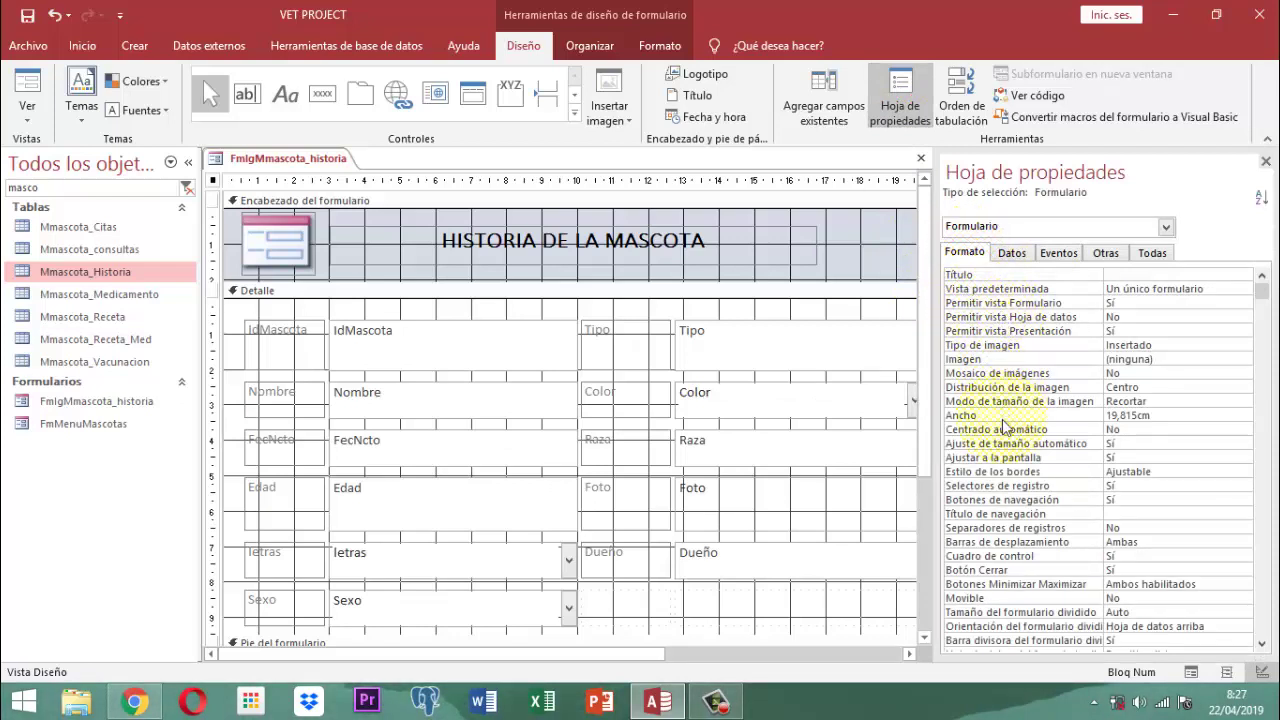
Set Centrado automático to Sí, and Selectores de registro and Botones de navegación to No.
click(1140, 429)
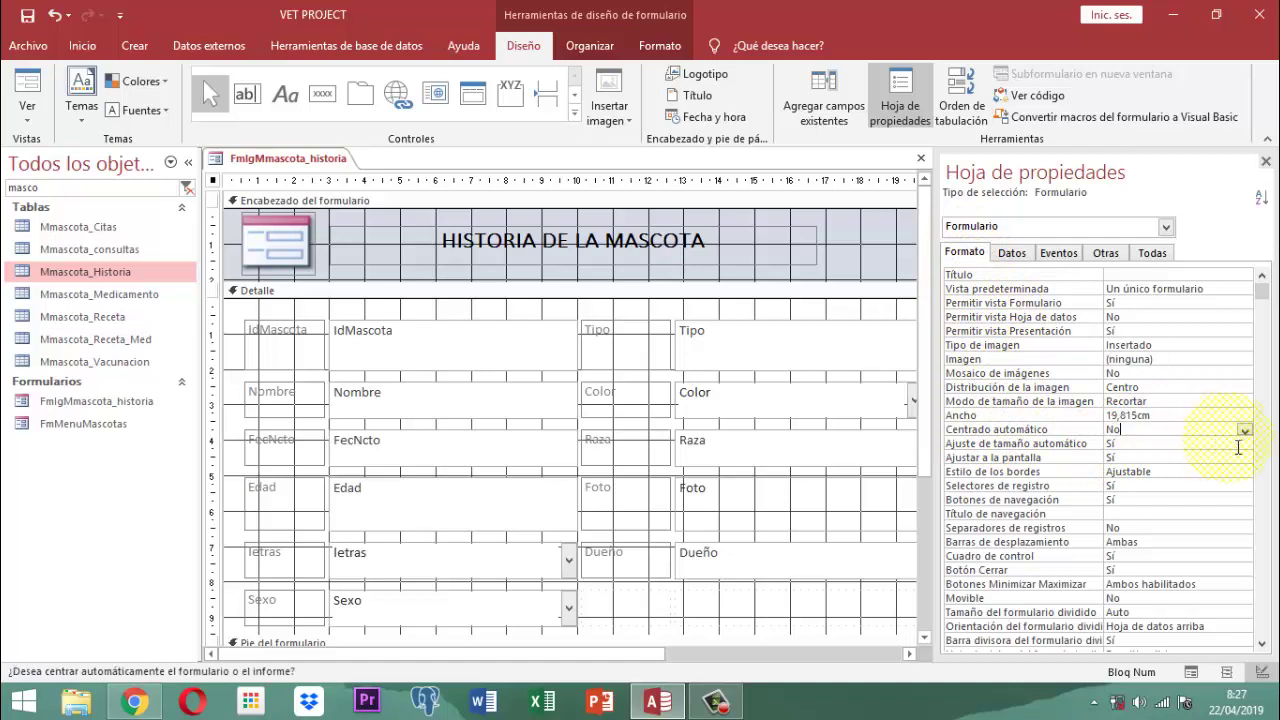
click(1245, 430)
click(1126, 446)
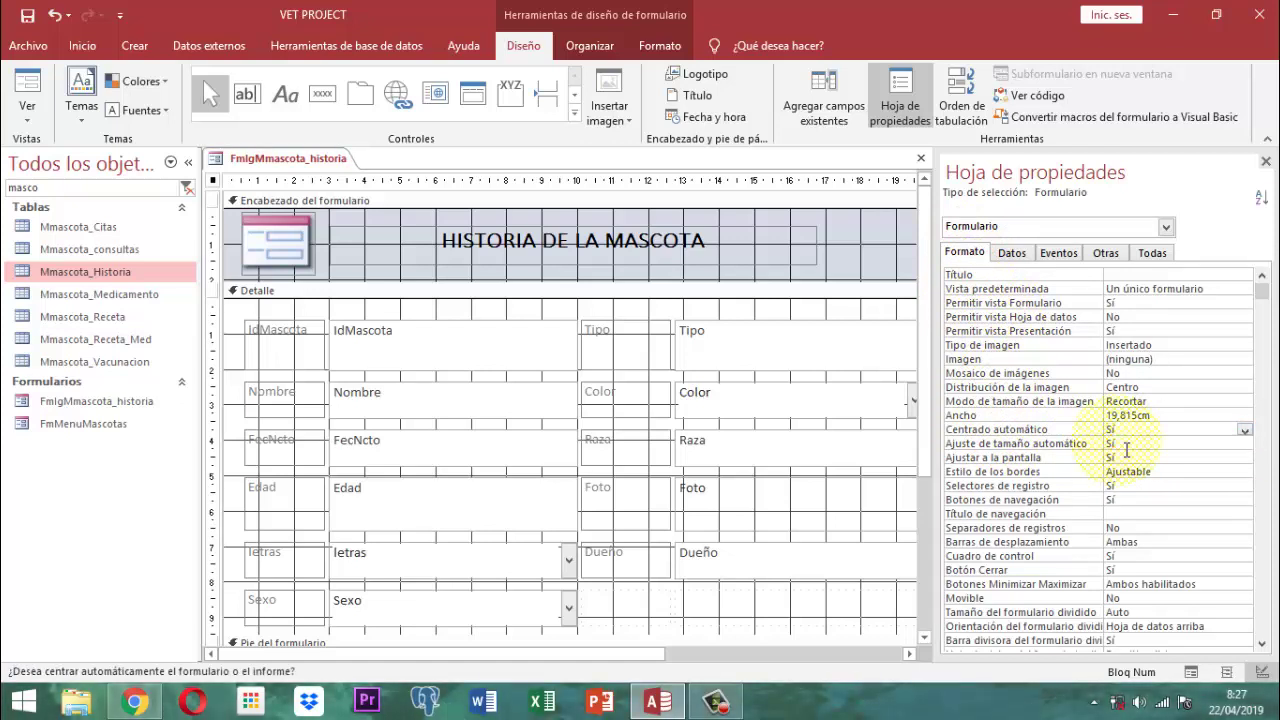
key(Down)
key(Down)
key(Down)
key(Down)
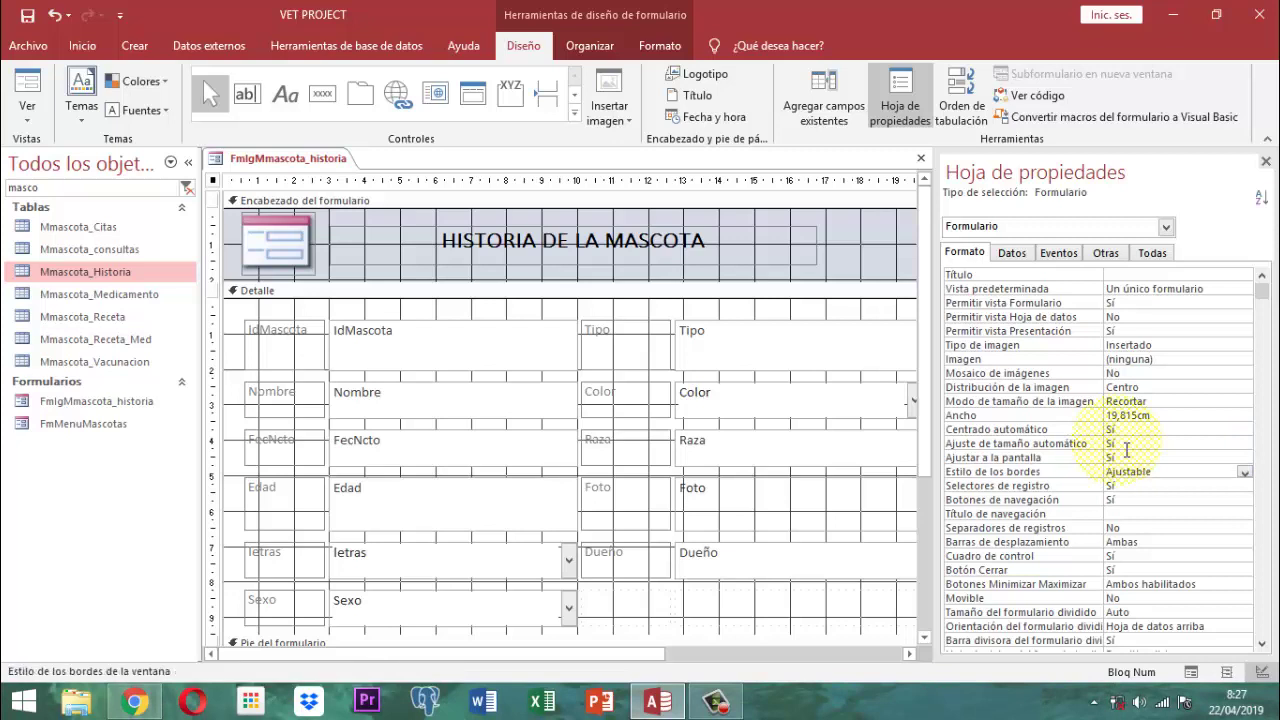
text(no)
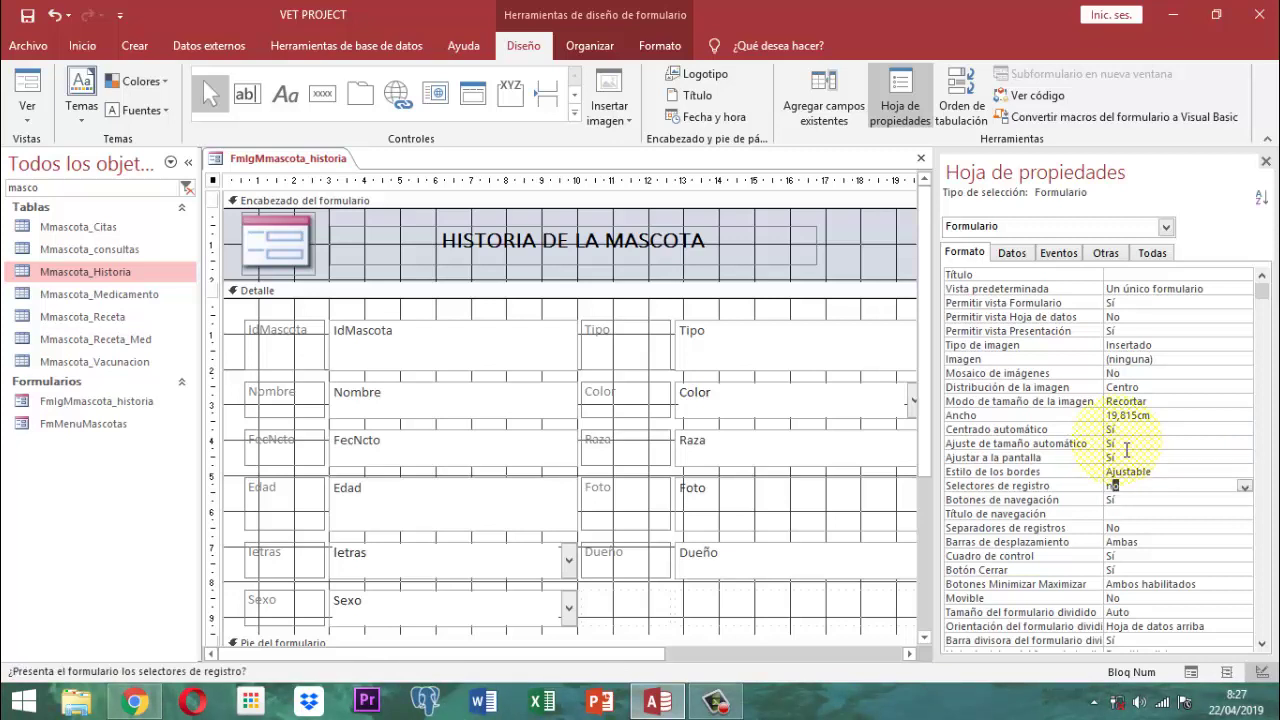
key(Return)
text(no)
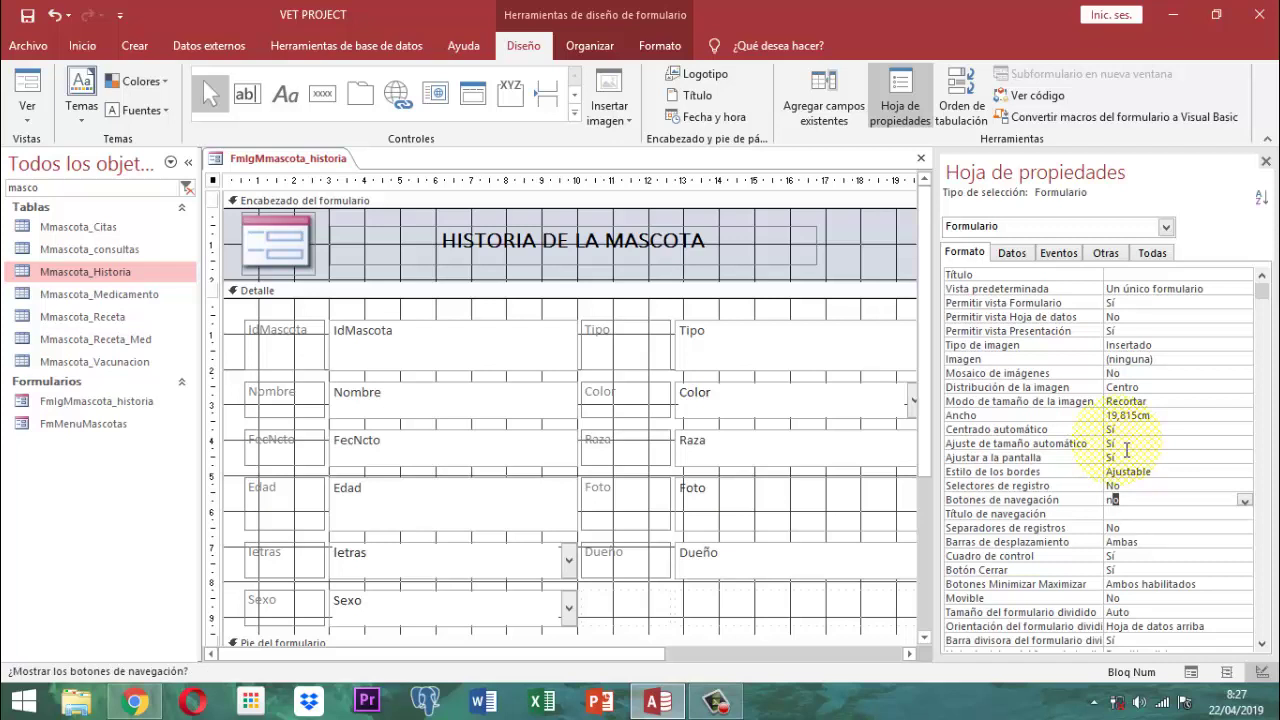
key(Return)
Set Botones Minimizar Maximizar to Ninguno.
key(Down)
key(Down)
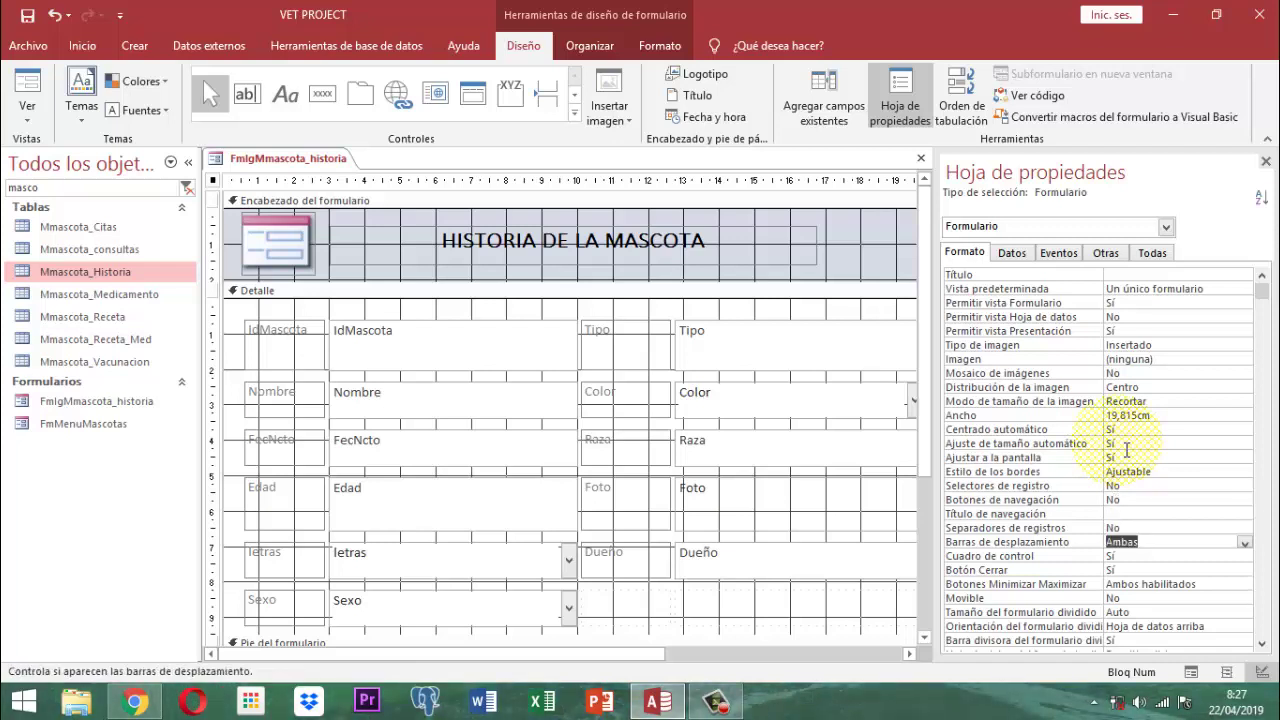
key(Down)
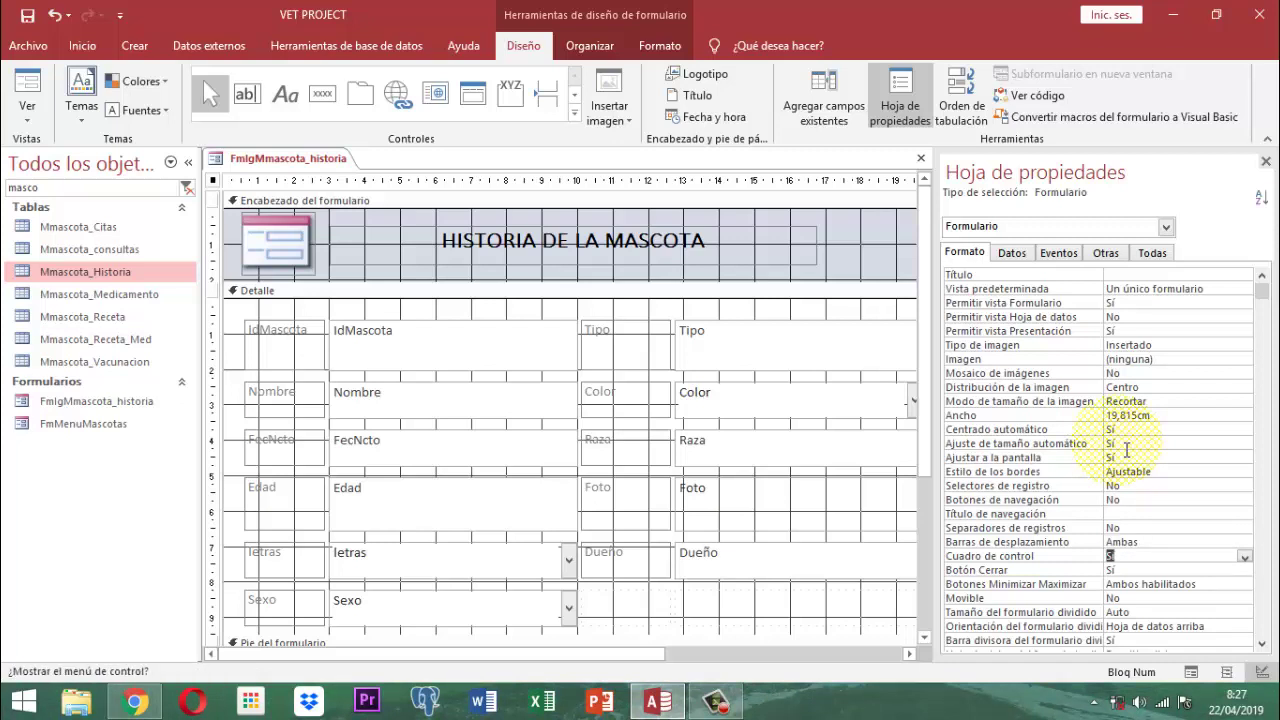
key(Down)
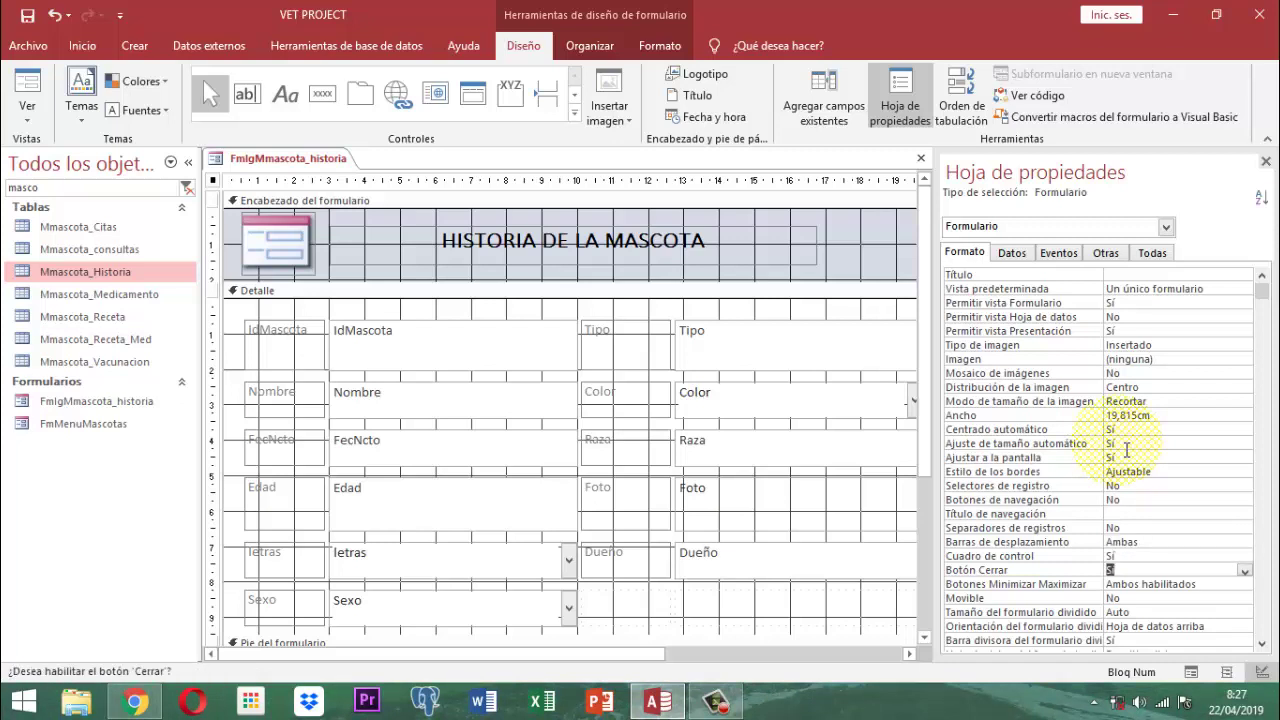
key(Down)
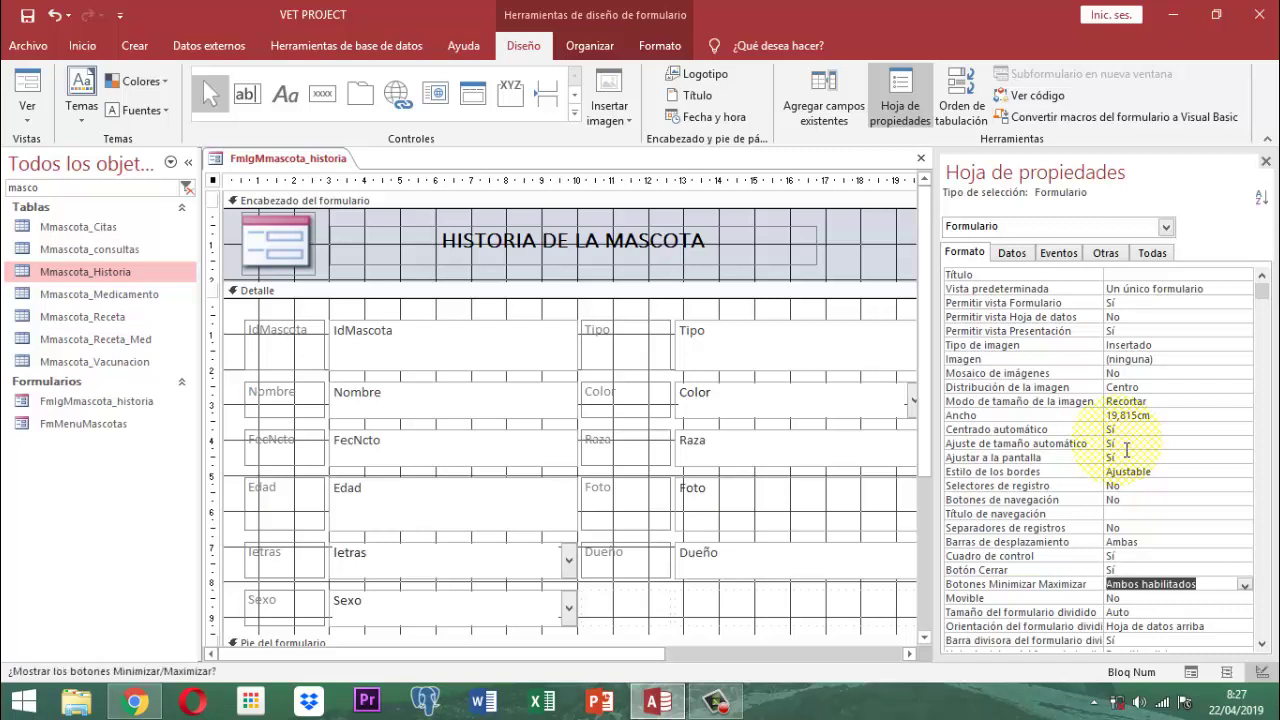
text(ninguno)
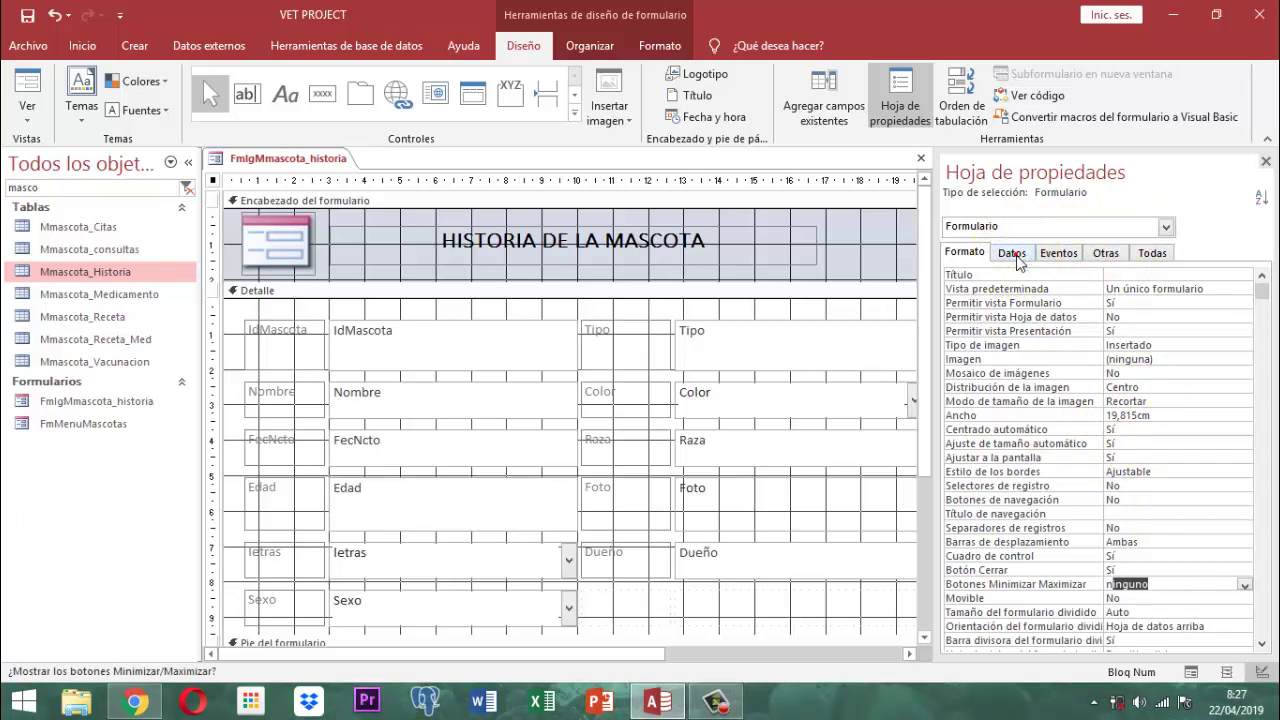
On the Datos tab, set Entrada de datos to Sí.
click(1014, 255)
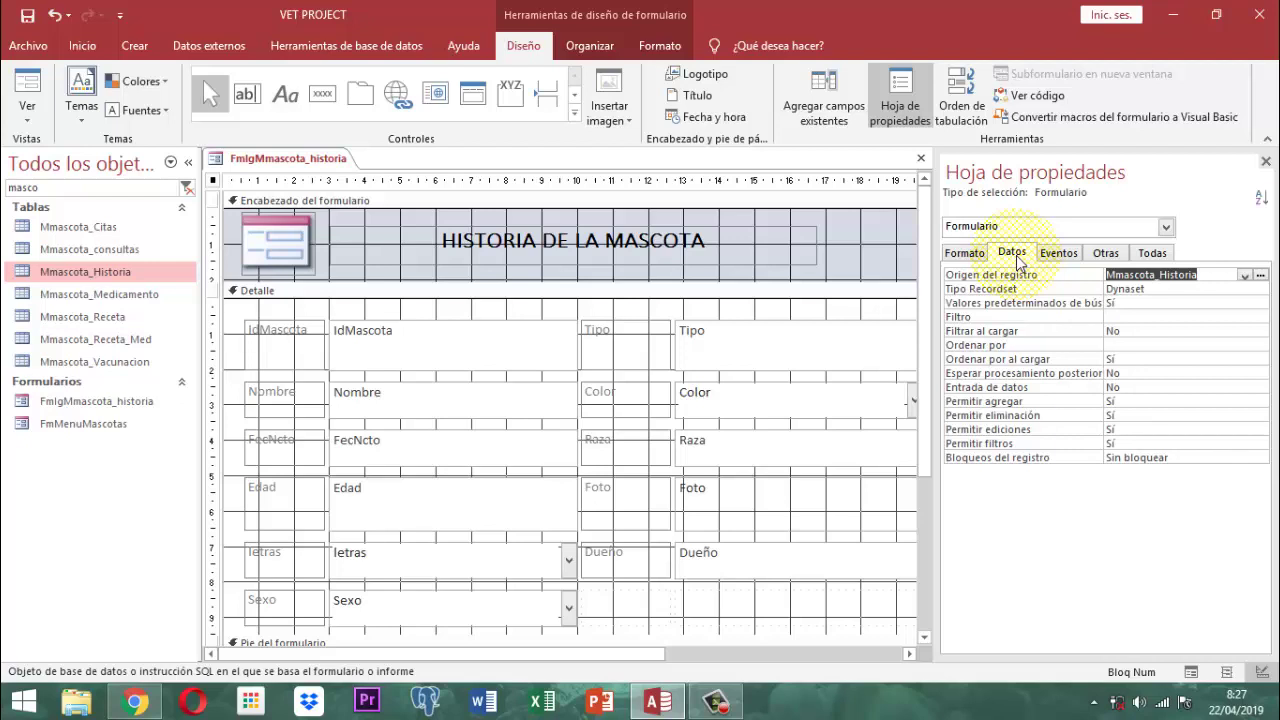
key(Down)
key(Down)
key(Down)
key(Down)
key(Down)
key(Down)
key(Down)
key(Down)
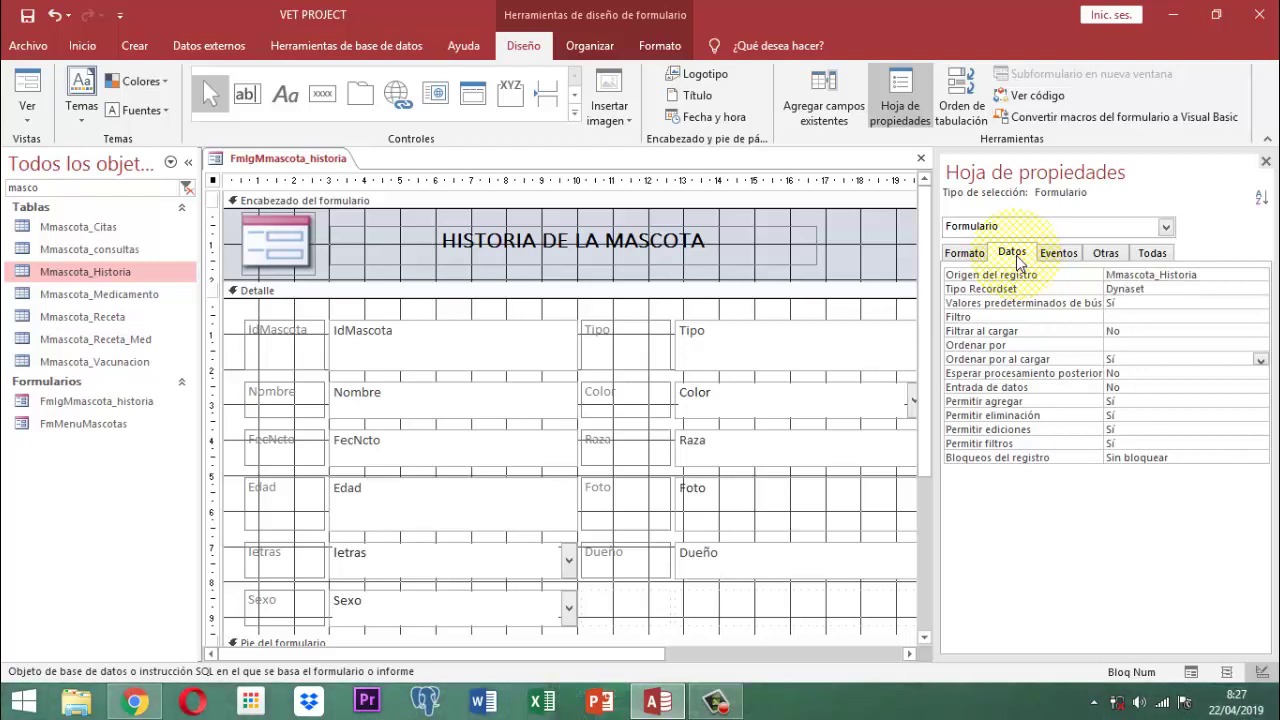
text(s)
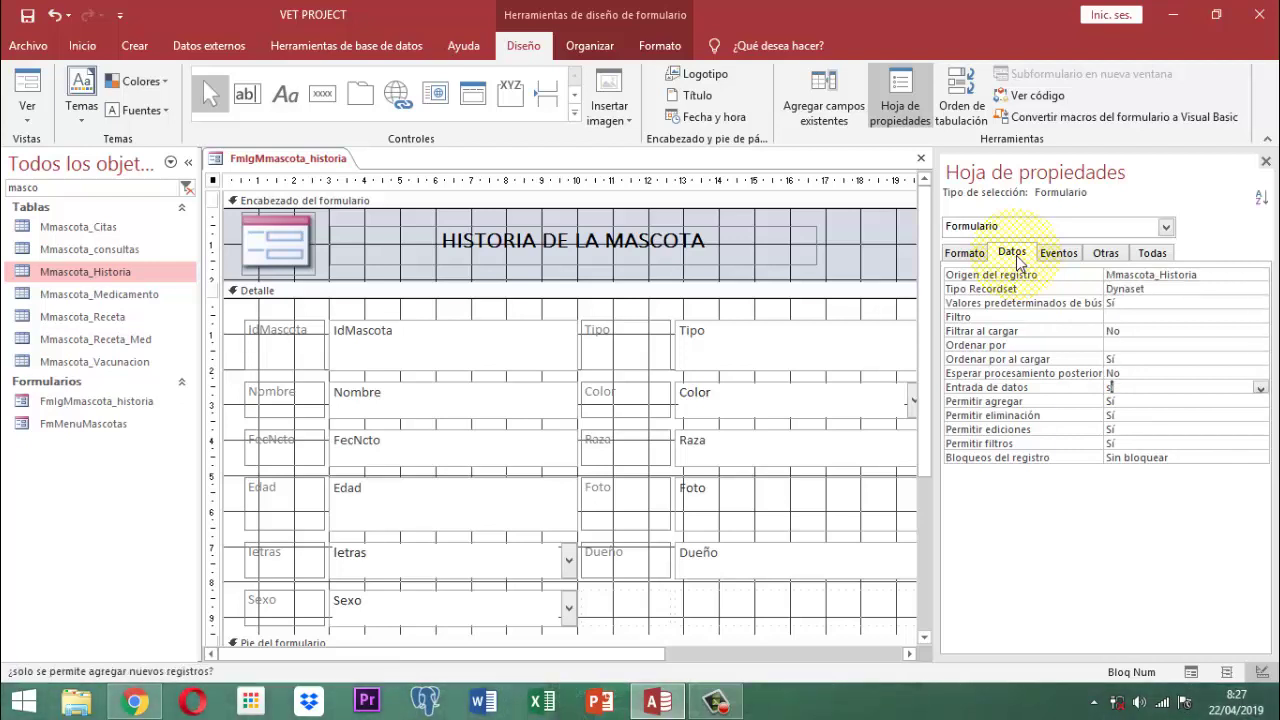
key(Return)
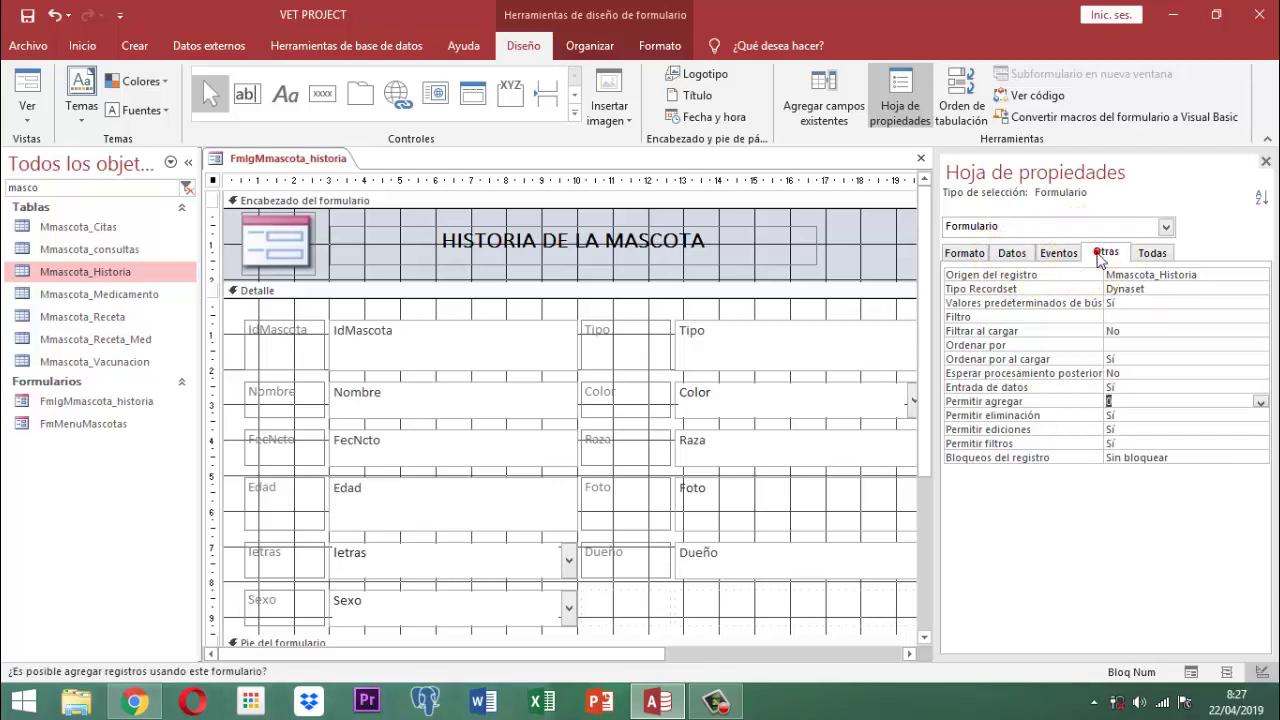
On the Otras tab, set Emergente to Sí.
click(1102, 256)
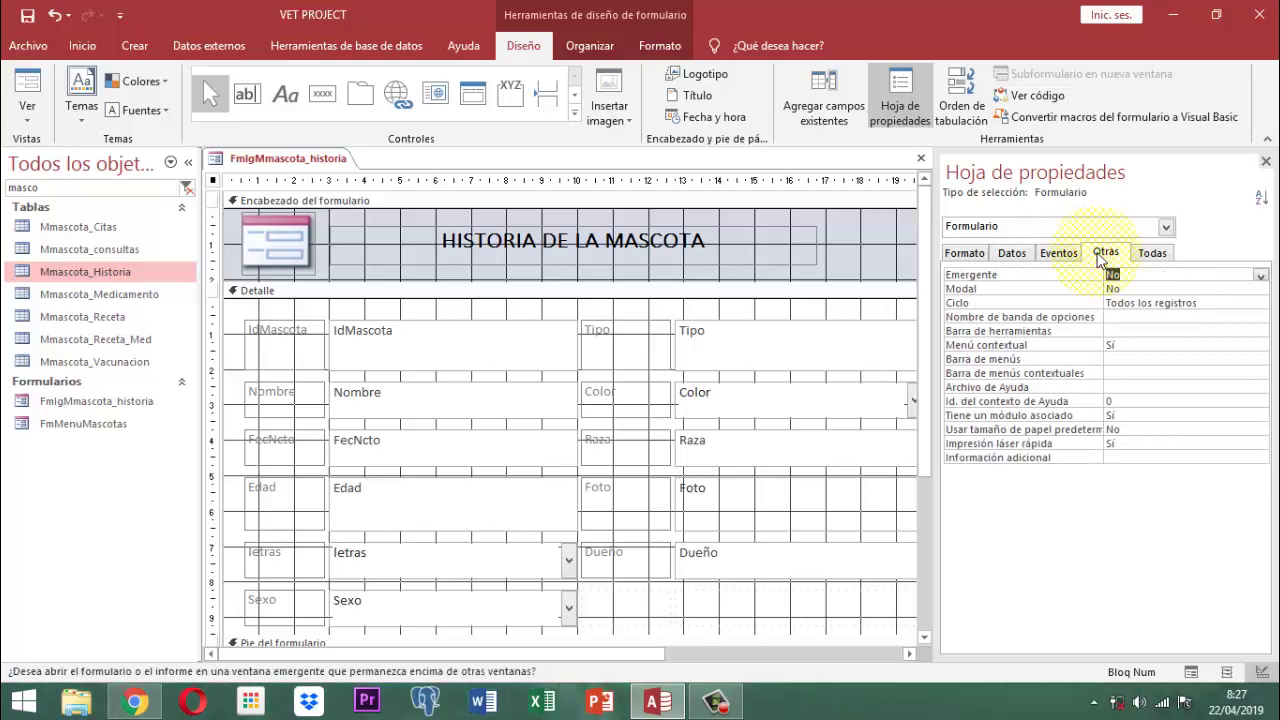
text(s)
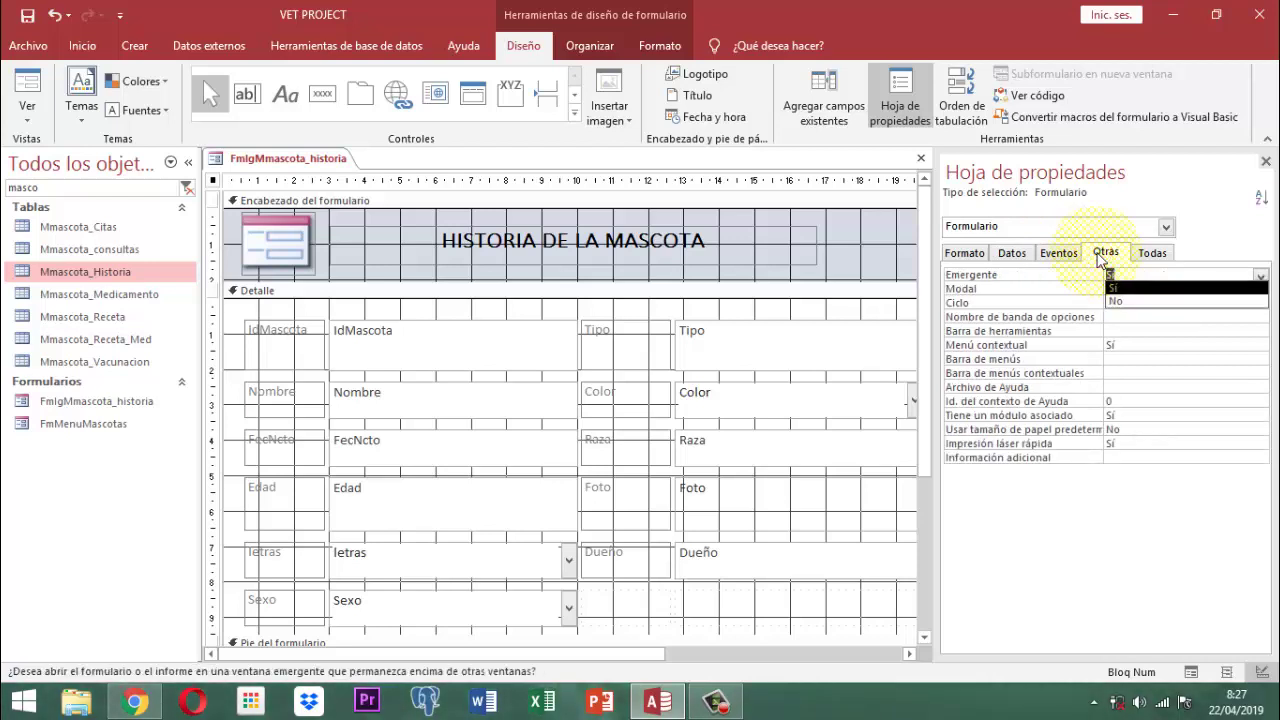
key(Return)
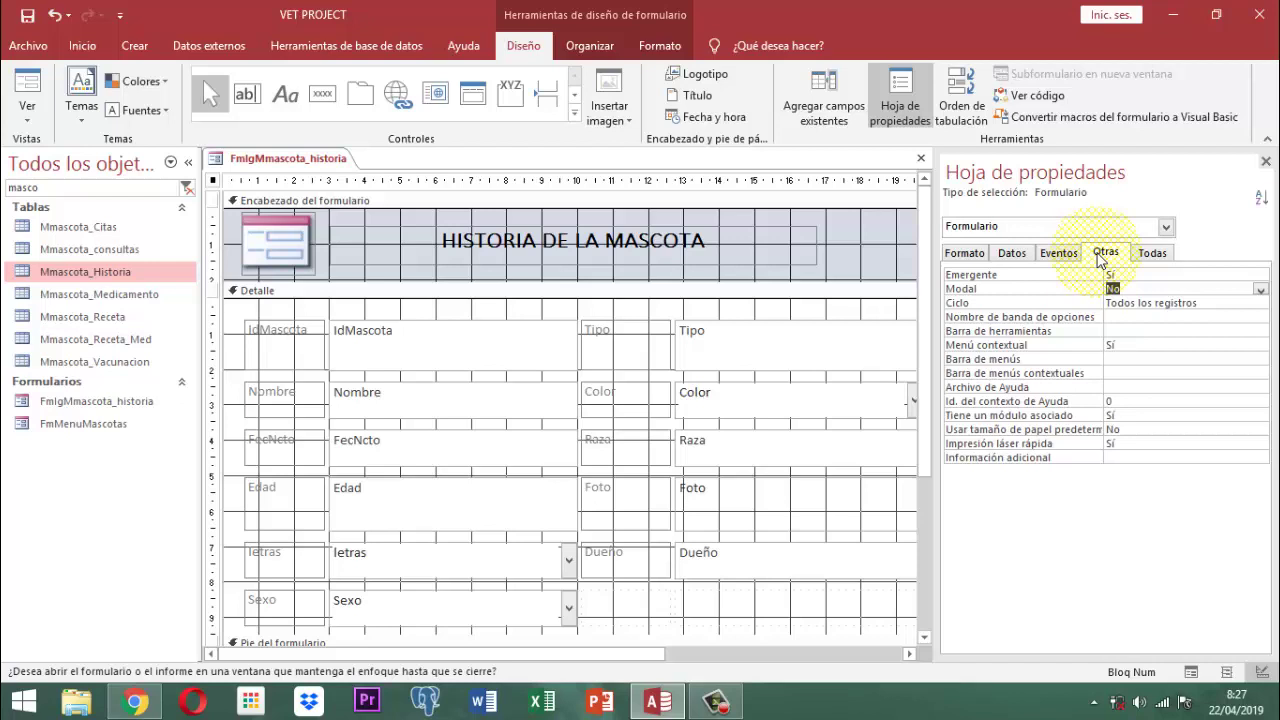
Save the form design with Guardar from the form tab's context menu.
click(1267, 163)
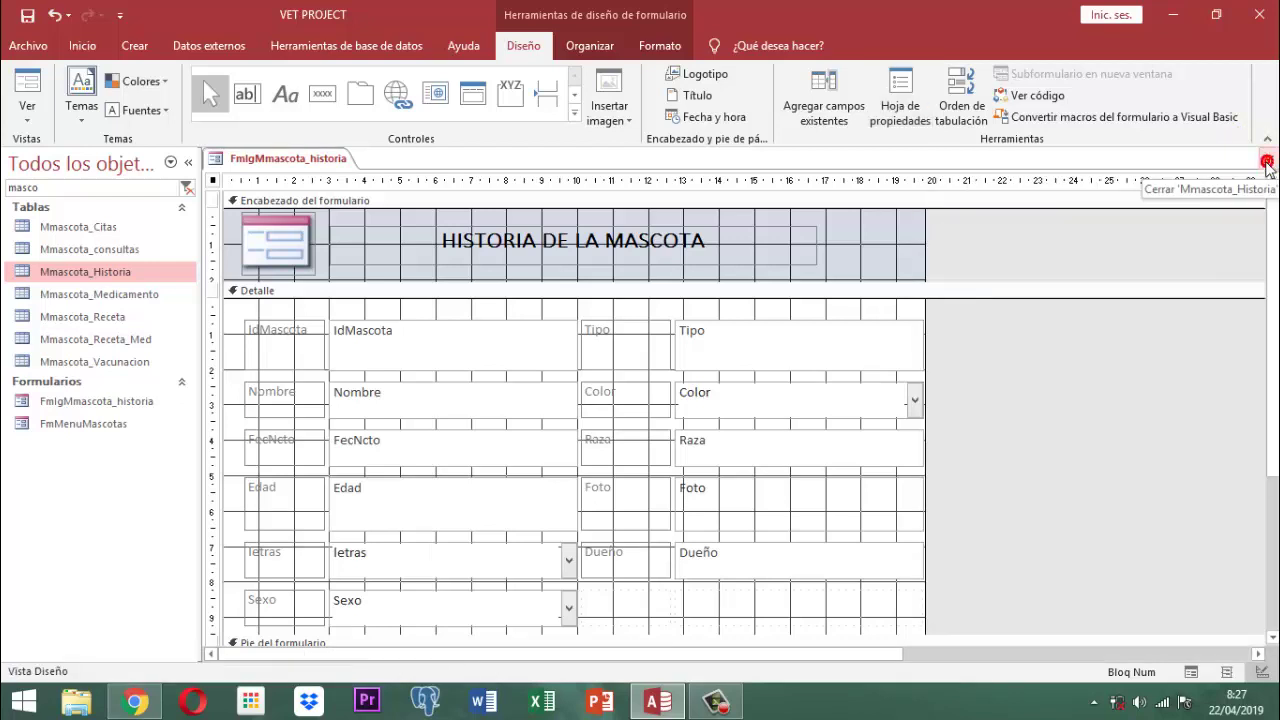
right_click(283, 167)
click(297, 168)
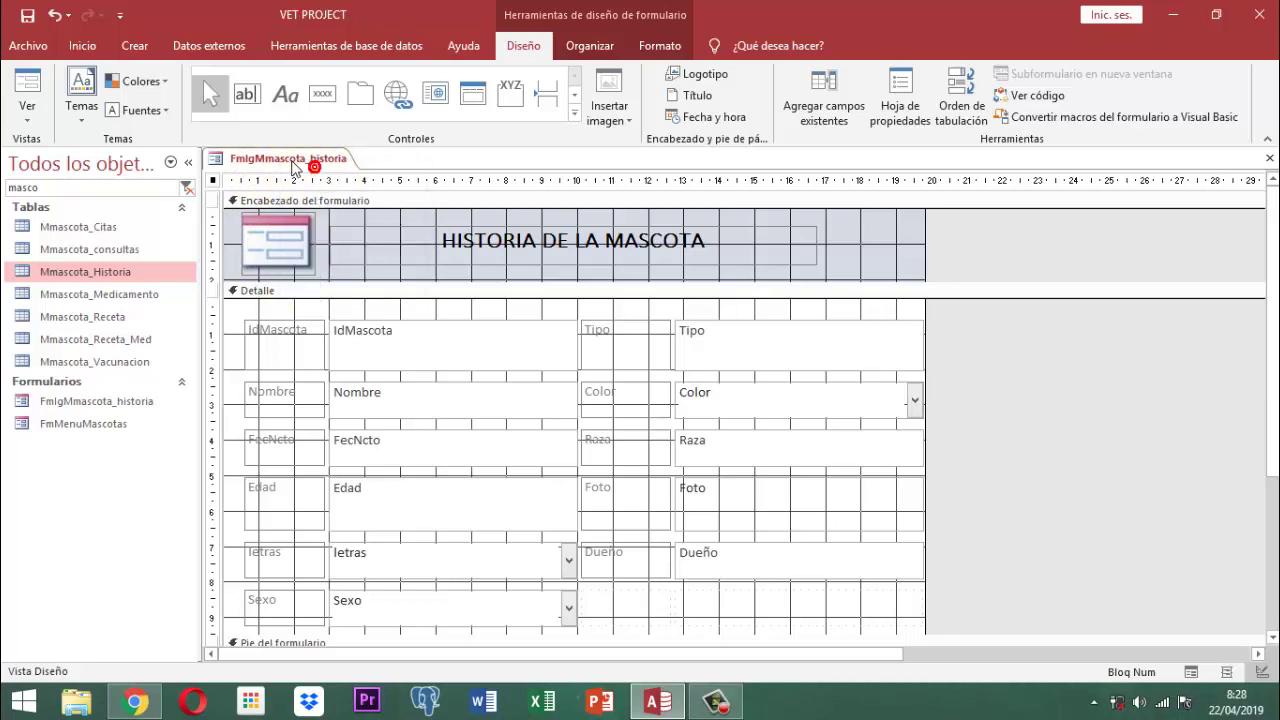
Close the design, then open FmlgMmascota_historia to test the pop-up and close it.
right_click(292, 162)
click(338, 194)
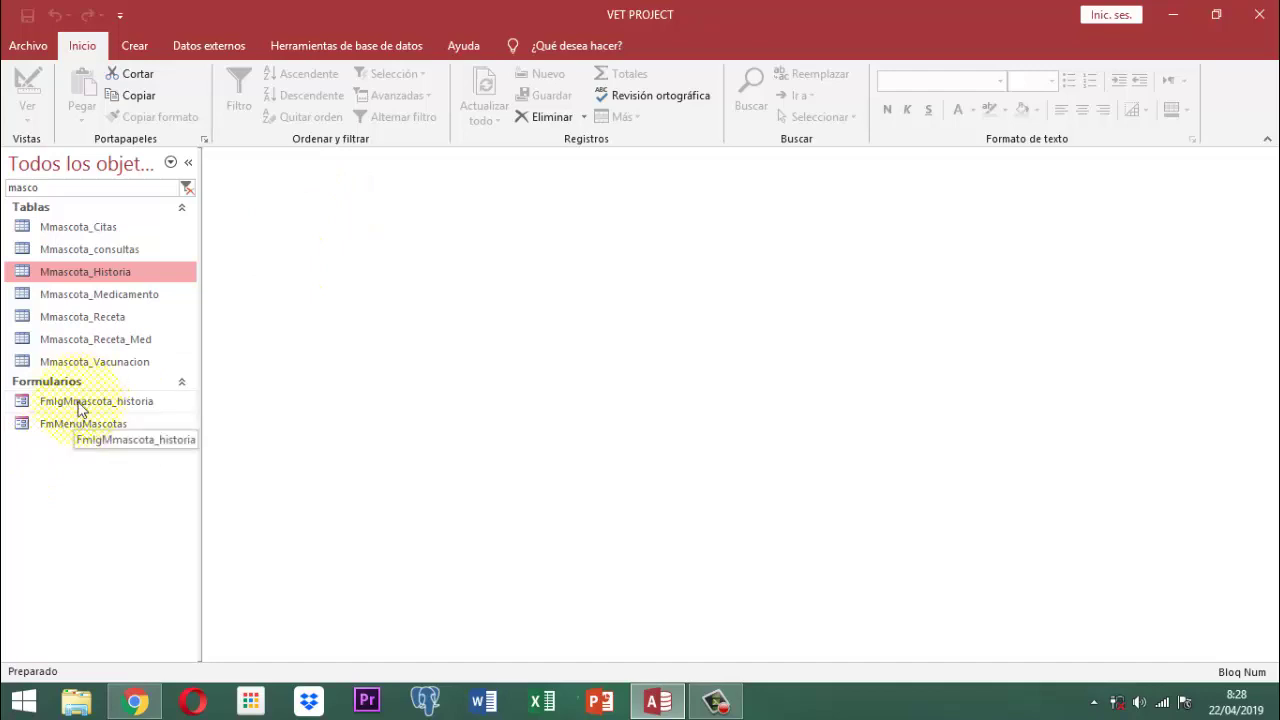
double_click(80, 405)
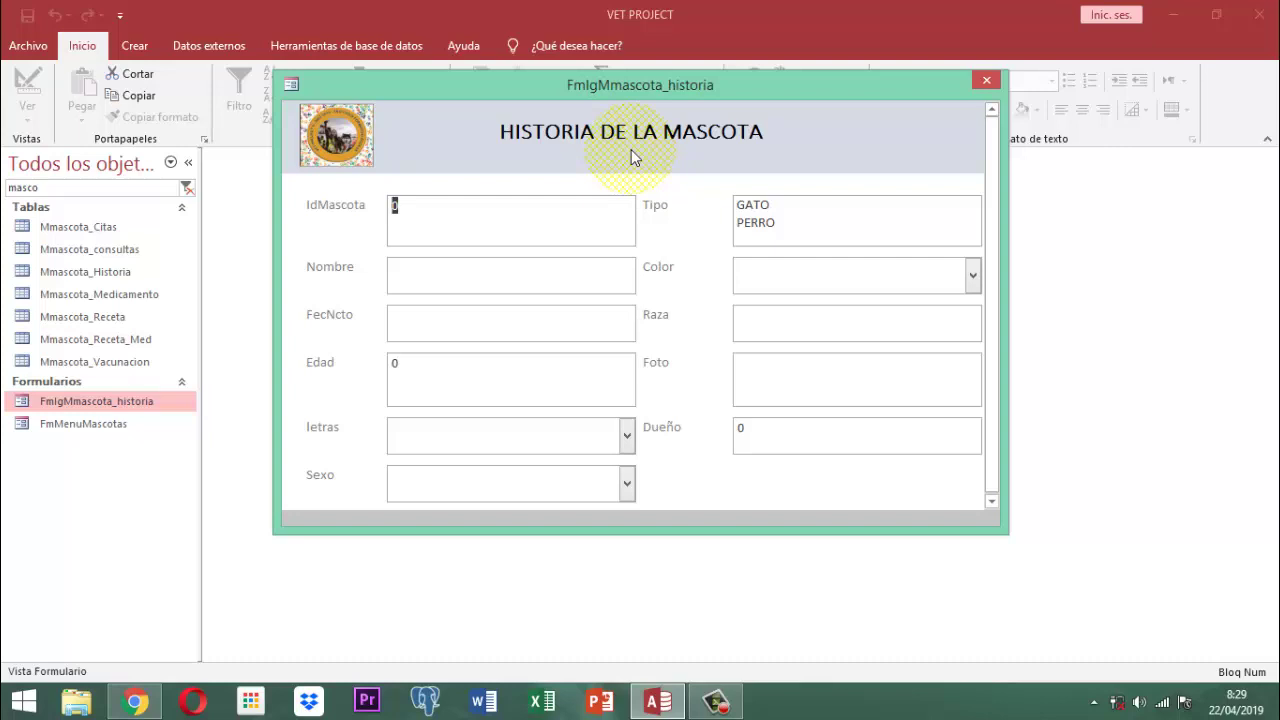
click(988, 80)
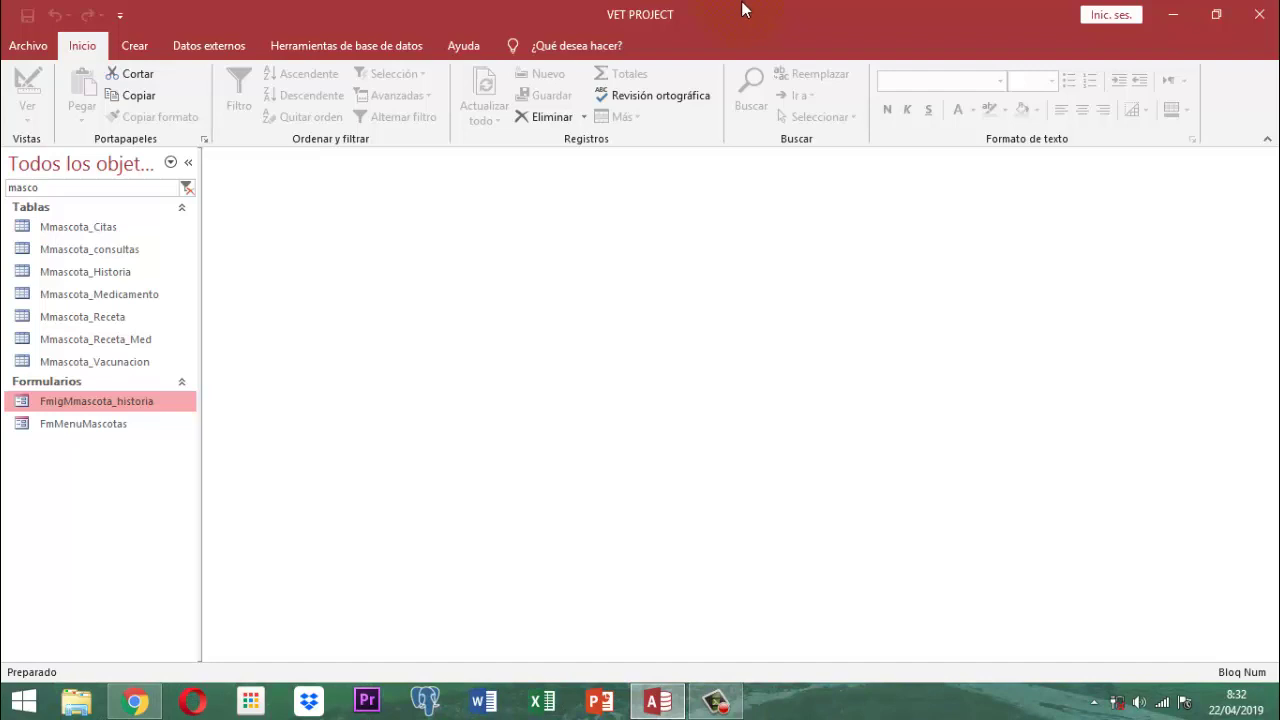
Close the VET PROJECT database with the window's Close button.
click(1259, 22)
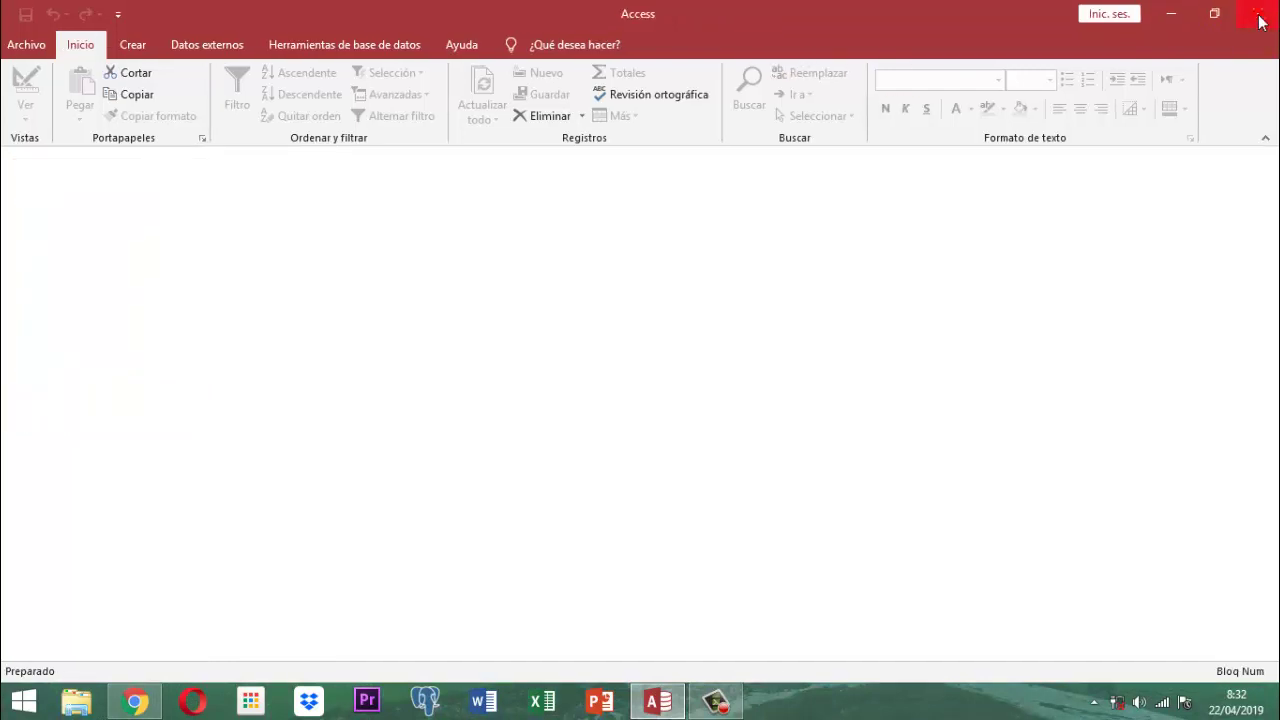